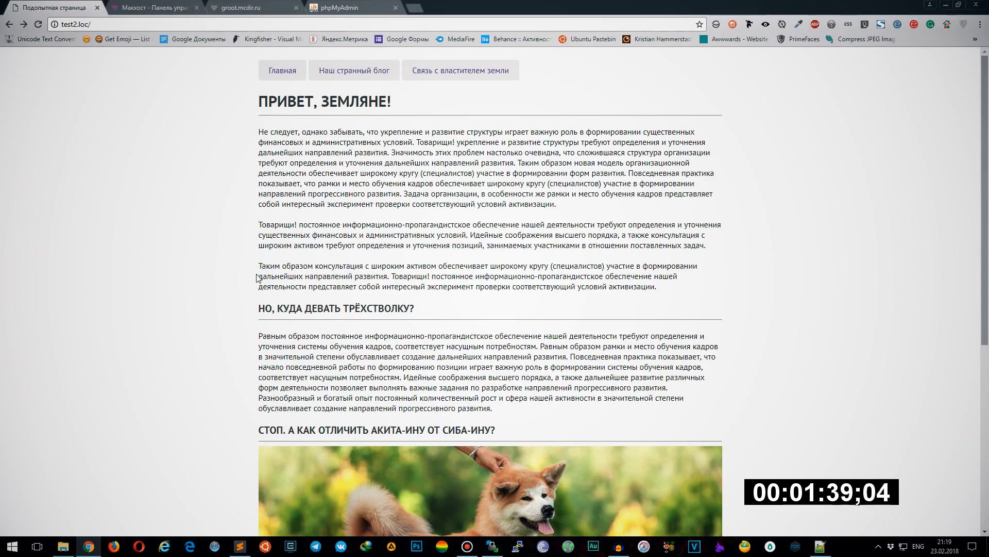
Review the akita article on the local test2.loc page, then switch to the Макхост control panel tab
{"action": "left_click_drag", "start_coordinate": [256, 261], "coordinate": [659, 287]}
{"action": "scroll", "coordinate": [619, 335], "scroll_direction": "down", "scroll_amount": 4}
{"action": "left_click_drag", "start_coordinate": [546, 378], "coordinate": [201, 278]}
{"action": "left_click", "coordinate": [201, 278]}
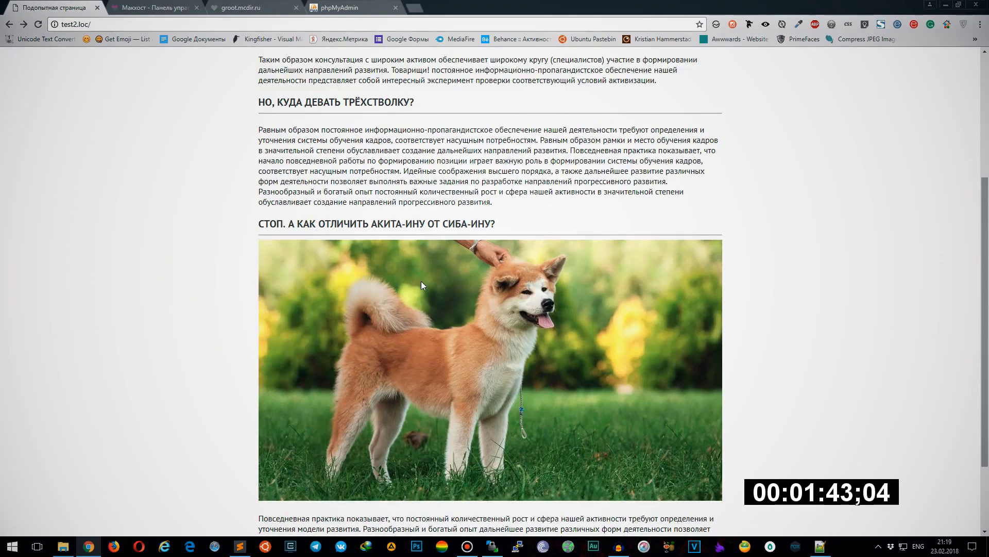
{"action": "scroll", "coordinate": [317, 286], "scroll_direction": "up", "scroll_amount": 4}
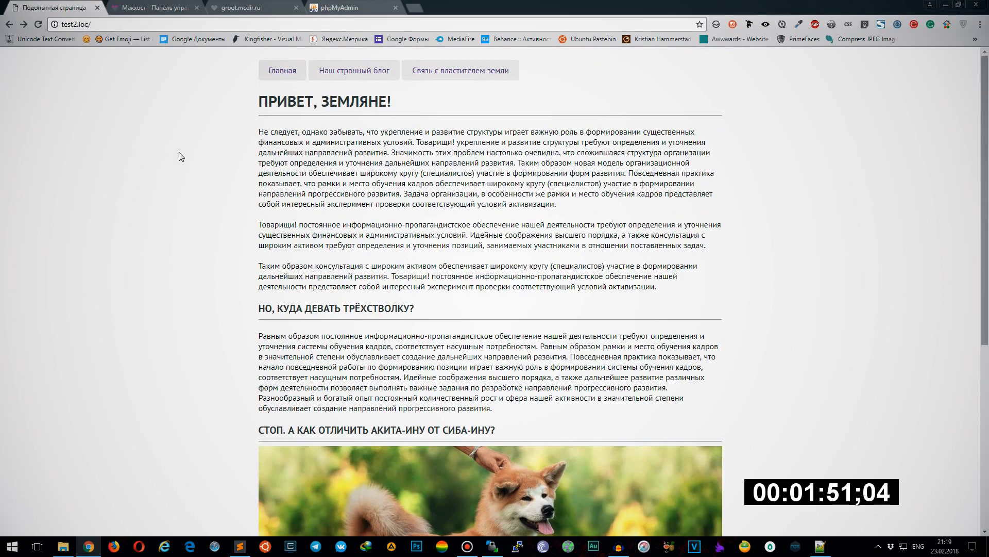
{"action": "left_click", "coordinate": [150, 7]}
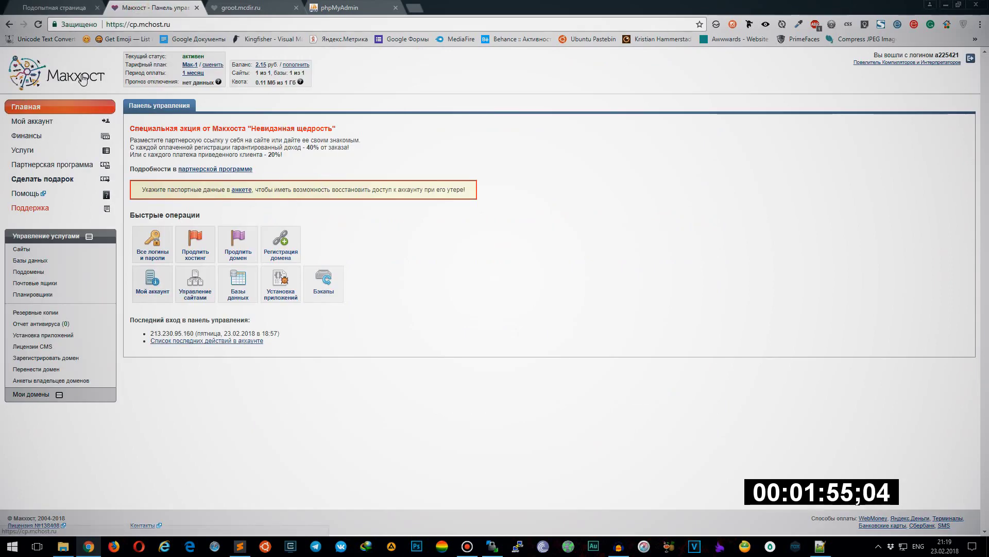
Glance at the WinSCP session for groot.mcdir.ru, then cycle Chrome tabs back to test2.loc
{"action": "left_click", "coordinate": [492, 546]}
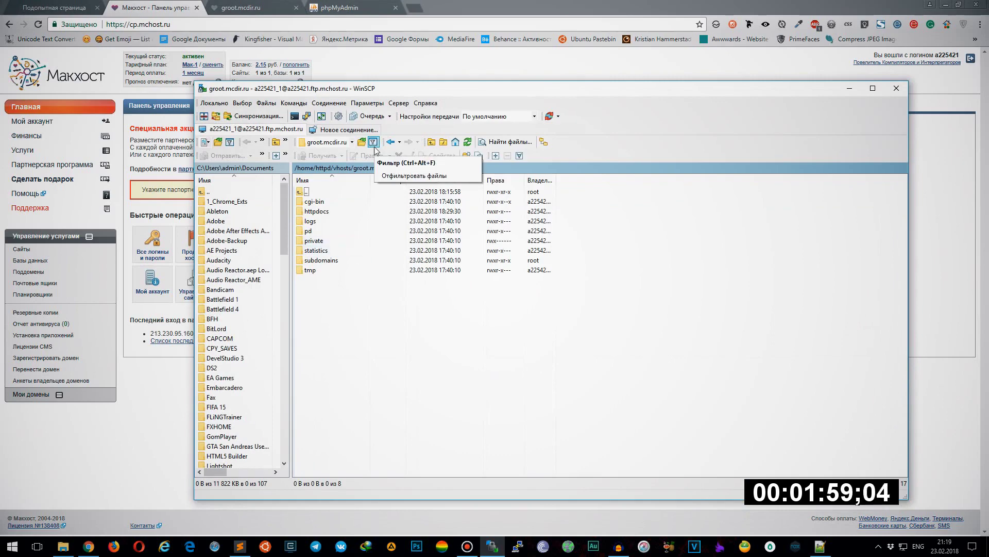
{"action": "left_click", "coordinate": [839, 94]}
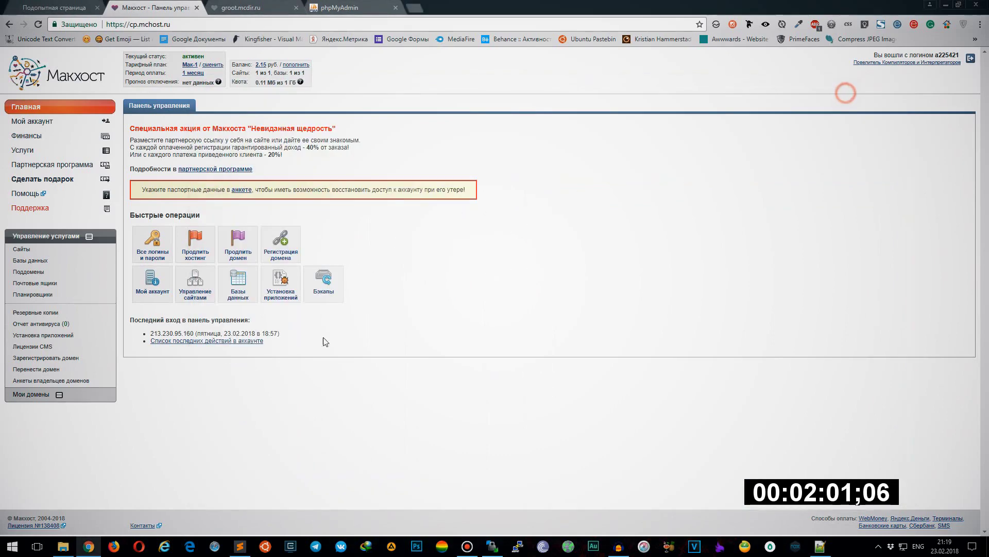
{"action": "key", "text": "ctrl+shift+Tab"}
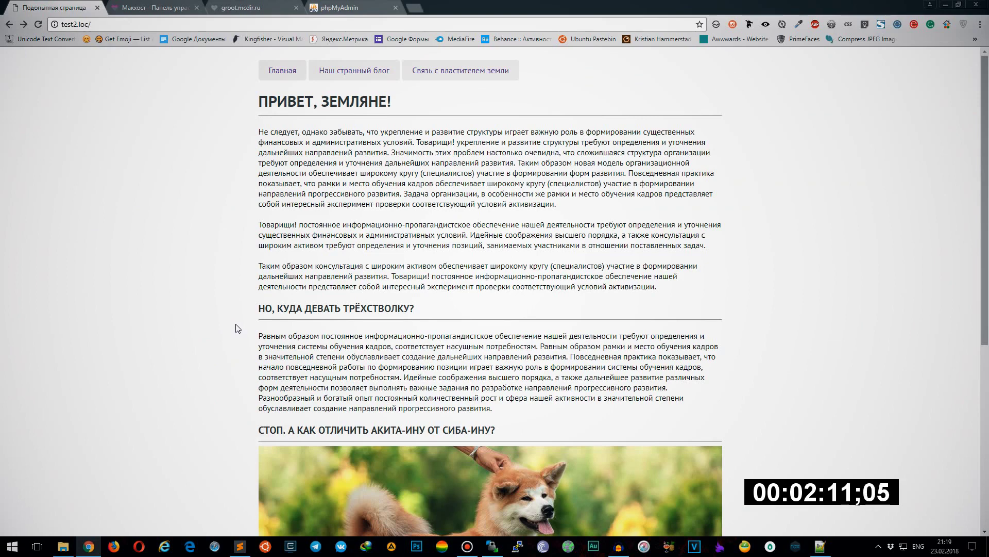
{"action": "key", "text": "ctrl+Tab"}
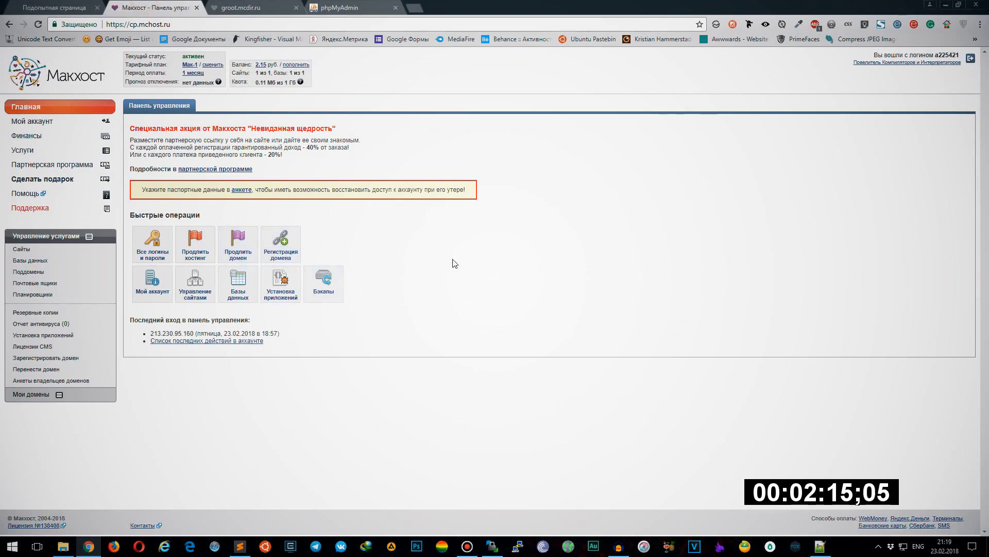
{"action": "key", "text": "ctrl+shift+Tab"}
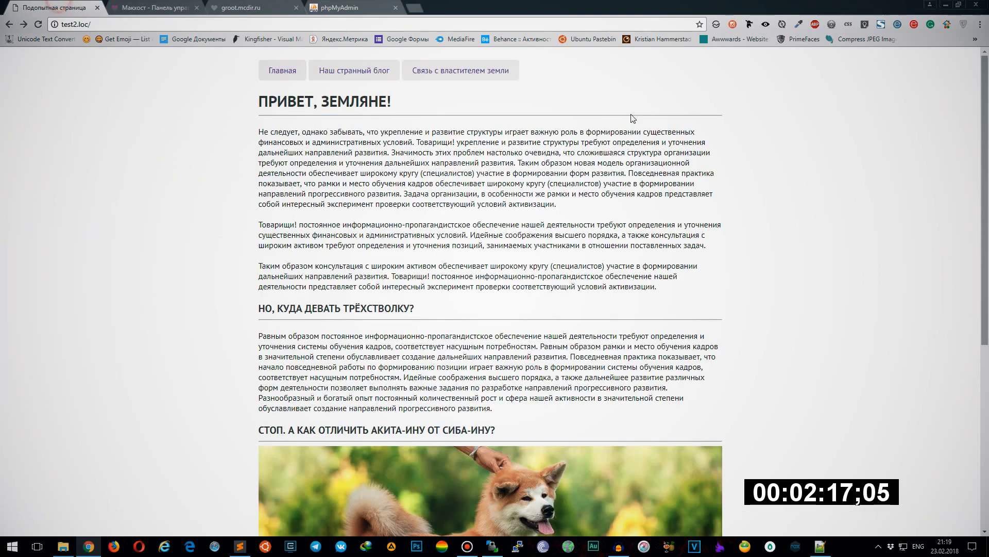
{"action": "left_click", "coordinate": [64, 545]}
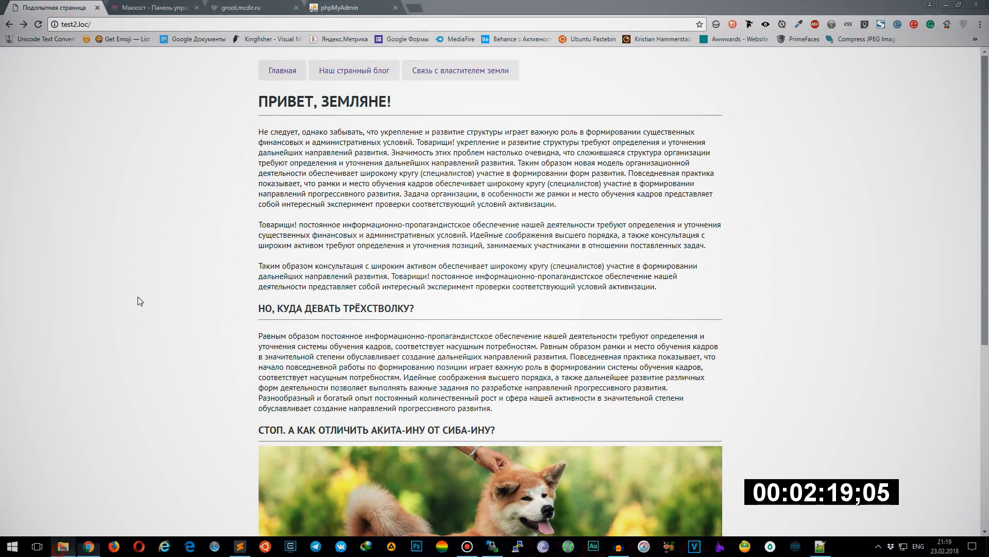
{"action": "left_click", "coordinate": [48, 33]}
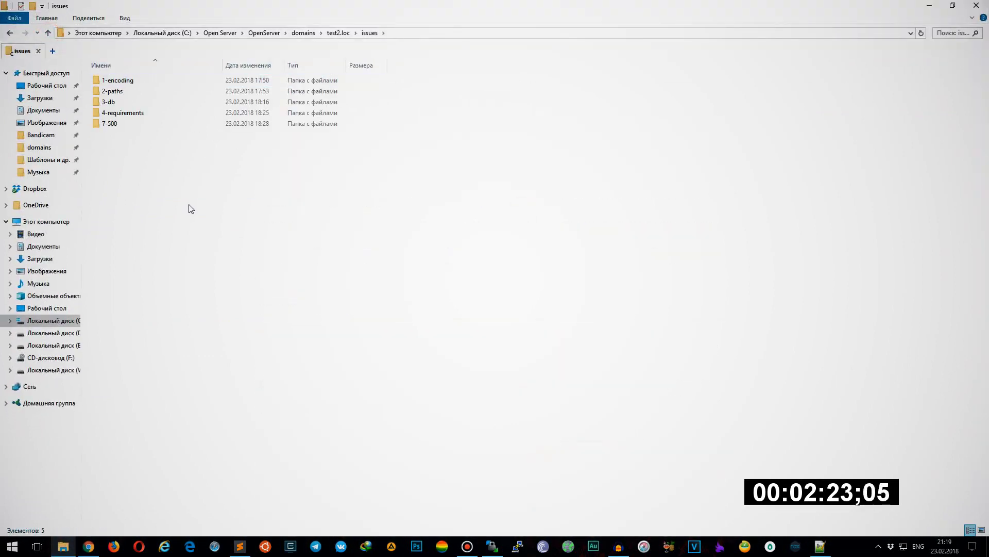
{"action": "double_click", "coordinate": [137, 81]}
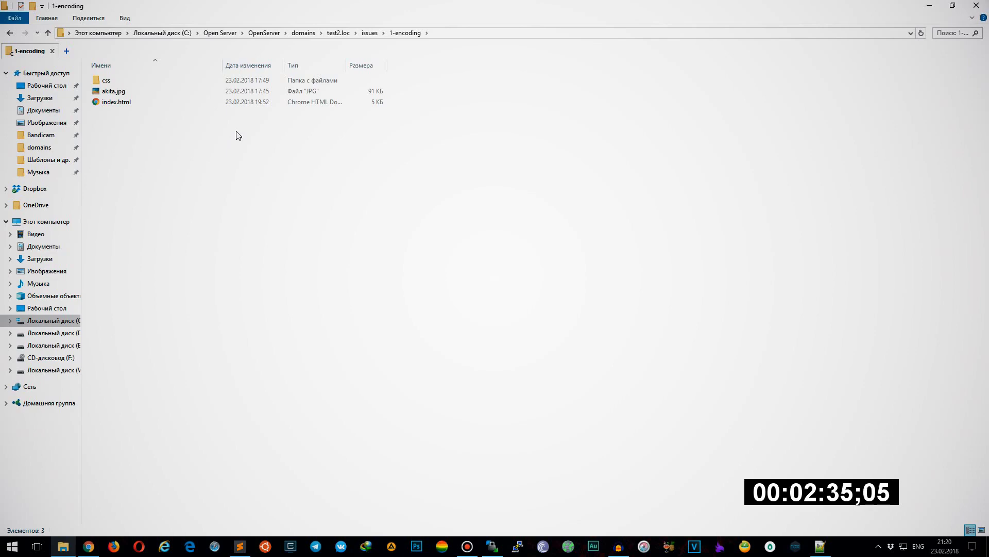
{"action": "left_click", "coordinate": [459, 32]}
{"action": "left_click", "coordinate": [263, 121]}
{"action": "key", "text": "alt+Tab"}
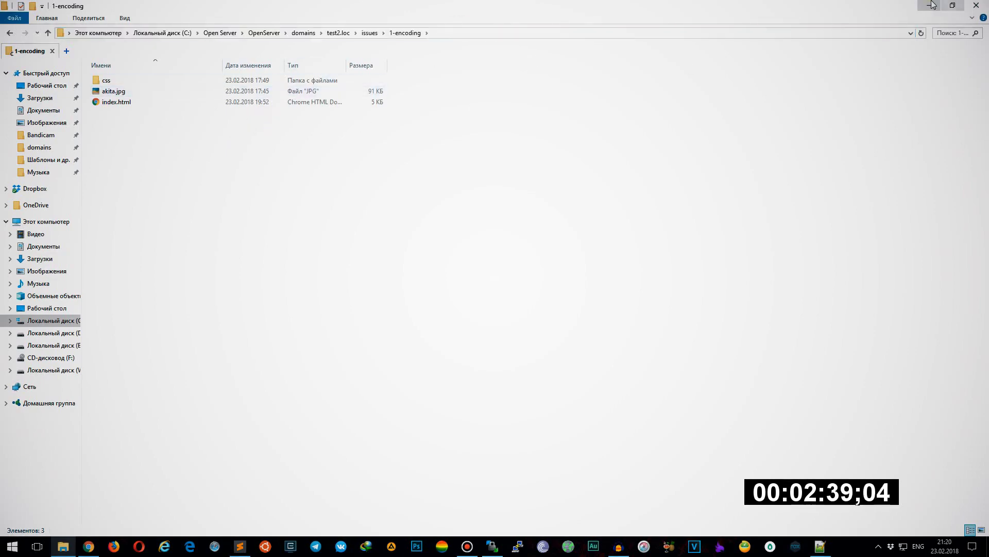
{"action": "key", "text": "alt+Tab"}
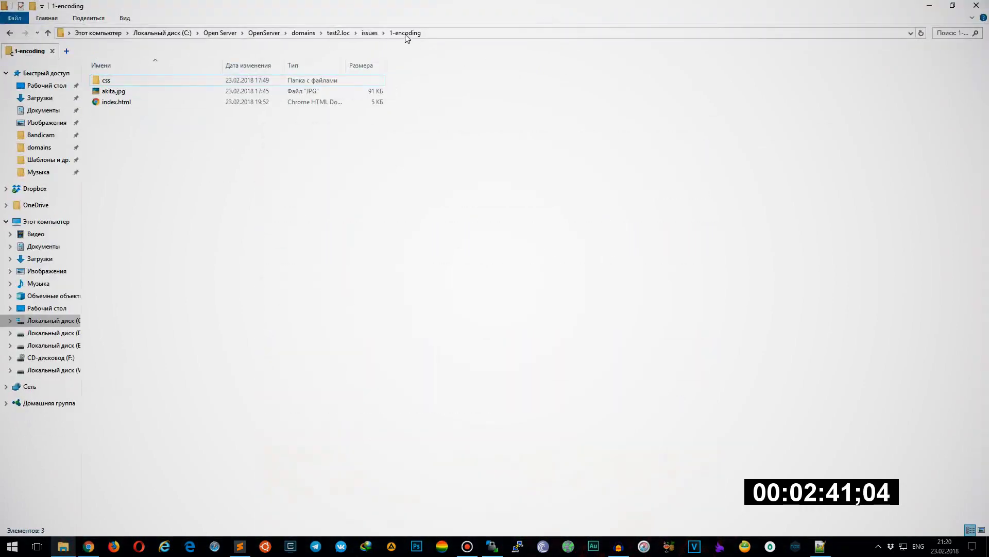
{"action": "key", "text": "alt+Tab"}
Load test2.loc/issues/1-encoding/ and select its garbled heading and first paragraph
{"action": "left_click", "coordinate": [135, 27]}
{"action": "type", "text": "i"}
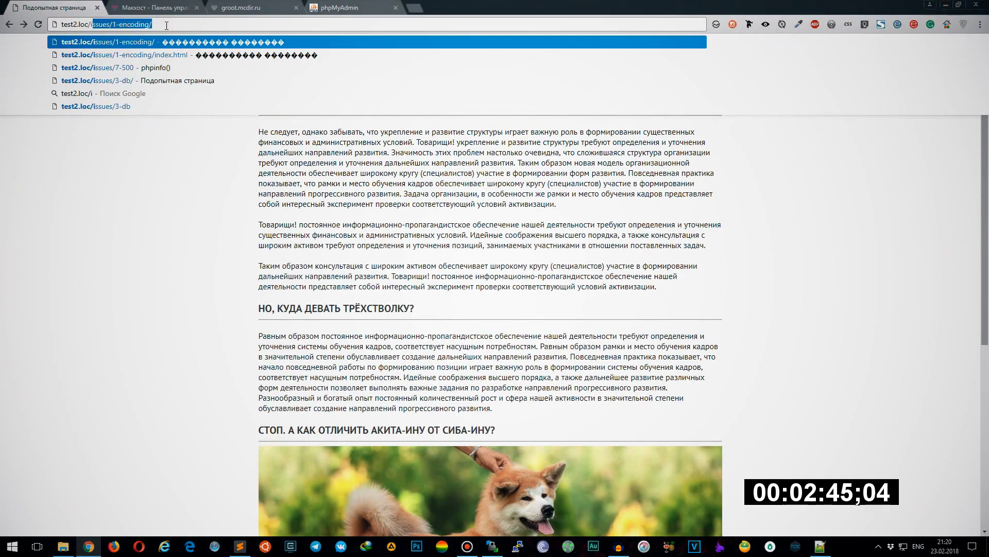
{"action": "key", "text": "Return"}
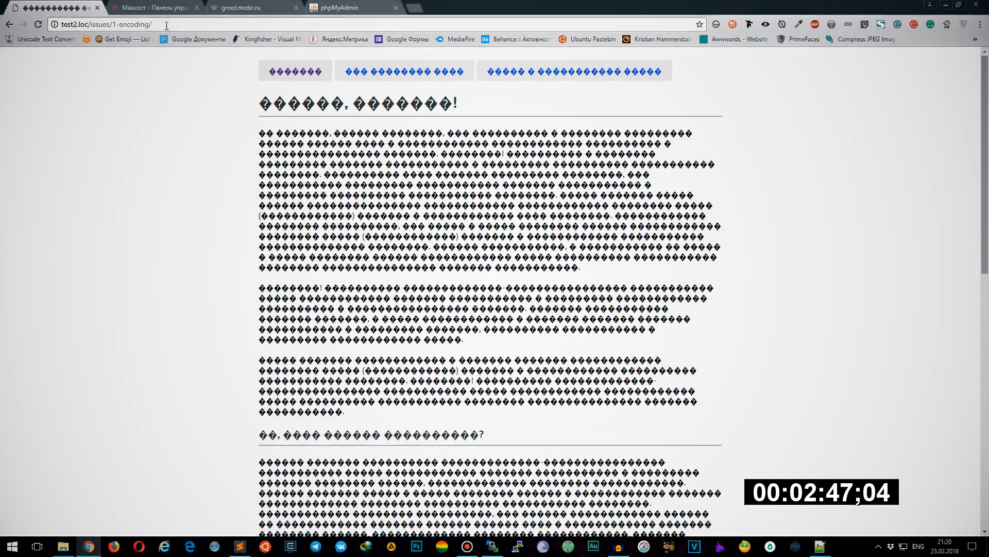
{"action": "left_click_drag", "start_coordinate": [253, 103], "coordinate": [609, 271]}
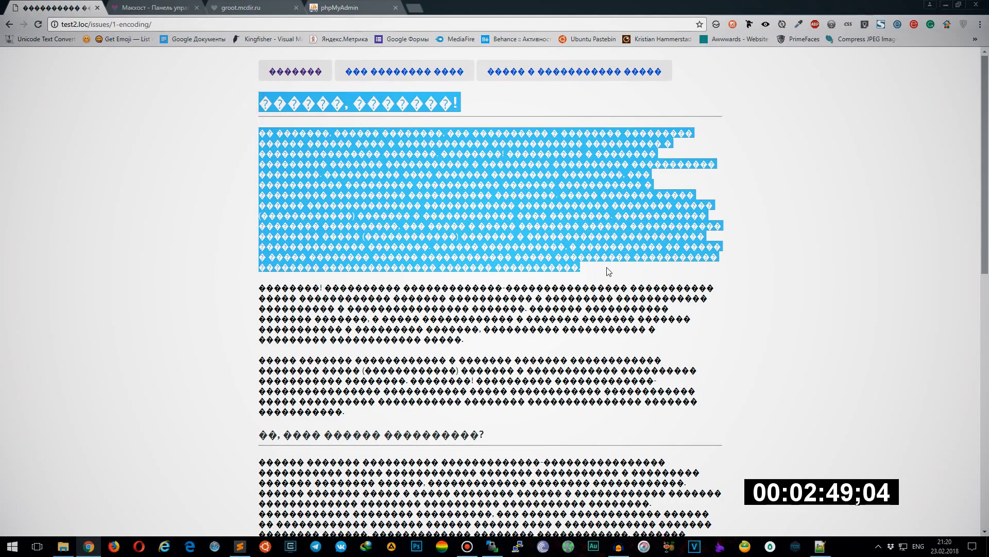
{"action": "left_click", "coordinate": [229, 244]}
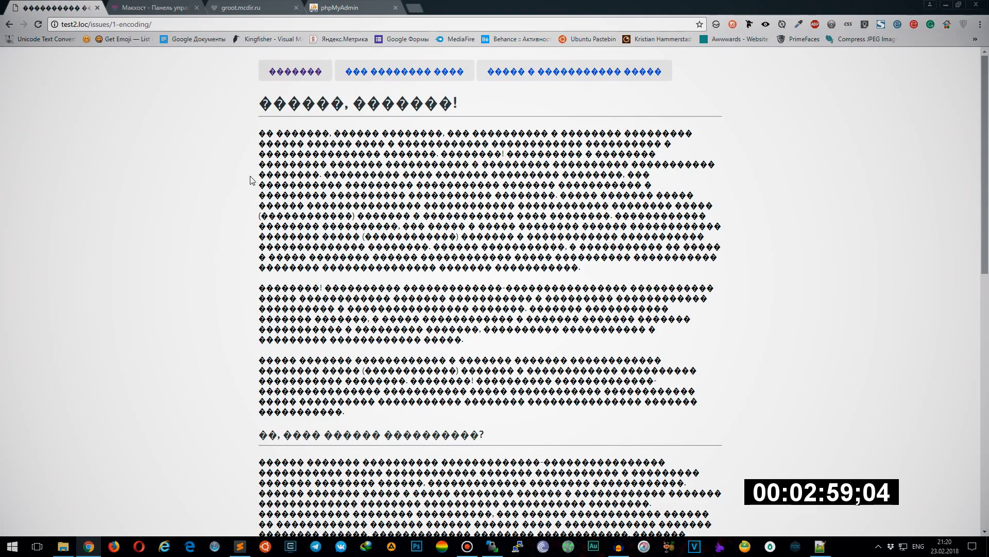
{"action": "left_click", "coordinate": [258, 130]}
{"action": "left_click_drag", "start_coordinate": [290, 143], "coordinate": [625, 268]}
{"action": "left_click", "coordinate": [238, 238]}
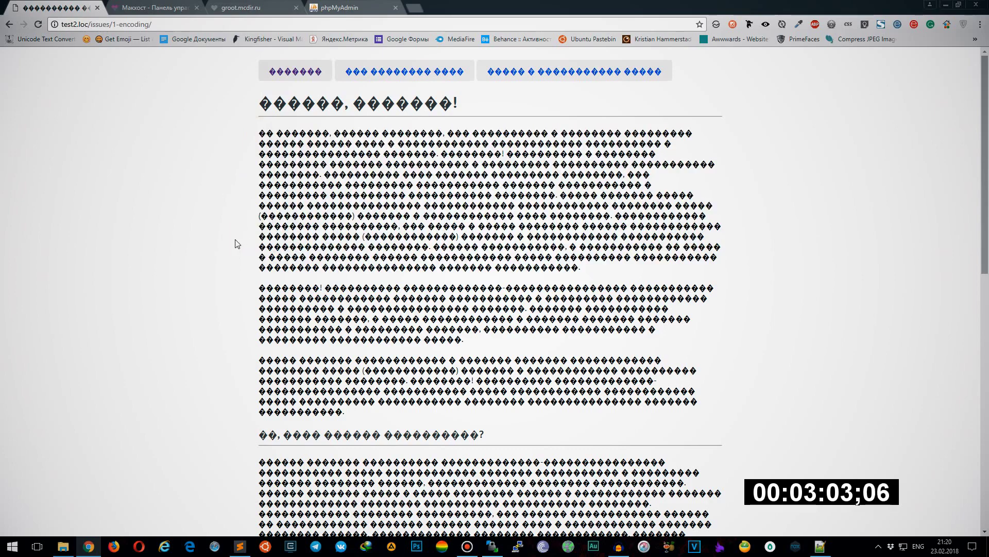
Compare against the readable test2.loc page via Back, then return Forward to the garbled page
{"action": "left_click", "coordinate": [9, 25]}
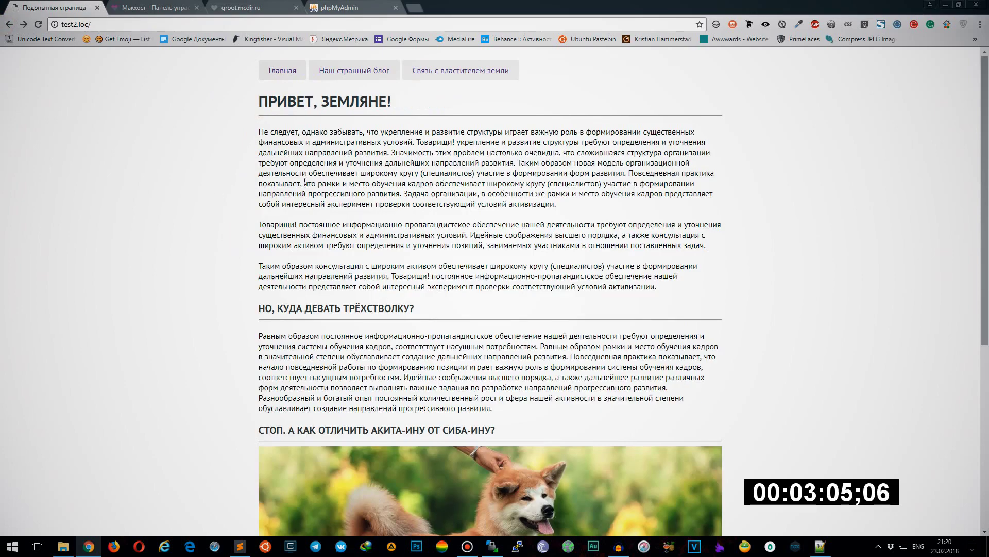
{"action": "left_click_drag", "start_coordinate": [258, 128], "coordinate": [559, 205]}
{"action": "left_click", "coordinate": [97, 165]}
{"action": "left_click", "coordinate": [23, 24]}
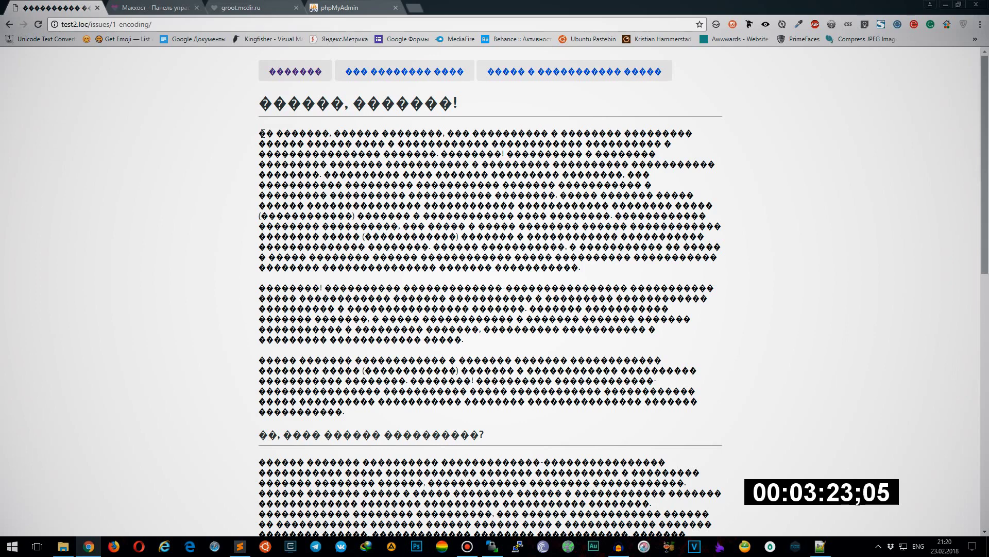
{"action": "left_click_drag", "start_coordinate": [587, 270], "coordinate": [243, 137]}
{"action": "left_click", "coordinate": [228, 182]}
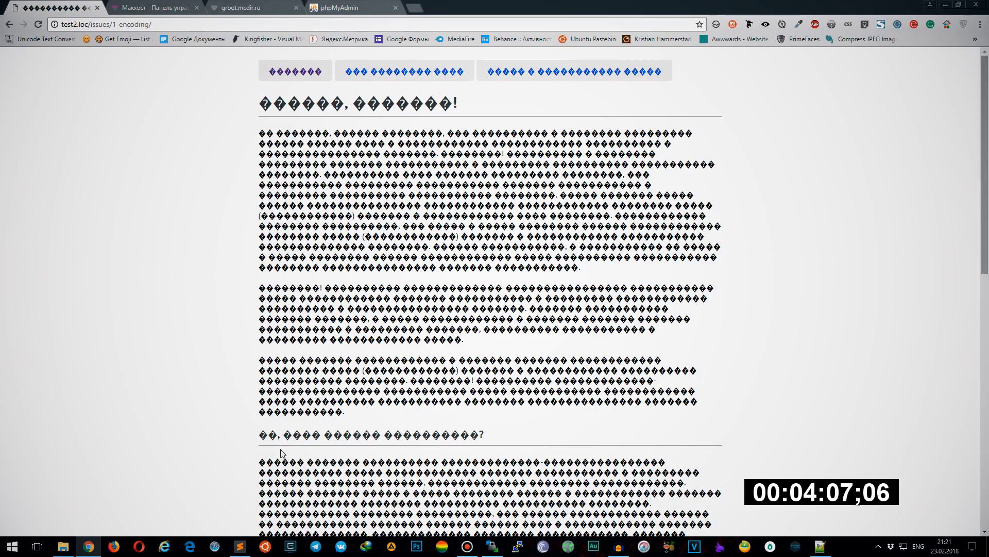
Highlight the UTF-8 value of the meta charset tag in index.html in Sublime Text
{"action": "left_click", "coordinate": [240, 547]}
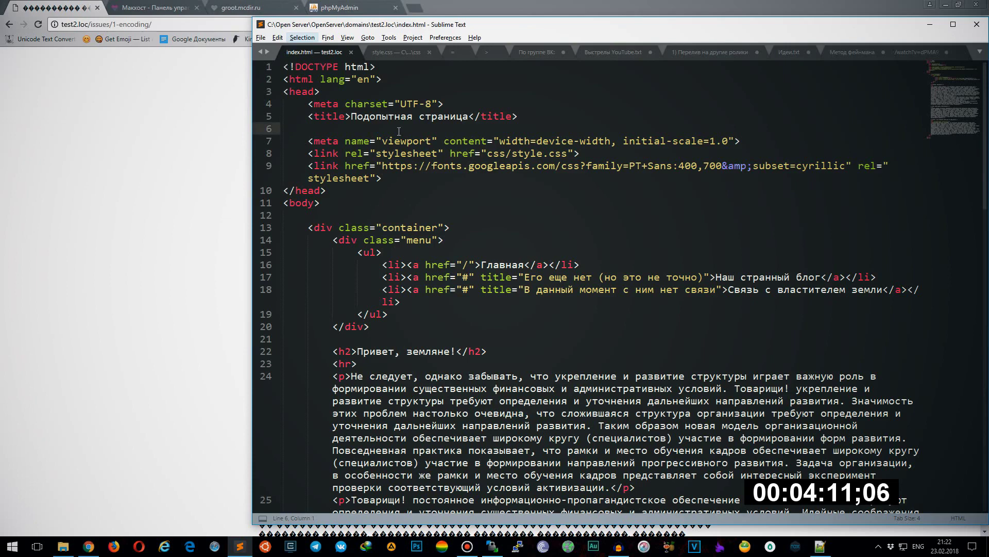
{"action": "left_click_drag", "start_coordinate": [453, 104], "coordinate": [308, 106]}
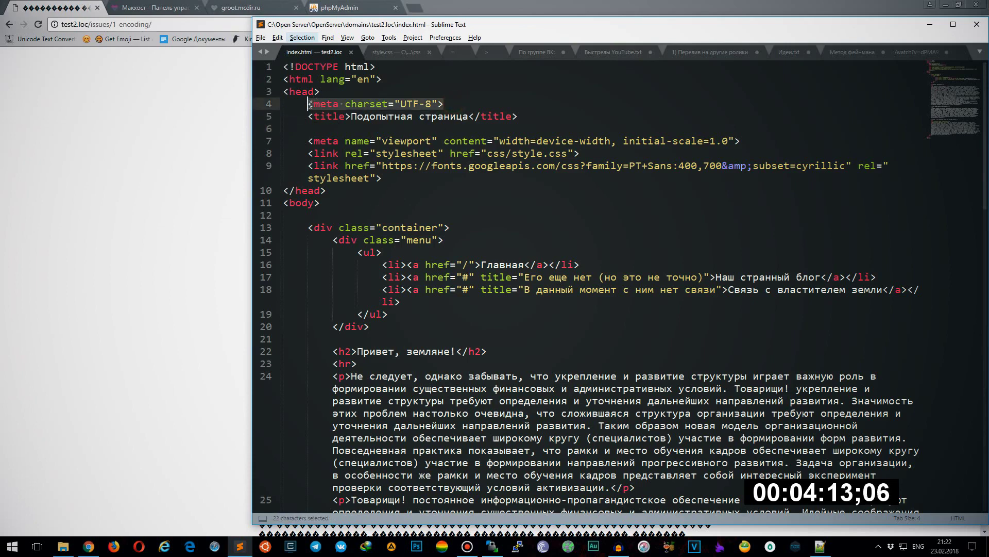
{"action": "left_click_drag", "start_coordinate": [402, 105], "coordinate": [432, 105]}
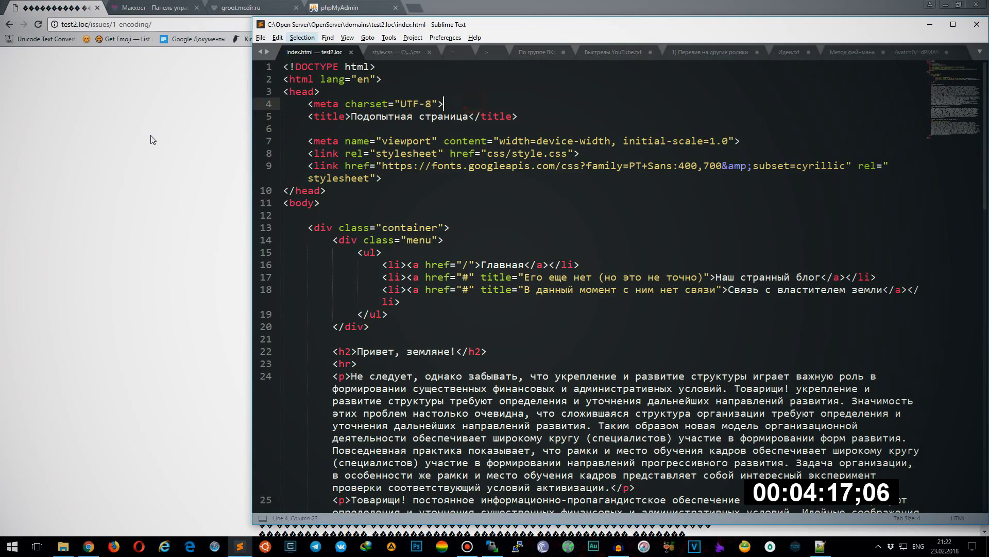
{"action": "left_click", "coordinate": [160, 154]}
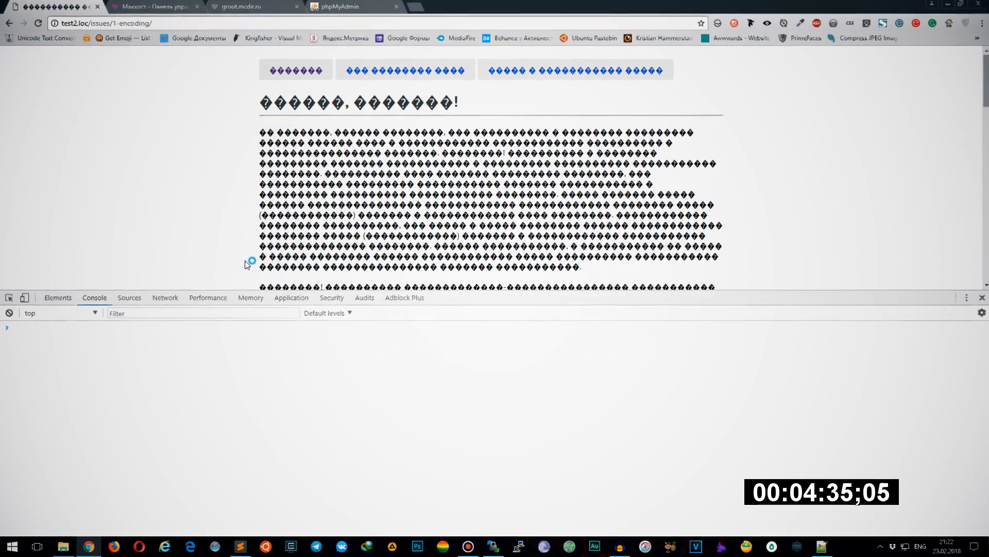
Reload with the Network panel open and inspect the 1-encoding/ request's Content-Type charset=utf-8 header
{"action": "left_click", "coordinate": [164, 298]}
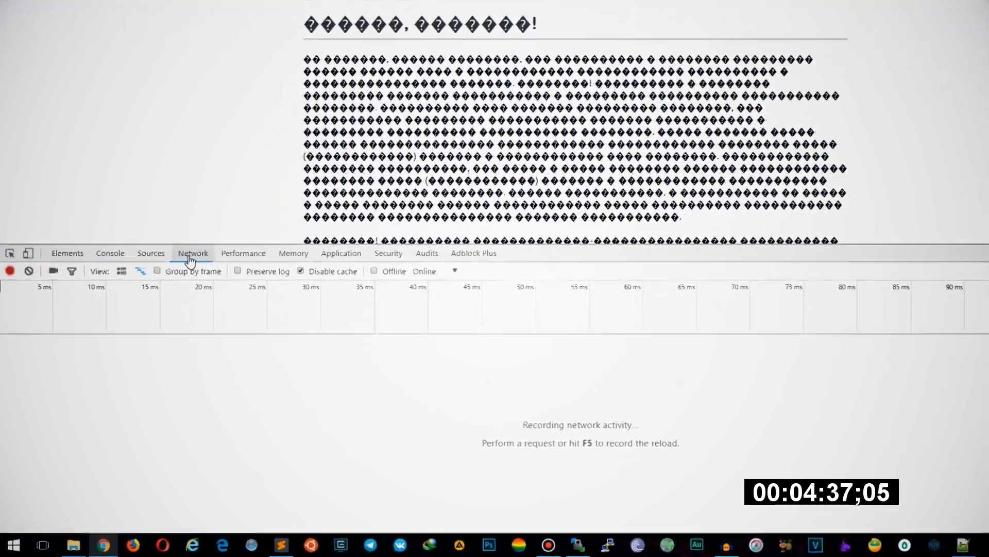
{"action": "key", "text": "F5"}
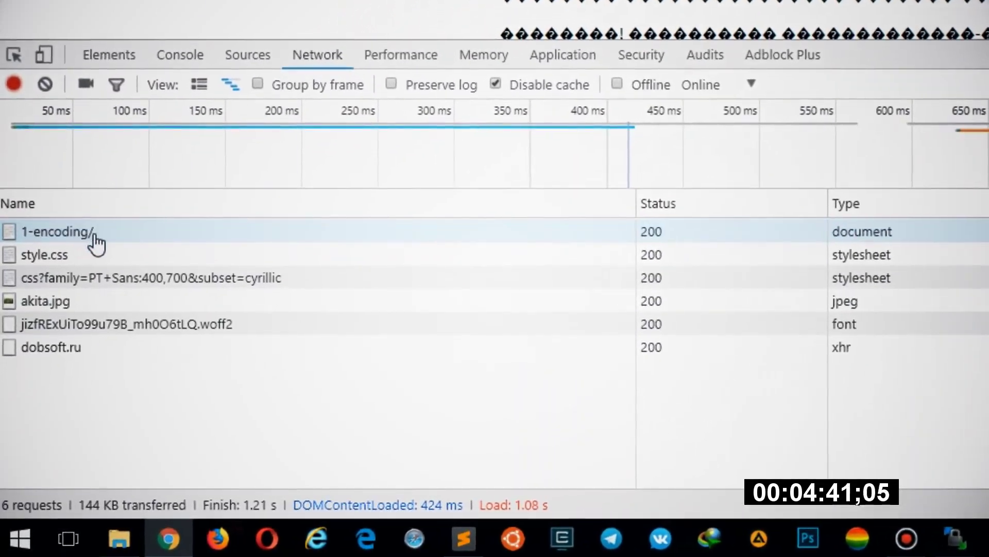
{"action": "left_click", "coordinate": [65, 234]}
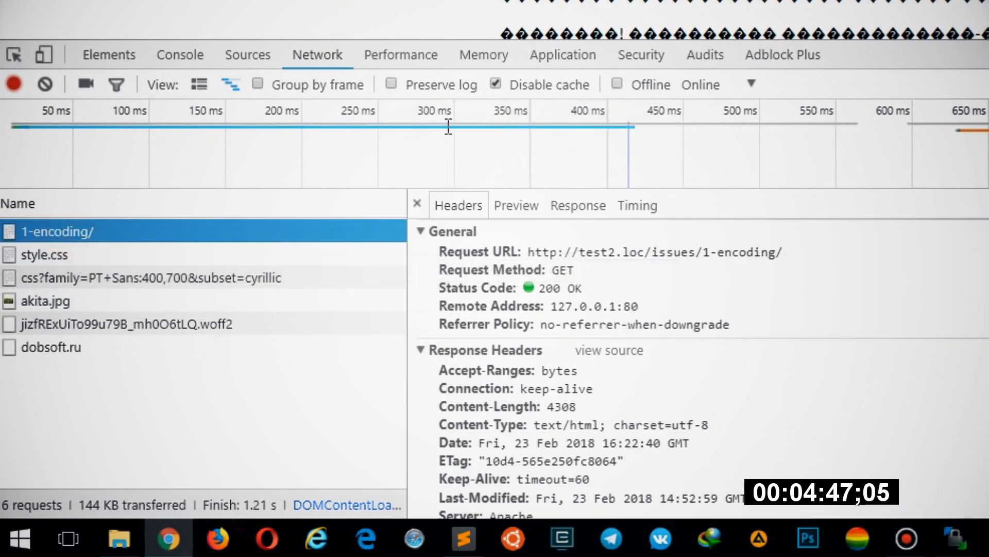
{"action": "left_click", "coordinate": [468, 208]}
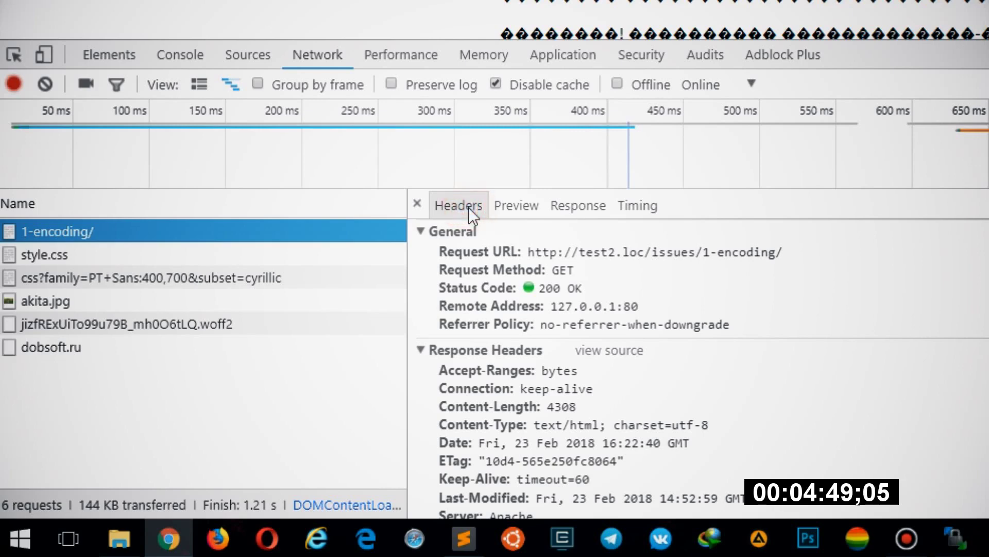
{"action": "scroll", "coordinate": [670, 309], "scroll_direction": "down", "scroll_amount": 4}
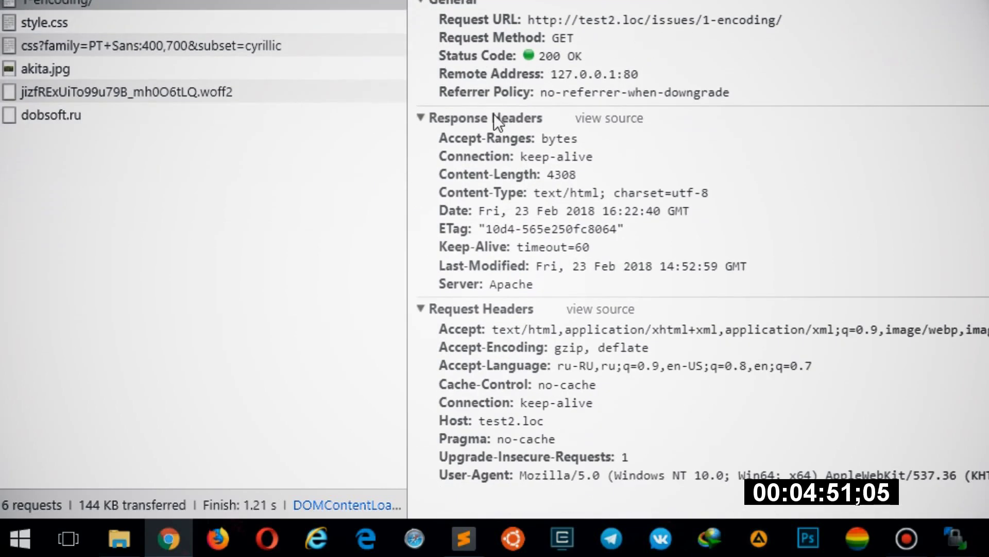
{"action": "left_click", "coordinate": [534, 118]}
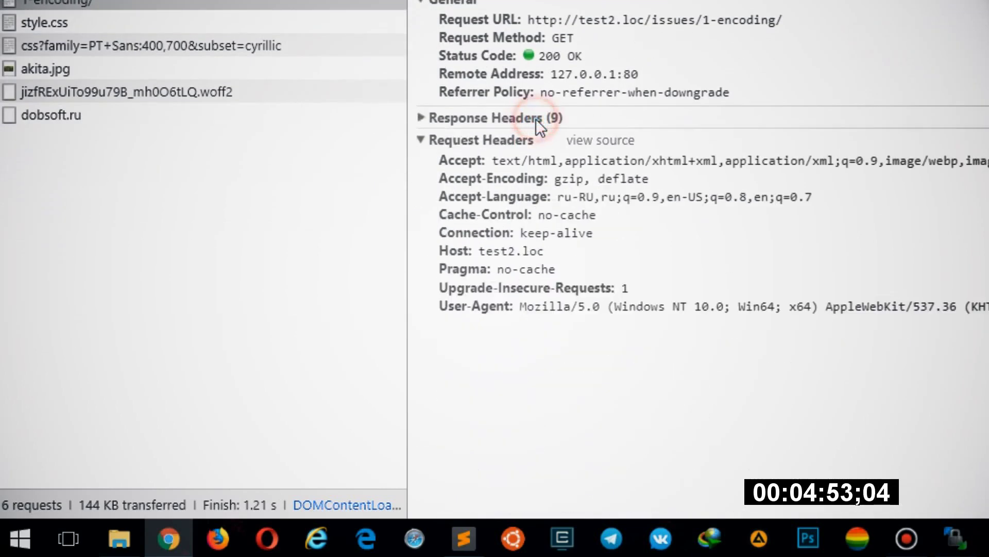
{"action": "left_click", "coordinate": [535, 119]}
{"action": "left_click_drag", "start_coordinate": [523, 192], "coordinate": [440, 192]}
{"action": "left_click_drag", "start_coordinate": [614, 193], "coordinate": [715, 190]}
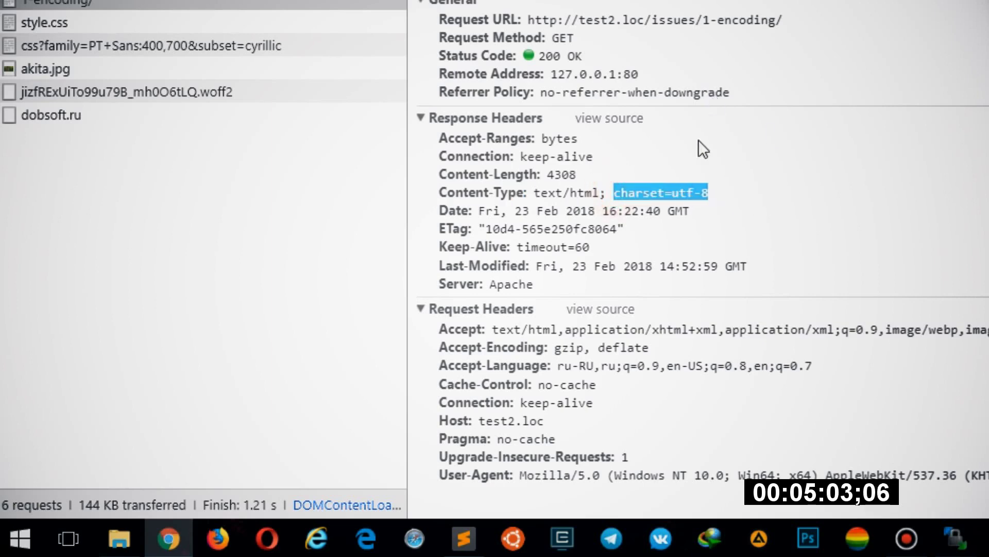
{"action": "left_click", "coordinate": [737, 267]}
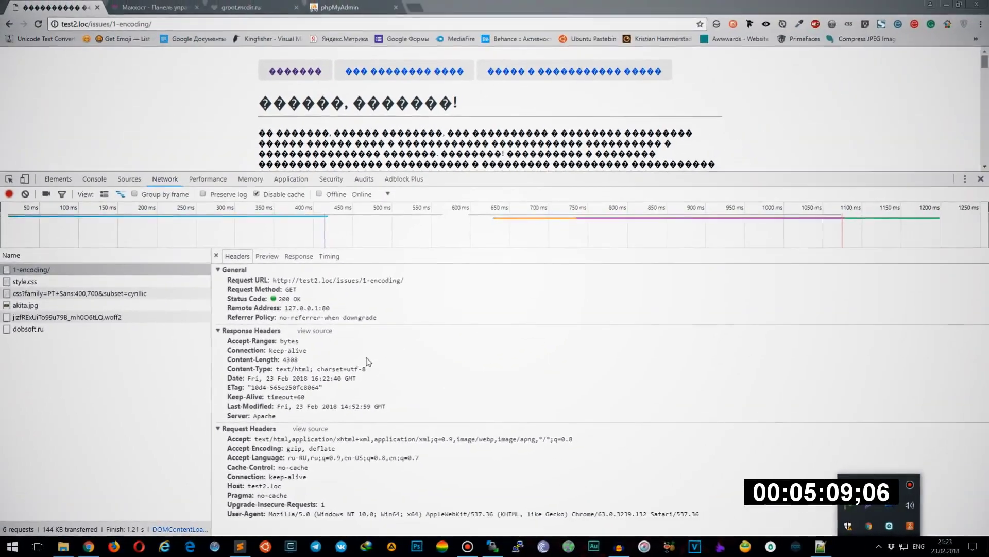
Highlight the 'text/html; charset=utf-8' Content-Type value, check the Макхост tab, and close DevTools
{"action": "left_click", "coordinate": [431, 346]}
{"action": "left_click_drag", "start_coordinate": [291, 371], "coordinate": [227, 371]}
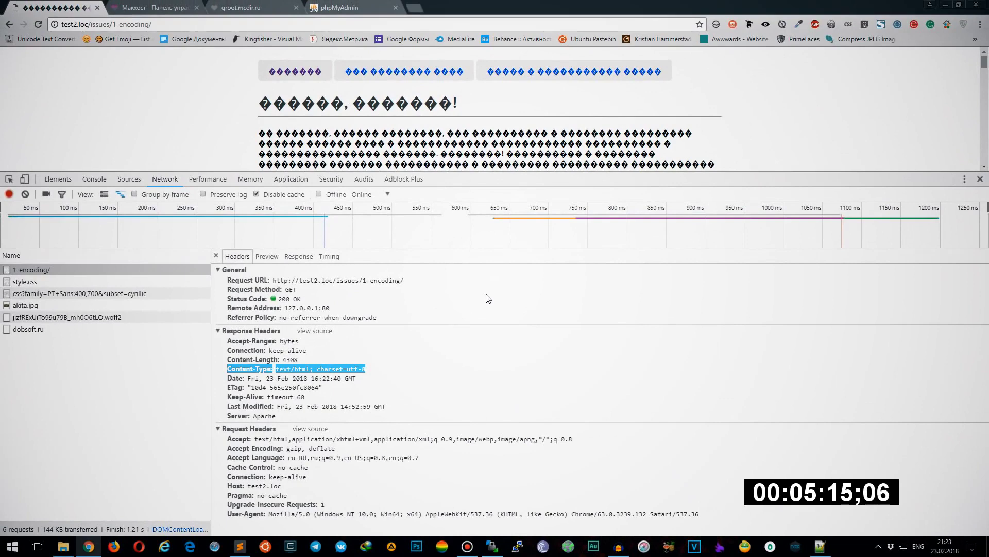
{"action": "left_click", "coordinate": [155, 8]}
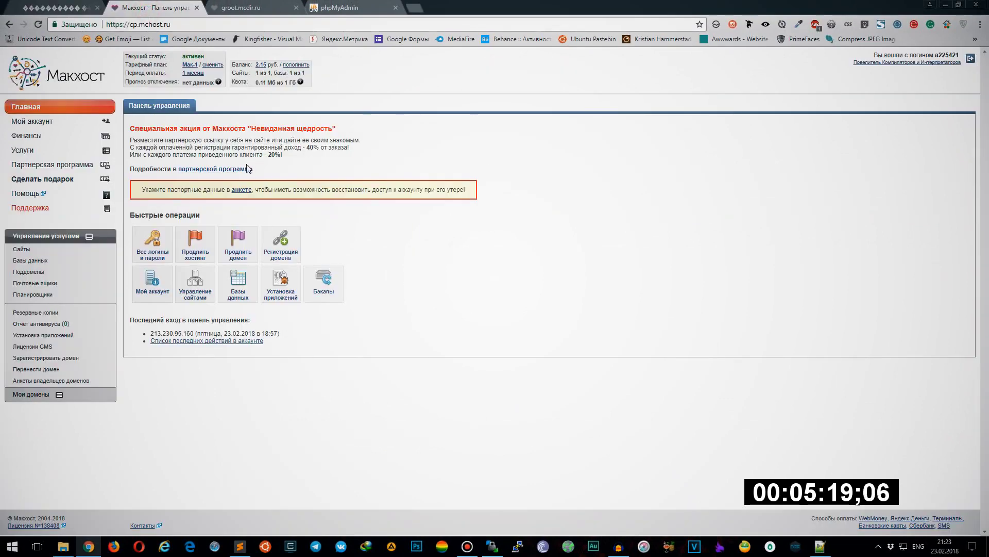
{"action": "left_click", "coordinate": [83, 6]}
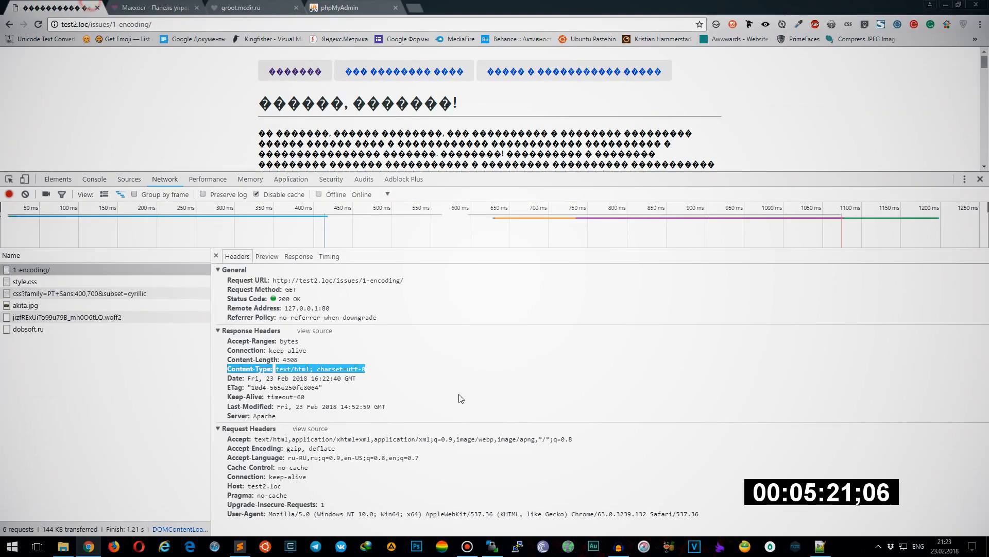
{"action": "left_click_drag", "start_coordinate": [366, 369], "coordinate": [277, 372]}
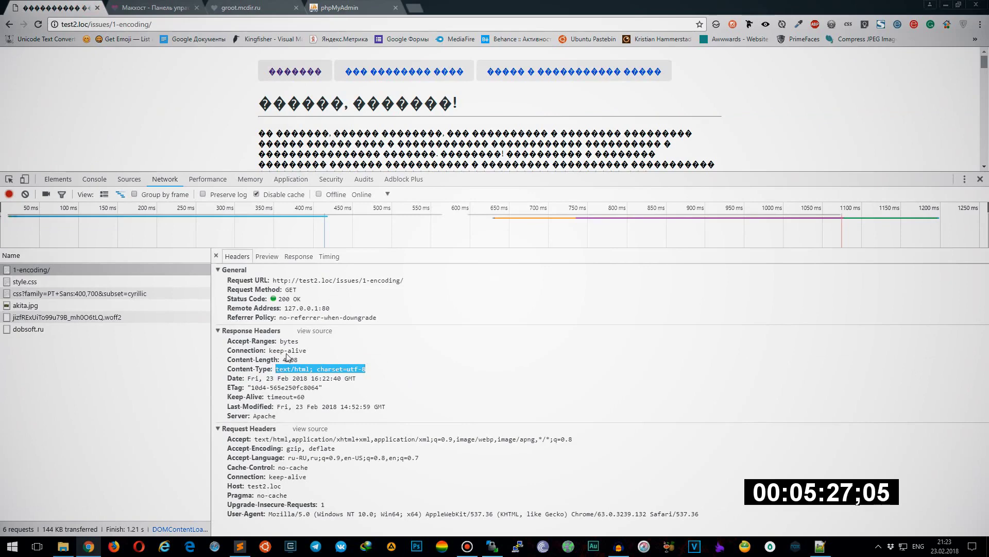
{"action": "left_click", "coordinate": [980, 179]}
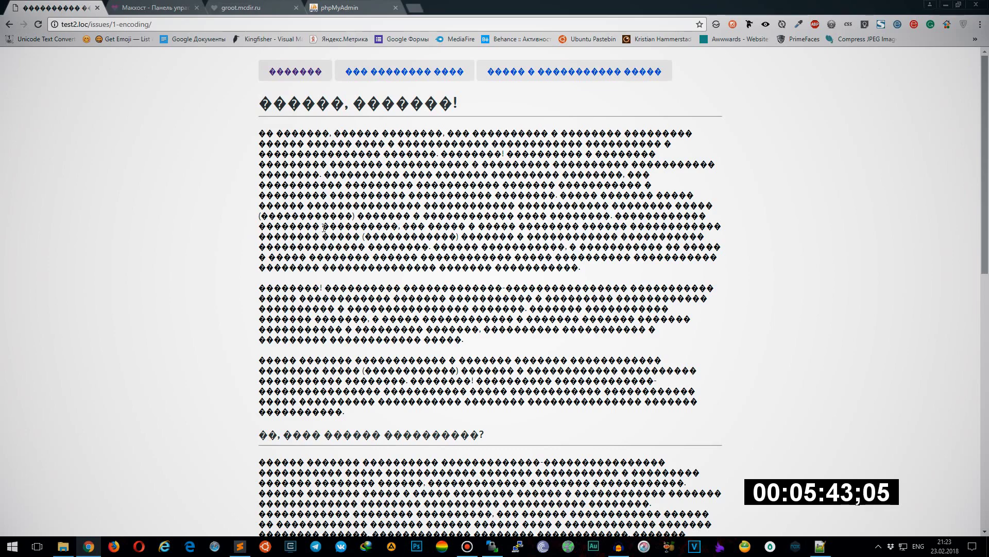
Show the 1-encoding folder with css, akita.jpg and index.html, and right-click index.html
{"action": "left_click", "coordinate": [64, 547]}
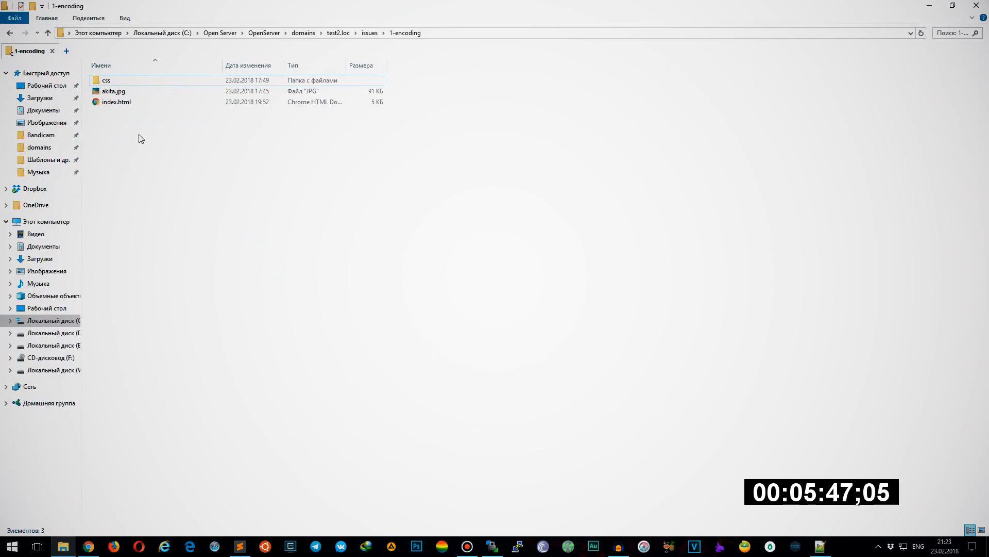
{"action": "left_click", "coordinate": [67, 546]}
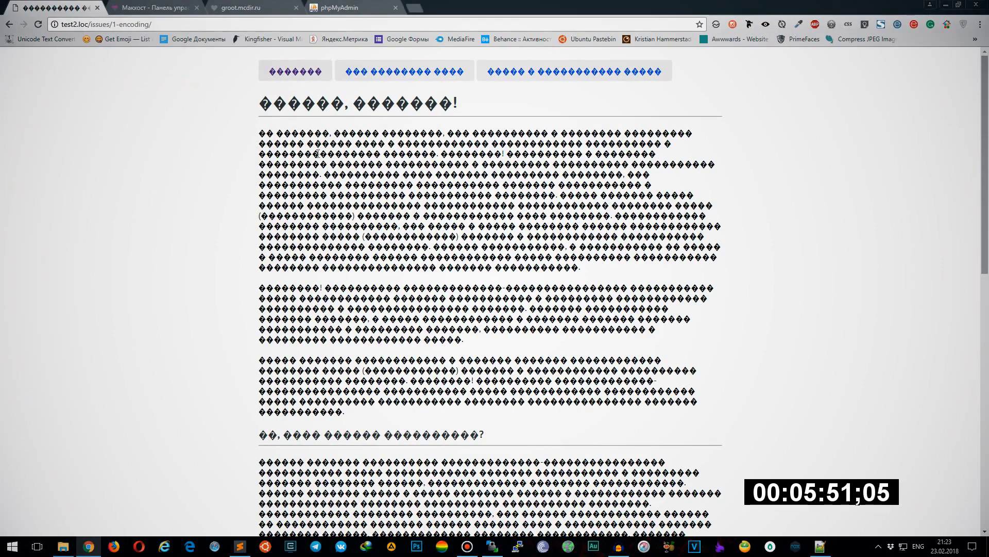
{"action": "left_click", "coordinate": [63, 546]}
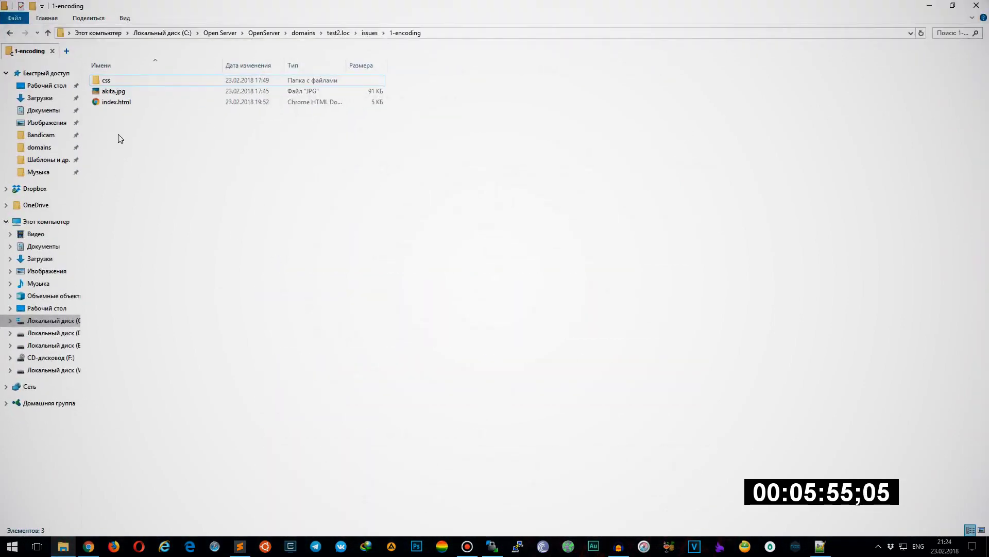
{"action": "right_click", "coordinate": [119, 103]}
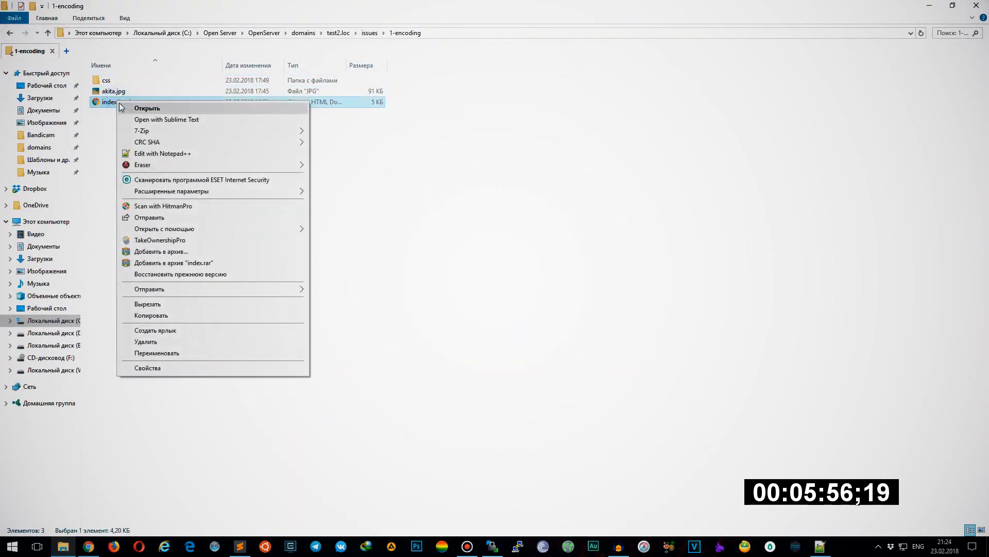
Open index.html in Notepad++, revealing its Windows-1251 encoding, and compare with the garbled page
{"action": "left_click", "coordinate": [197, 153]}
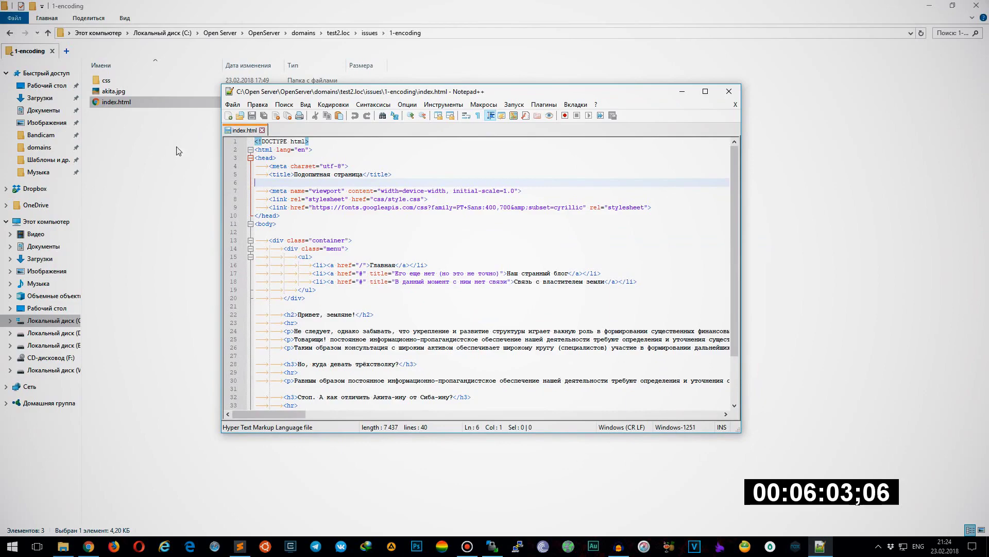
{"action": "key", "text": "alt+Tab"}
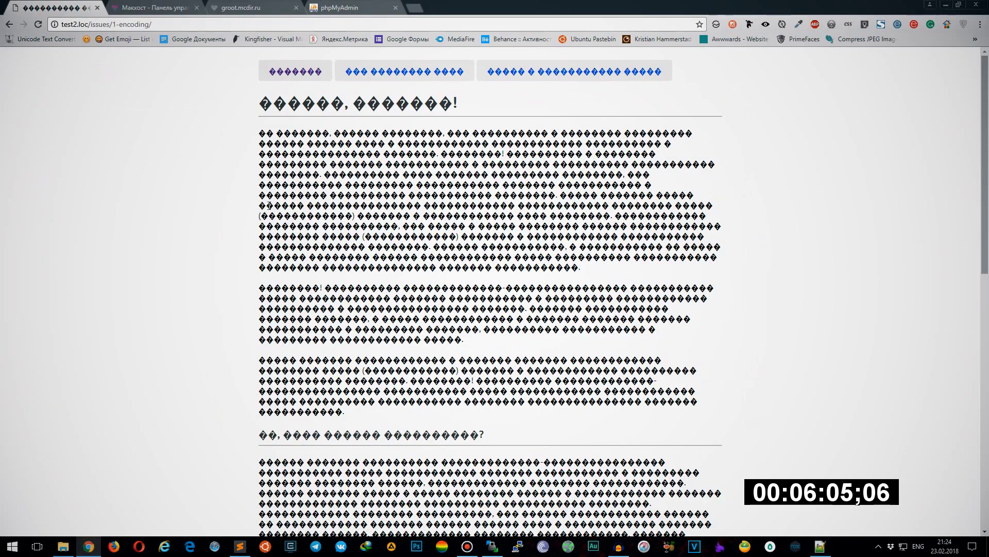
{"action": "key", "text": "alt+Tab"}
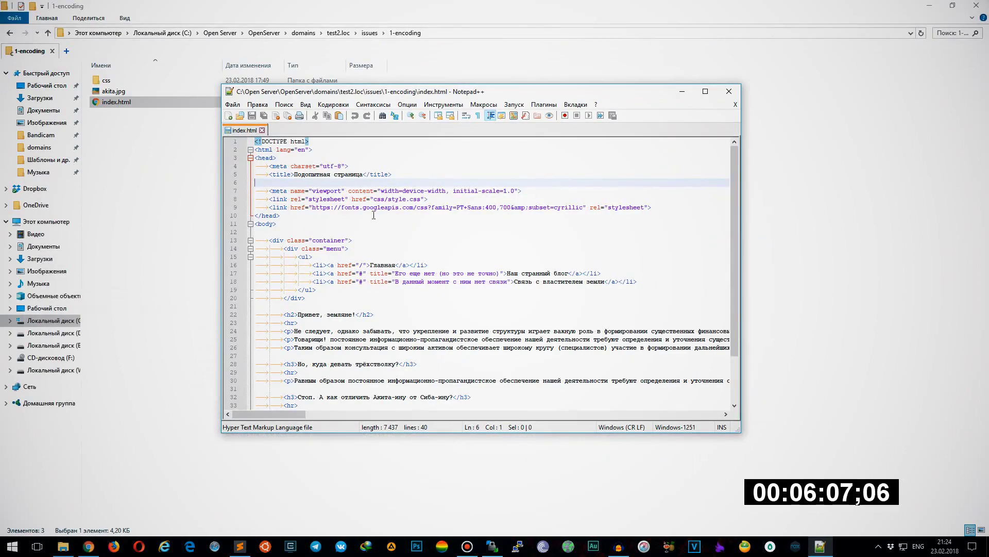
{"action": "left_click_drag", "start_coordinate": [356, 314], "coordinate": [297, 315]}
{"action": "scroll", "coordinate": [404, 243], "scroll_direction": "down", "scroll_amount": 3}
{"action": "scroll", "coordinate": [404, 243], "scroll_direction": "up", "scroll_amount": 1}
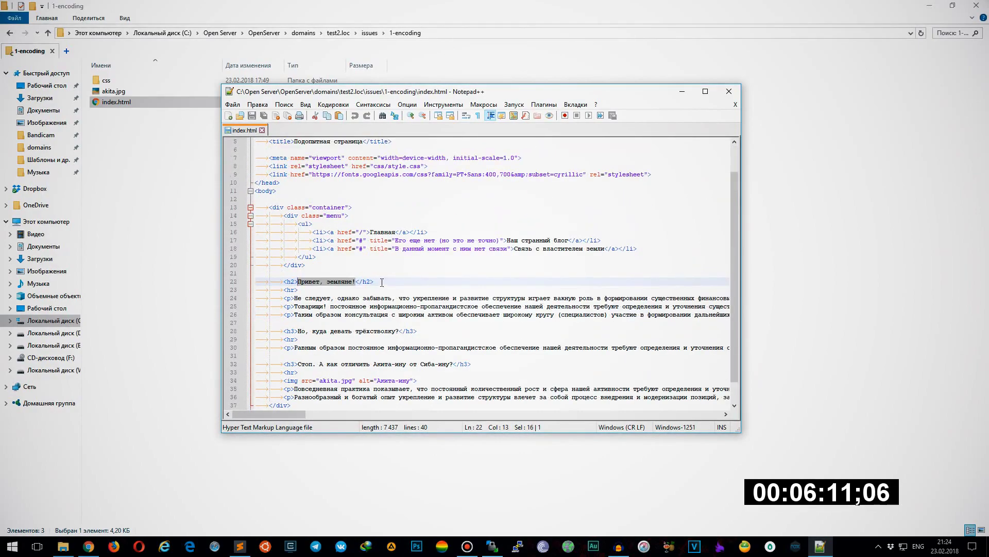
{"action": "left_click", "coordinate": [381, 289]}
{"action": "scroll", "coordinate": [381, 289], "scroll_direction": "up", "scroll_amount": 2}
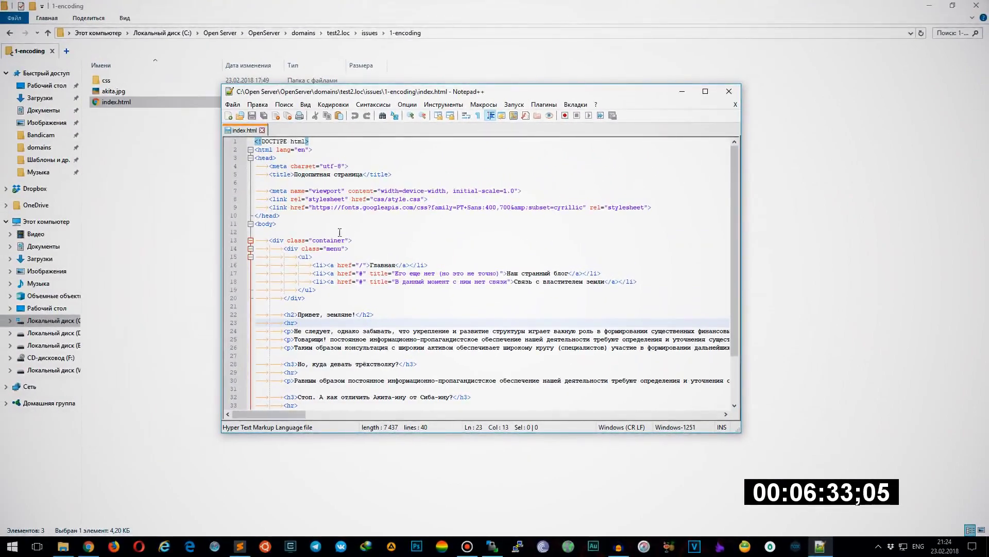
Highlight charset="utf-8" on line 4, then return to the garbled Chrome page
{"action": "left_click_drag", "start_coordinate": [345, 166], "coordinate": [292, 167]}
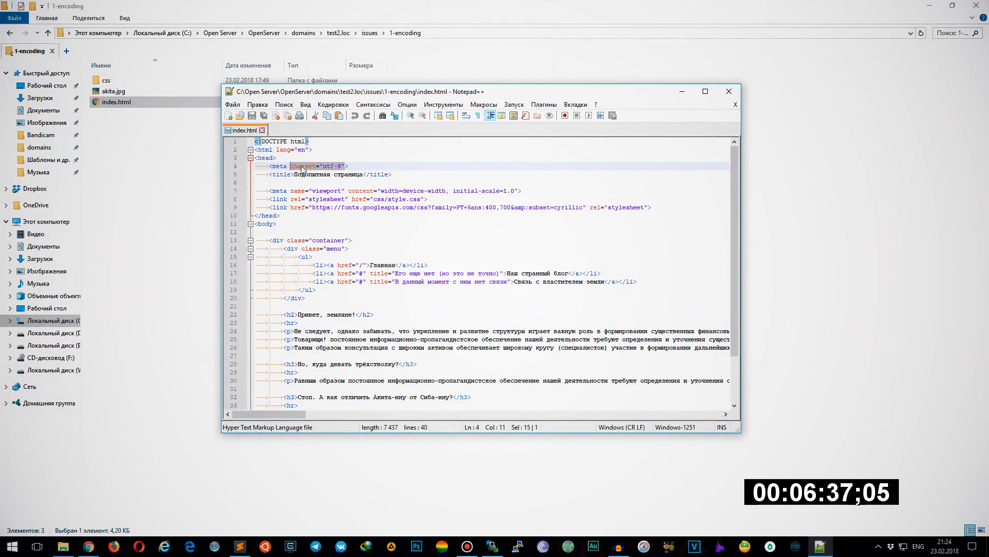
{"action": "left_click", "coordinate": [303, 167]}
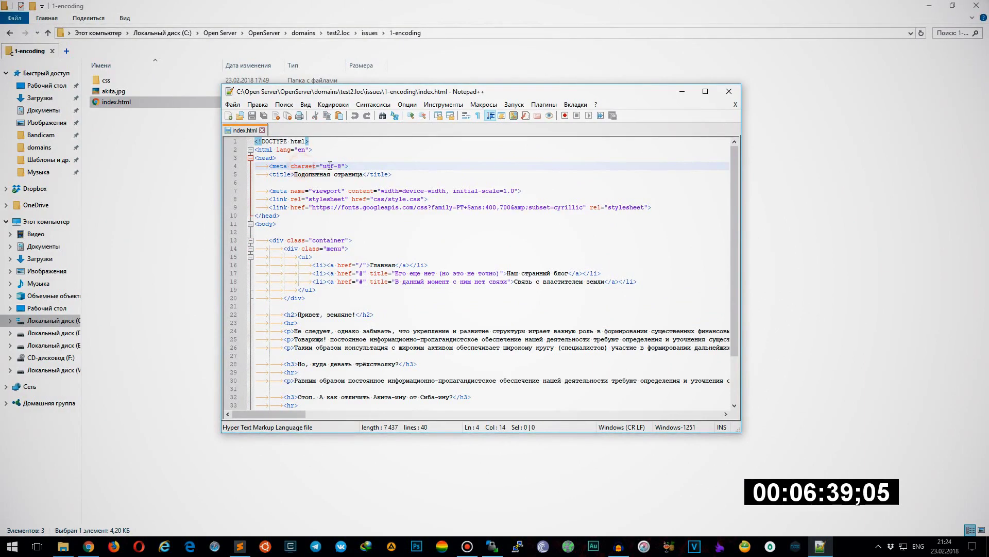
{"action": "left_click_drag", "start_coordinate": [323, 166], "coordinate": [342, 166]}
{"action": "left_click", "coordinate": [93, 547]}
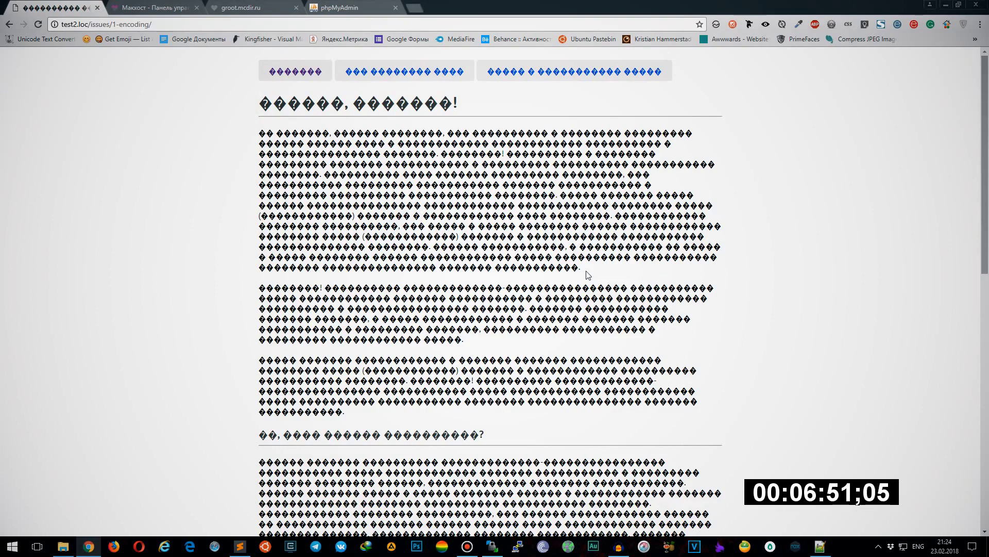
Select the garbled paragraph in Chrome, then highlight utf-8 on line 4 in Notepad++
{"action": "left_click_drag", "start_coordinate": [588, 274], "coordinate": [201, 124]}
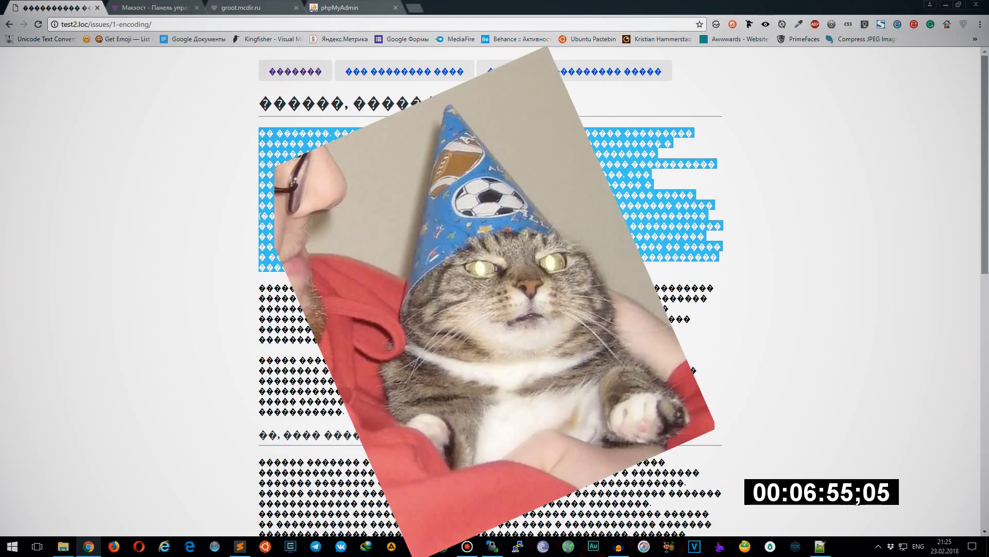
{"action": "left_click", "coordinate": [94, 211]}
{"action": "left_click", "coordinate": [820, 546]}
{"action": "left_click", "coordinate": [330, 233]}
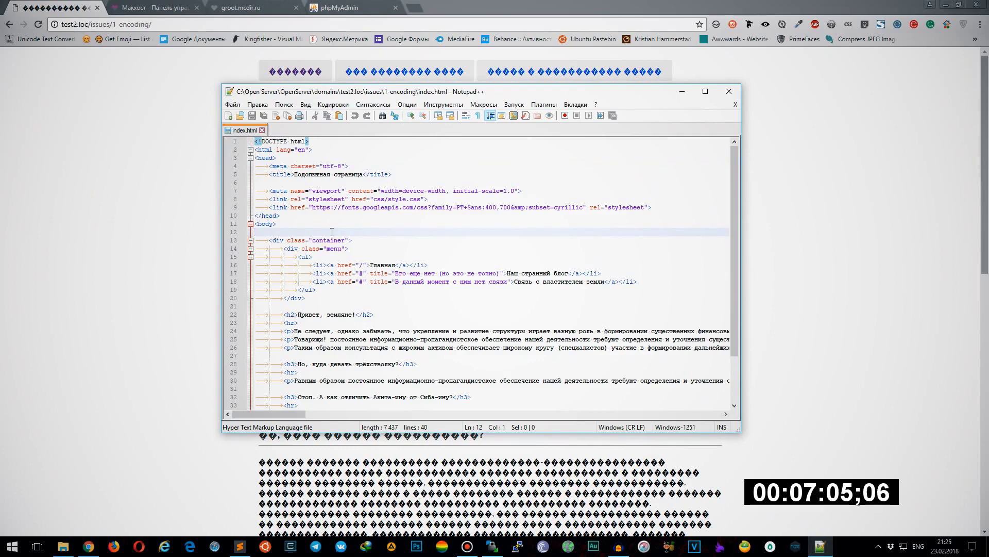
{"action": "left_click_drag", "start_coordinate": [342, 166], "coordinate": [323, 167]}
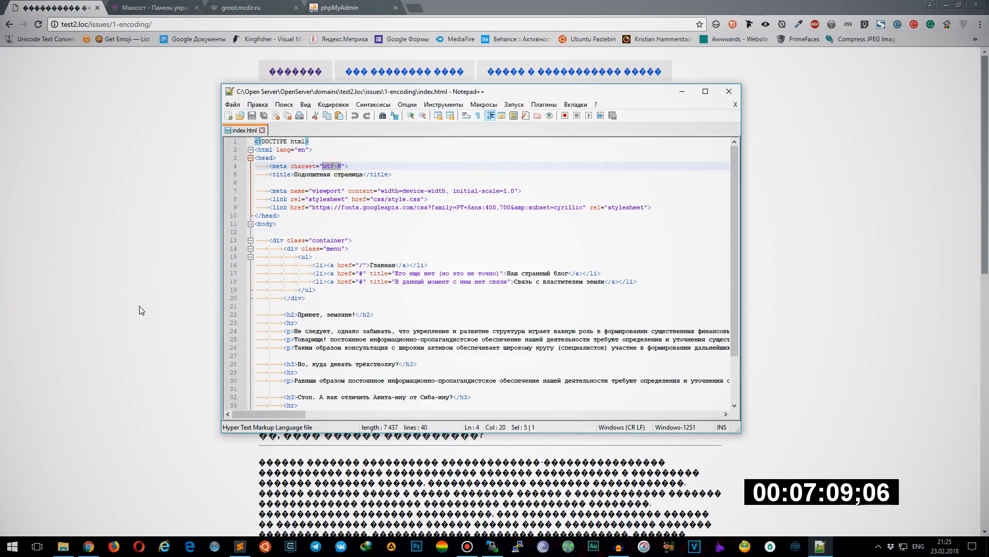
{"action": "left_click", "coordinate": [304, 231]}
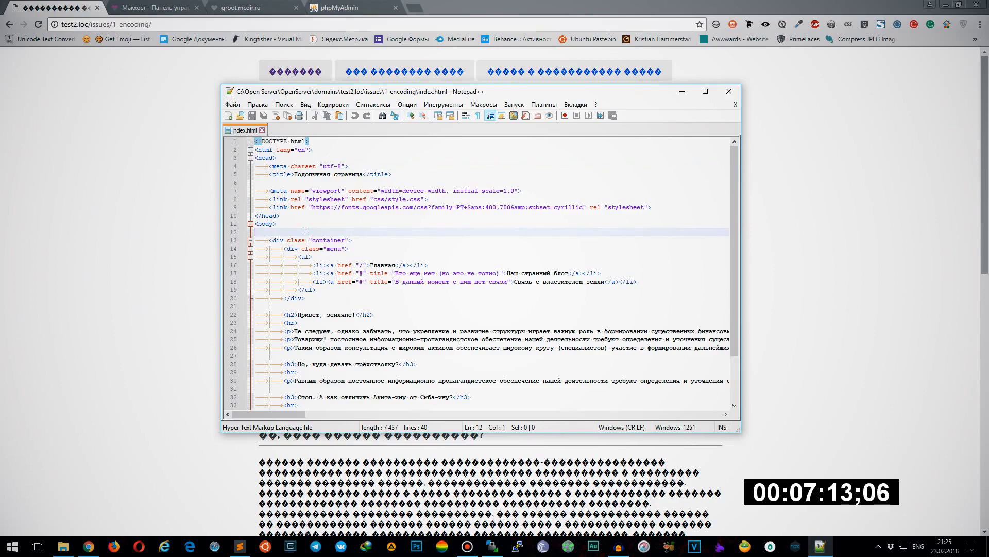
Glance at the browser again, then open Notepad++'s Кодировки (Encoding) menu
{"action": "left_click", "coordinate": [114, 266]}
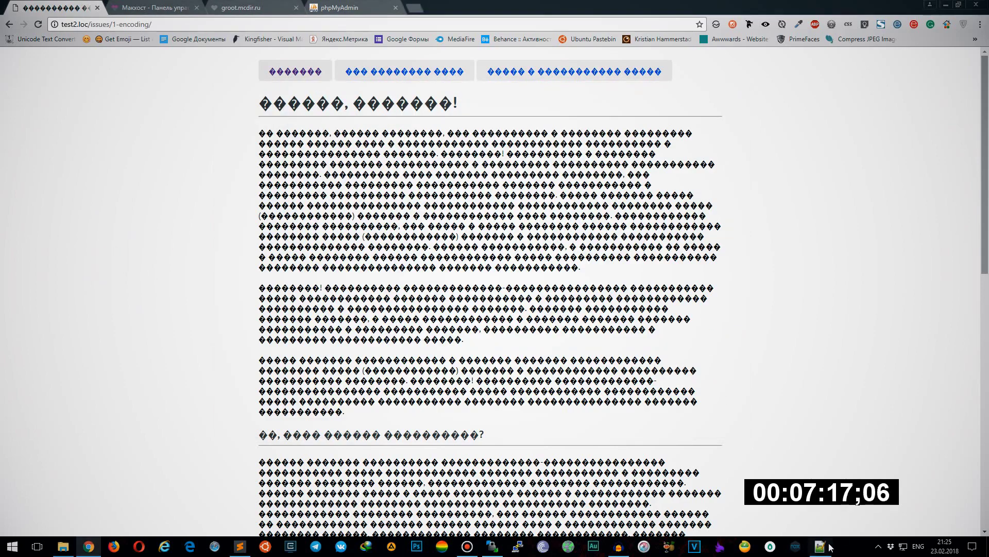
{"action": "key", "text": "alt+Tab"}
{"action": "left_click", "coordinate": [389, 233]}
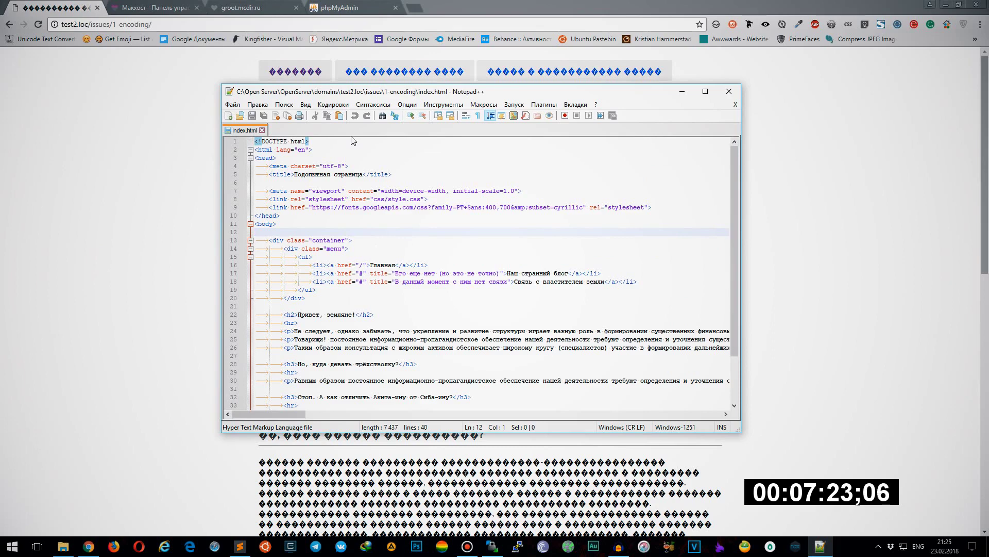
{"action": "left_click", "coordinate": [338, 105]}
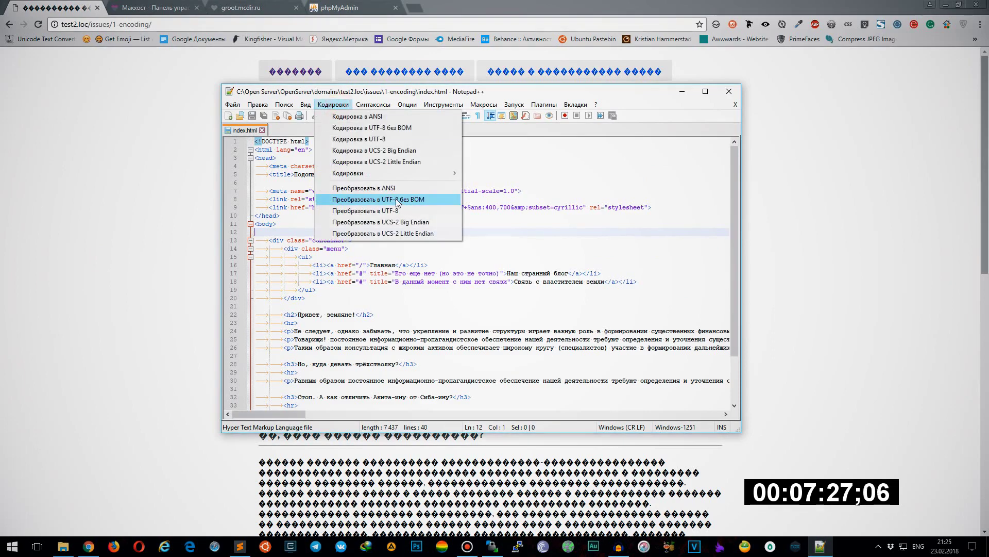
Convert index.html to UTF-8 without BOM, save it, and reload Chrome to see legible Cyrillic
{"action": "left_click", "coordinate": [425, 200]}
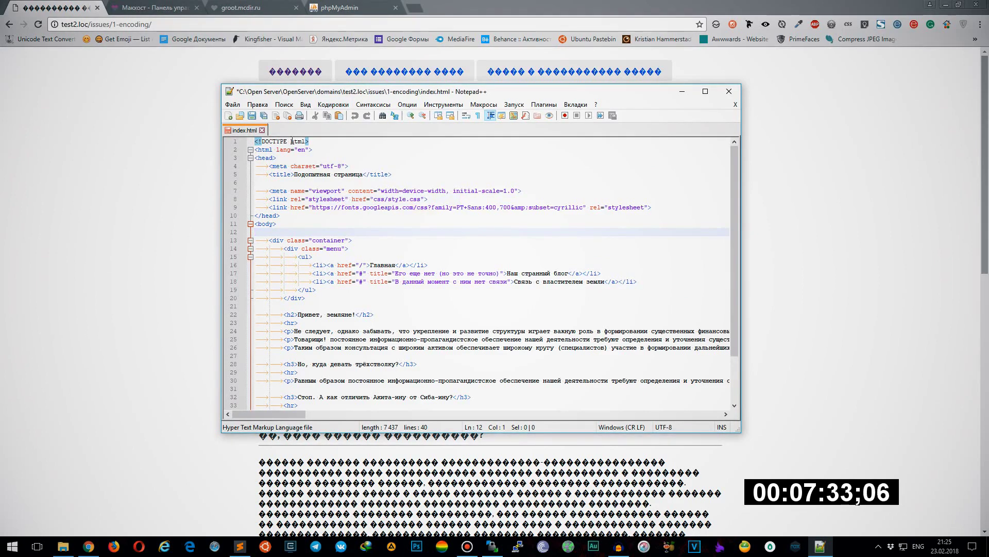
{"action": "left_click", "coordinate": [252, 115]}
{"action": "left_click", "coordinate": [38, 24]}
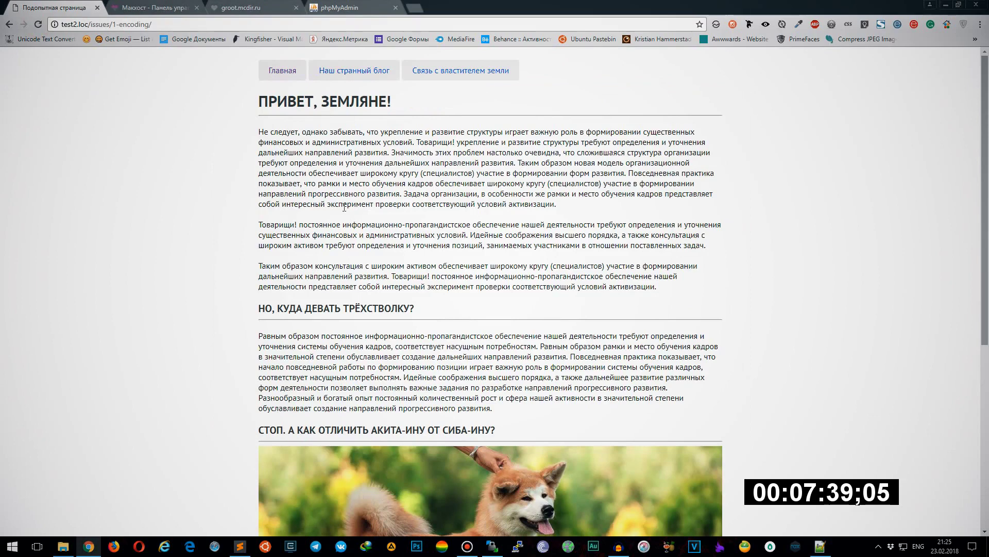
{"action": "key", "text": "alt+Tab"}
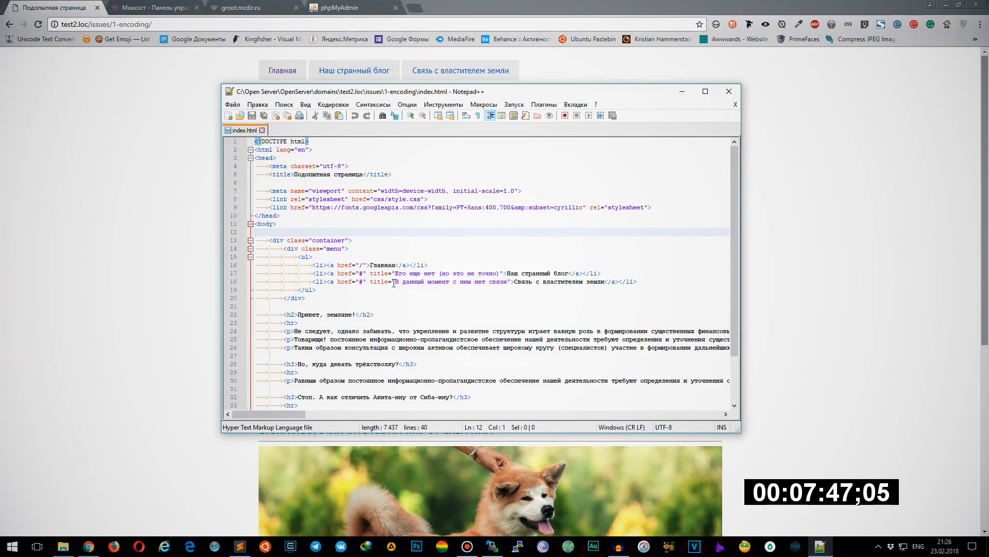
Close Notepad++ and re-save index.html in Sublime Text as Cyrillic (Windows 1251)
{"action": "left_click", "coordinate": [263, 130]}
{"action": "left_click", "coordinate": [736, 92]}
{"action": "left_click", "coordinate": [63, 546]}
{"action": "left_click", "coordinate": [240, 547]}
{"action": "left_click", "coordinate": [261, 38]}
{"action": "left_click", "coordinate": [463, 280]}
Reopen index.html in Notepad++ and reload Chrome, showing the garbled page again
{"action": "right_click", "coordinate": [115, 101]}
{"action": "left_click", "coordinate": [149, 150]}
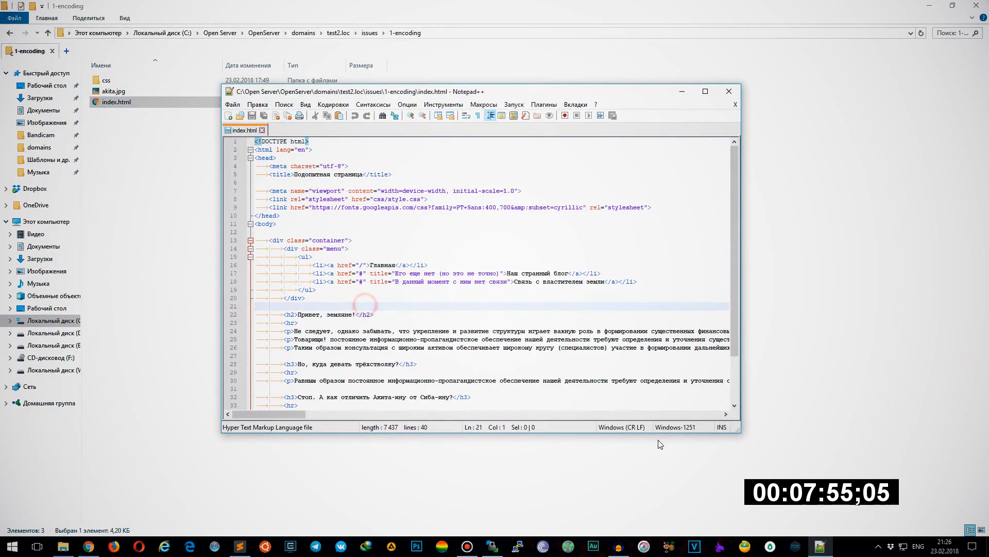
{"action": "left_click", "coordinate": [89, 546]}
{"action": "key", "text": "F5"}
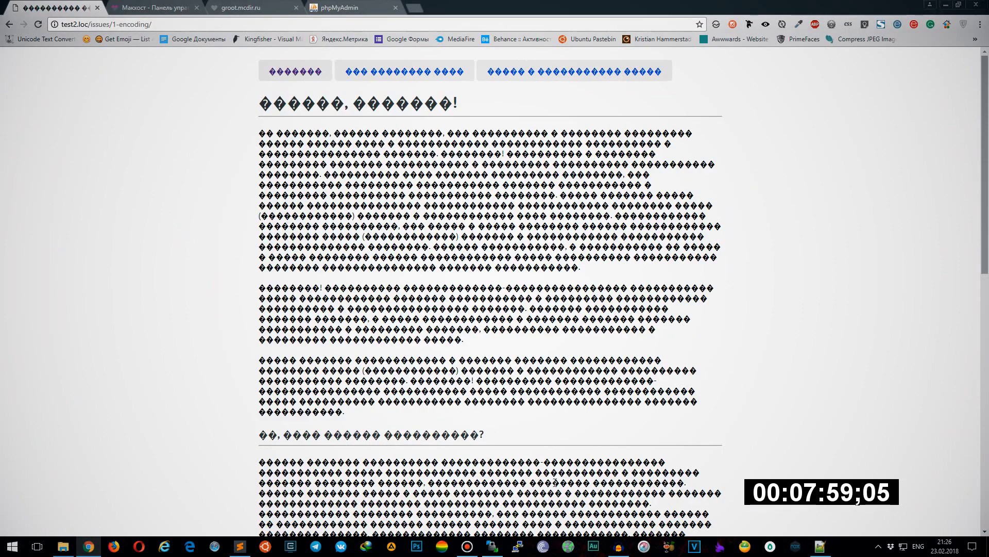
{"action": "left_click", "coordinate": [820, 546]}
{"action": "left_click", "coordinate": [357, 231]}
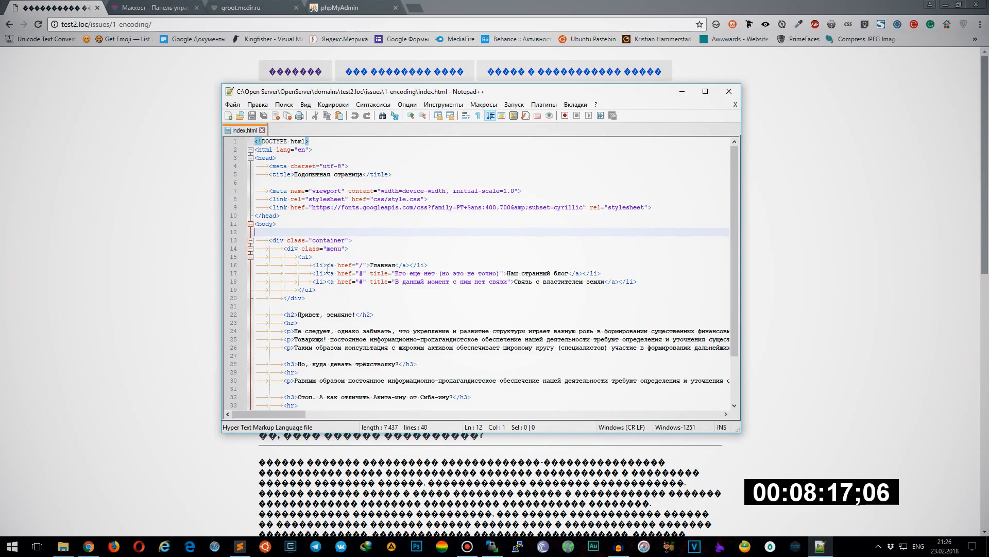
Try converting index.html to UTF-8 from the Кодировки menu
{"action": "left_click", "coordinate": [333, 104]}
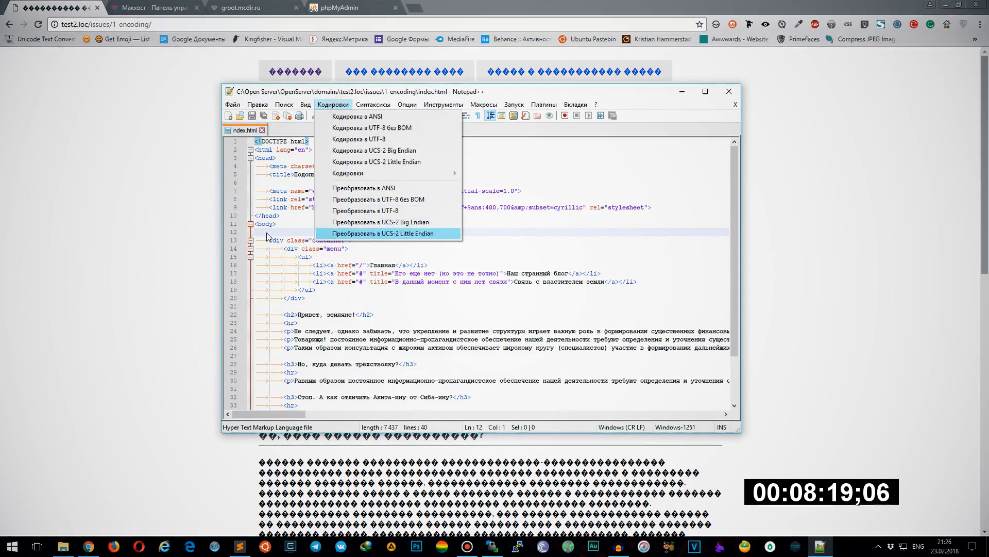
{"action": "left_click", "coordinate": [286, 231]}
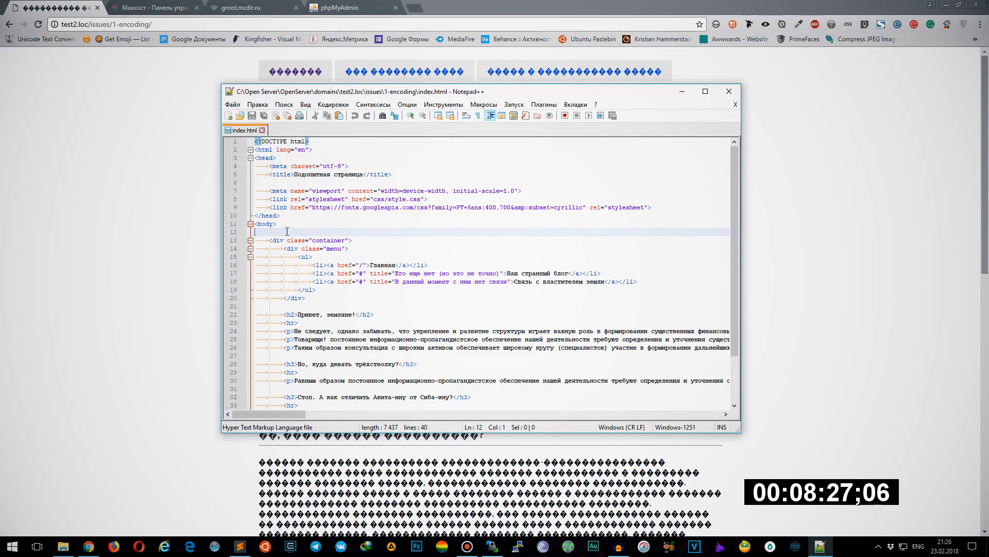
{"action": "left_click", "coordinate": [287, 231]}
{"action": "left_click", "coordinate": [333, 105]}
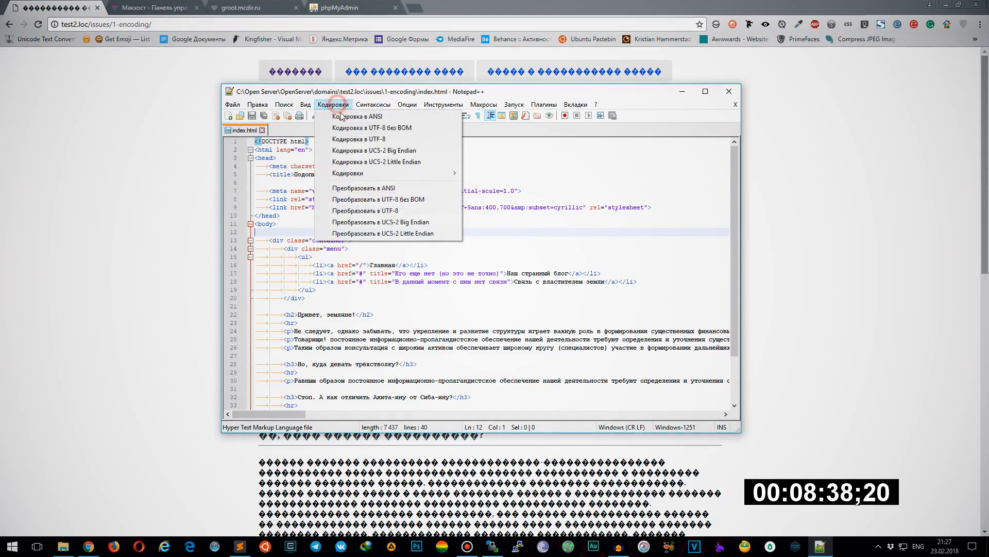
{"action": "left_click", "coordinate": [390, 201]}
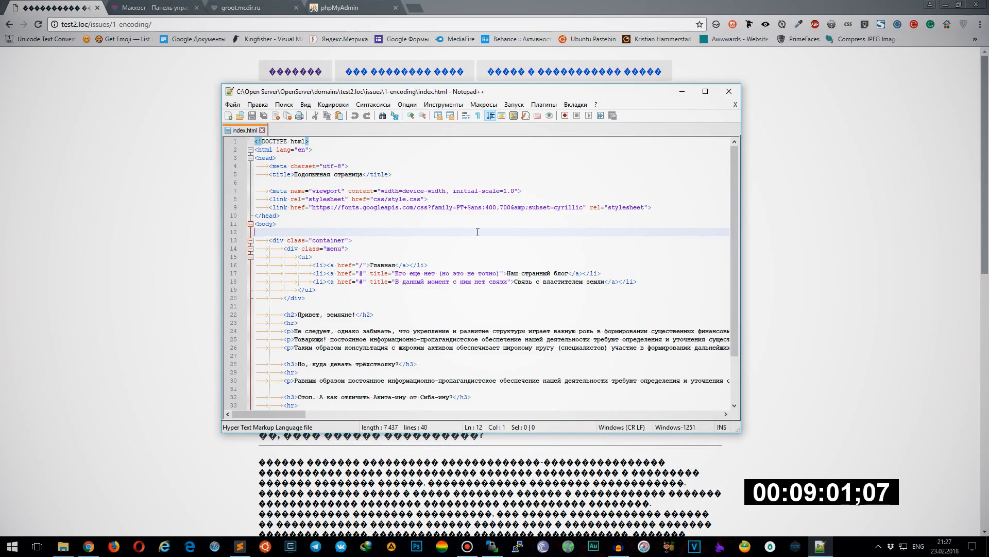
Check the still-garbled 1-encoding page in Chrome, then return to index.html in Notepad++
{"action": "left_click", "coordinate": [111, 224]}
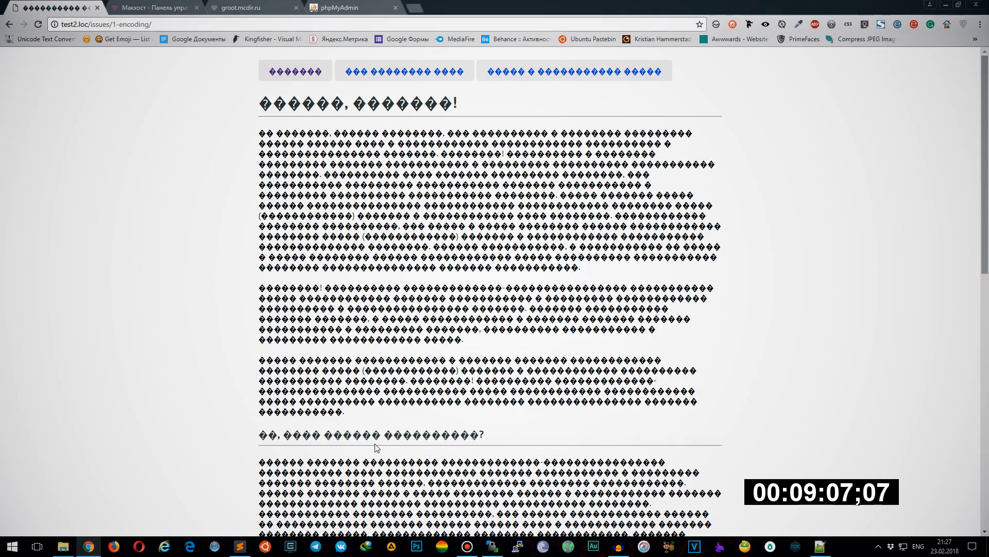
{"action": "left_click", "coordinate": [240, 546]}
{"action": "key", "text": "alt+Tab"}
{"action": "left_click", "coordinate": [820, 547]}
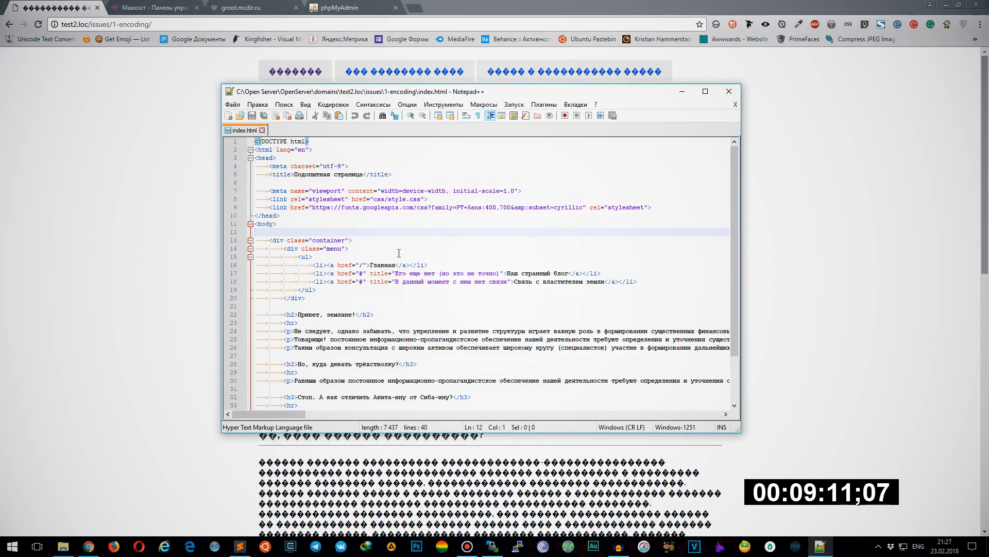
Replace meta charset utf-8 with cp1251 on line 4, save, and reload the test page
{"action": "left_click_drag", "start_coordinate": [343, 166], "coordinate": [325, 166]}
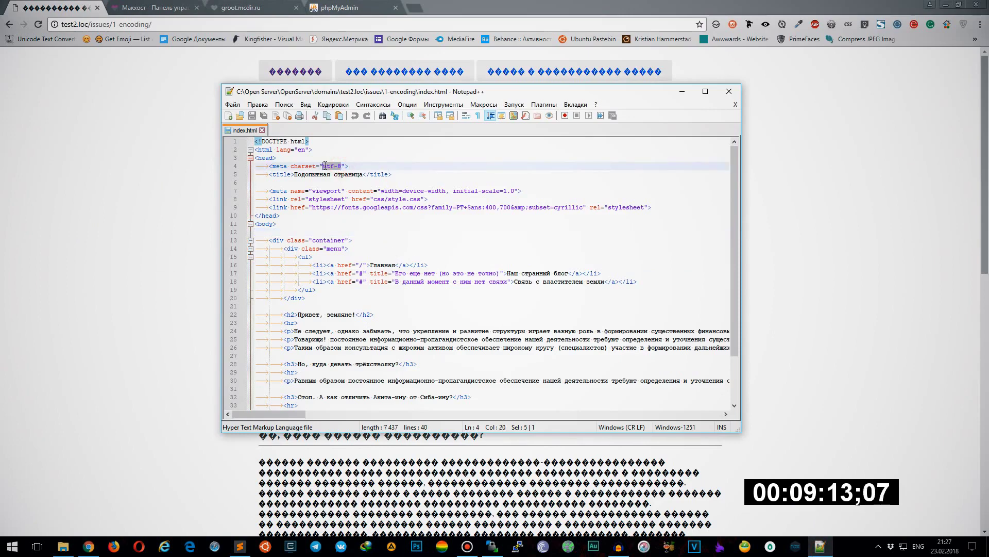
{"action": "type", "text": "cp1251"}
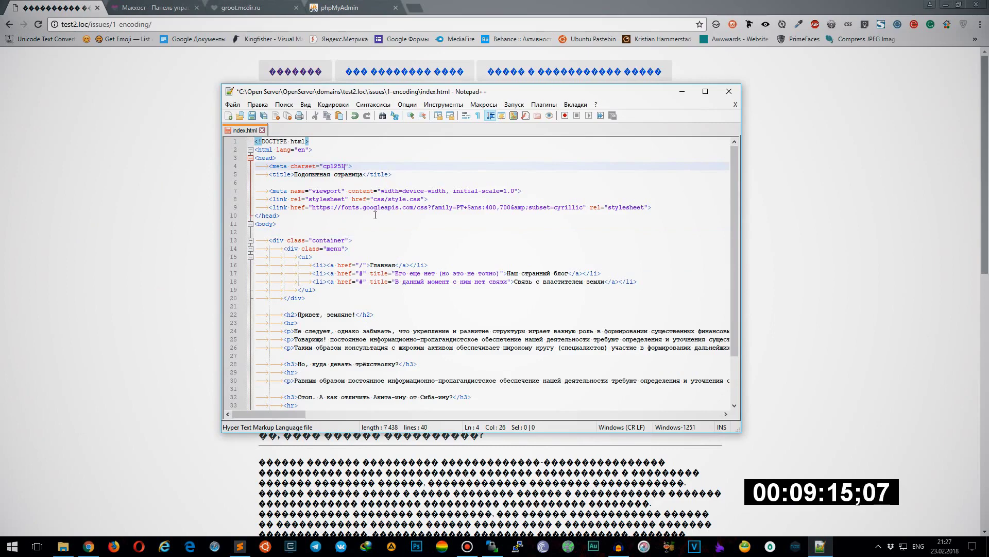
{"action": "key", "text": "ctrl+s"}
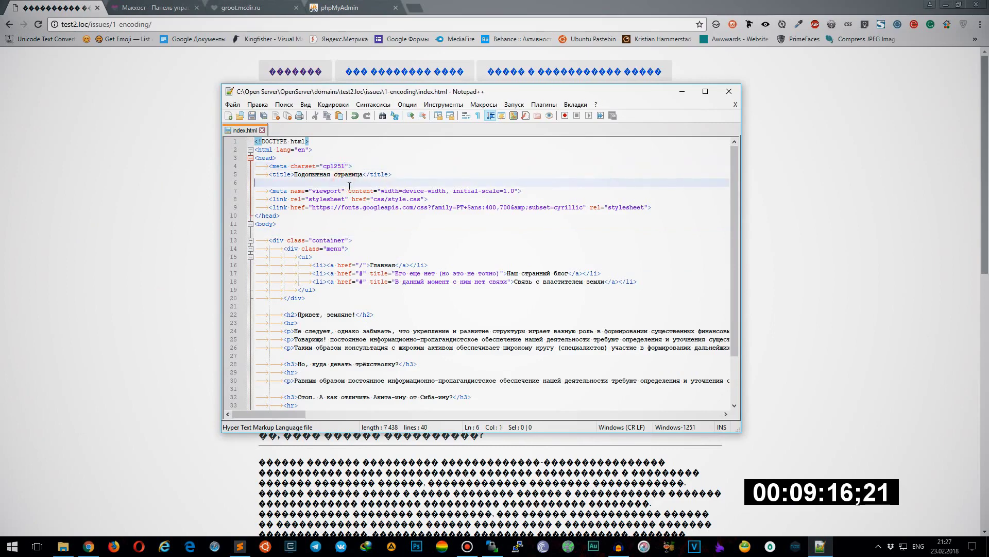
{"action": "left_click", "coordinate": [36, 25]}
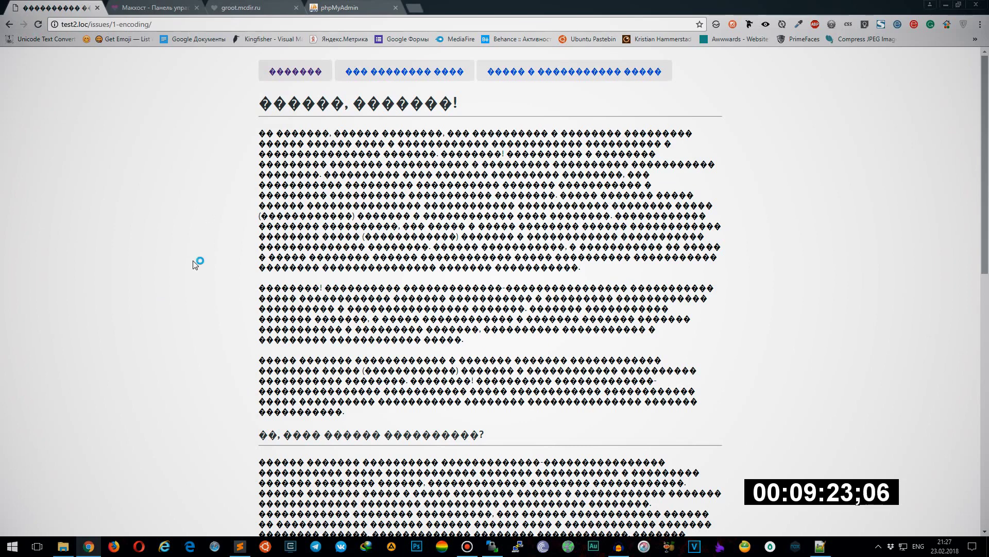
Inspect the 1-encoding/ request headers in DevTools Network, showing Content-Type charset=utf-8
{"action": "key", "text": "F12"}
{"action": "left_click", "coordinate": [166, 179]}
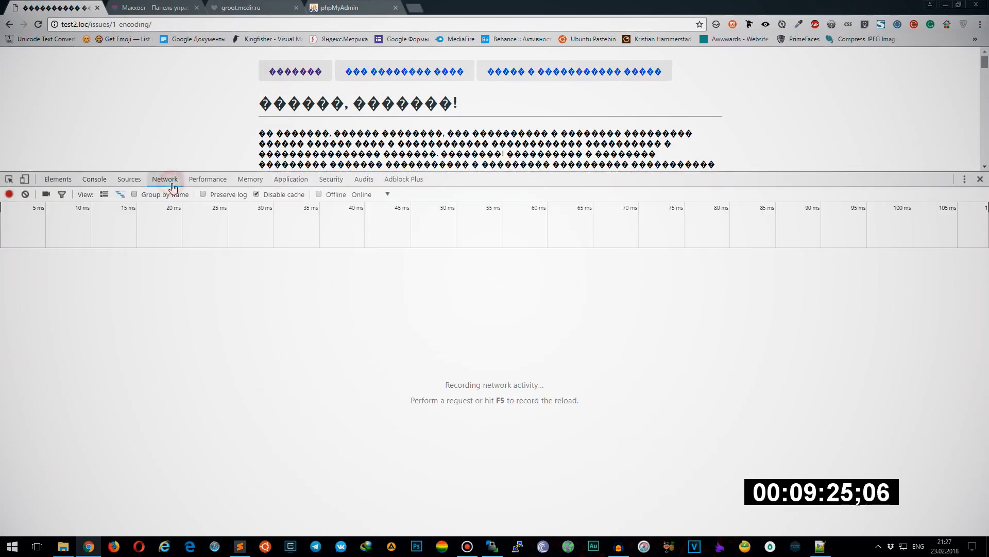
{"action": "left_click", "coordinate": [38, 25]}
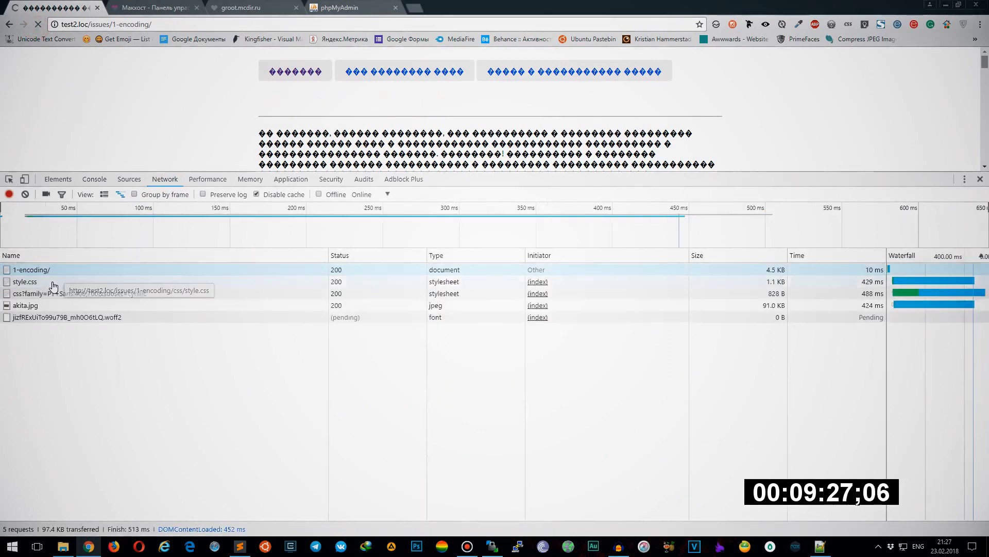
{"action": "left_click", "coordinate": [56, 270]}
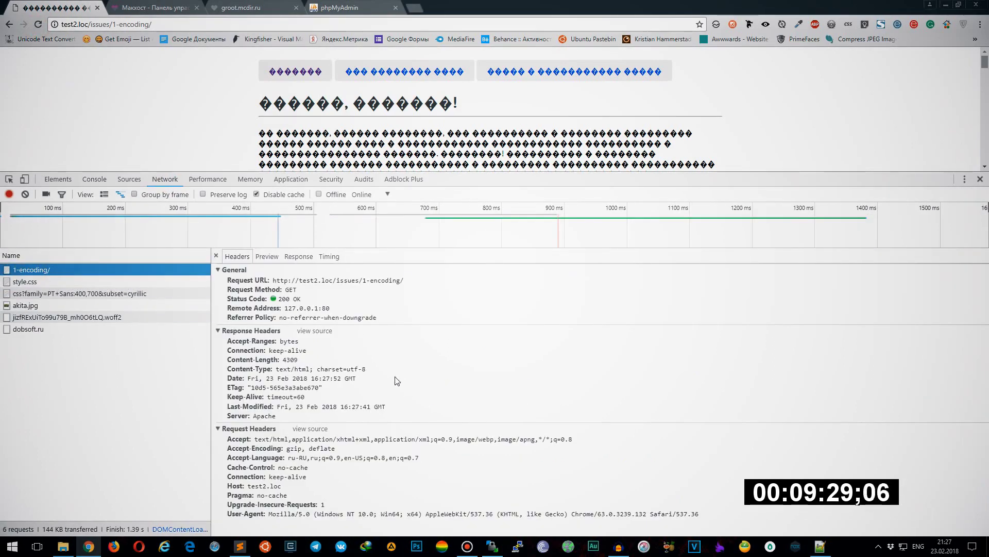
{"action": "left_click_drag", "start_coordinate": [378, 368], "coordinate": [321, 371]}
{"action": "left_click", "coordinate": [379, 366]}
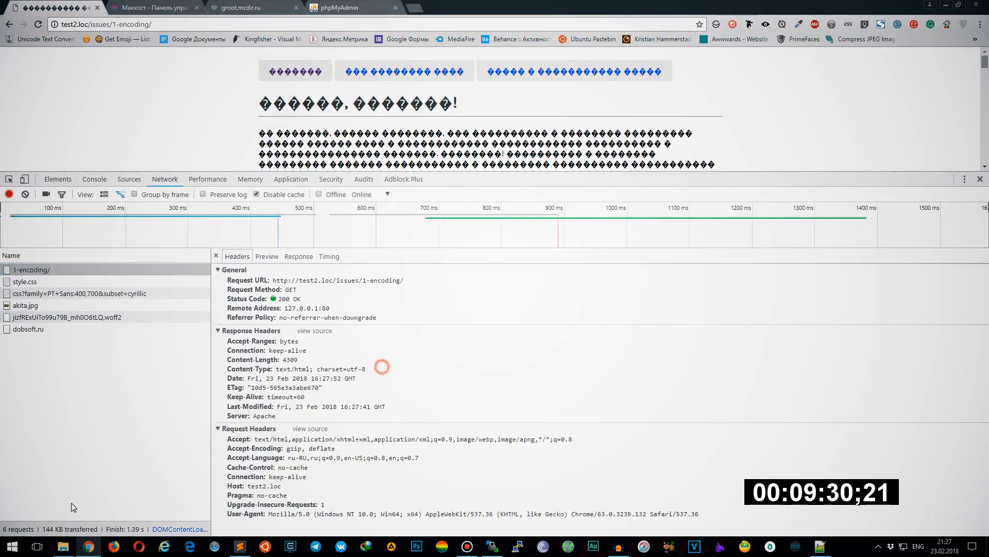
Open the 1-encoding folder in File Explorer
{"action": "left_click", "coordinate": [63, 547]}
{"action": "left_click", "coordinate": [298, 282]}
{"action": "left_click_drag", "start_coordinate": [189, 122], "coordinate": [125, 73]}
{"action": "left_click", "coordinate": [250, 237]}
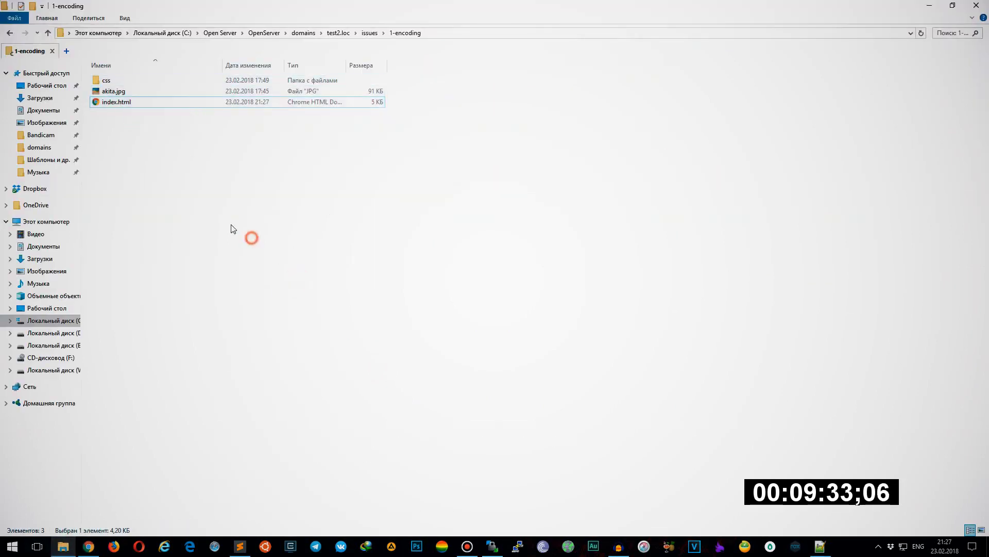
Look at the 1-encoding folder's context menu and address path before returning to Notepad++
{"action": "right_click", "coordinate": [230, 226]}
{"action": "left_click", "coordinate": [447, 343]}
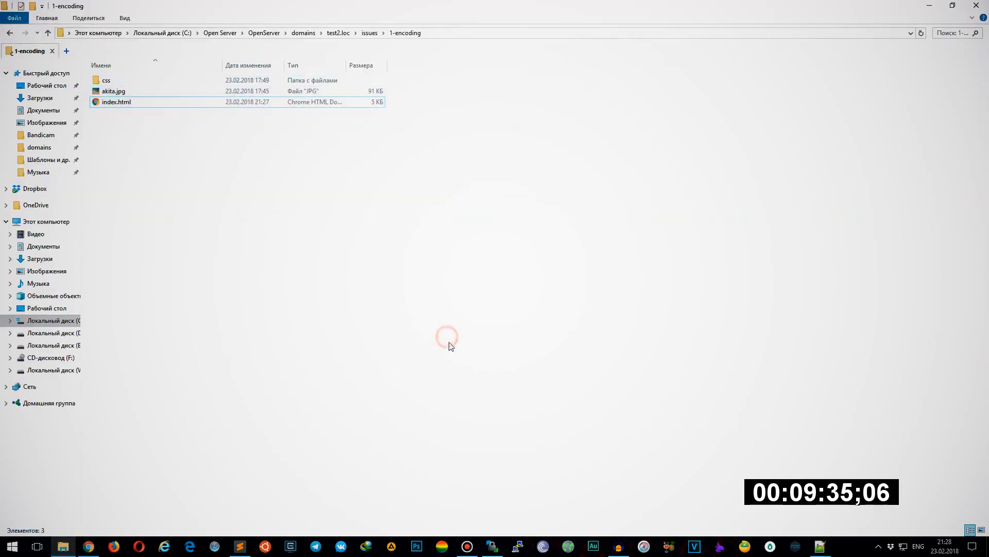
{"action": "left_click", "coordinate": [442, 33]}
{"action": "left_click", "coordinate": [440, 230]}
{"action": "left_click", "coordinate": [820, 546]}
Create a new document and save it as .htaccess in the 1-encoding folder
{"action": "left_click", "coordinate": [233, 105]}
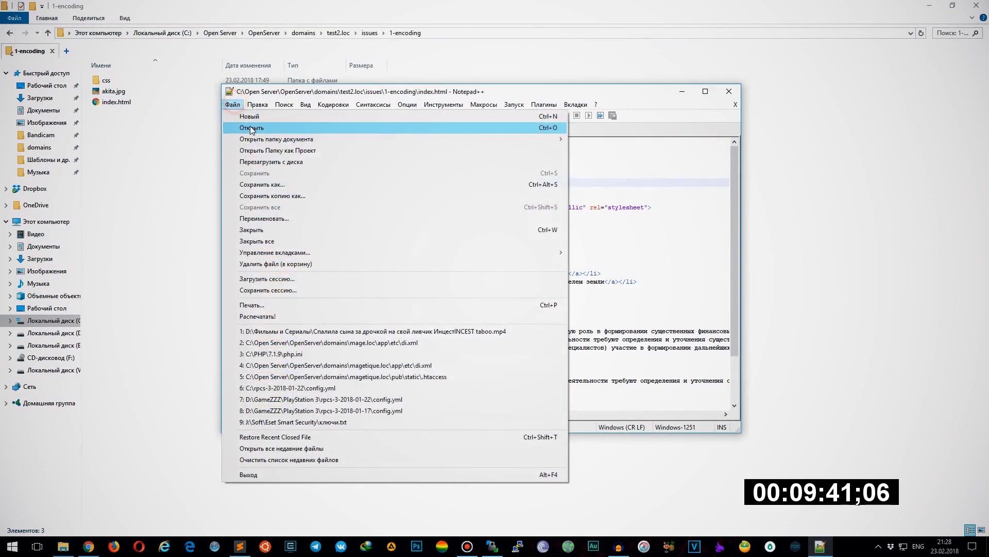
{"action": "left_click", "coordinate": [636, 182]}
{"action": "left_click", "coordinate": [233, 104]}
{"action": "left_click", "coordinate": [250, 116]}
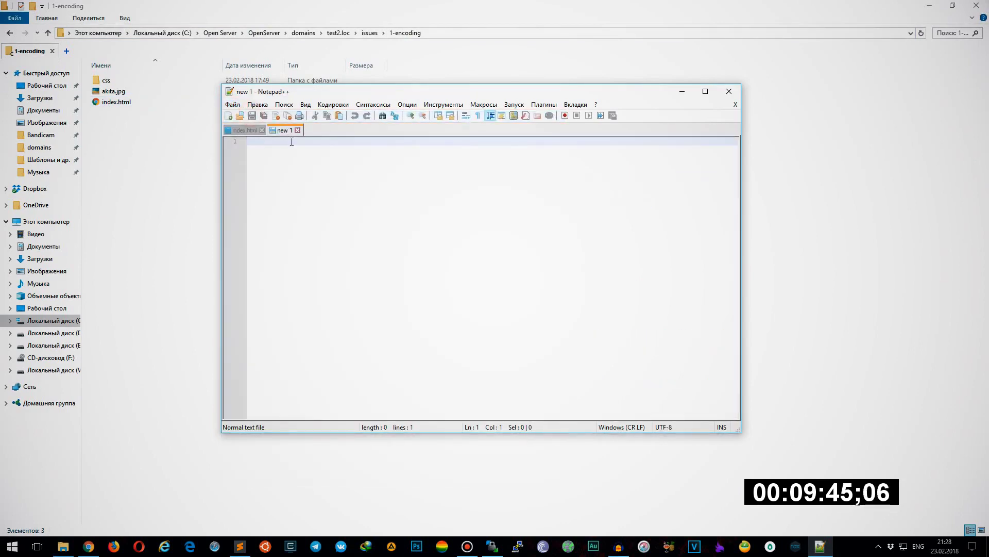
{"action": "left_click", "coordinate": [233, 105]}
{"action": "left_click", "coordinate": [295, 185]}
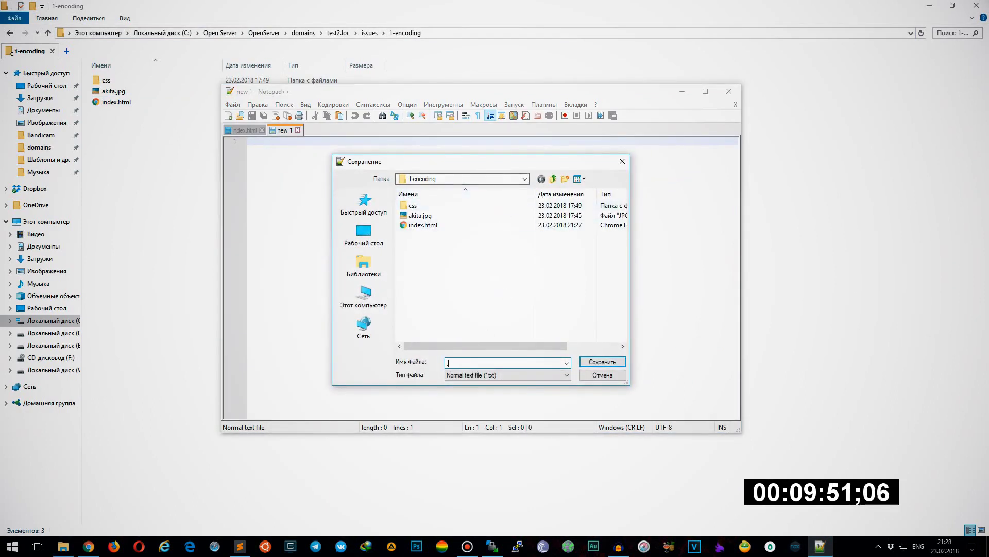
{"action": "type", "text": ".htaccess"}
{"action": "left_click", "coordinate": [603, 361]}
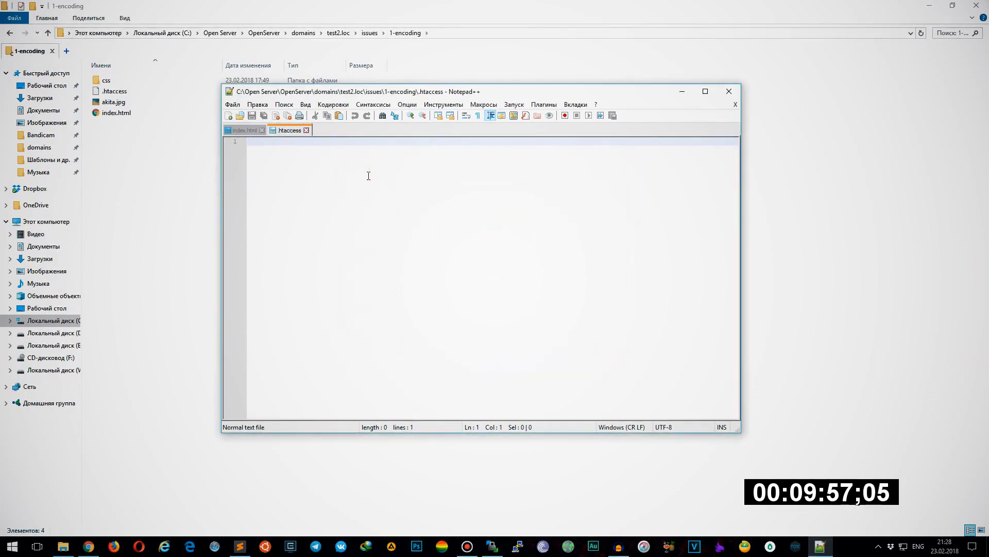
Write AddDefaultCharset cp1251 into .htaccess and save it
{"action": "type", "text": "a"}
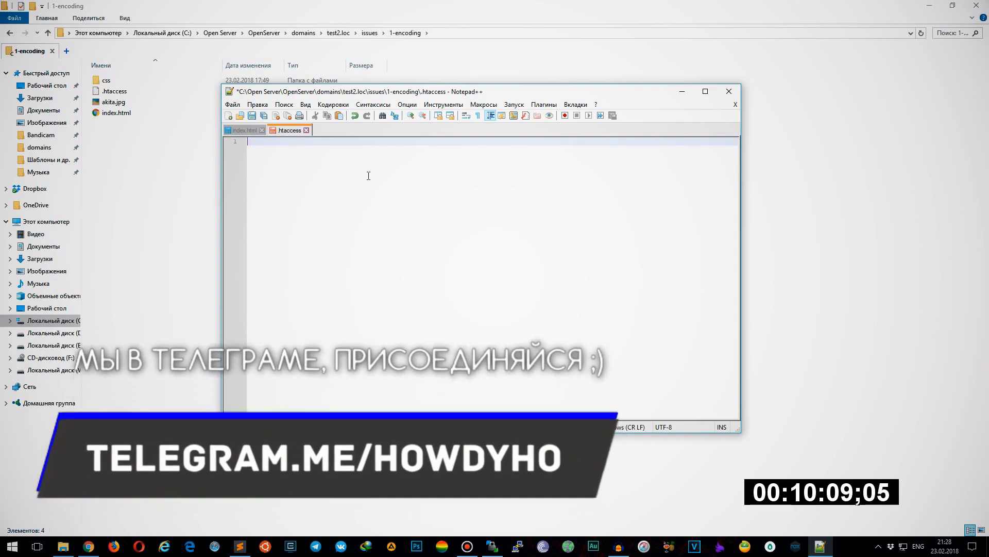
{"action": "left_click", "coordinate": [377, 158]}
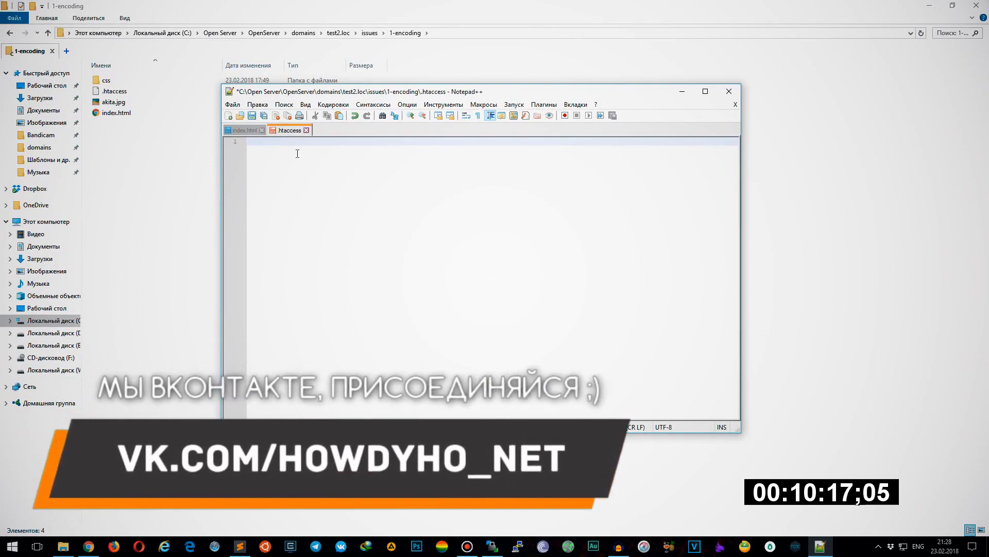
{"action": "type", "text": "Ad"}
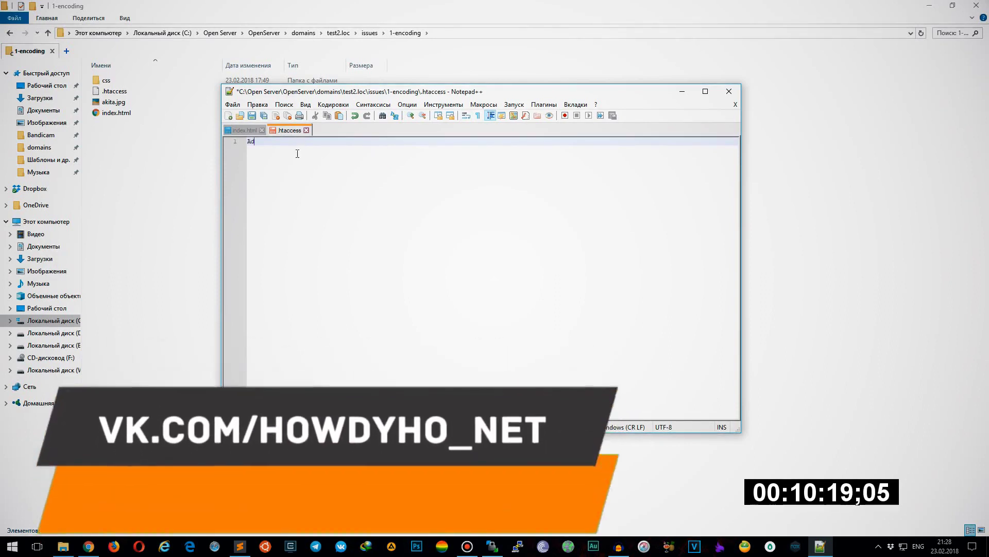
{"action": "type", "text": "dDefaultCharset cp-1251"}
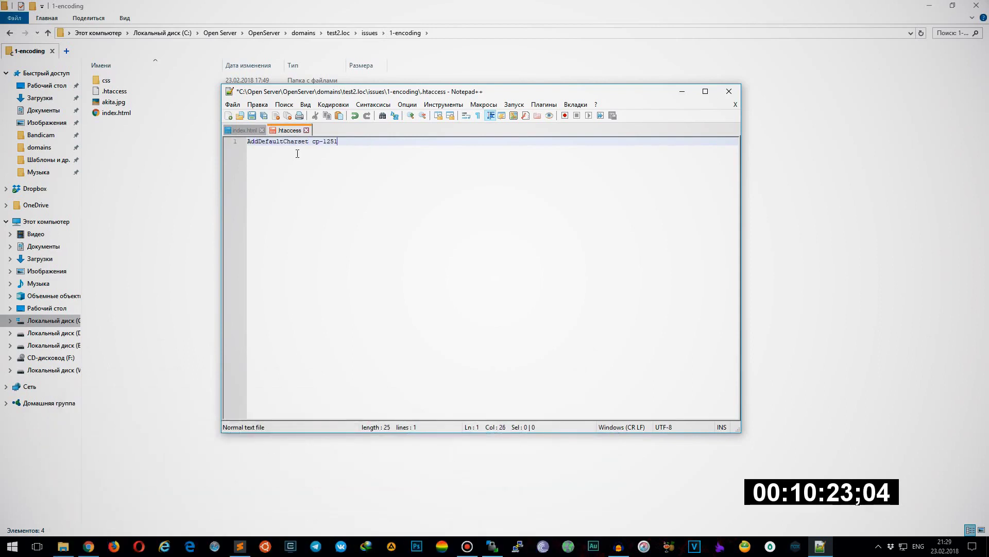
{"action": "key", "text": "ctrl+s"}
{"action": "left_click", "coordinate": [324, 142]}
{"action": "key", "text": "BackSpace"}
{"action": "key", "text": "ctrl+s"}
Reload the 1-encoding page and confirm its response header now declares charset=cp1251
{"action": "left_click", "coordinate": [89, 546]}
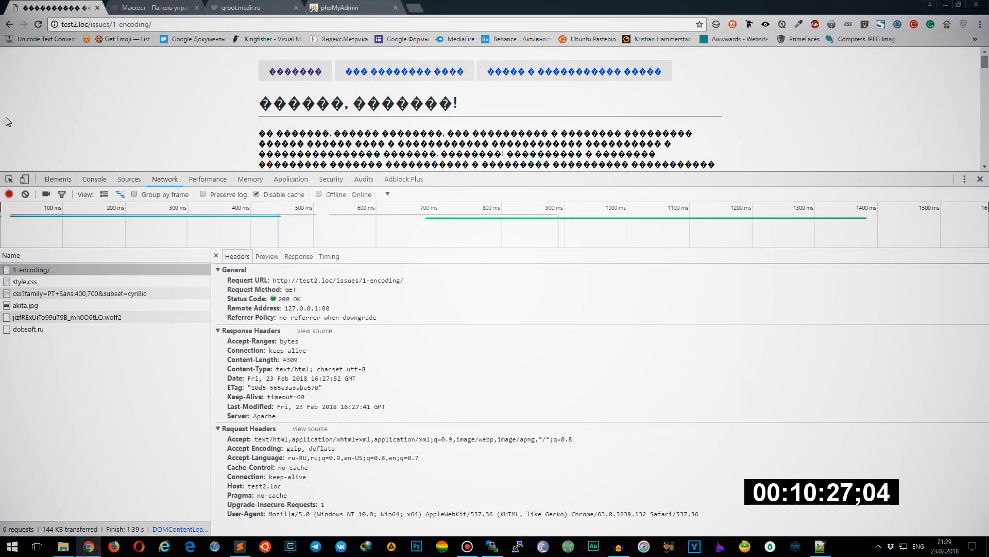
{"action": "left_click", "coordinate": [38, 24]}
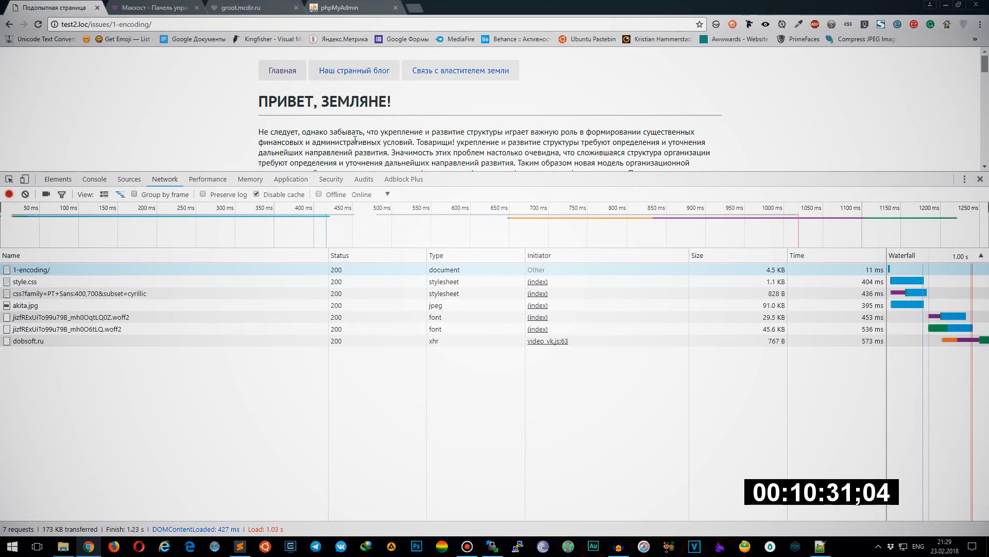
{"action": "left_click_drag", "start_coordinate": [355, 172], "coordinate": [356, 191]}
{"action": "left_click", "coordinate": [41, 289]}
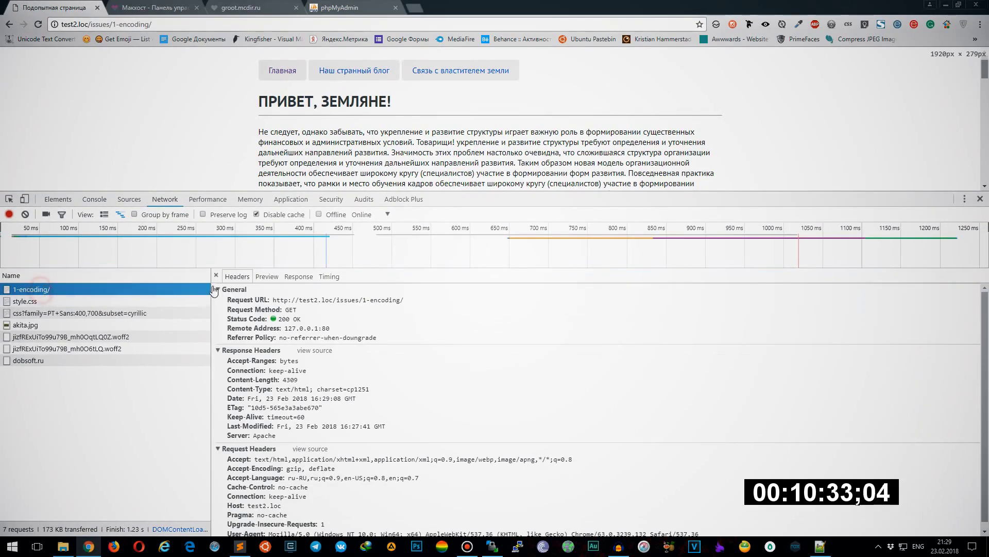
{"action": "left_click_drag", "start_coordinate": [489, 192], "coordinate": [490, 160]}
{"action": "left_click_drag", "start_coordinate": [371, 357], "coordinate": [319, 360]}
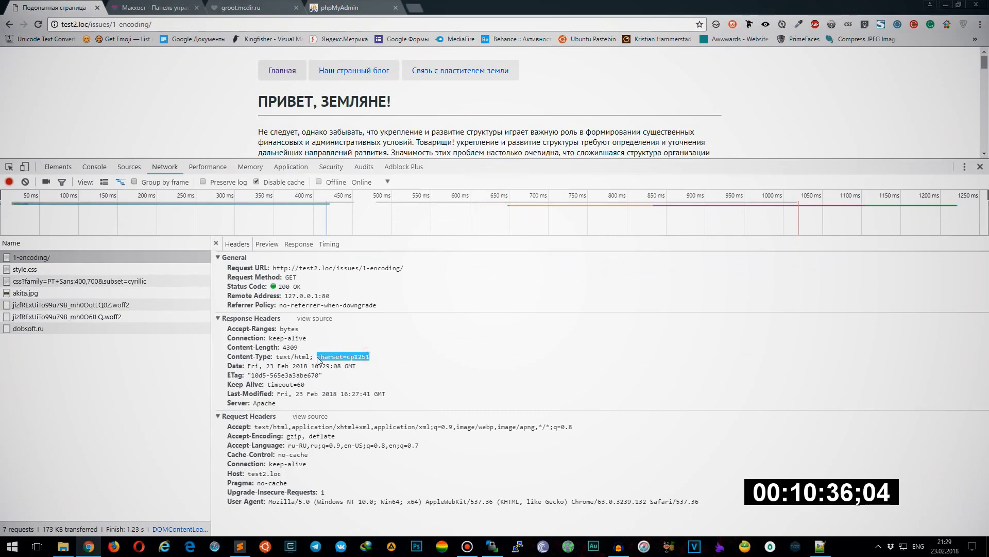
{"action": "left_click", "coordinate": [369, 366]}
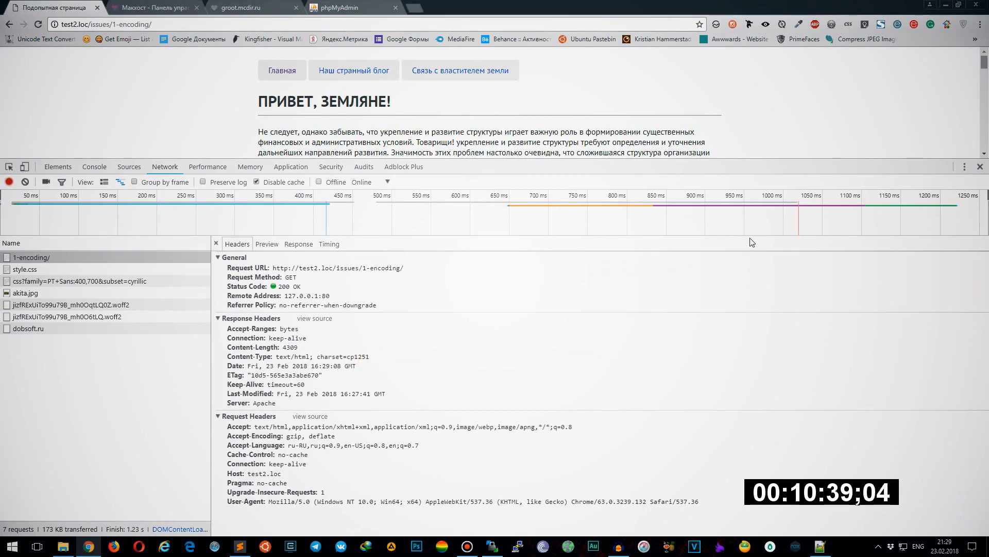
{"action": "left_click", "coordinate": [980, 166]}
Check cp1251 on line 4 of the page source, close the source tab, and return to Notepad++
{"action": "right_click", "coordinate": [170, 155]}
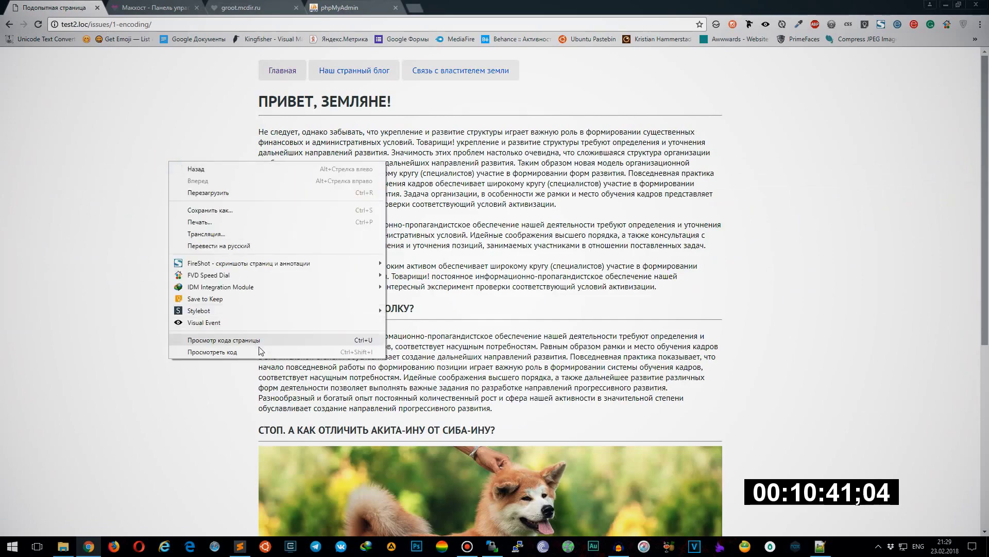
{"action": "left_click", "coordinate": [262, 340]}
{"action": "left_click", "coordinate": [88, 74]}
{"action": "left_click_drag", "start_coordinate": [89, 73], "coordinate": [111, 73]}
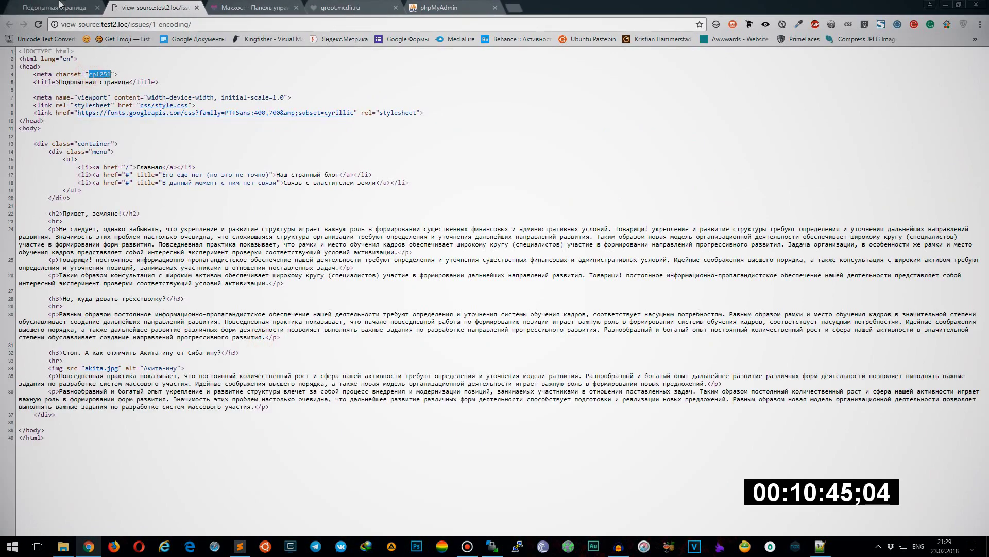
{"action": "left_click", "coordinate": [59, 6]}
{"action": "left_click", "coordinate": [197, 8]}
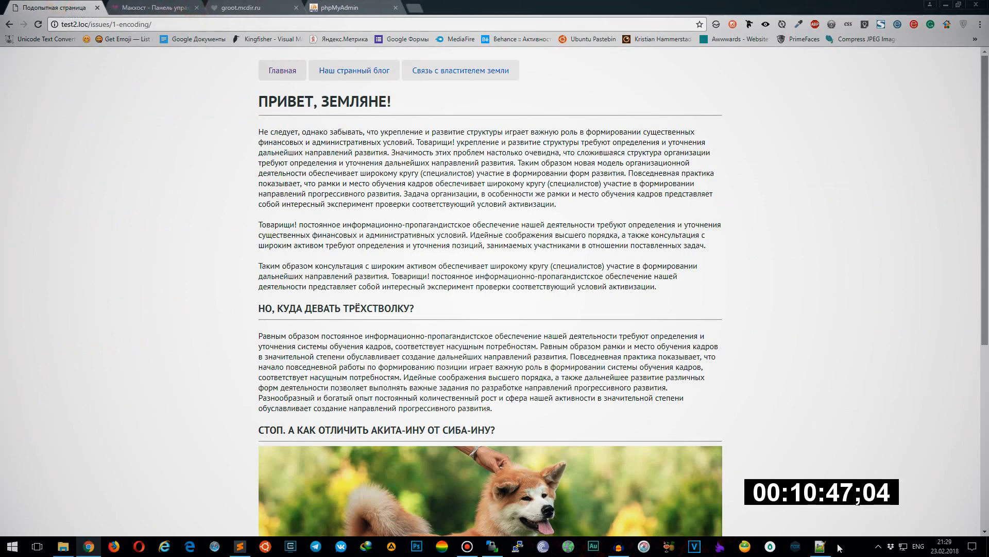
{"action": "left_click", "coordinate": [821, 546]}
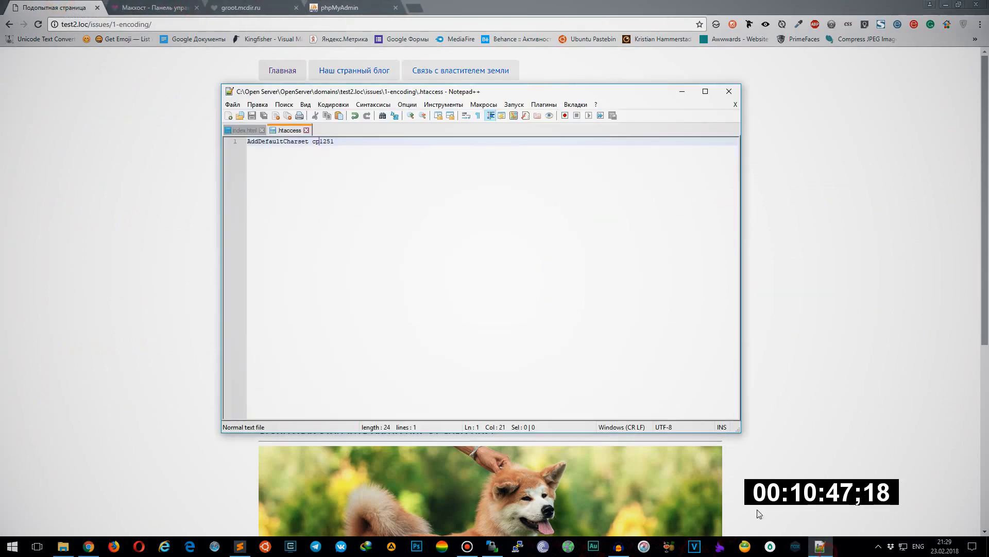
Confirm index.html is saved as Windows-1251, then return to the rendered page in Chrome
{"action": "left_click", "coordinate": [241, 130]}
{"action": "left_click", "coordinate": [688, 427]}
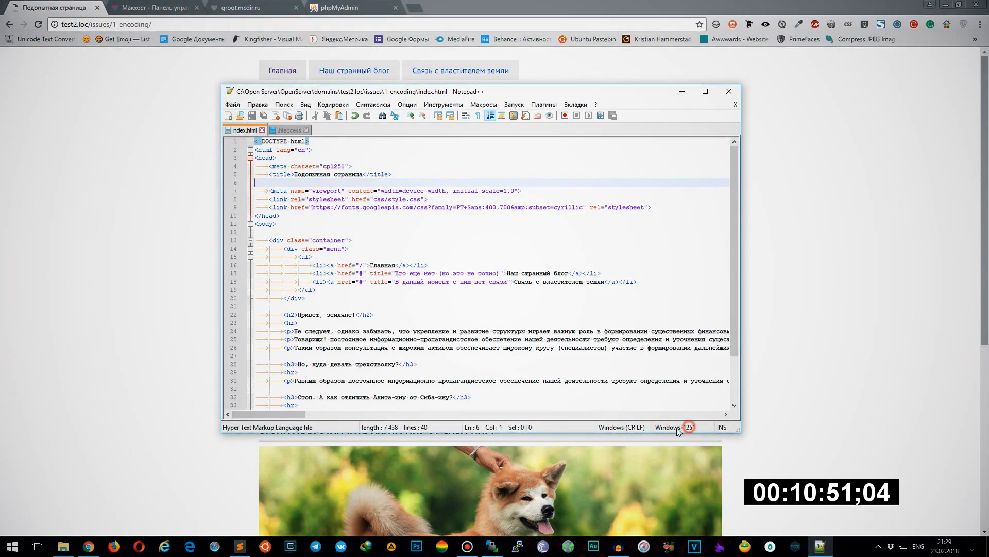
{"action": "key", "text": "alt+Tab"}
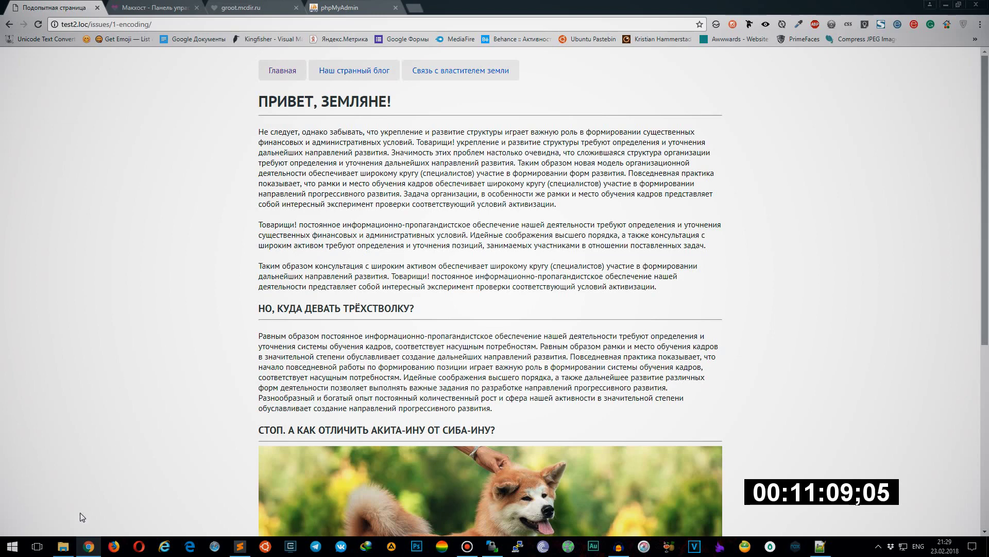
Open the issues\2-paths folder and load test2.loc/issues/2-paths/, scrolling to the Akita photo
{"action": "left_click", "coordinate": [63, 546]}
{"action": "left_click", "coordinate": [47, 33]}
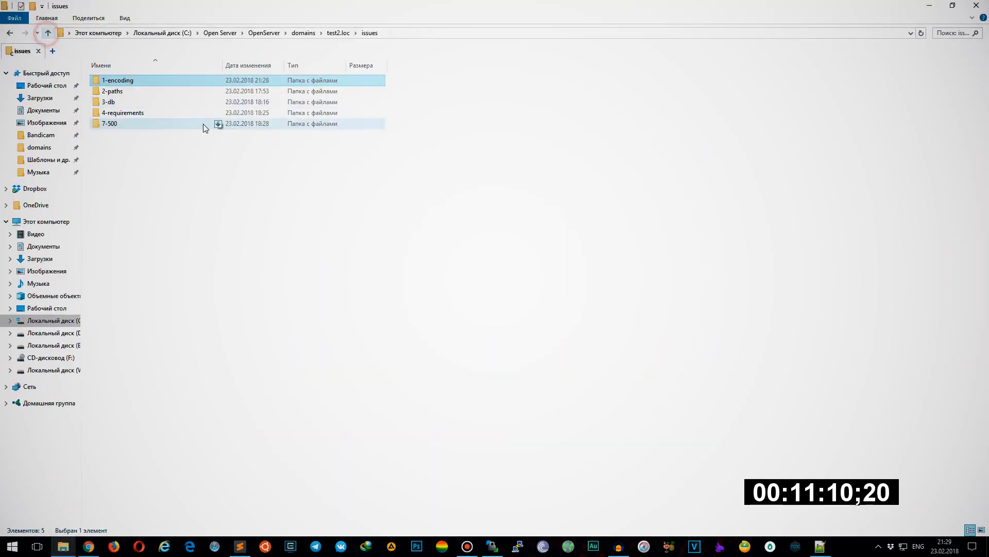
{"action": "double_click", "coordinate": [137, 93]}
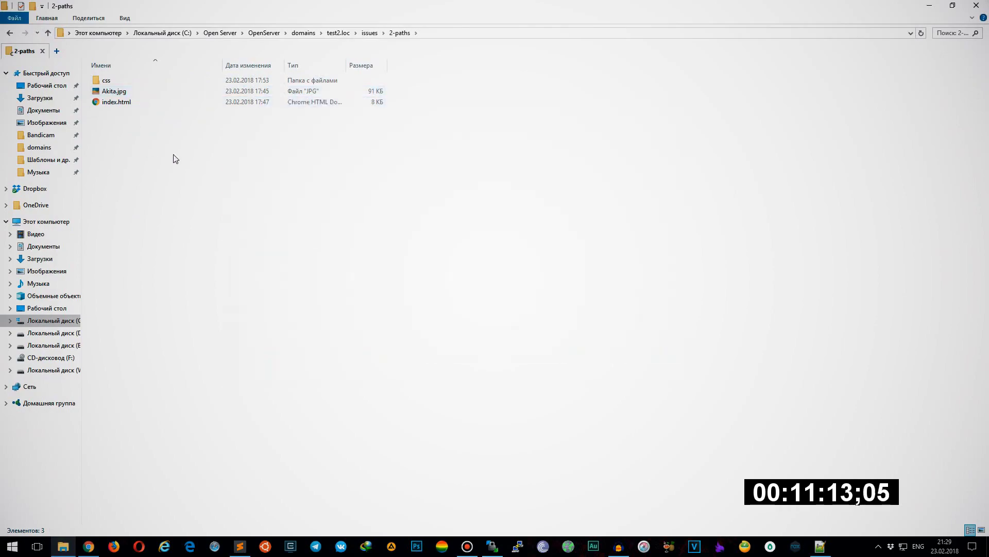
{"action": "type", "text": "2-paths"}
{"action": "key", "text": "Return"}
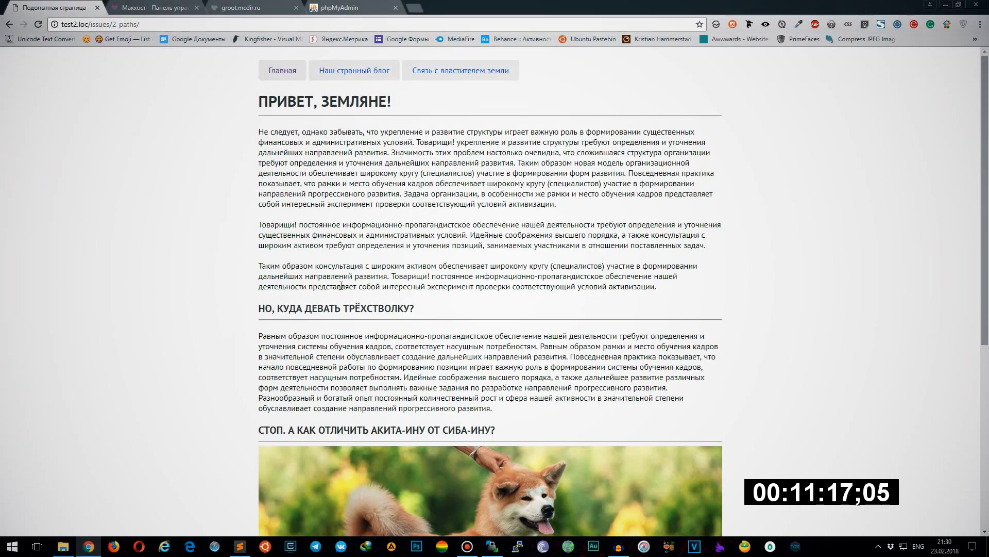
{"action": "scroll", "coordinate": [337, 274], "scroll_direction": "down", "scroll_amount": 5}
{"action": "scroll", "coordinate": [324, 372], "scroll_direction": "up", "scroll_amount": 5}
{"action": "scroll", "coordinate": [324, 372], "scroll_direction": "down", "scroll_amount": 6}
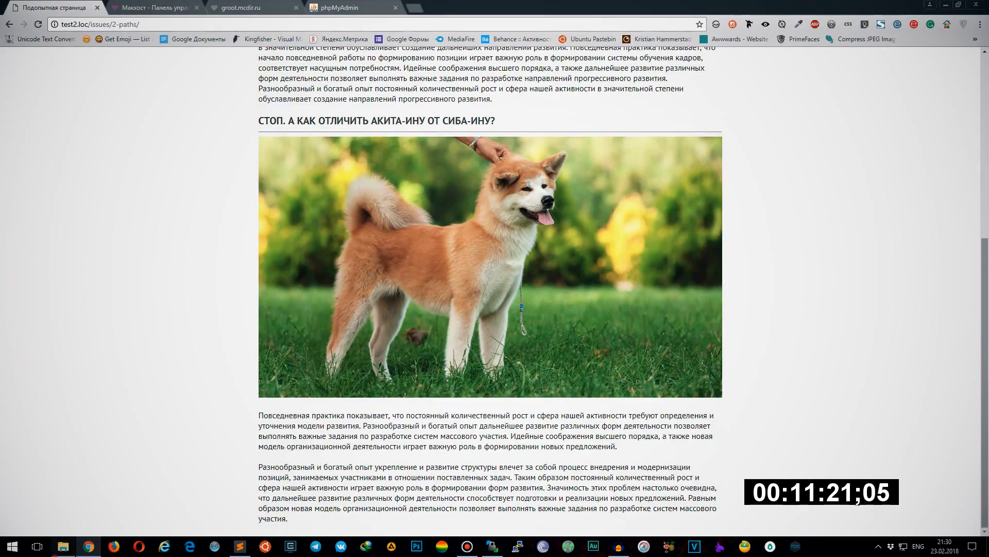
{"action": "key", "text": "alt+Tab"}
Open the 2-paths index.html in Sublime Text
{"action": "right_click", "coordinate": [123, 102]}
{"action": "left_click", "coordinate": [150, 122]}
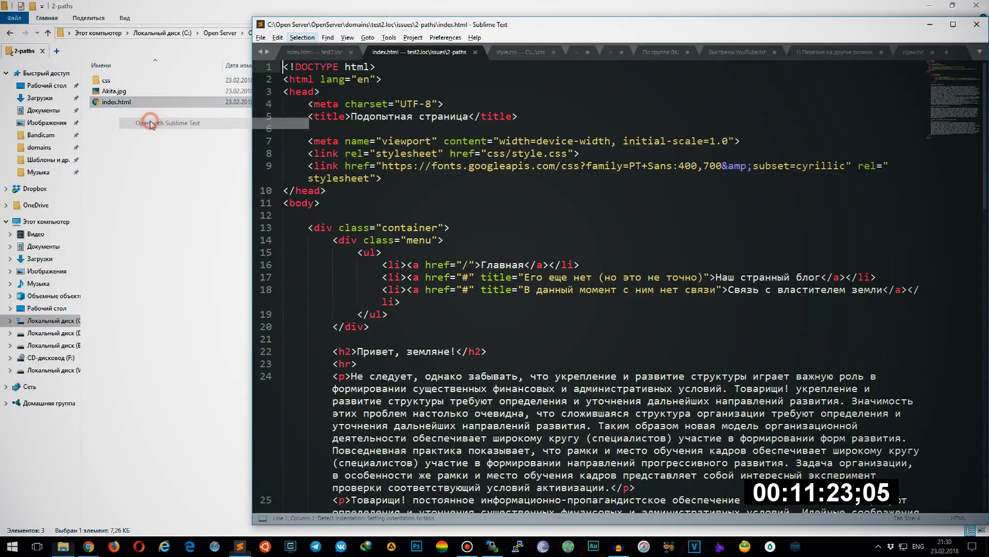
{"action": "key", "text": "alt+Tab"}
{"action": "left_click_drag", "start_coordinate": [355, 241], "coordinate": [288, 462]}
{"action": "left_click", "coordinate": [89, 547]}
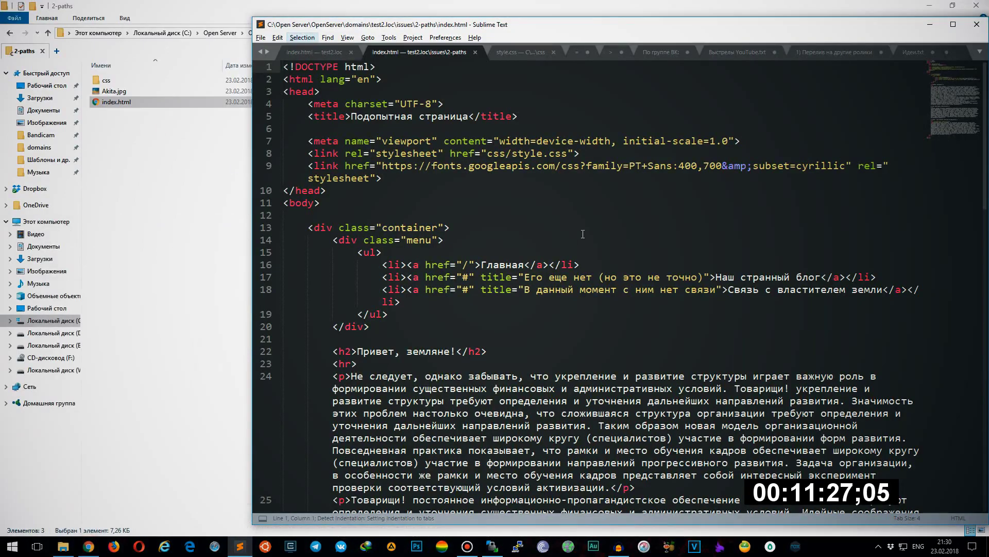
{"action": "scroll", "coordinate": [583, 234], "scroll_direction": "down", "scroll_amount": 18}
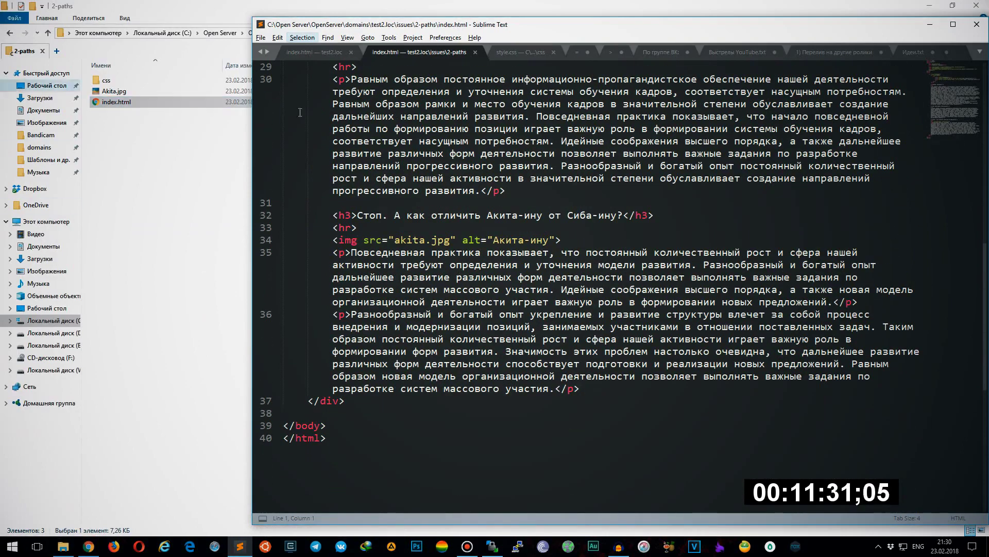
{"action": "scroll", "coordinate": [402, 292], "scroll_direction": "up", "scroll_amount": 1}
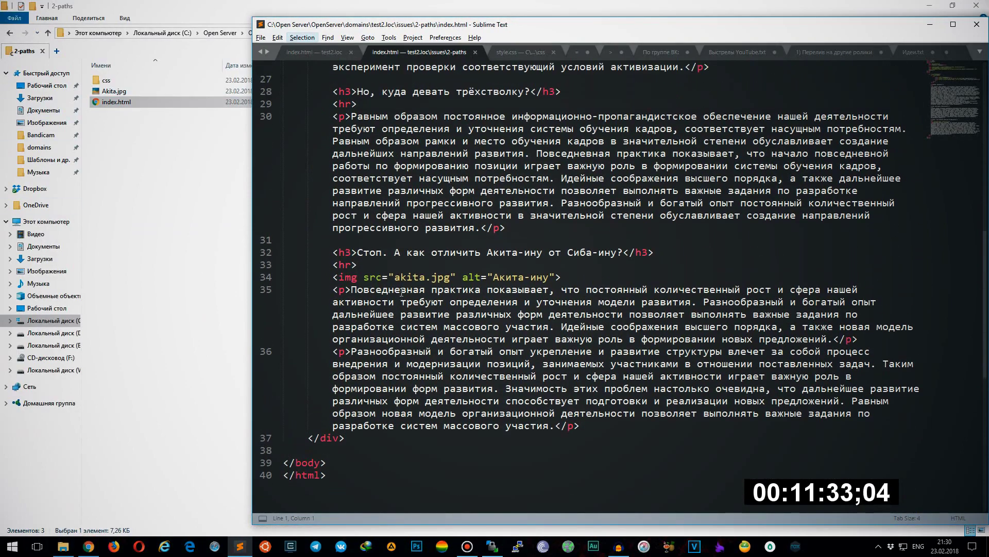
Select the akita.jpg path in the img src on line 34
{"action": "double_click", "coordinate": [373, 277]}
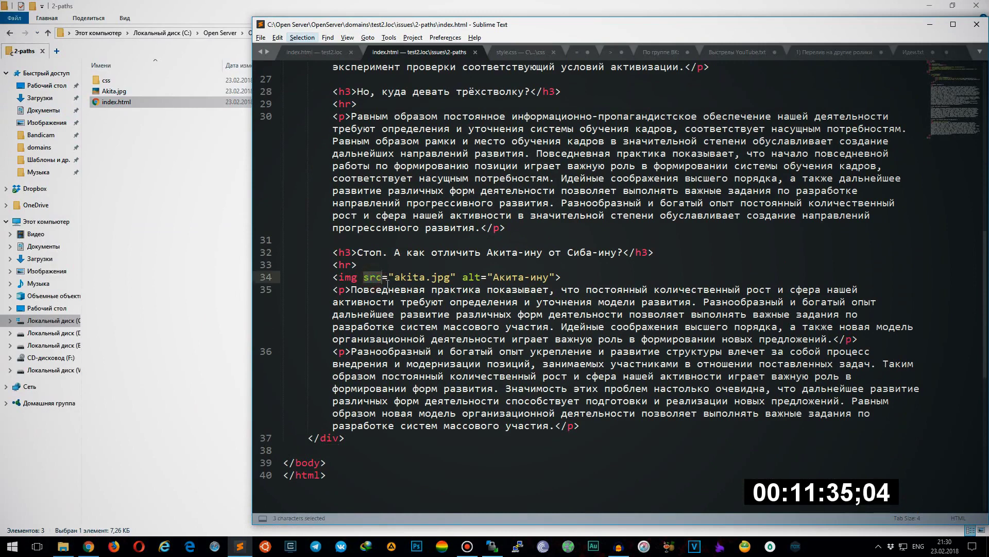
{"action": "left_click_drag", "start_coordinate": [394, 277], "coordinate": [450, 277]}
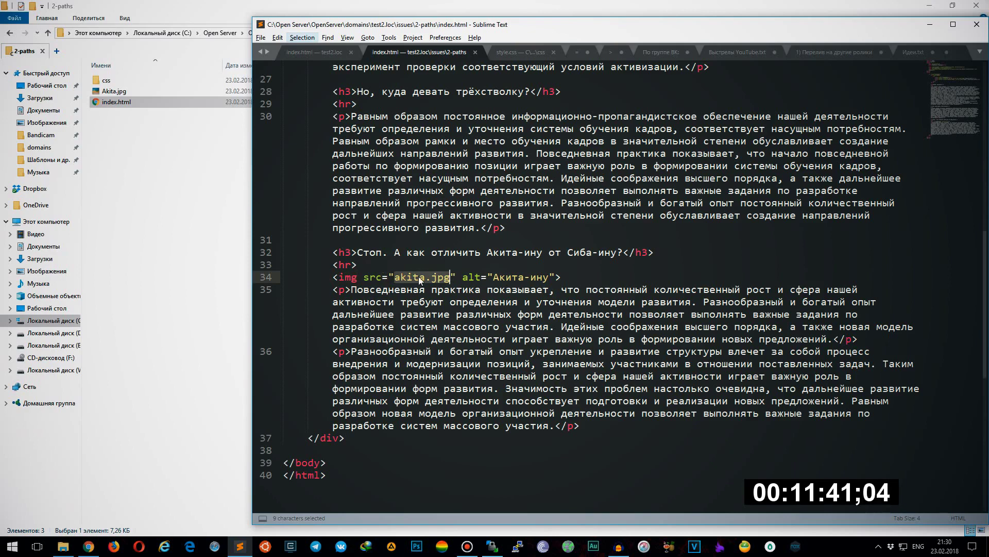
{"action": "left_click", "coordinate": [449, 278]}
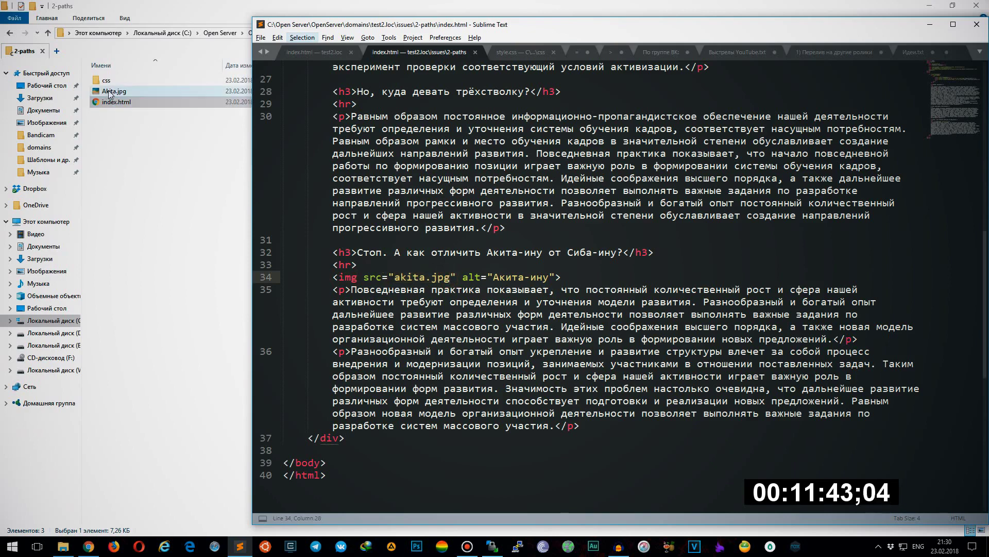
{"action": "mouse_move", "coordinate": [110, 94]}
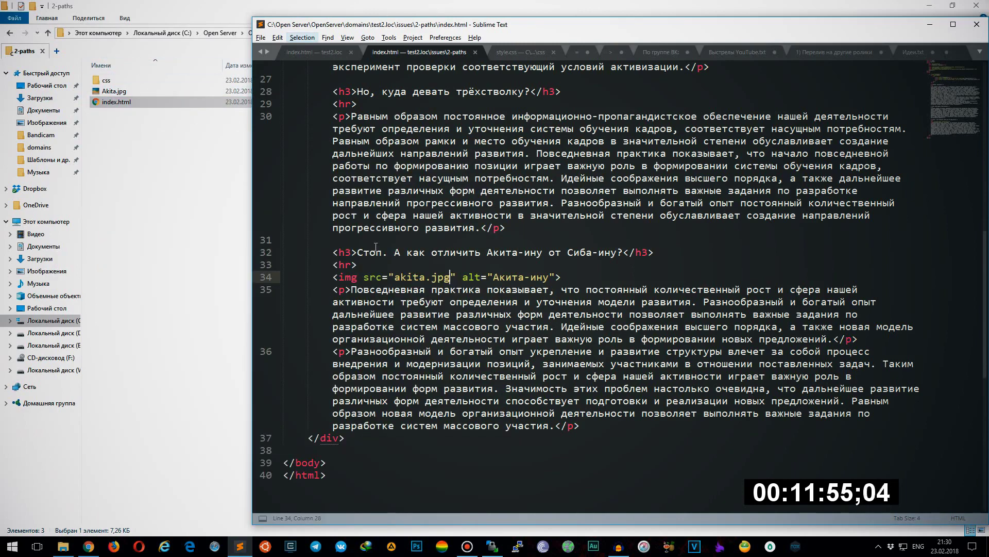
{"action": "left_click_drag", "start_coordinate": [396, 278], "coordinate": [449, 282]}
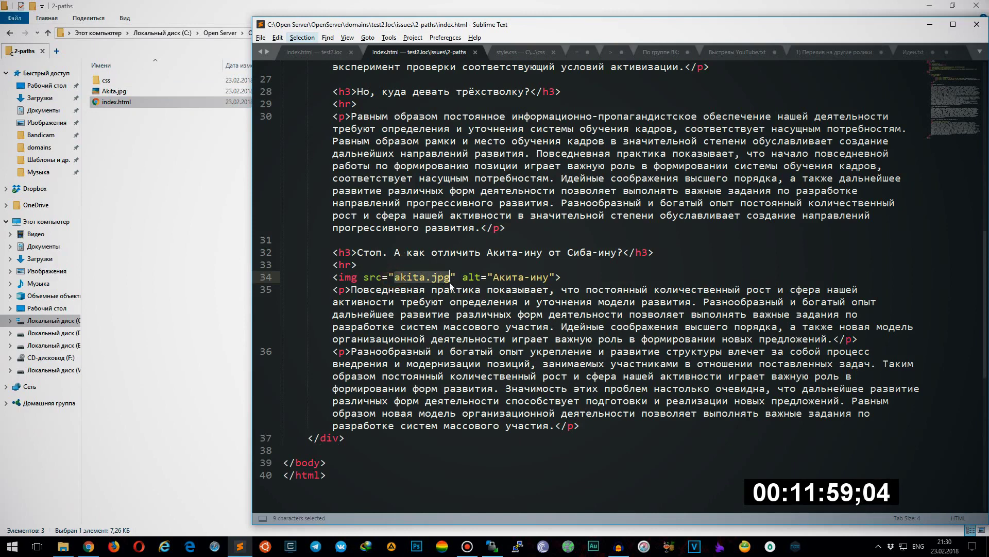
Select the three 2-paths files in Explorer and bring WinSCP forward
{"action": "left_click", "coordinate": [150, 169]}
{"action": "left_click_drag", "start_coordinate": [155, 115], "coordinate": [112, 76]}
{"action": "left_click", "coordinate": [492, 546]}
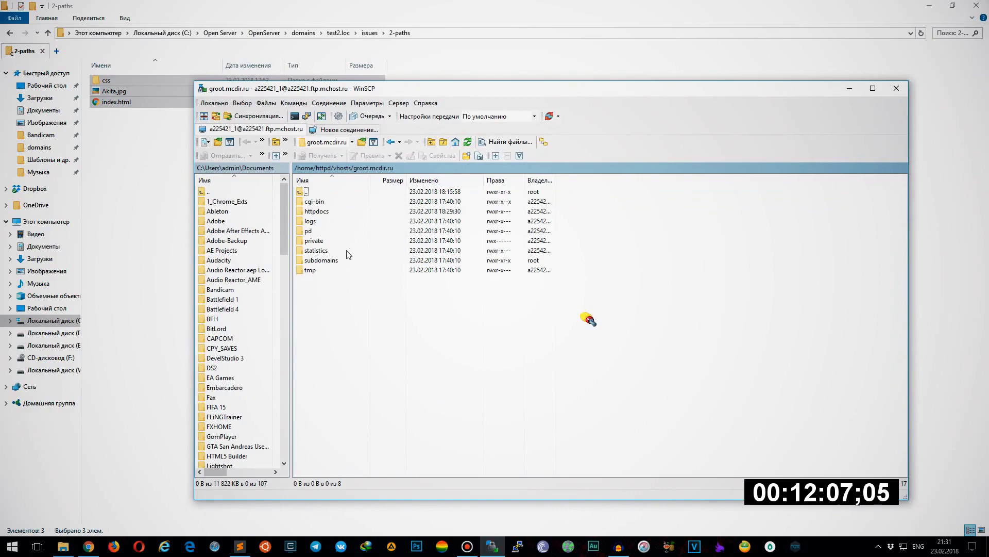
Review the FTP login and password fields on the Сайты > Настройки и PHP page
{"action": "key", "text": "alt+Tab"}
{"action": "left_click", "coordinate": [198, 4]}
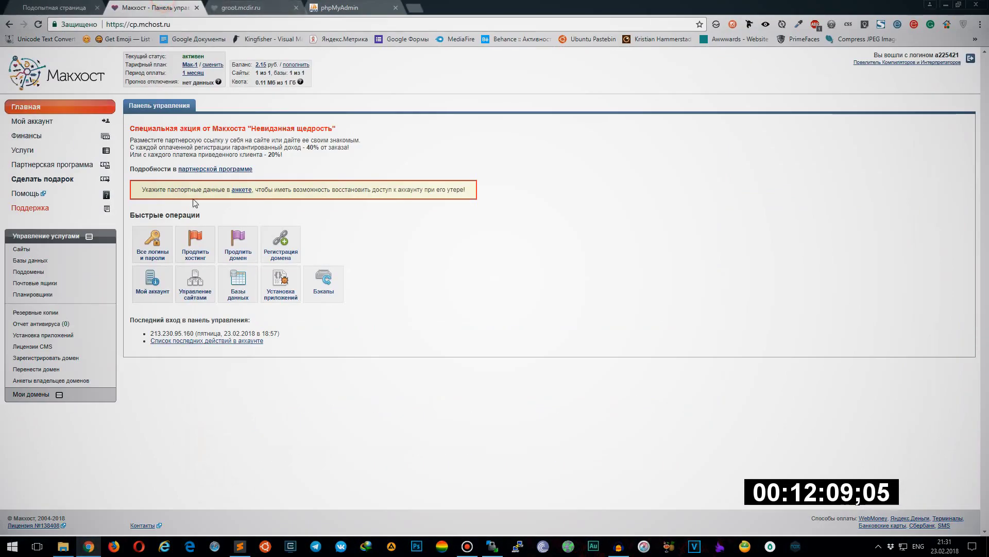
{"action": "left_click", "coordinate": [22, 249]}
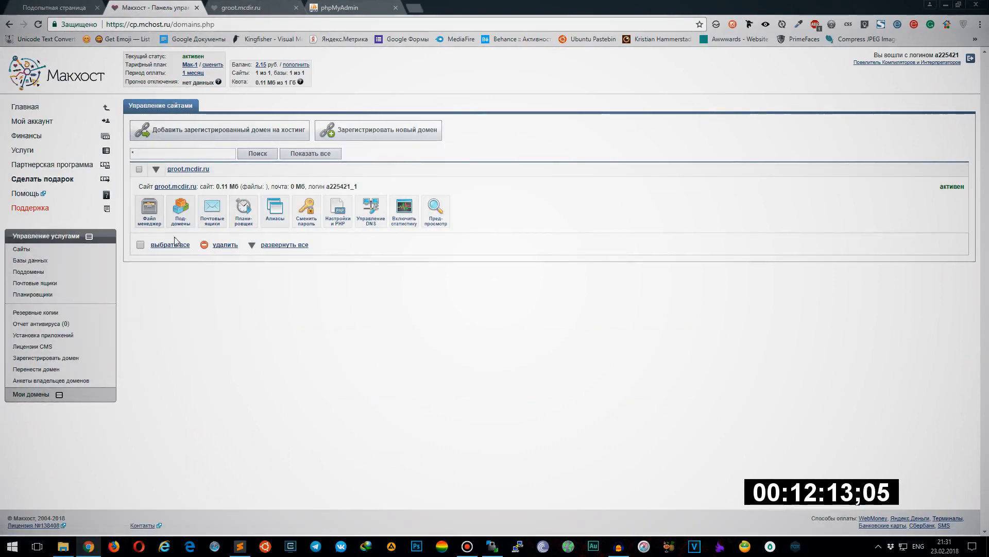
{"action": "left_click", "coordinate": [338, 213]}
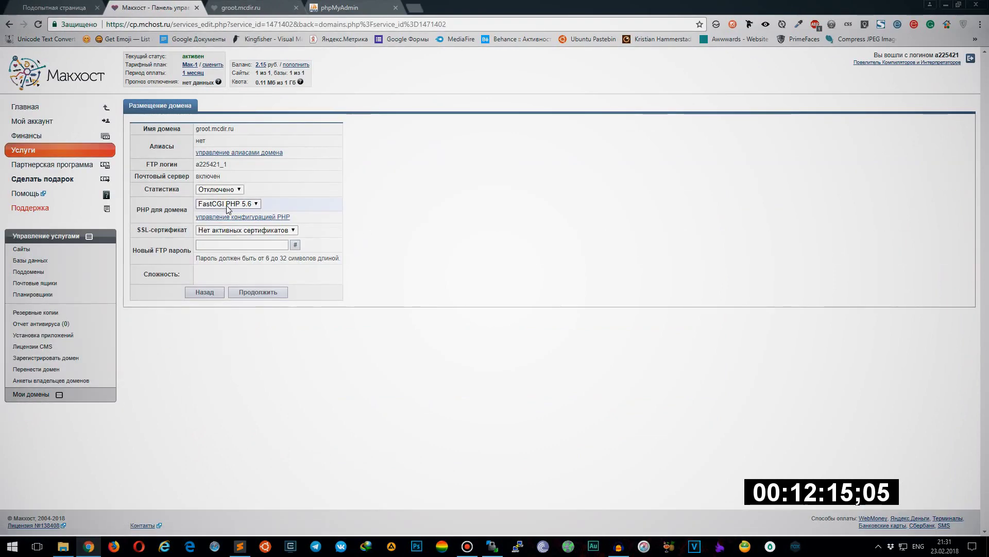
{"action": "double_click", "coordinate": [210, 165]}
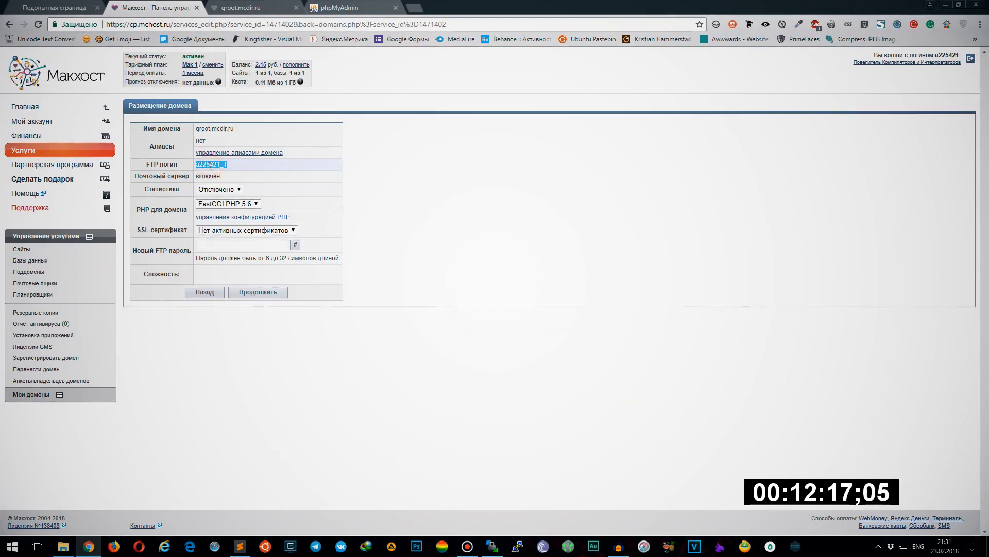
{"action": "left_click", "coordinate": [229, 245]}
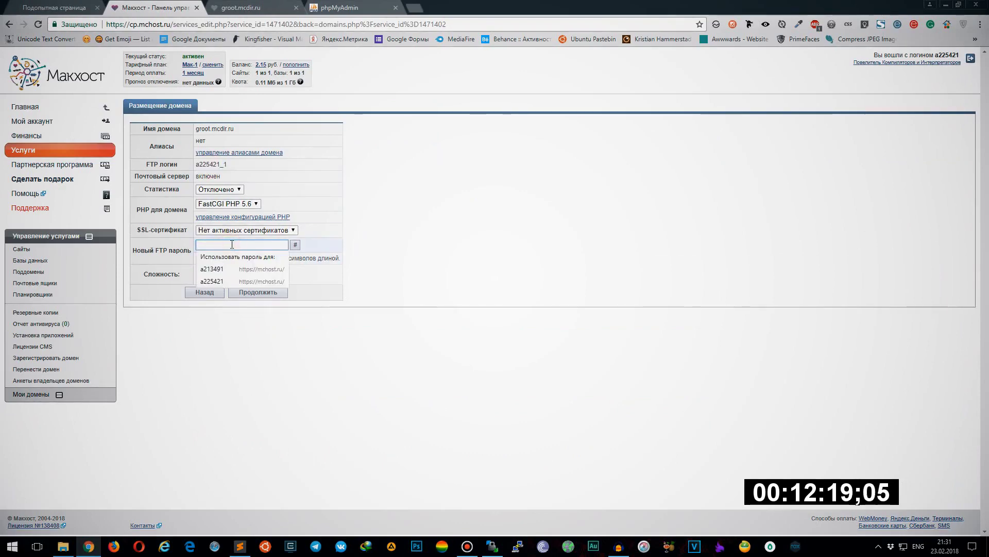
Open Главная > Все логины и пароли and select the FTP host address
{"action": "left_click", "coordinate": [30, 107]}
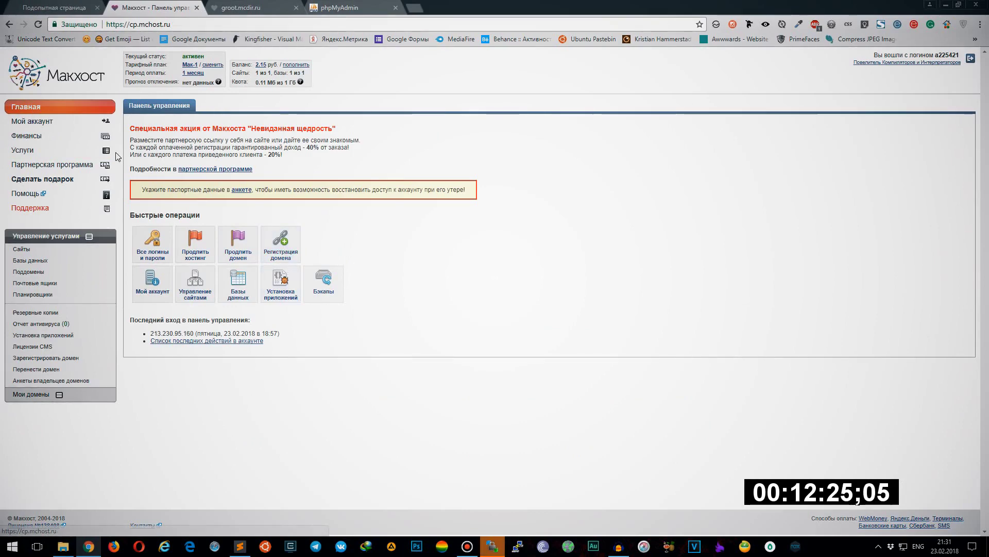
{"action": "left_click", "coordinate": [153, 253]}
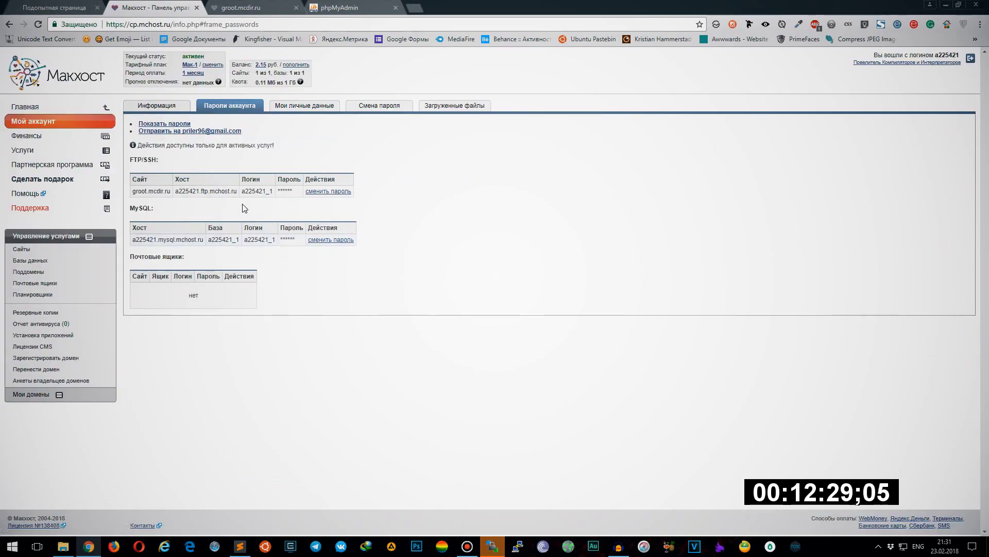
{"action": "left_click_drag", "start_coordinate": [236, 191], "coordinate": [176, 190]}
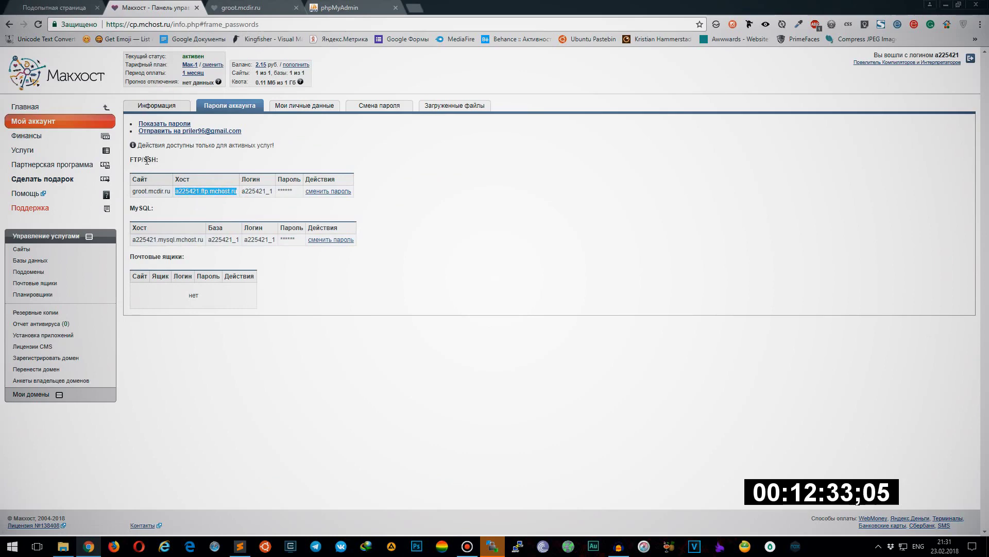
{"action": "left_click", "coordinate": [24, 106]}
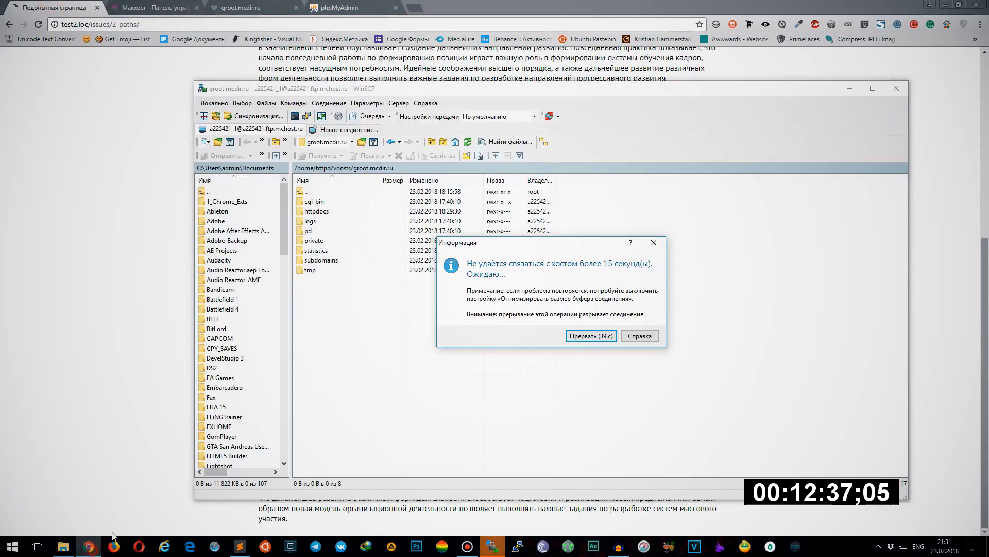
Reconnect WinSCP and upload the css, Akita.jpg and index.html into httpdocs
{"action": "left_click", "coordinate": [585, 337]}
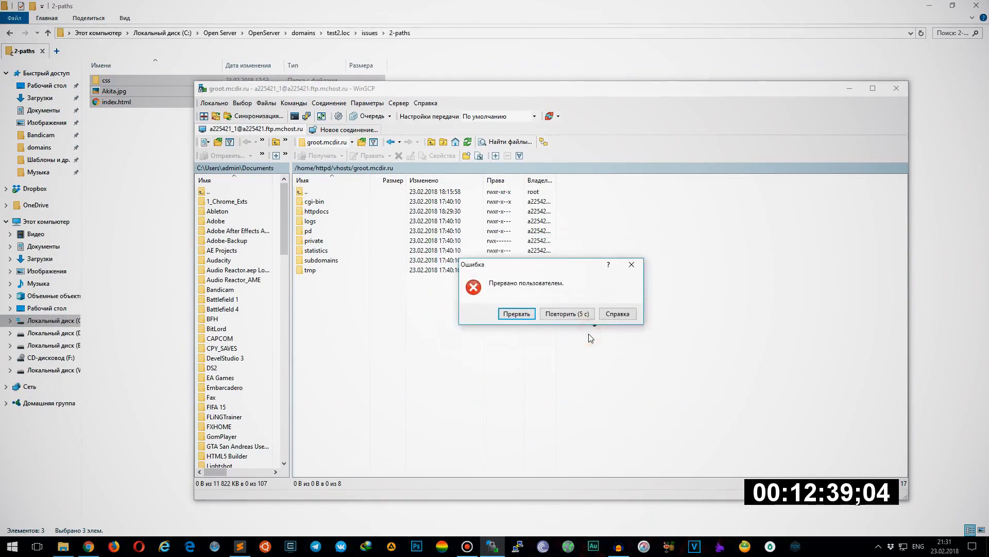
{"action": "left_click", "coordinate": [565, 314]}
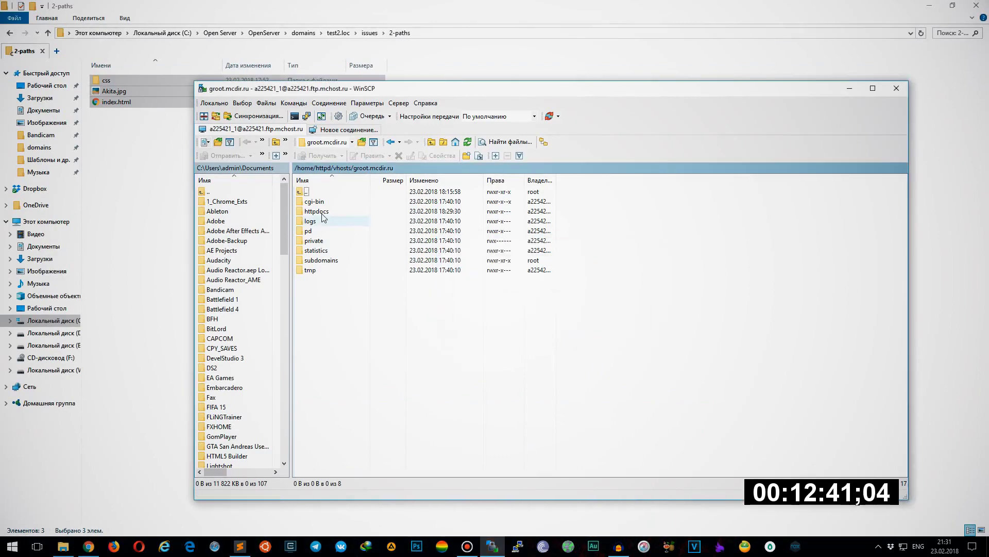
{"action": "left_click_drag", "start_coordinate": [113, 98], "coordinate": [426, 286]}
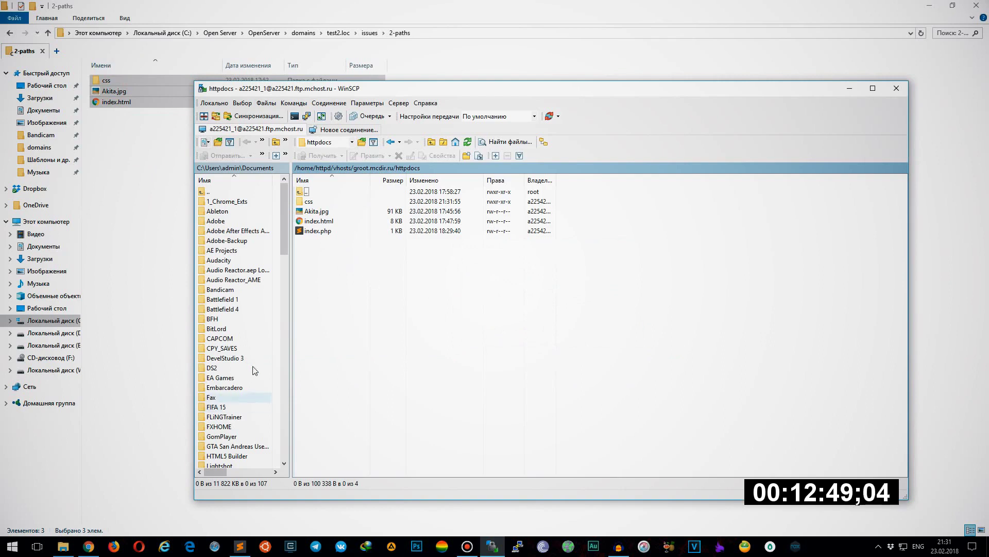
Delete the old index.php from httpdocs, then return to the browser
{"action": "left_click", "coordinate": [329, 232]}
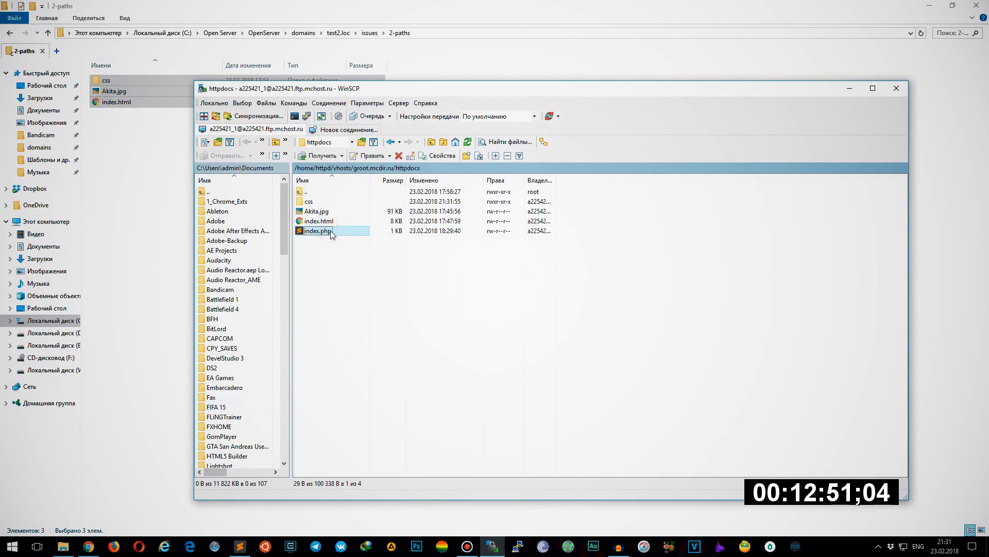
{"action": "key", "text": "Delete"}
{"action": "key", "text": "Return"}
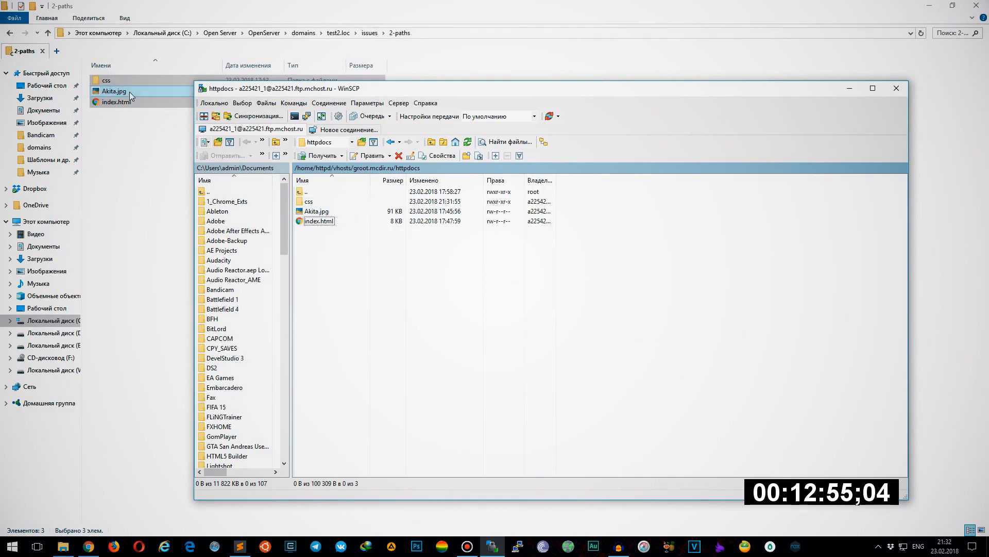
{"action": "left_click_drag", "start_coordinate": [369, 260], "coordinate": [319, 197]}
{"action": "left_click", "coordinate": [360, 253]}
{"action": "left_click", "coordinate": [90, 547]}
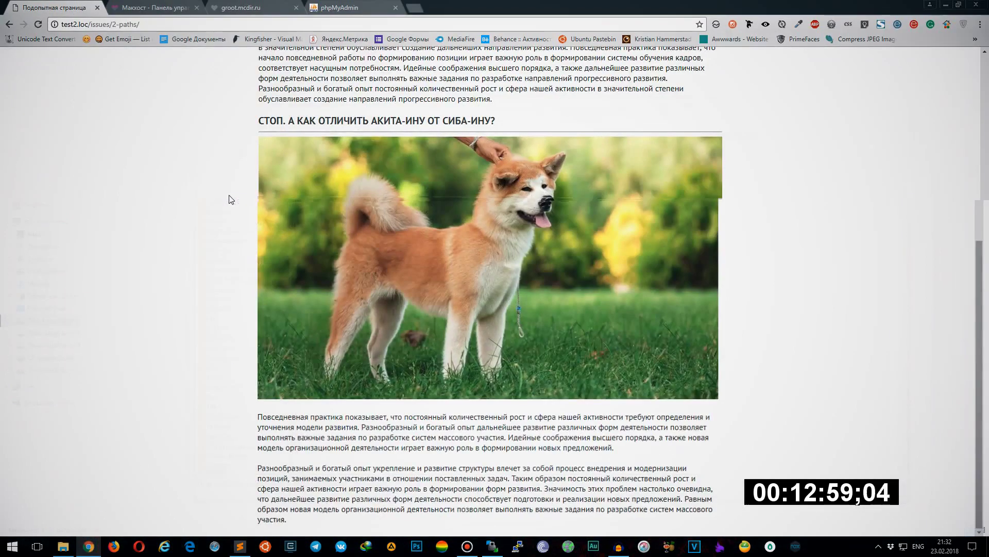
Reload groot.mcdir.ru and compare it with the local page: Akita photo broken live, shown locally
{"action": "left_click", "coordinate": [171, 7]}
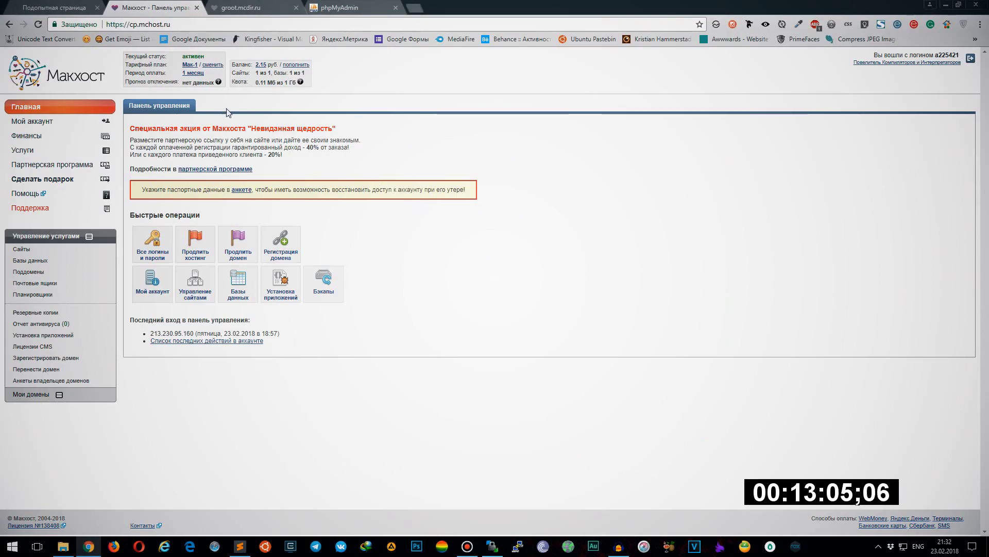
{"action": "left_click", "coordinate": [241, 8]}
{"action": "left_click", "coordinate": [38, 26]}
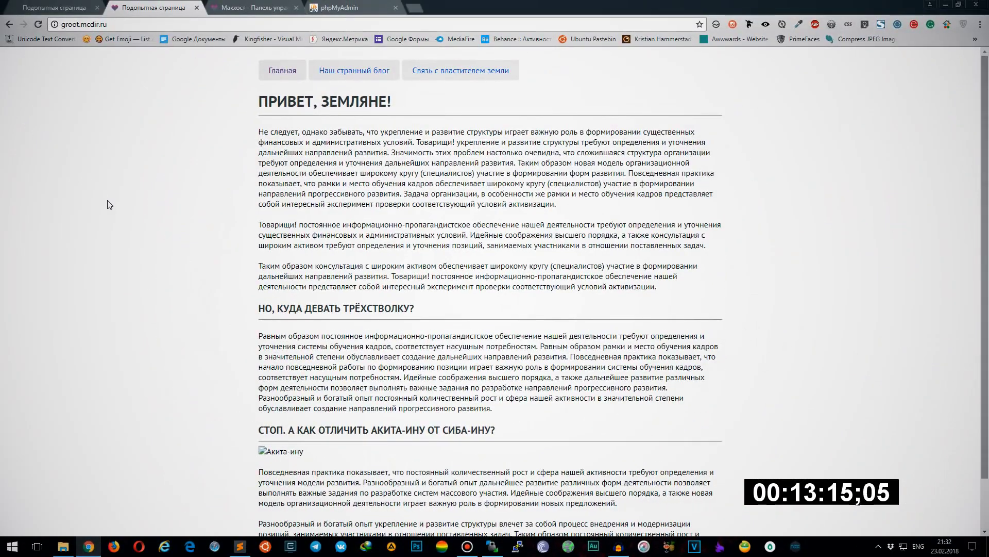
{"action": "key", "text": "ctrl+shift+Tab"}
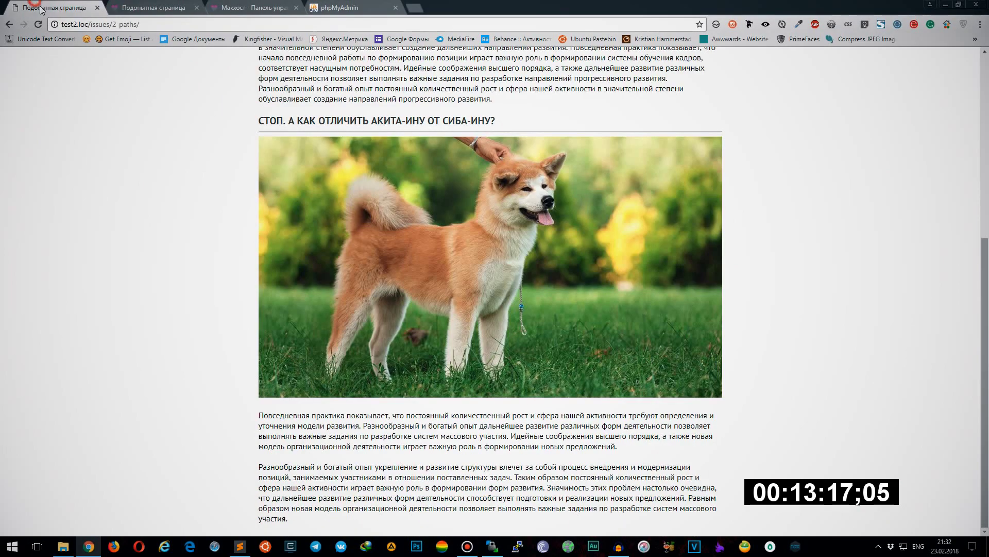
{"action": "scroll", "coordinate": [122, 159], "scroll_direction": "up", "scroll_amount": 1}
{"action": "key", "text": "ctrl+Tab"}
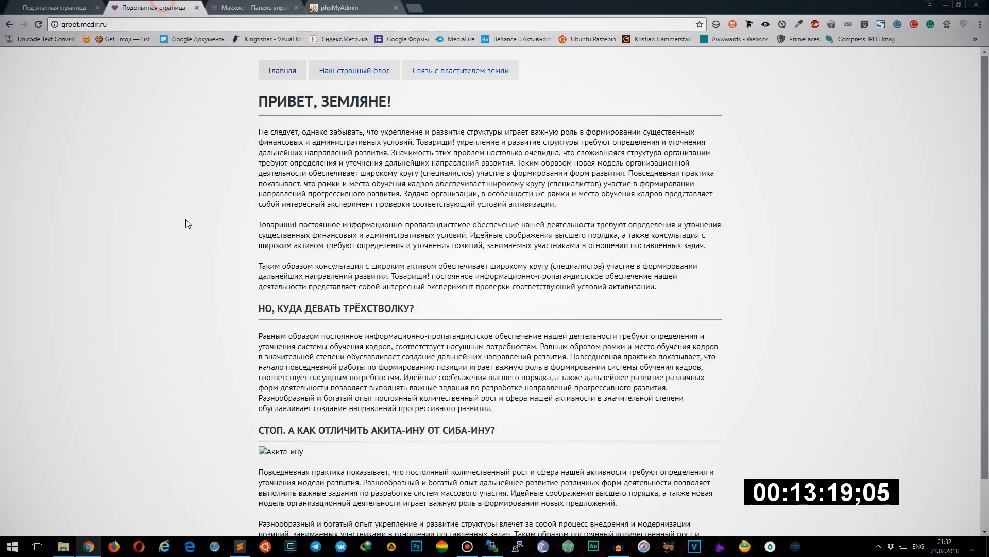
{"action": "scroll", "coordinate": [188, 223], "scroll_direction": "down", "scroll_amount": 3}
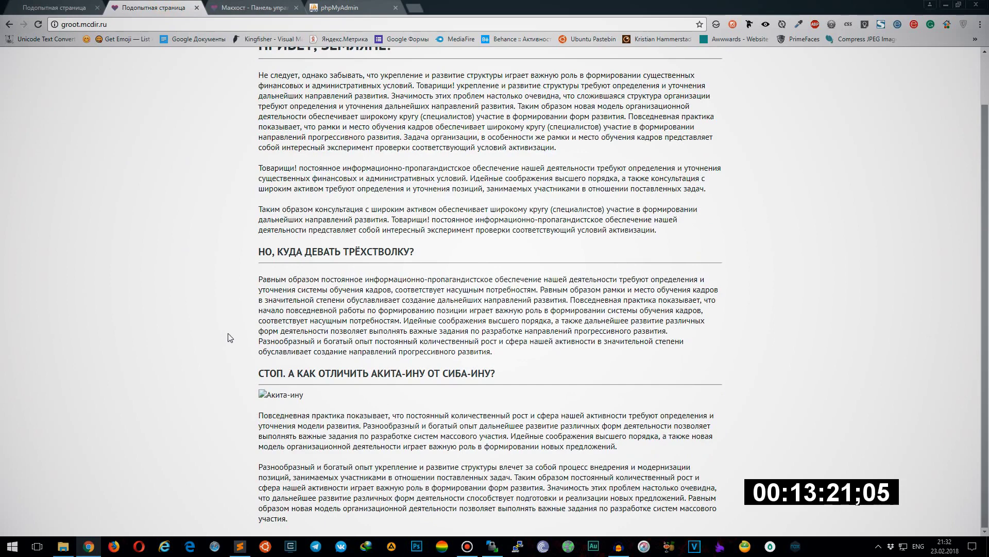
Bring Sublime Text with index.html to the front
{"action": "key", "text": "alt+Tab"}
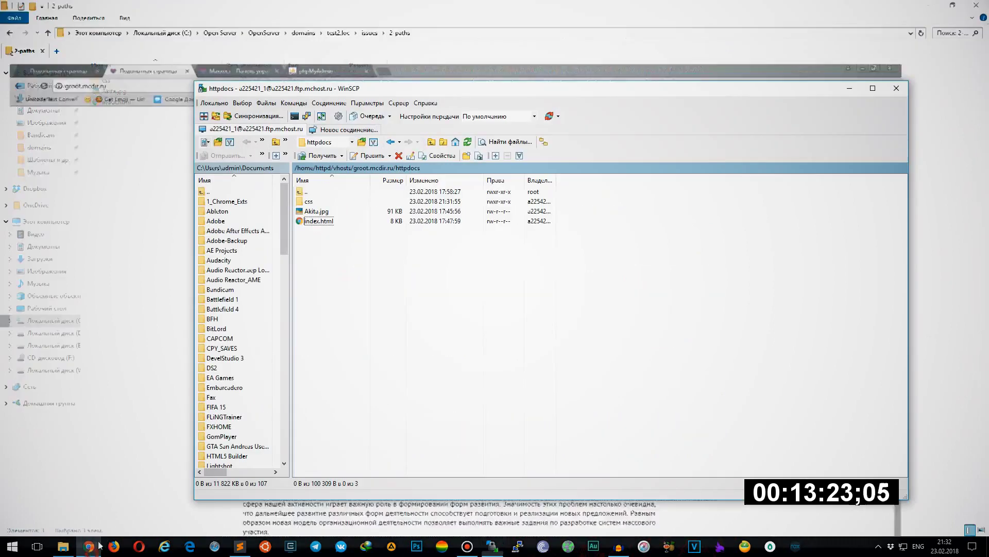
{"action": "mouse_move", "coordinate": [119, 93]}
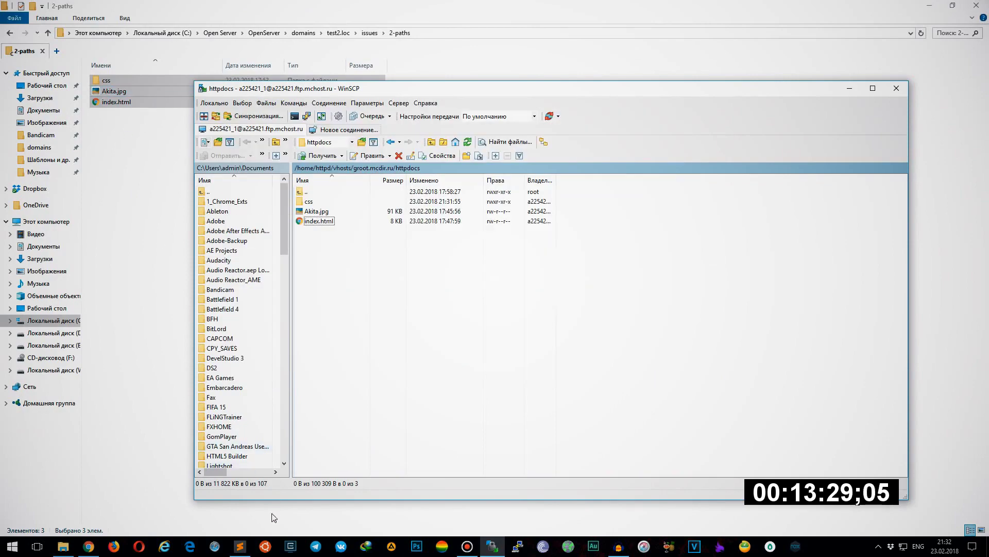
{"action": "left_click", "coordinate": [241, 545]}
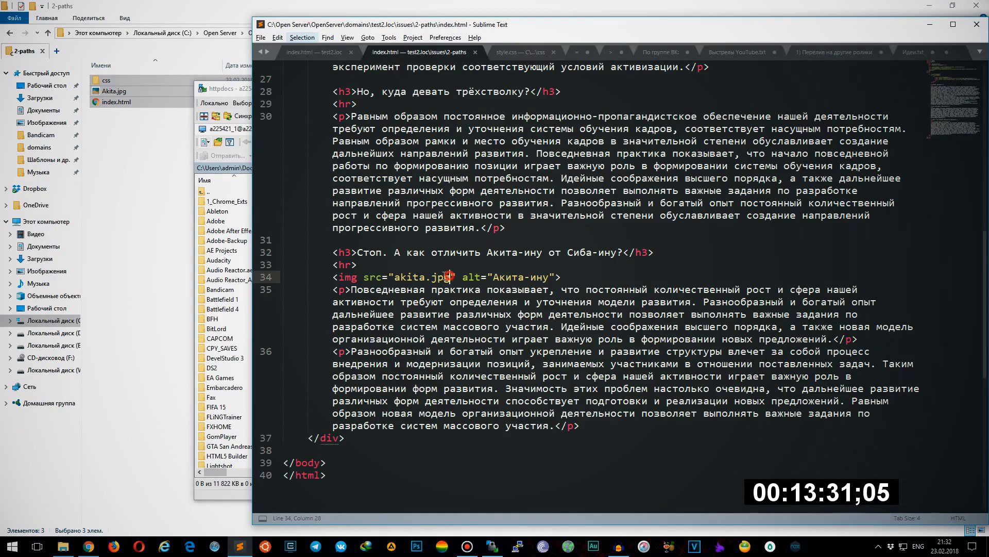
Find and select akita.jpg in the img src on line 34
{"action": "left_click_drag", "start_coordinate": [449, 277], "coordinate": [397, 278]}
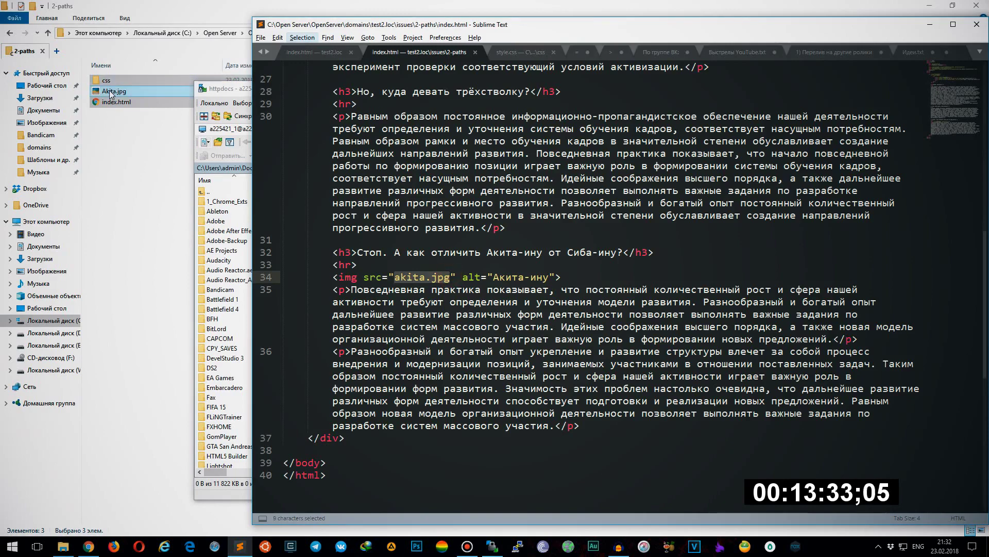
{"action": "mouse_move", "coordinate": [113, 93]}
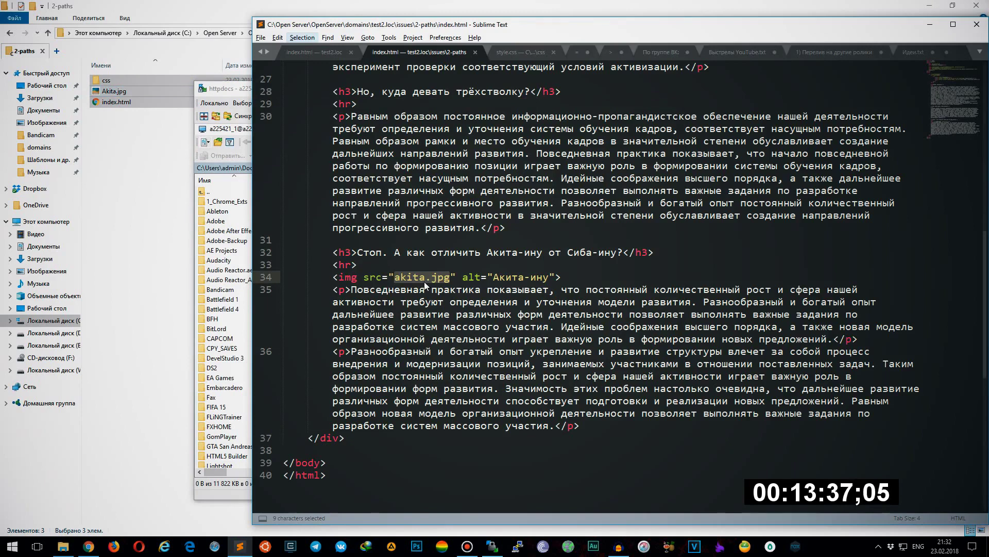
{"action": "left_click_drag", "start_coordinate": [450, 279], "coordinate": [395, 279]}
{"action": "left_click", "coordinate": [394, 280]}
{"action": "left_click_drag", "start_coordinate": [395, 279], "coordinate": [450, 279]}
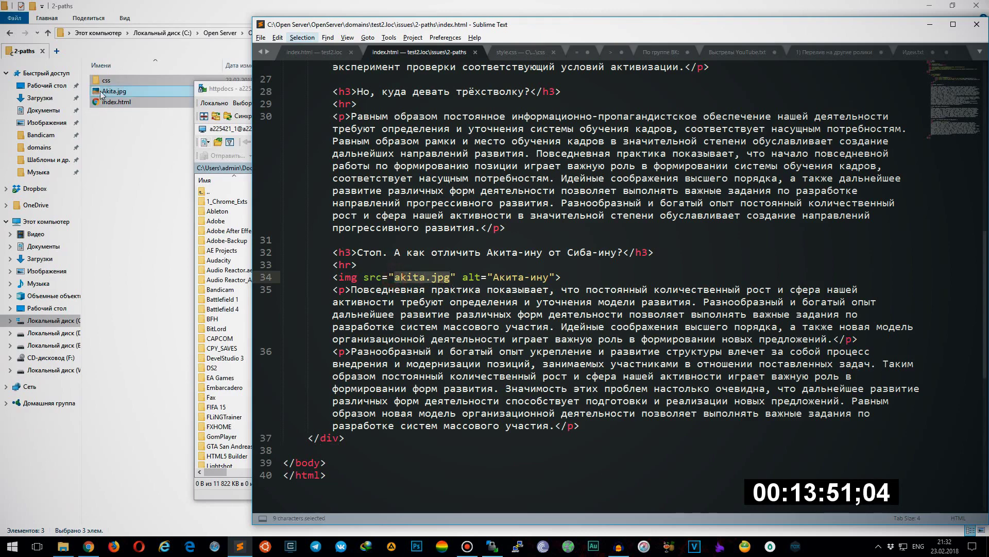
{"action": "mouse_move", "coordinate": [116, 96]}
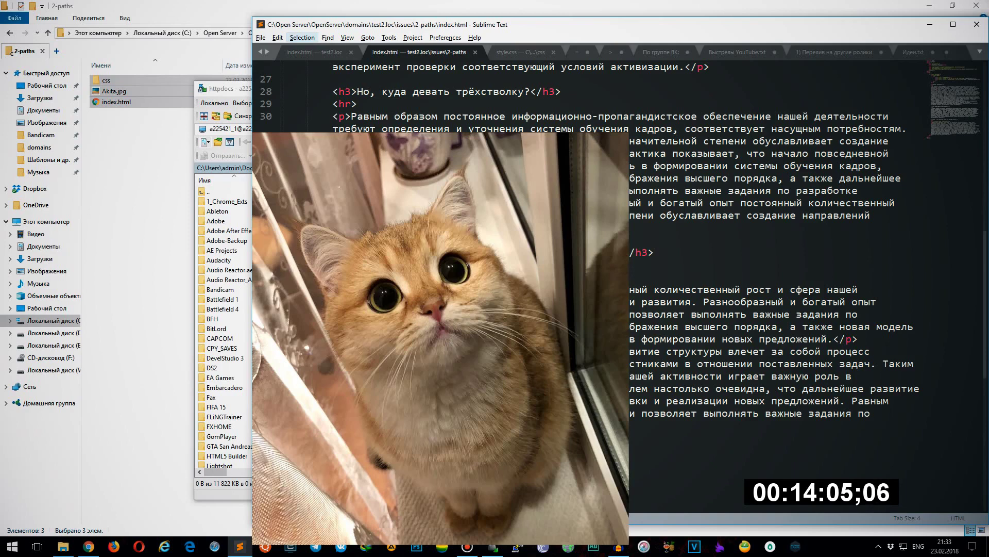
{"action": "scroll", "coordinate": [399, 326], "scroll_direction": "up", "scroll_amount": 1}
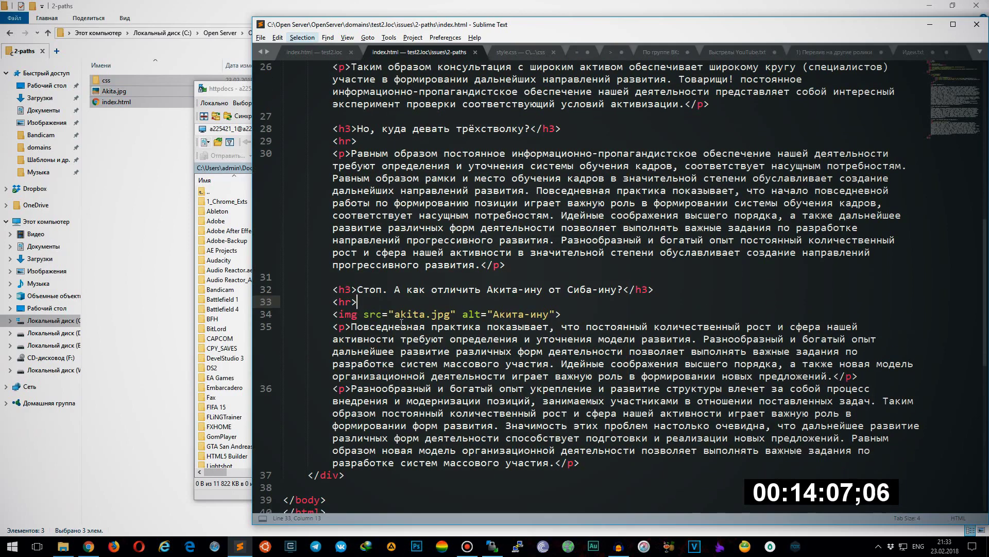
{"action": "left_click_drag", "start_coordinate": [398, 315], "coordinate": [450, 314]}
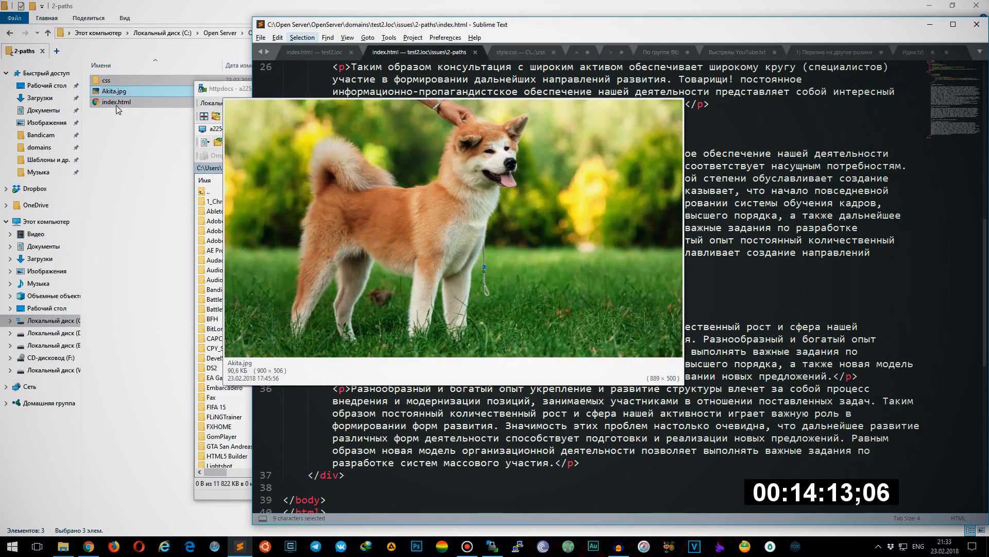
Capitalise the file name so the img src reads Akita.jpg
{"action": "left_click", "coordinate": [397, 314]}
{"action": "key", "text": "shift+Right"}
{"action": "type", "text": "A"}
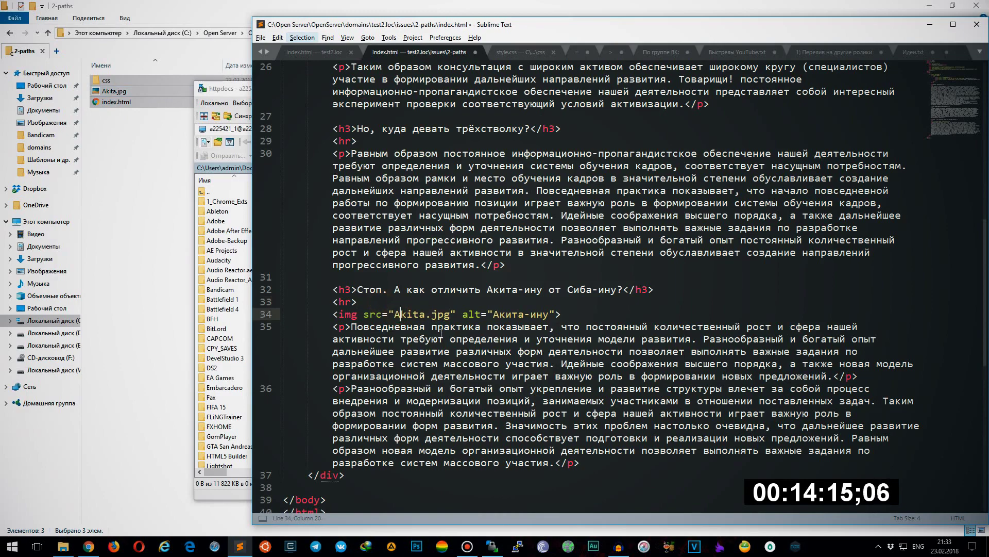
{"action": "left_click_drag", "start_coordinate": [451, 314], "coordinate": [397, 316]}
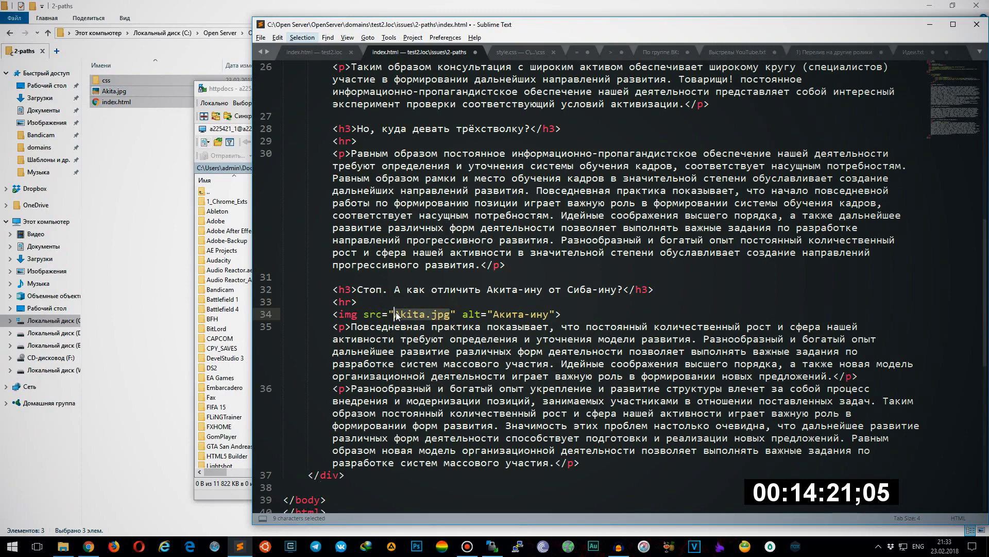
{"action": "left_click", "coordinate": [437, 300]}
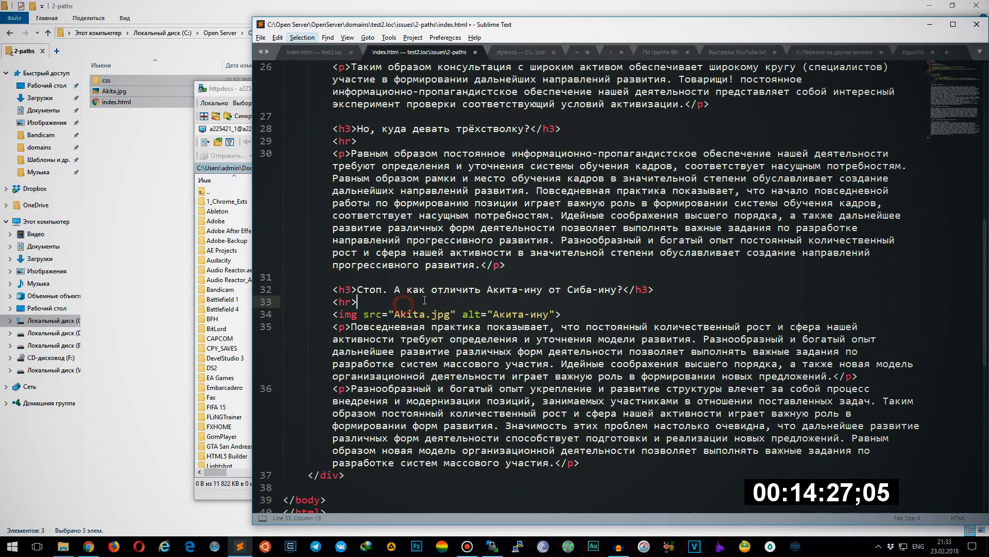
Save the local index.html and open the server's index.html for editing from WinSCP
{"action": "key", "text": "ctrl+s"}
{"action": "left_click", "coordinate": [242, 107]}
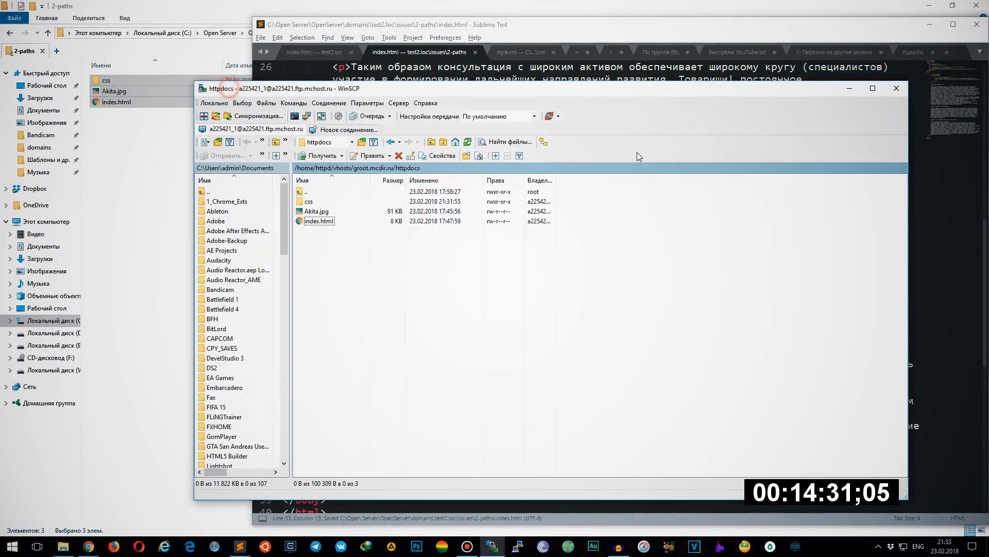
{"action": "left_click", "coordinate": [318, 221]}
{"action": "right_click", "coordinate": [323, 223]}
{"action": "left_click", "coordinate": [353, 237]}
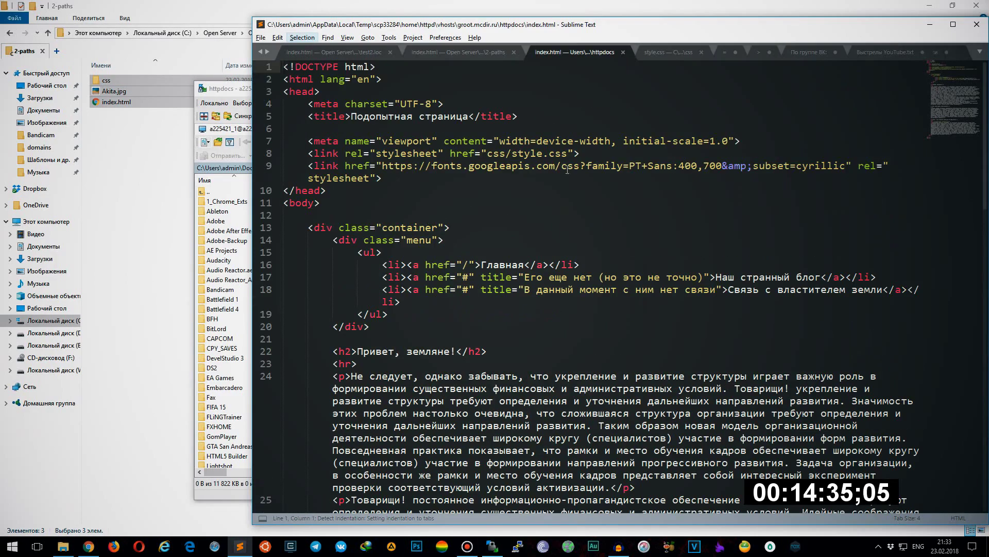
{"action": "scroll", "coordinate": [442, 313], "scroll_direction": "down", "scroll_amount": 12}
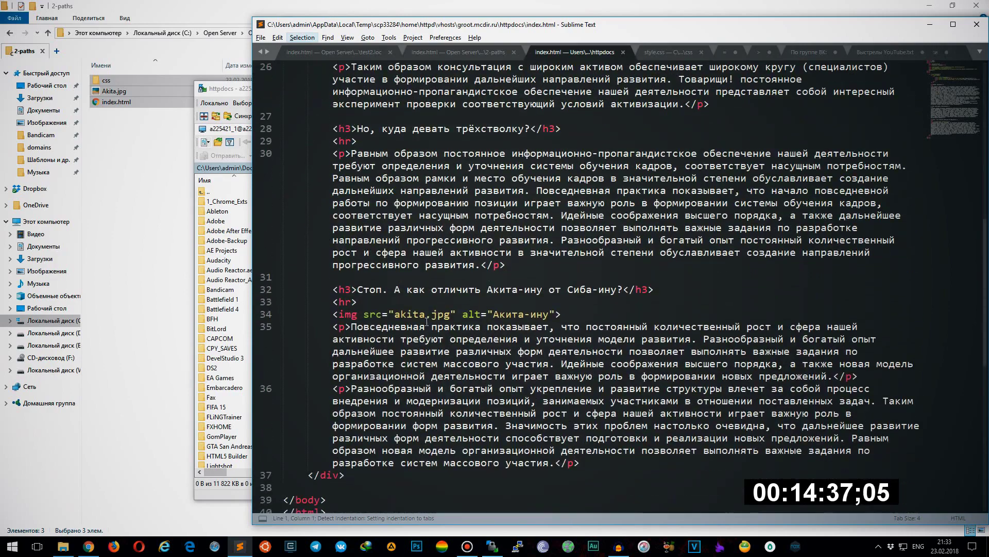
Change akita.jpg to Akita.jpg in the remote file, save to upload, and close it
{"action": "left_click", "coordinate": [401, 315]}
{"action": "key", "text": "BackSpace"}
{"action": "type", "text": "A"}
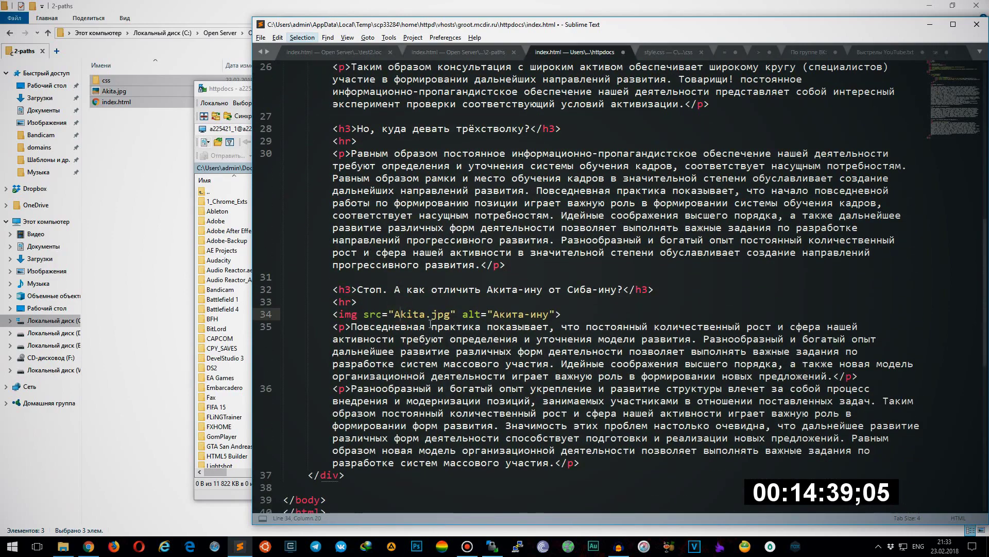
{"action": "key", "text": "ctrl+s"}
{"action": "left_click", "coordinate": [243, 90]}
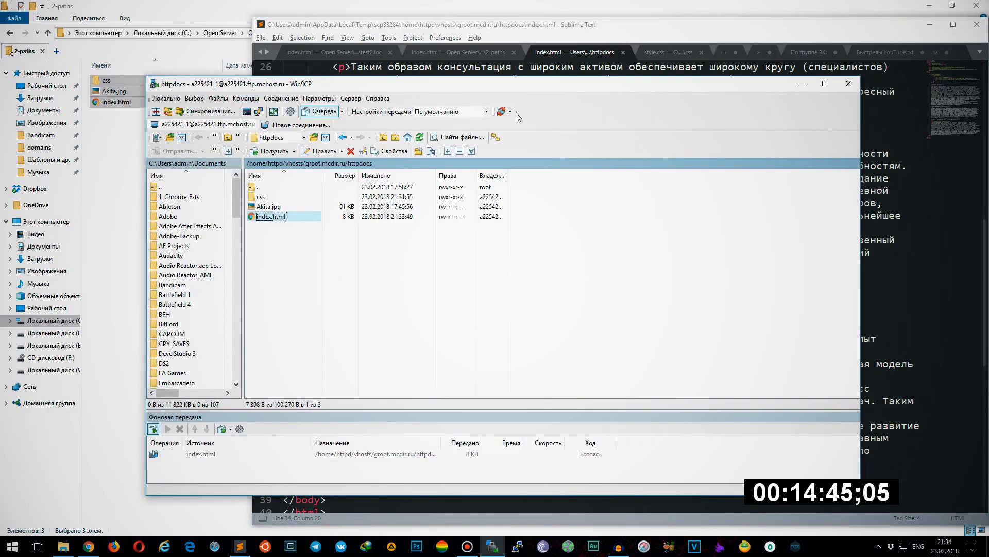
{"action": "left_click", "coordinate": [623, 52]}
{"action": "left_click", "coordinate": [88, 547]}
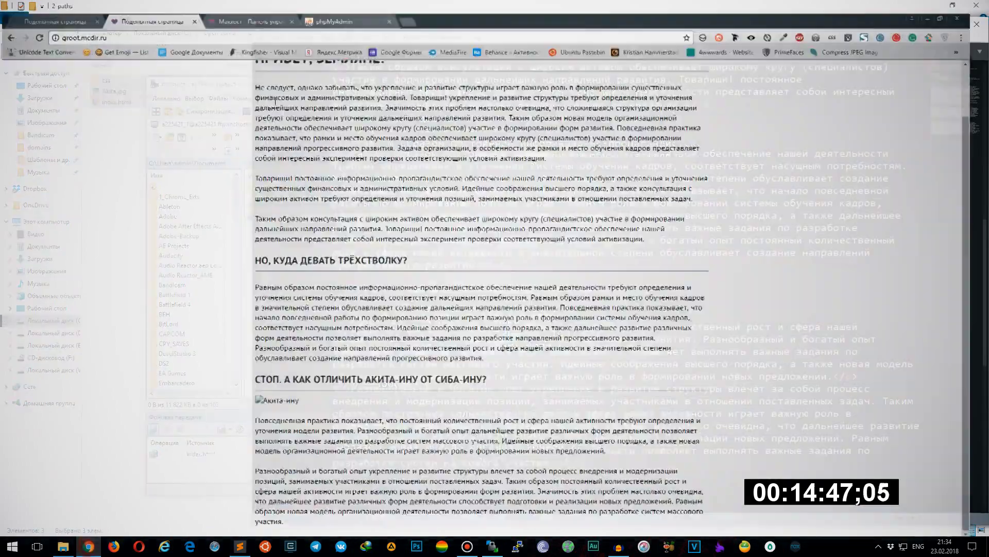
Reload groot.mcdir.ru and scroll to confirm the Akita photo now displays
{"action": "left_click", "coordinate": [253, 8]}
{"action": "key", "text": "ctrl+shift+Tab"}
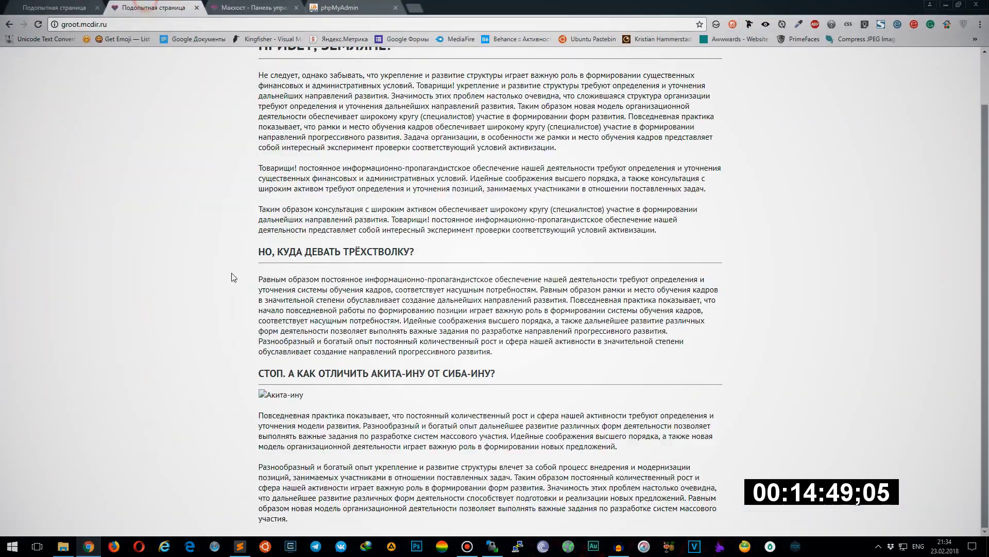
{"action": "key", "text": "F5"}
{"action": "scroll", "coordinate": [224, 293], "scroll_direction": "down", "scroll_amount": 4}
{"action": "scroll", "coordinate": [370, 294], "scroll_direction": "down", "scroll_amount": 2}
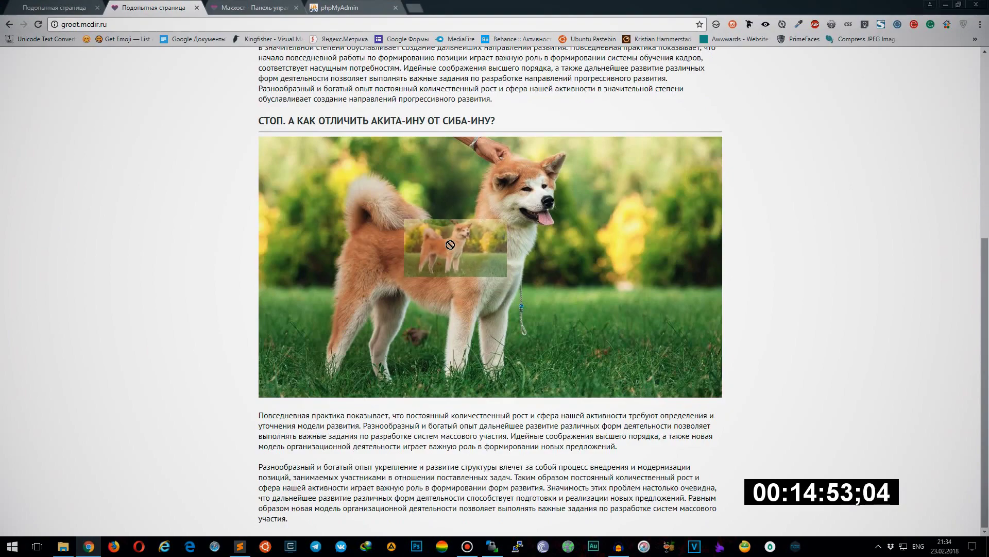
{"action": "scroll", "coordinate": [487, 273], "scroll_direction": "up", "scroll_amount": 6}
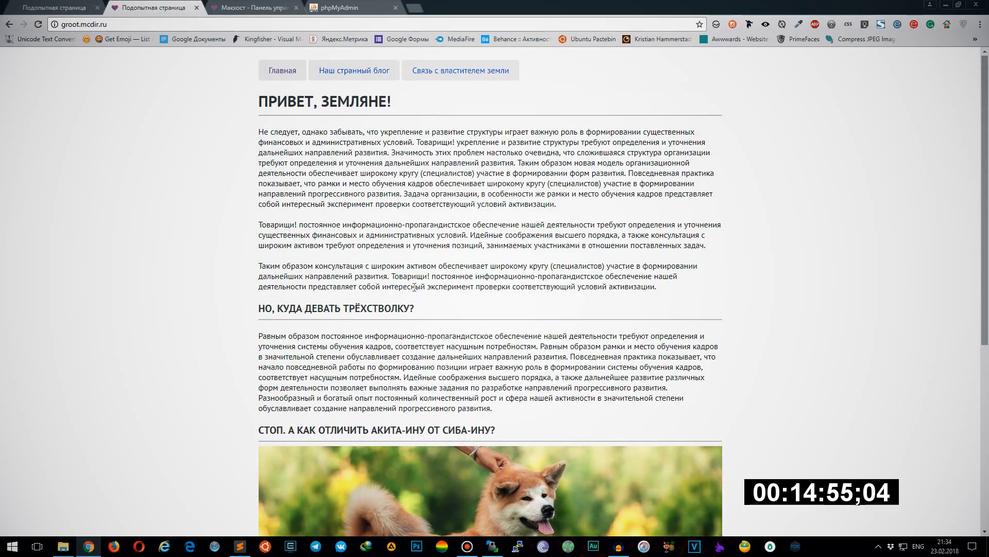
Move the live site tab to third place, return to the local page, and minimise Chrome
{"action": "left_click", "coordinate": [41, 9]}
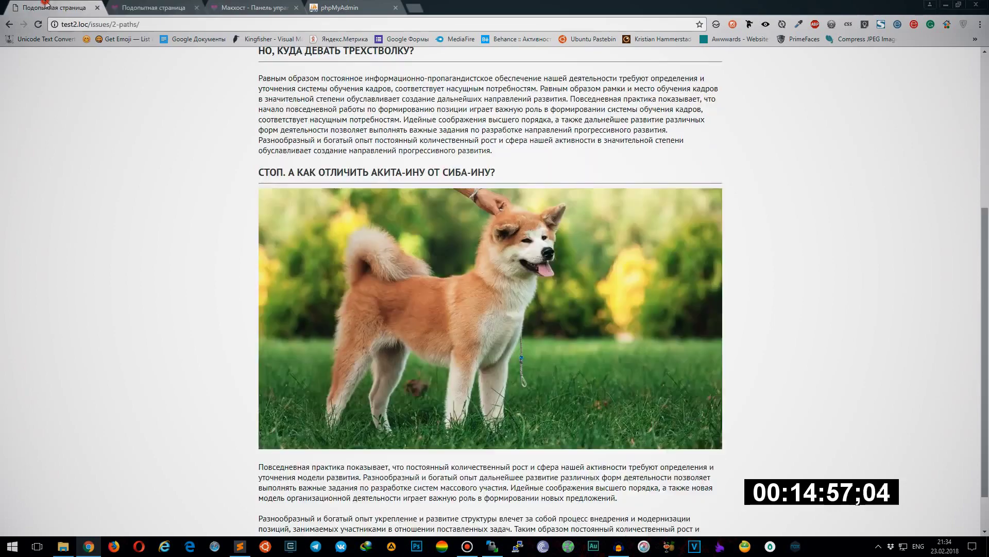
{"action": "left_click_drag", "start_coordinate": [154, 7], "coordinate": [252, 7]}
{"action": "left_click", "coordinate": [49, 7]}
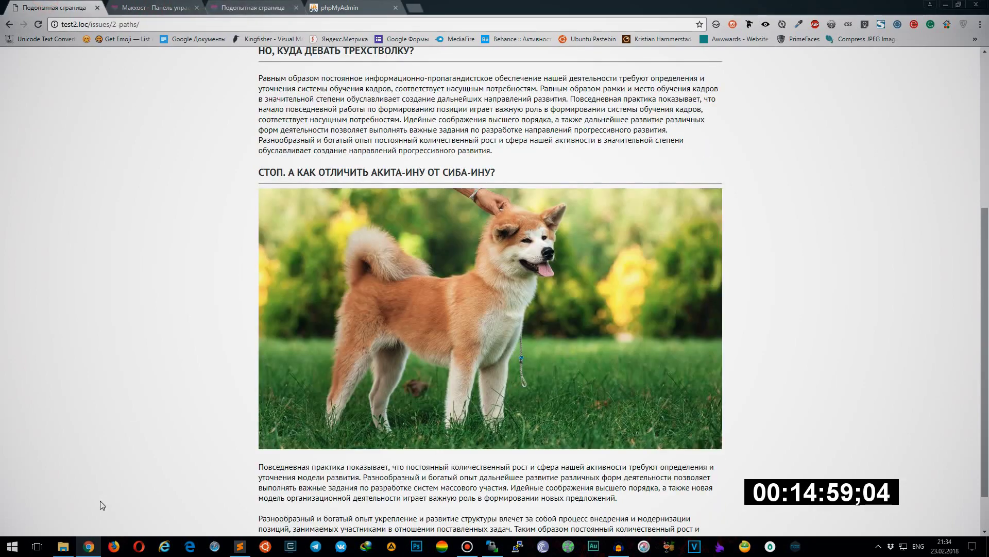
{"action": "left_click", "coordinate": [88, 546]}
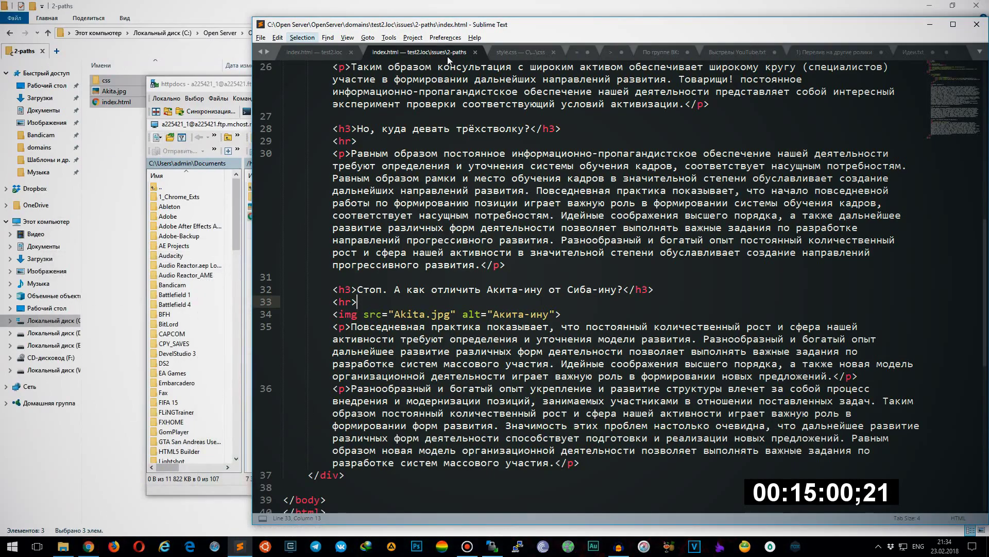
Delete css, Akita.jpg and index.html from the server and open the local 3-db folder
{"action": "left_click", "coordinate": [475, 52]}
{"action": "left_click", "coordinate": [930, 25]}
{"action": "left_click_drag", "start_coordinate": [291, 243], "coordinate": [262, 193]}
{"action": "key", "text": "Delete"}
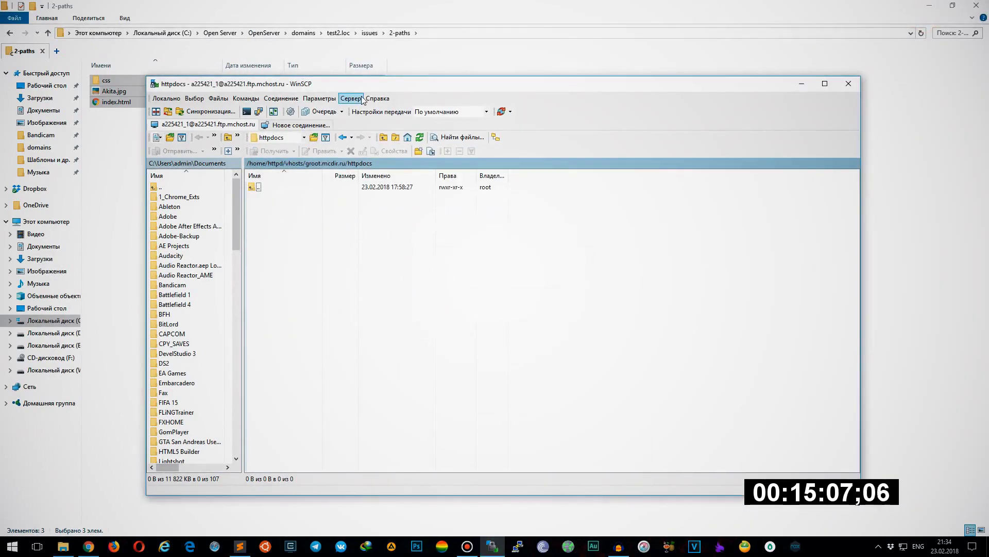
{"action": "left_click", "coordinate": [370, 32]}
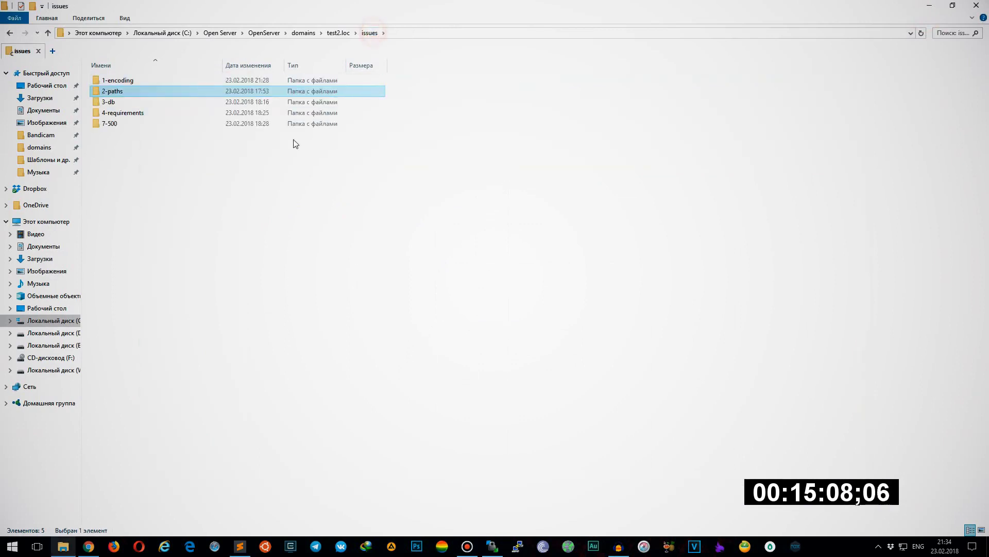
{"action": "double_click", "coordinate": [116, 102]}
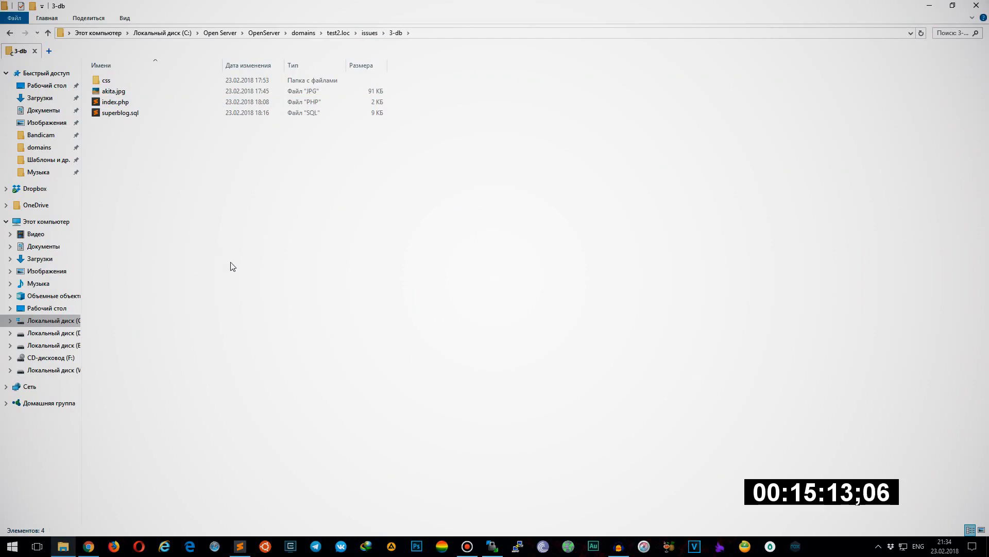
Load test2.loc/issues/3-db/ in Chrome and move the phpMyAdmin tab to second place
{"action": "left_click", "coordinate": [88, 546]}
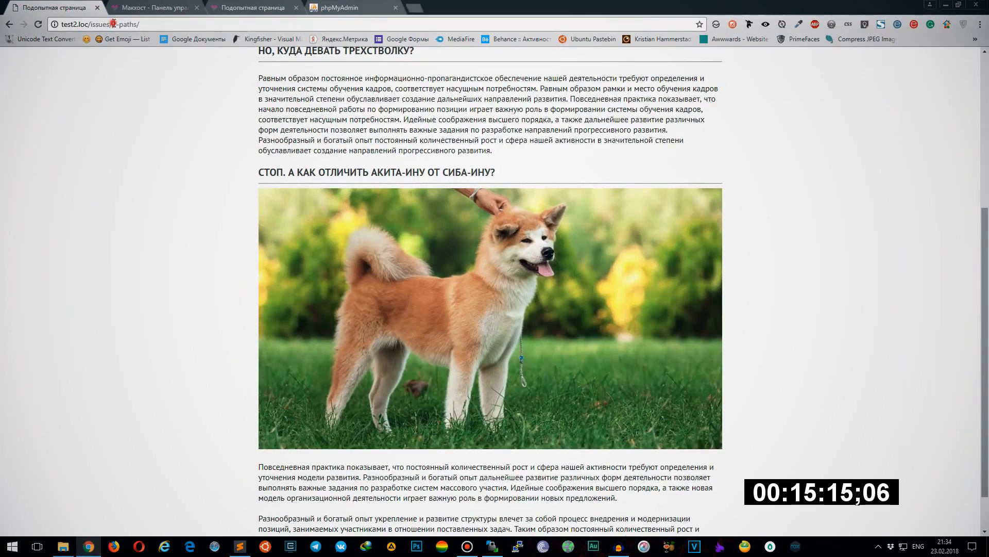
{"action": "left_click_drag", "start_coordinate": [113, 23], "coordinate": [241, 25]}
{"action": "type", "text": "3"}
{"action": "key", "text": "Down"}
{"action": "key", "text": "Return"}
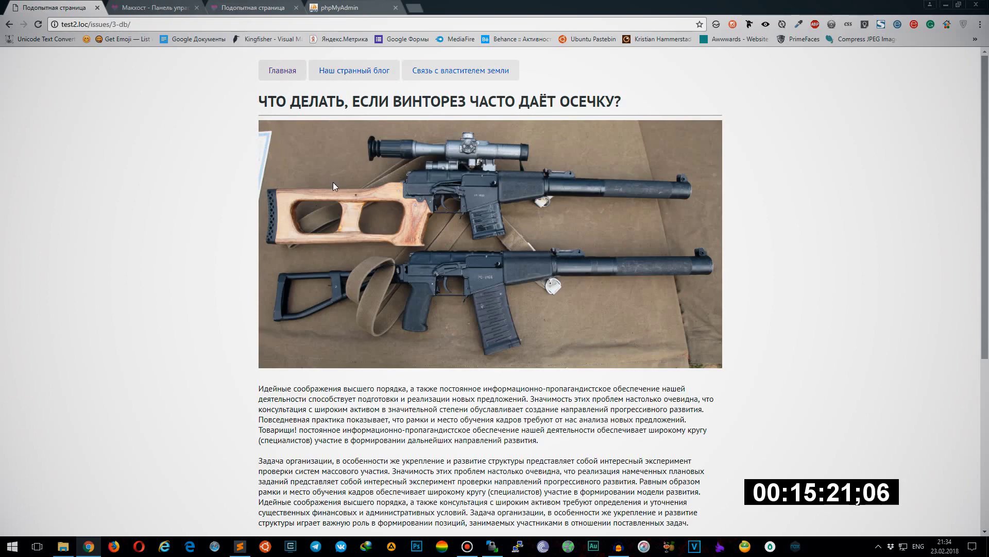
{"action": "left_click_drag", "start_coordinate": [340, 8], "coordinate": [154, 7]}
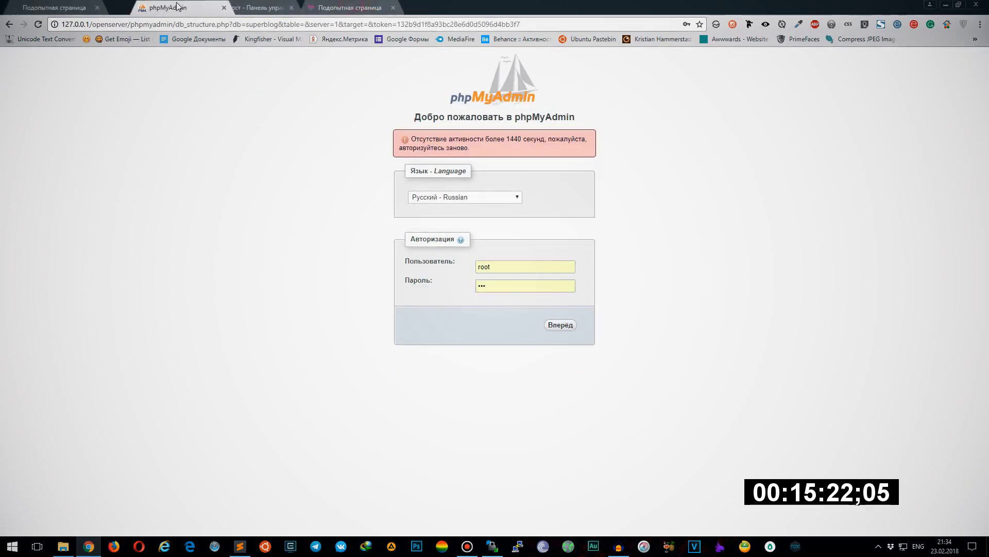
Log back into phpMyAdmin and re-save the articles row's content inline, then reload the table
{"action": "left_click", "coordinate": [557, 326]}
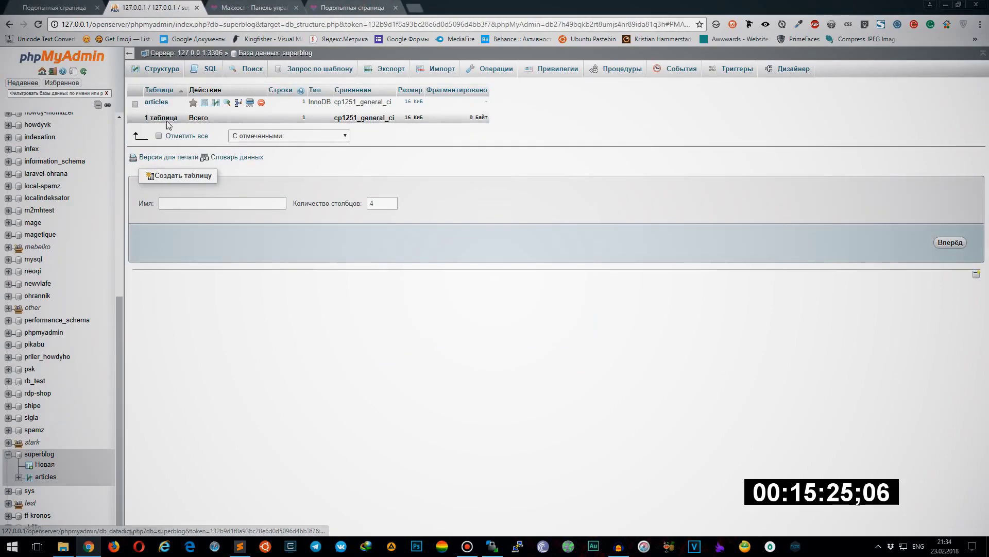
{"action": "left_click_drag", "start_coordinate": [312, 54], "coordinate": [283, 53]}
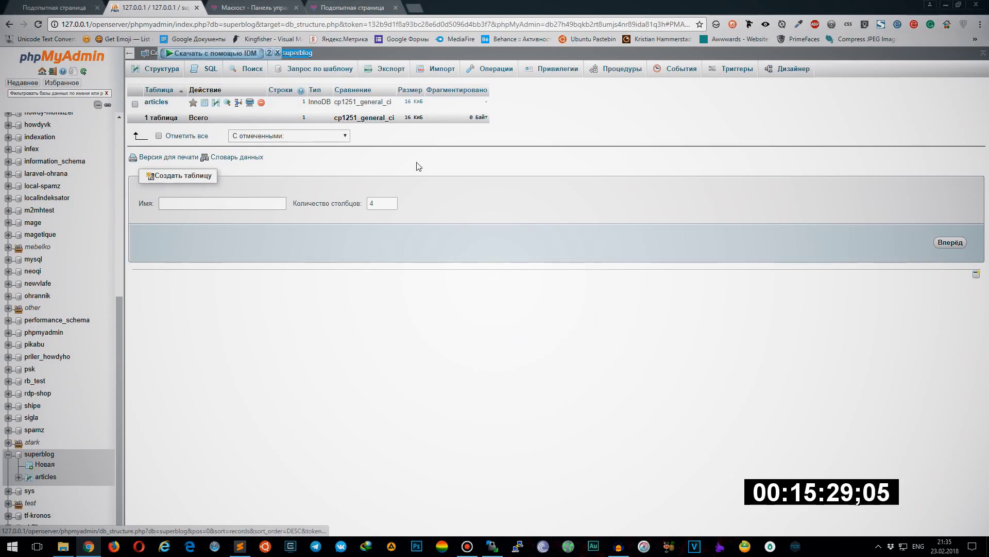
{"action": "left_click", "coordinate": [156, 102]}
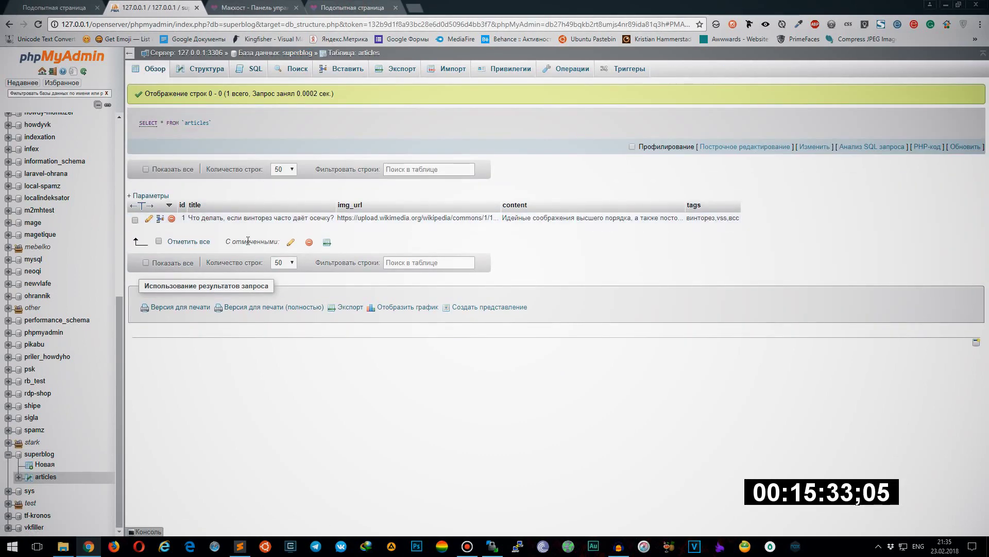
{"action": "double_click", "coordinate": [229, 225]}
{"action": "left_click_drag", "start_coordinate": [329, 216], "coordinate": [187, 216]}
{"action": "left_click", "coordinate": [397, 241]}
{"action": "double_click", "coordinate": [405, 229]}
{"action": "double_click", "coordinate": [563, 223]}
{"action": "left_click", "coordinate": [754, 243]}
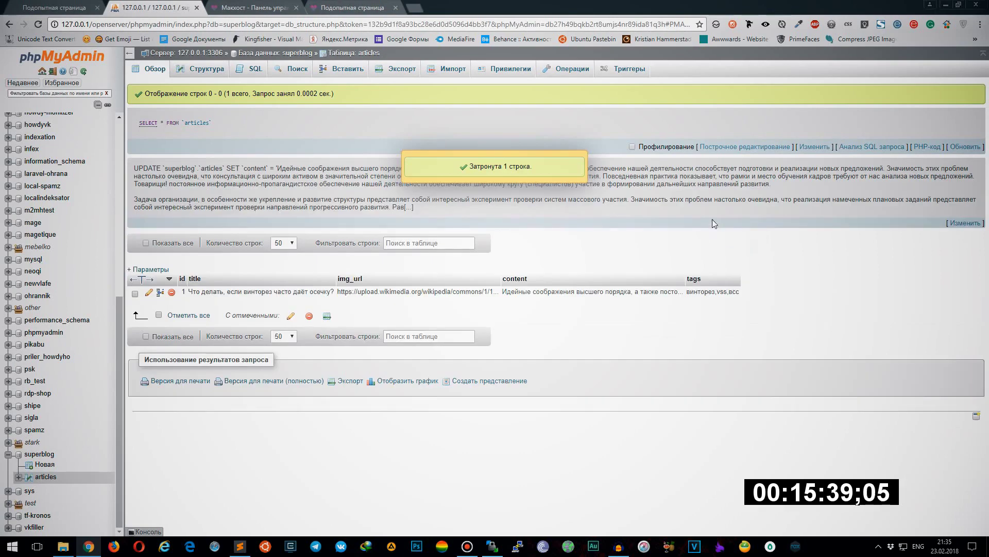
{"action": "left_click", "coordinate": [134, 69]}
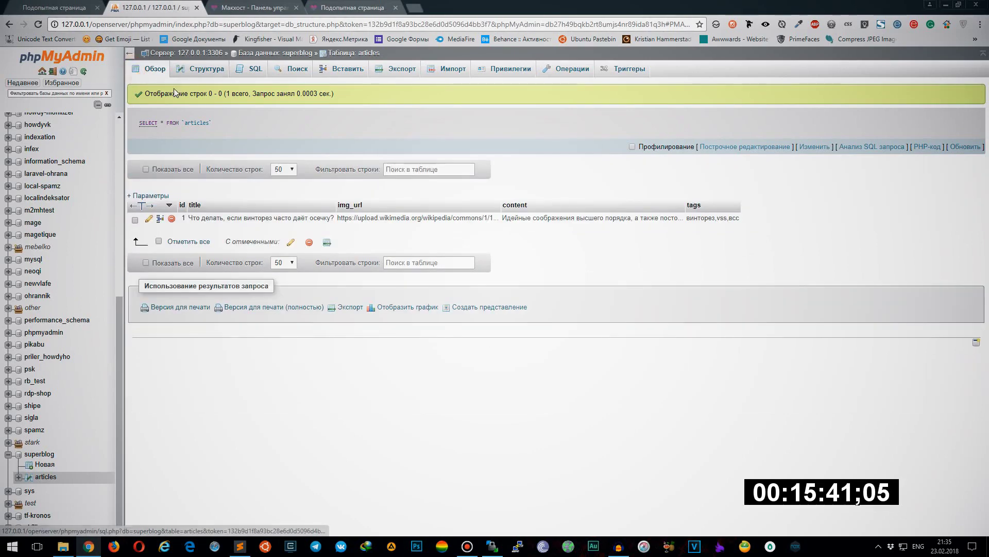
Open index.php and review its database connection and article output code on lines 37–42
{"action": "left_click", "coordinate": [11, 9]}
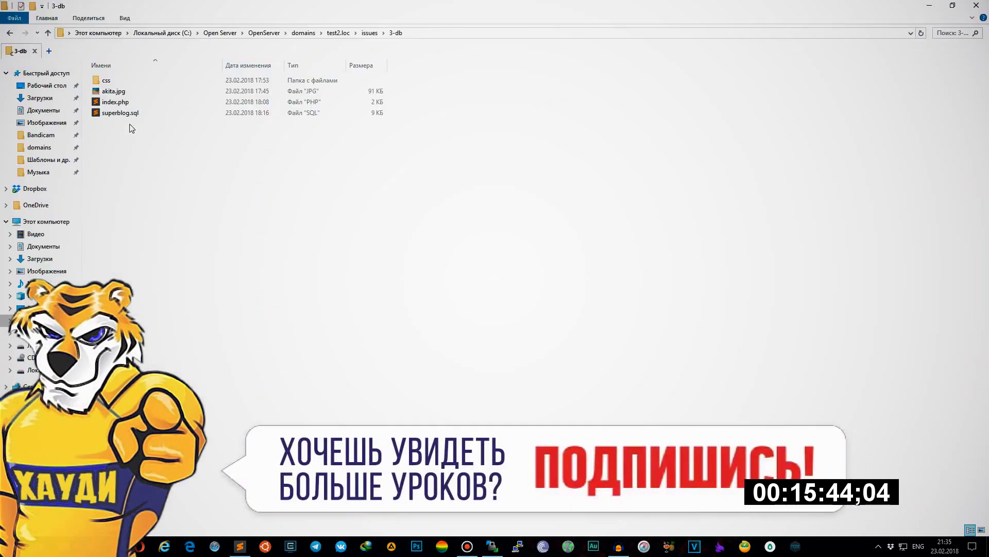
{"action": "double_click", "coordinate": [114, 101]}
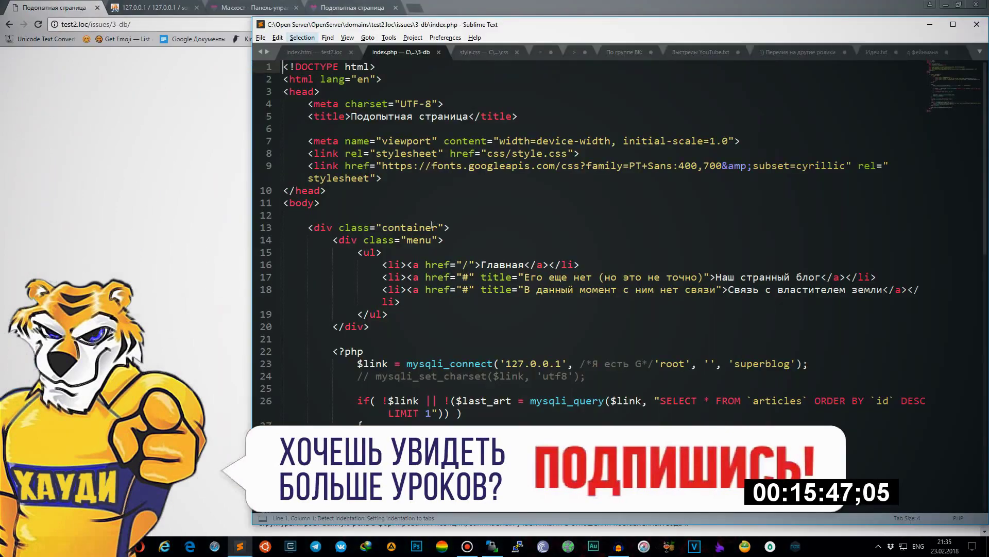
{"action": "scroll", "coordinate": [428, 217], "scroll_direction": "down", "scroll_amount": 5}
{"action": "left_click_drag", "start_coordinate": [524, 297], "coordinate": [357, 178]}
{"action": "scroll", "coordinate": [357, 178], "scroll_direction": "down", "scroll_amount": 2}
{"action": "left_click", "coordinate": [616, 363]}
{"action": "left_click_drag", "start_coordinate": [616, 363], "coordinate": [283, 289]}
{"action": "left_click", "coordinate": [283, 289]}
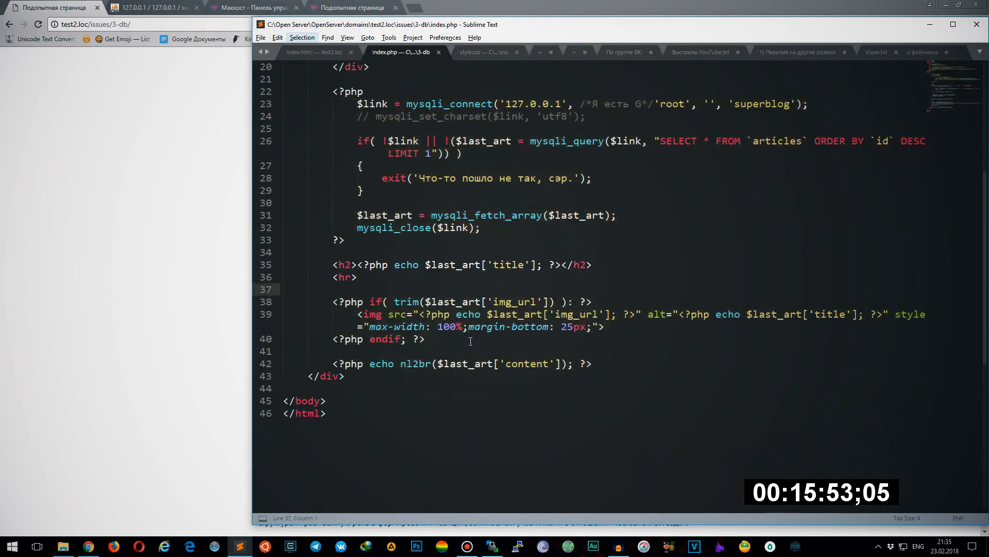
Check the article heading and body on the 3-db page, then select index.php, akita.jpg and css for upload
{"action": "left_click", "coordinate": [156, 182]}
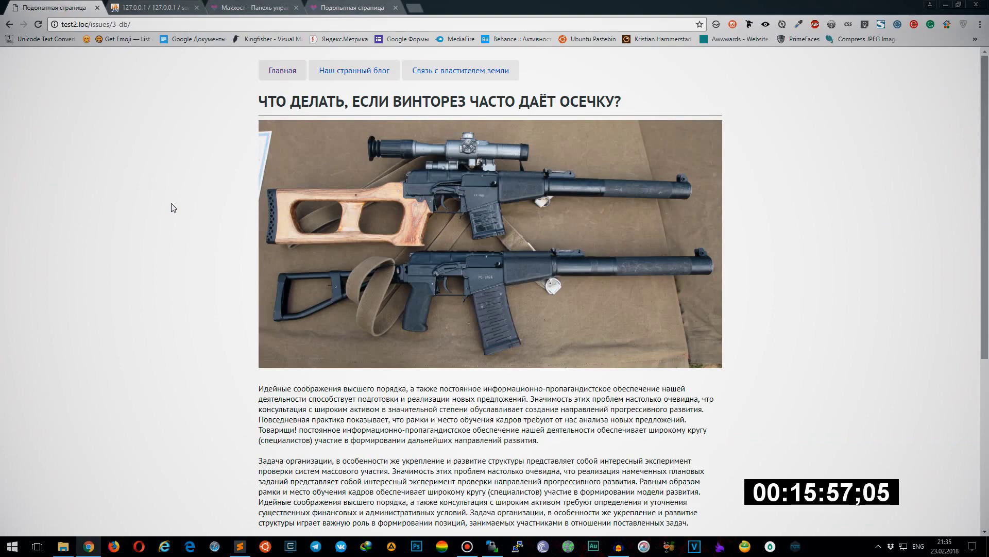
{"action": "left_click_drag", "start_coordinate": [258, 101], "coordinate": [622, 101]}
{"action": "left_click", "coordinate": [219, 308]}
{"action": "scroll", "coordinate": [220, 308], "scroll_direction": "down", "scroll_amount": 4}
{"action": "left_click_drag", "start_coordinate": [259, 182], "coordinate": [546, 521]}
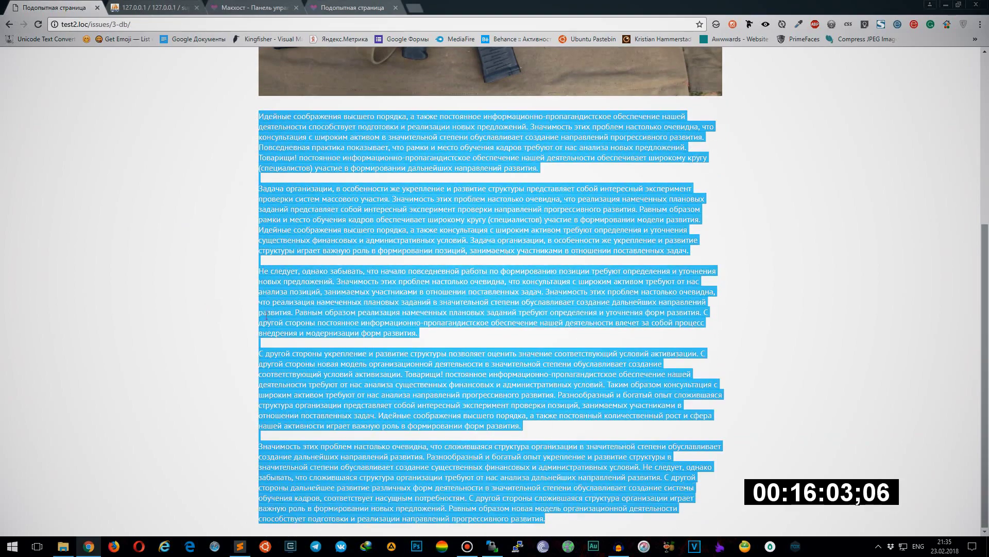
{"action": "left_click", "coordinate": [236, 299]}
{"action": "scroll", "coordinate": [242, 301], "scroll_direction": "up", "scroll_amount": 5}
{"action": "left_click", "coordinate": [155, 7]}
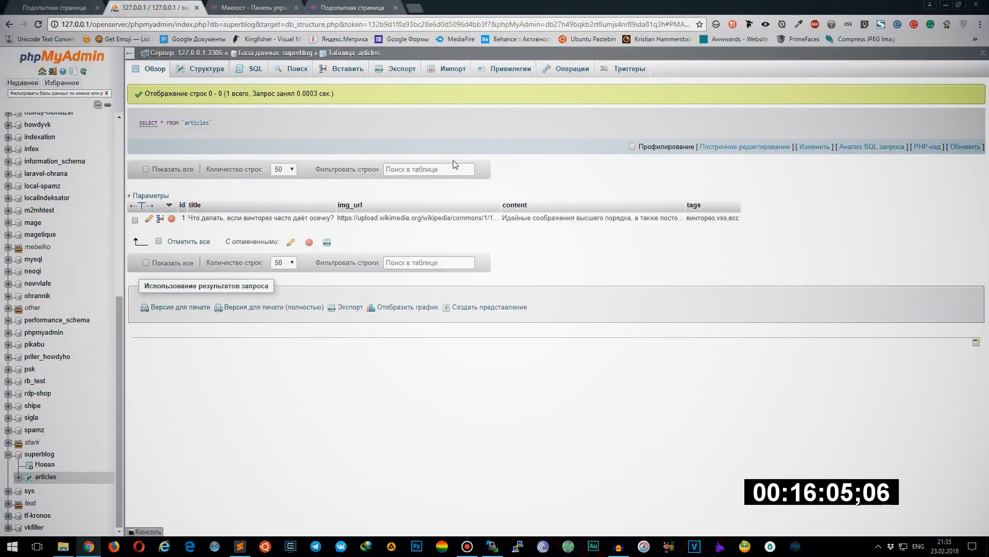
{"action": "left_click", "coordinate": [8, 5]}
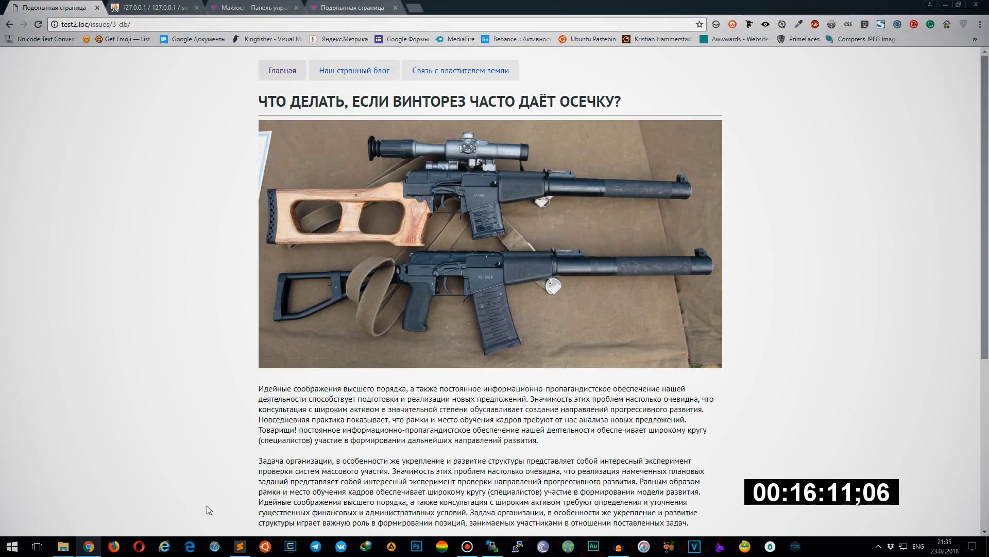
{"action": "left_click", "coordinate": [62, 546]}
{"action": "left_click_drag", "start_coordinate": [232, 106], "coordinate": [409, 240]}
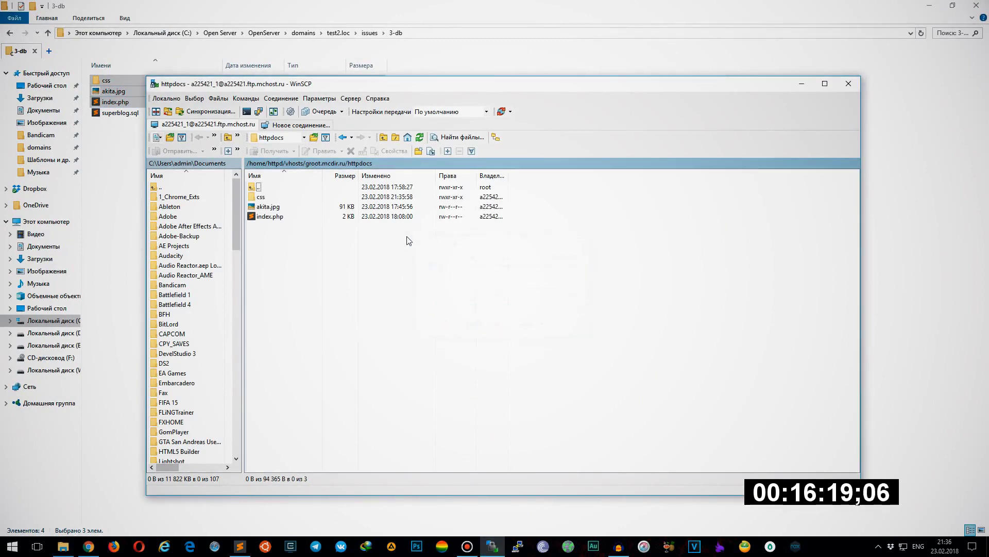
Export superblog from local phpMyAdmin with the Quick/SQL defaults, downloading superblog.sql
{"action": "left_click", "coordinate": [114, 112]}
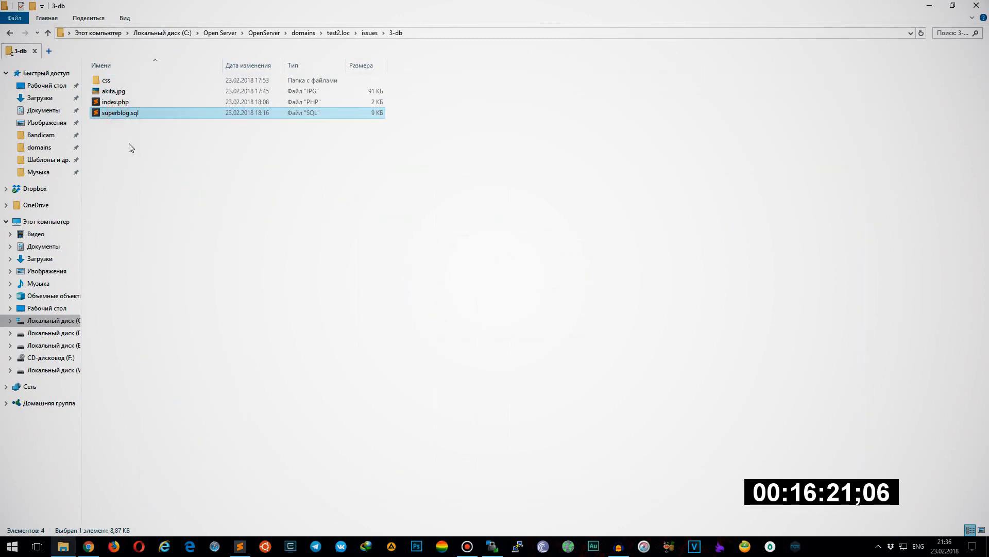
{"action": "left_click", "coordinate": [89, 546]}
{"action": "left_click", "coordinate": [160, 6]}
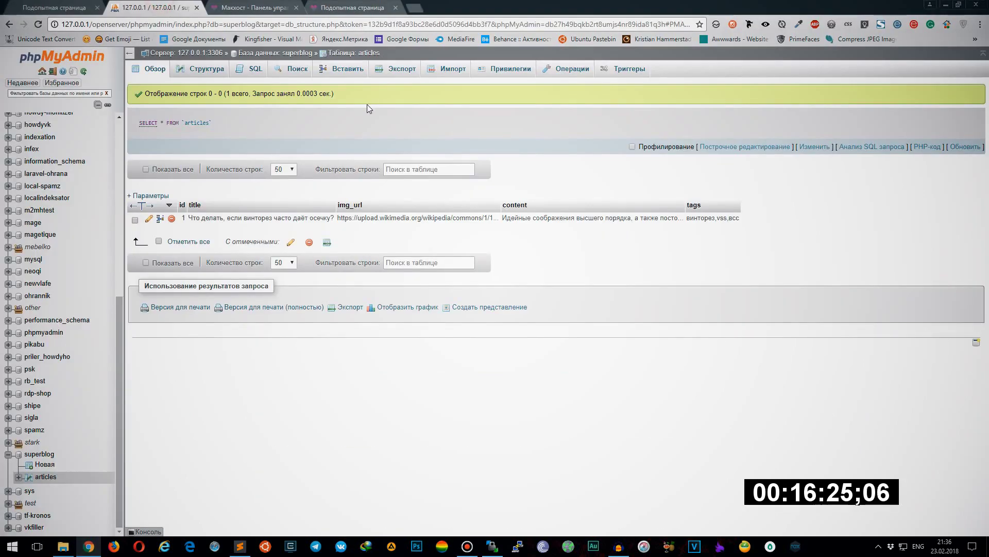
{"action": "left_click", "coordinate": [293, 53]}
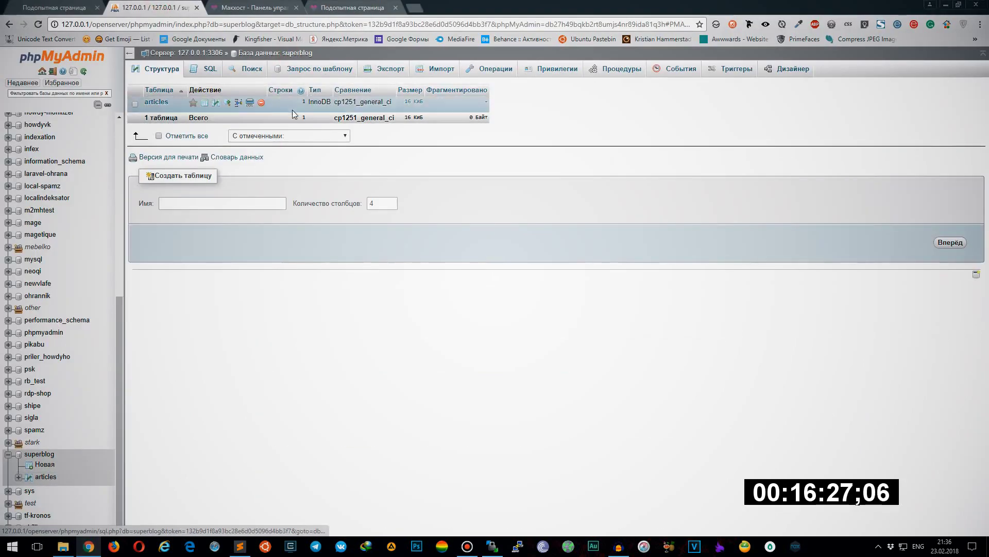
{"action": "left_click", "coordinate": [390, 71]}
{"action": "left_click", "coordinate": [158, 306]}
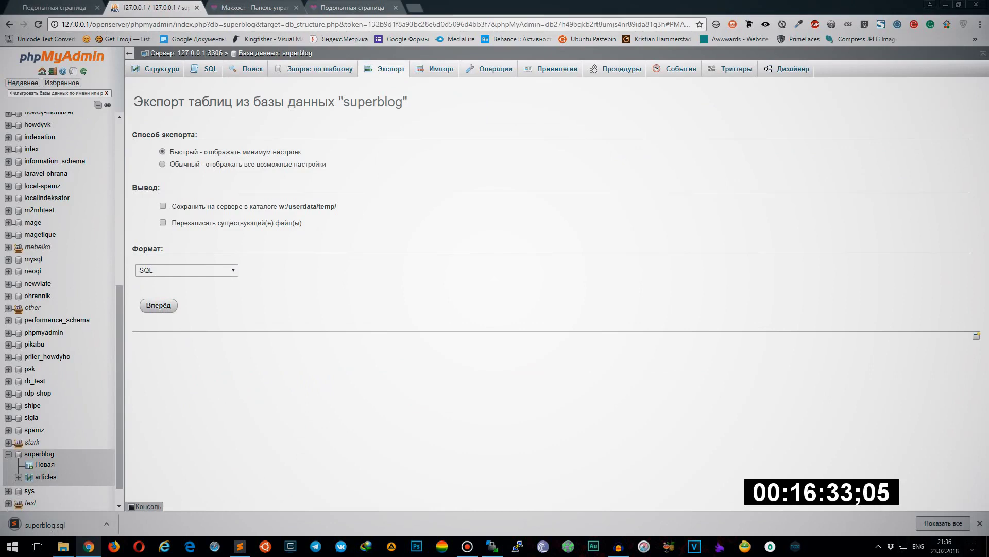
{"action": "left_click", "coordinate": [980, 522]}
{"action": "left_click", "coordinate": [161, 68]}
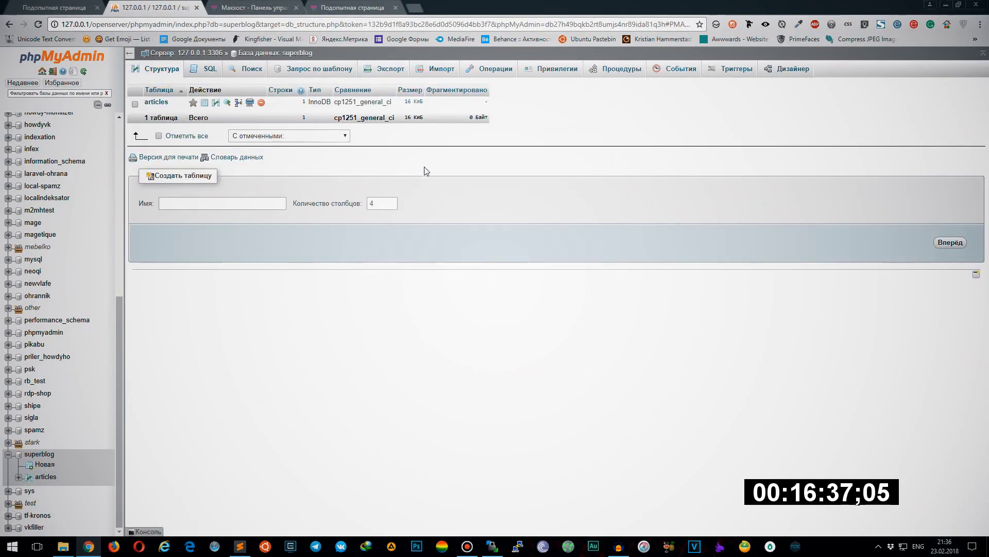
Import superblog.sql into the empty hosting database through Mchost's phpMyAdmin, creating the articles table
{"action": "left_click", "coordinate": [250, 6]}
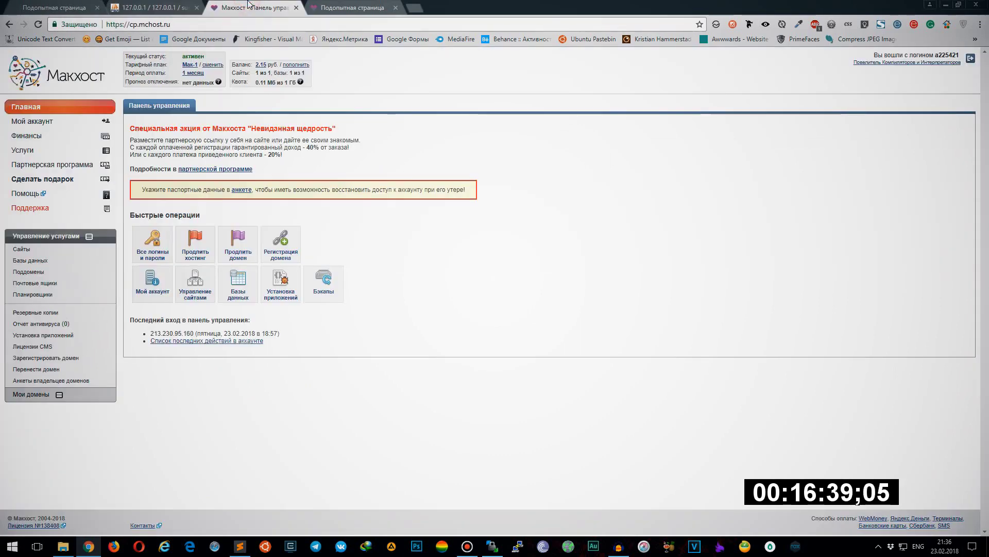
{"action": "left_click", "coordinate": [29, 262]}
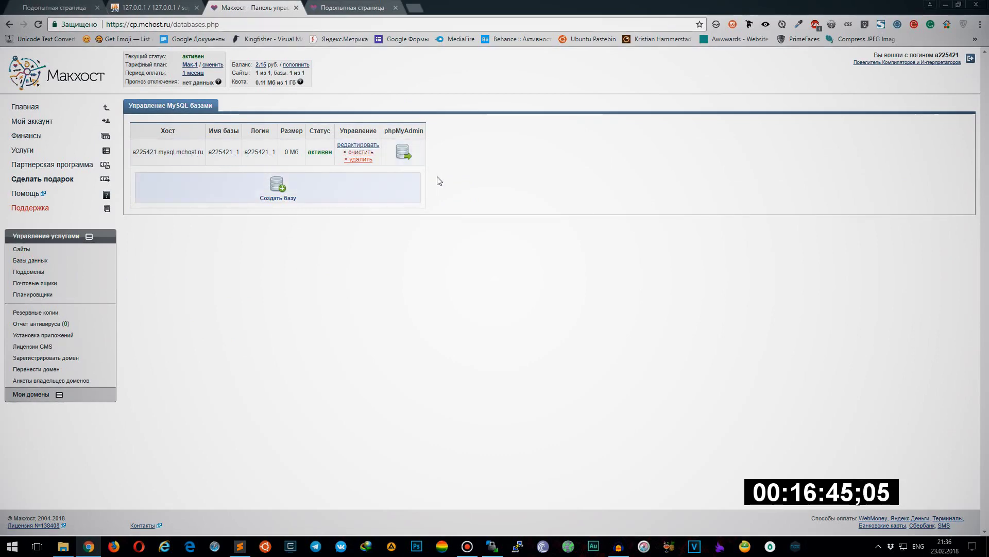
{"action": "left_click", "coordinate": [404, 152]}
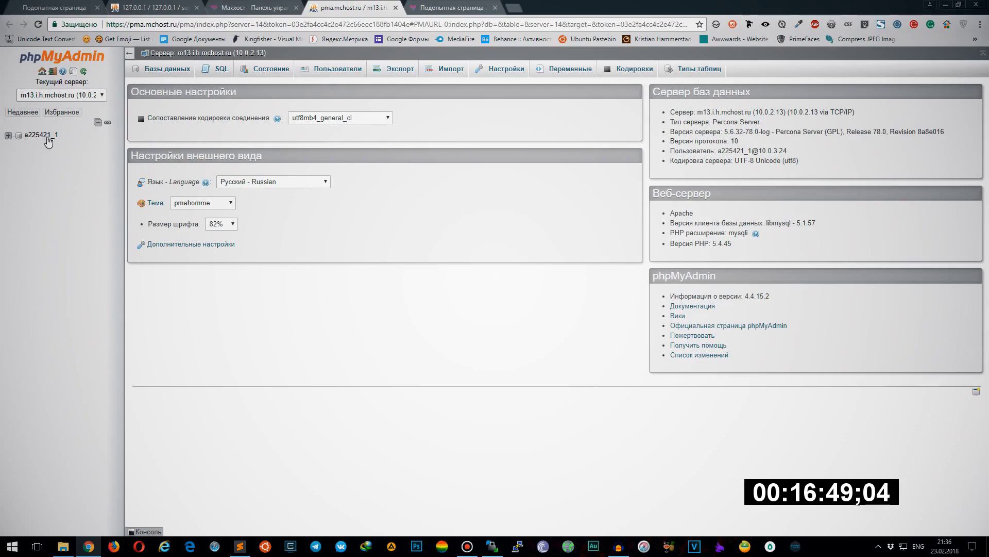
{"action": "left_click", "coordinate": [47, 137]}
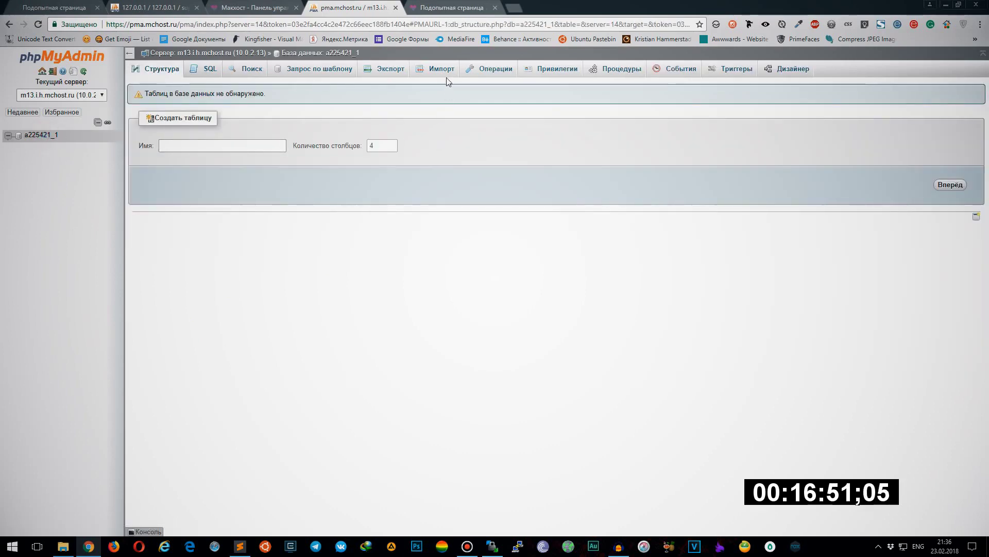
{"action": "left_click", "coordinate": [443, 69]}
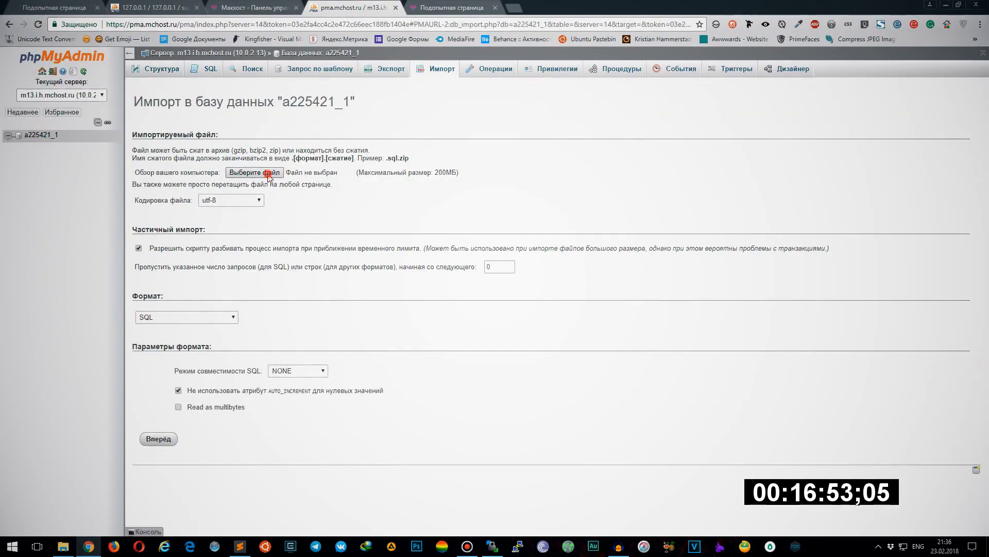
{"action": "left_click", "coordinate": [268, 173]}
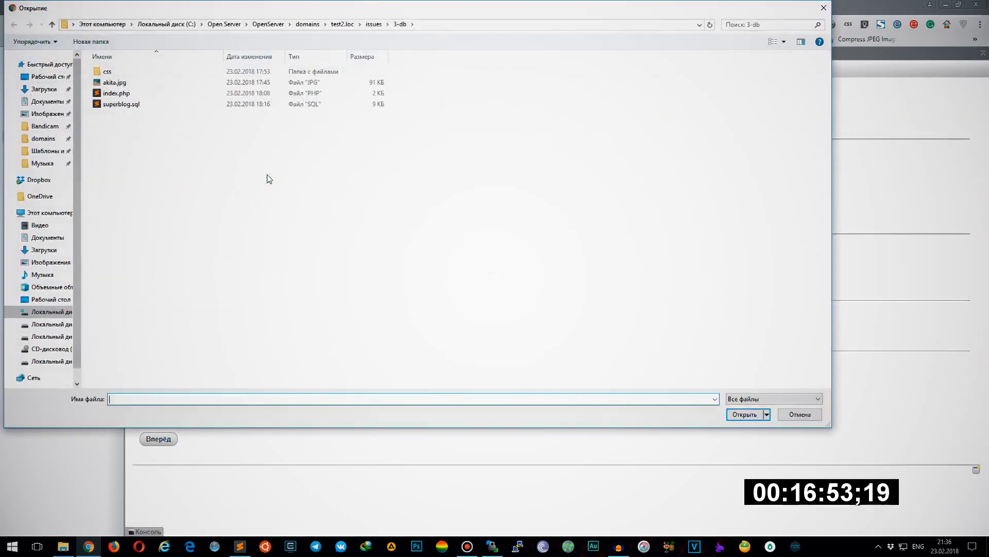
{"action": "double_click", "coordinate": [122, 104]}
{"action": "left_click", "coordinate": [166, 441]}
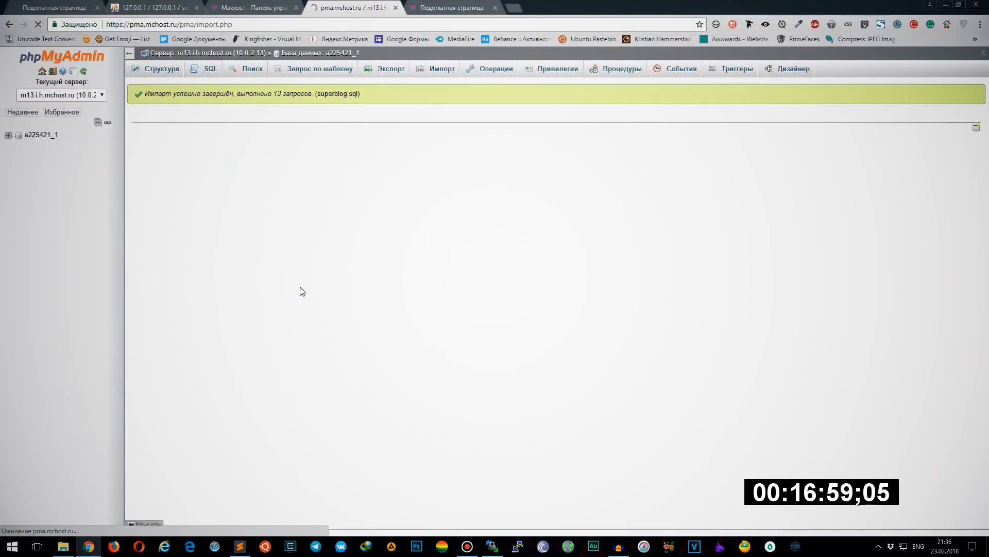
{"action": "left_click", "coordinate": [160, 76]}
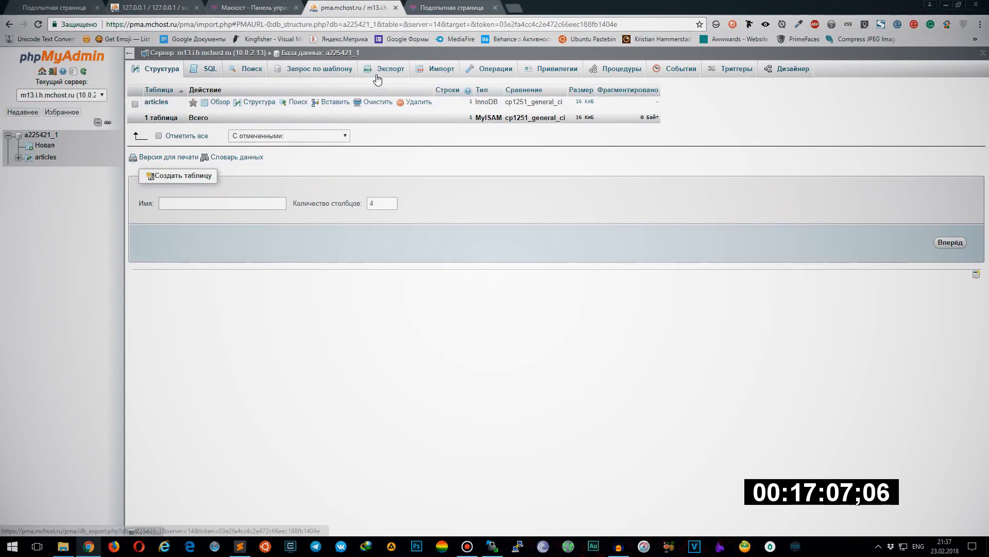
Open the remote index.php and replace 127.0.0.1 on line 23 with the Mchost database host
{"action": "left_click", "coordinate": [252, 7]}
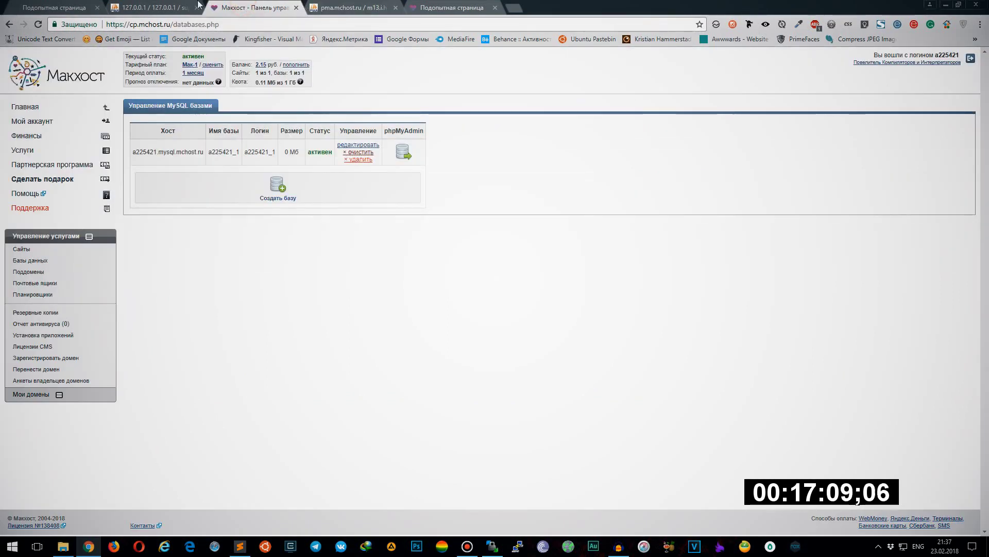
{"action": "left_click", "coordinate": [492, 547]}
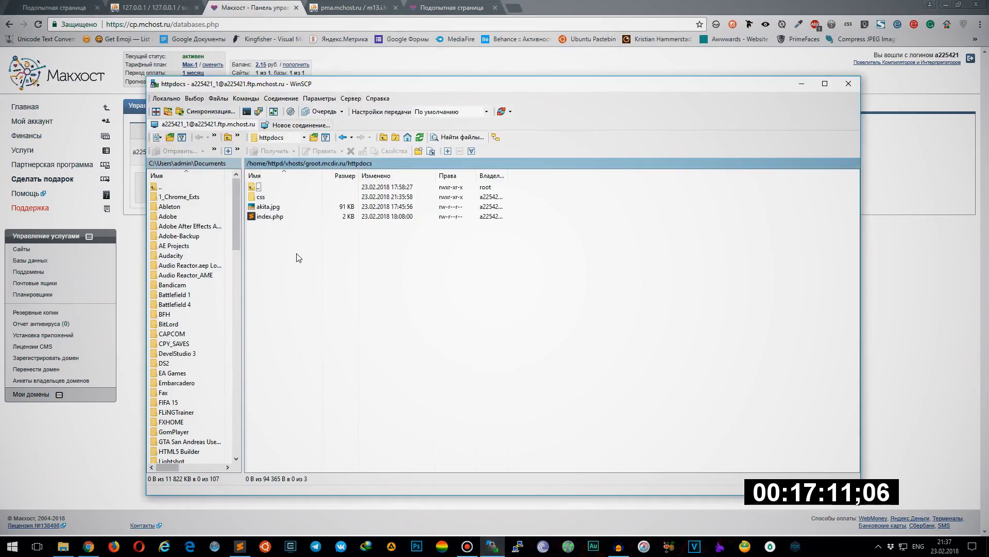
{"action": "double_click", "coordinate": [270, 219]}
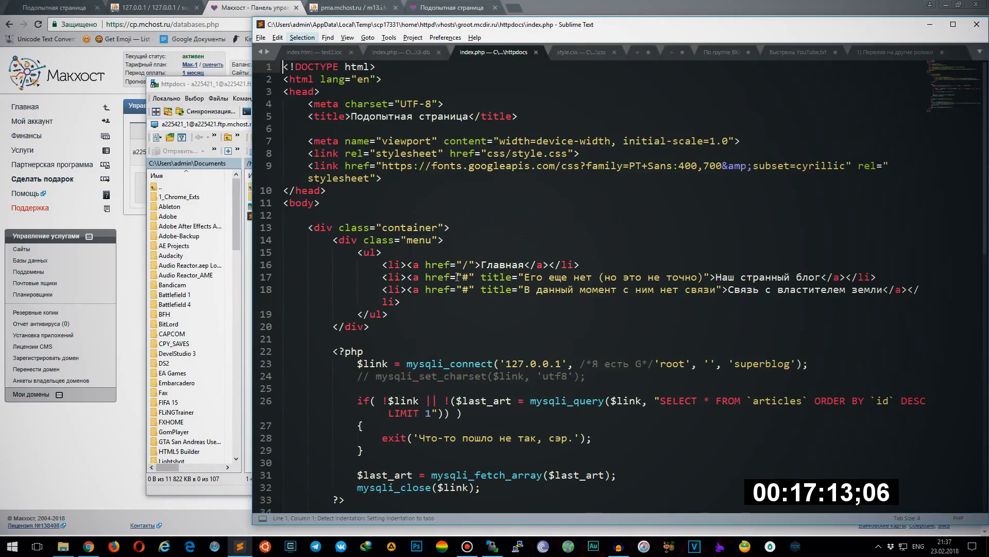
{"action": "scroll", "coordinate": [500, 277], "scroll_direction": "down", "scroll_amount": 4}
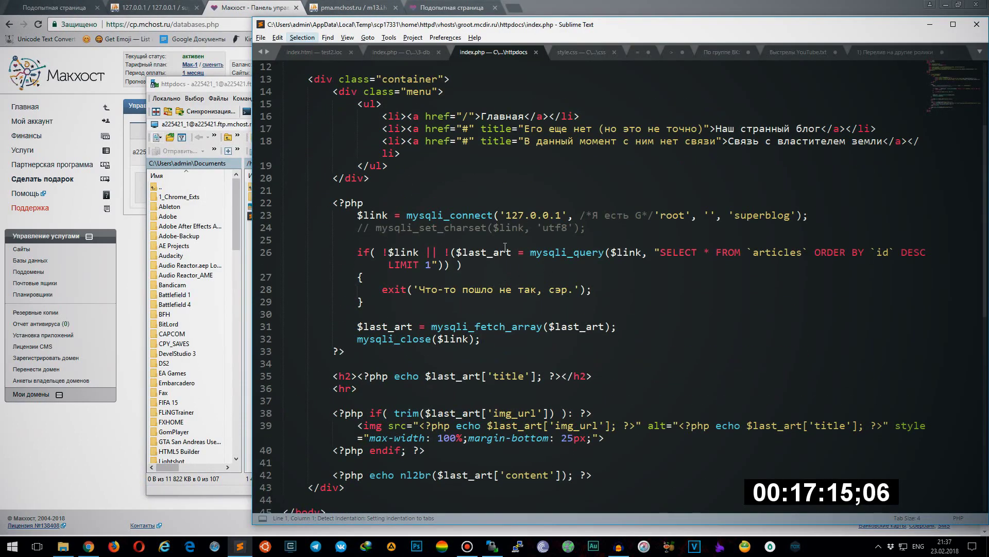
{"action": "left_click", "coordinate": [125, 246]}
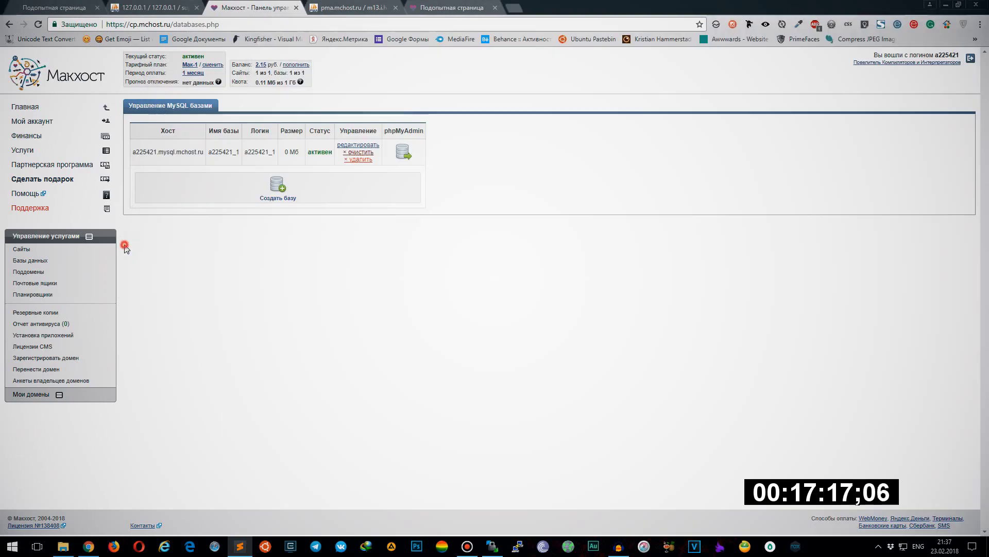
{"action": "left_click_drag", "start_coordinate": [203, 155], "coordinate": [133, 154]}
{"action": "key", "text": "ctrl+c"}
{"action": "key", "text": "alt+Tab"}
{"action": "left_click_drag", "start_coordinate": [505, 215], "coordinate": [563, 215]}
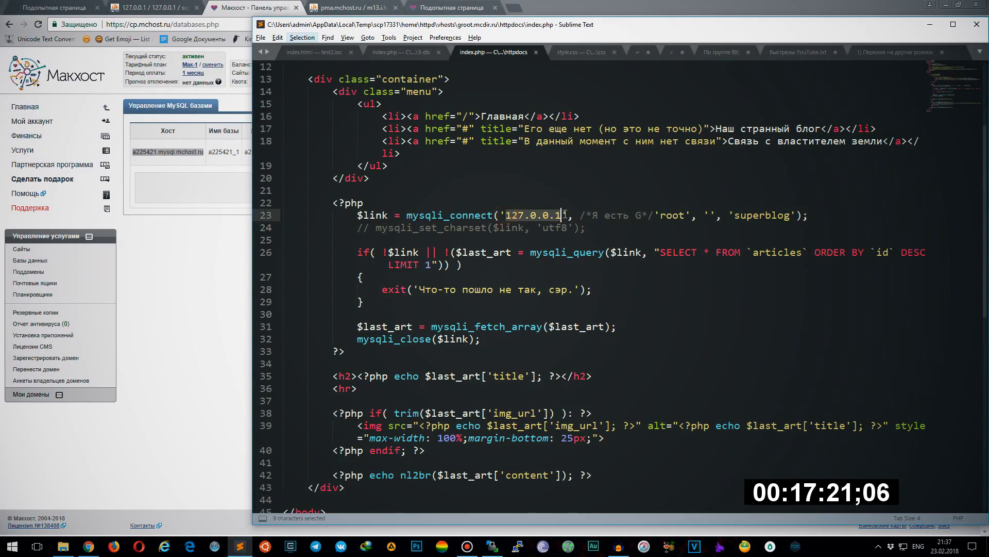
{"action": "key", "text": "ctrl+v"}
Replace root and superblog with the hosting database name, and enter the database password
{"action": "left_click", "coordinate": [199, 212]}
{"action": "double_click", "coordinate": [224, 152]}
{"action": "key", "text": "ctrl+c"}
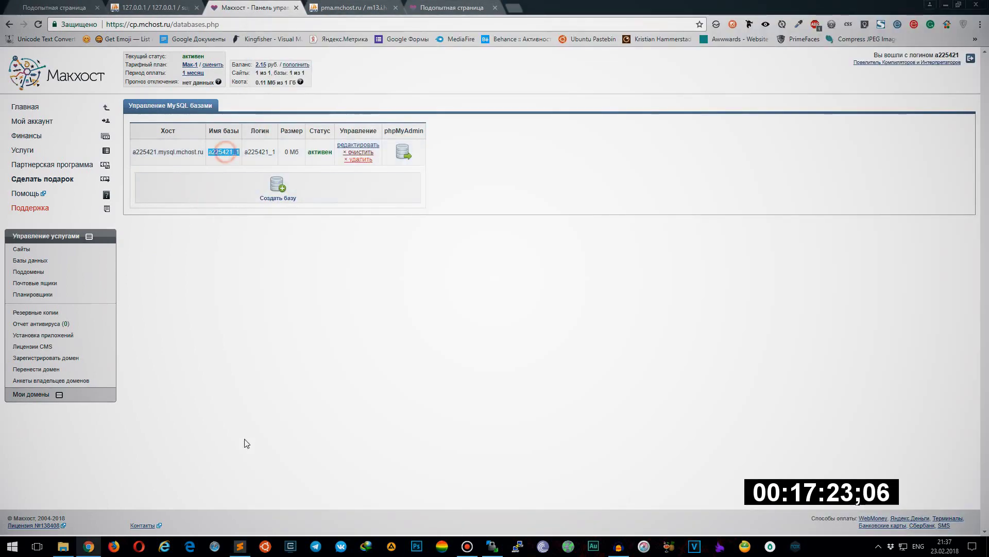
{"action": "left_click", "coordinate": [242, 549]}
{"action": "double_click", "coordinate": [761, 216]}
{"action": "key", "text": "ctrl+v"}
{"action": "double_click", "coordinate": [876, 216]}
{"action": "key", "text": "ctrl+v"}
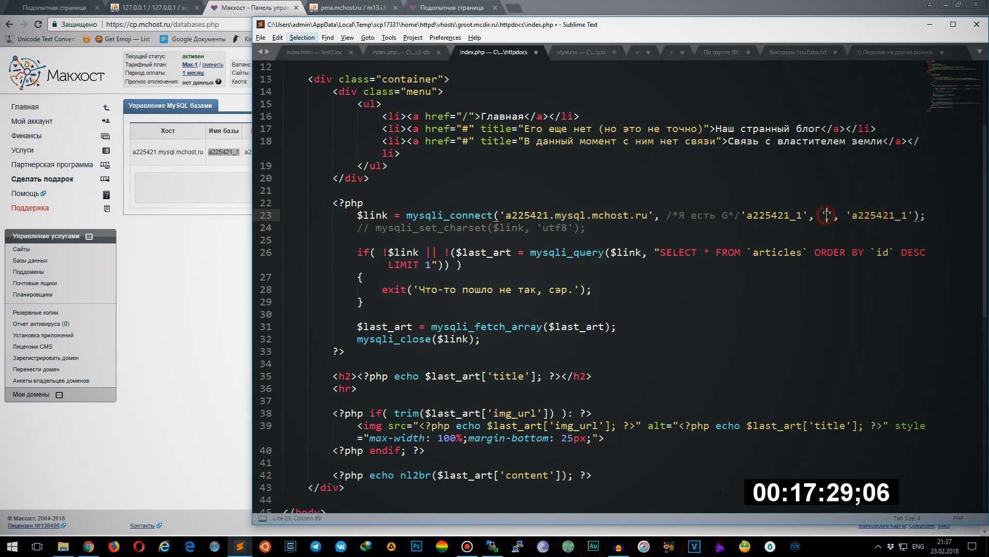
{"action": "type", "text": "imgroo"}
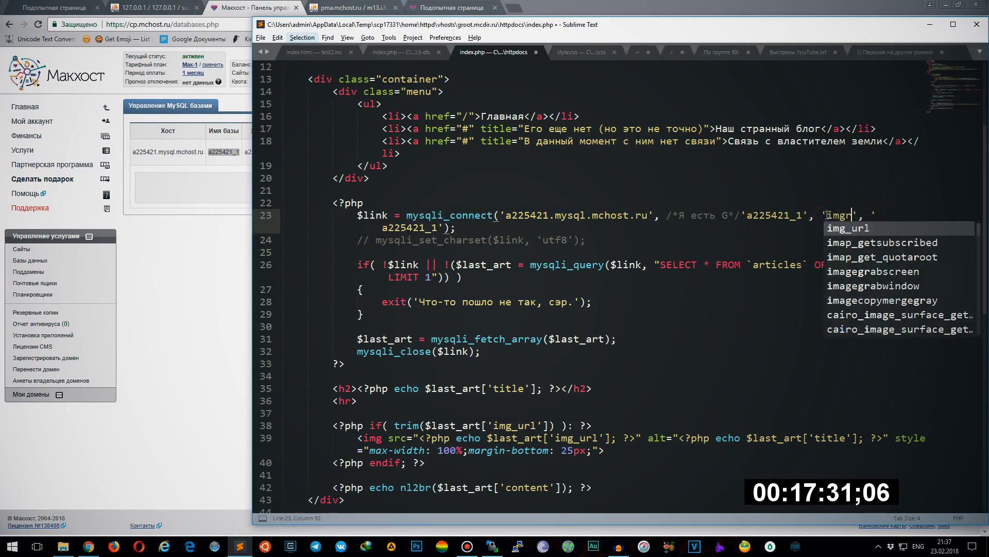
{"action": "type", "text": "t"}
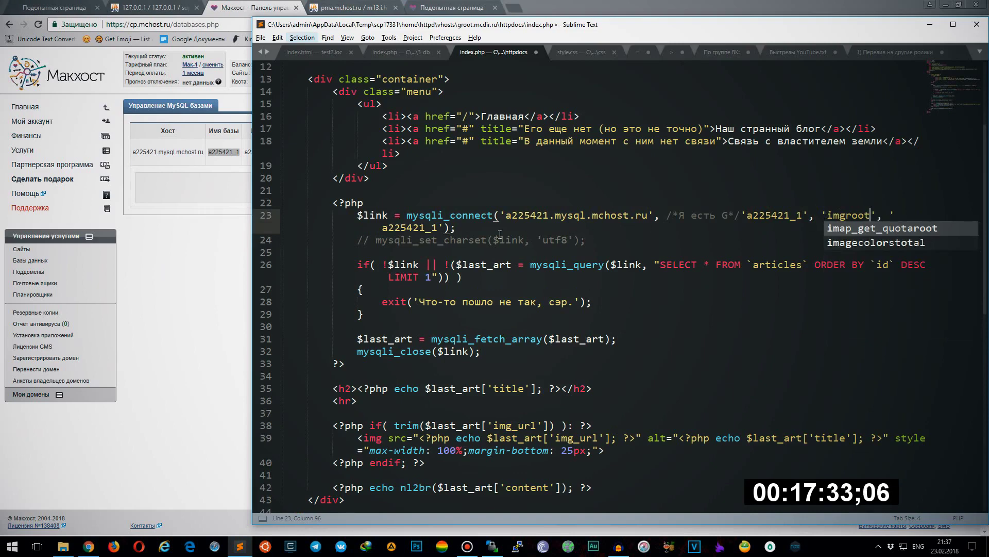
{"action": "left_click", "coordinate": [495, 231]}
Save index.php to upload it to the server, then return to the local 3-db index.php
{"action": "key", "text": "ctrl+s"}
{"action": "left_click", "coordinate": [493, 547]}
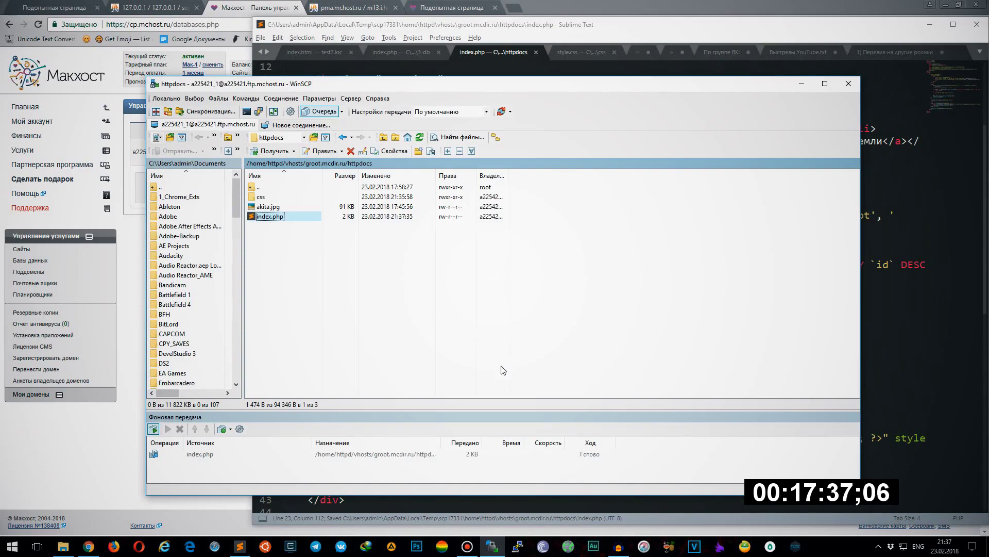
{"action": "left_click", "coordinate": [521, 54]}
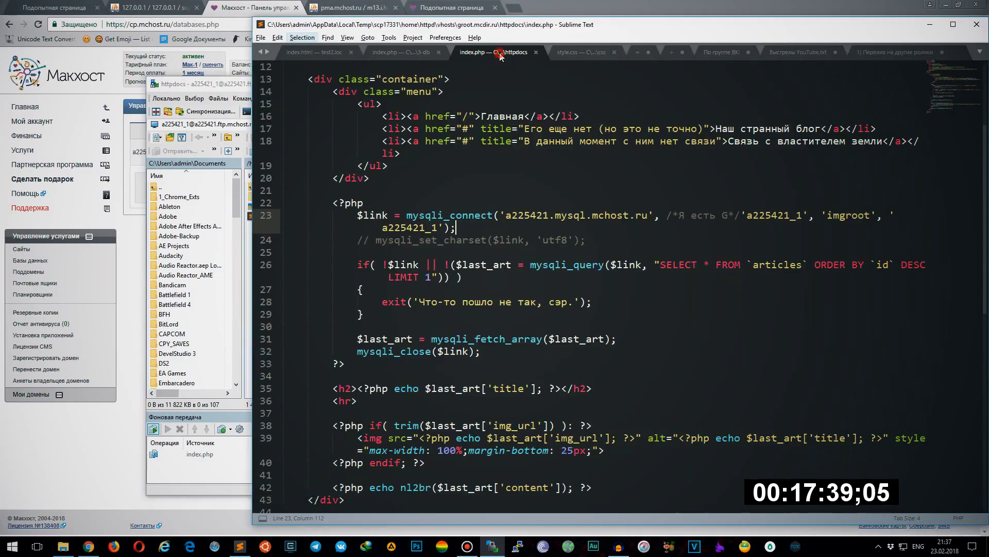
{"action": "left_click", "coordinate": [397, 47]}
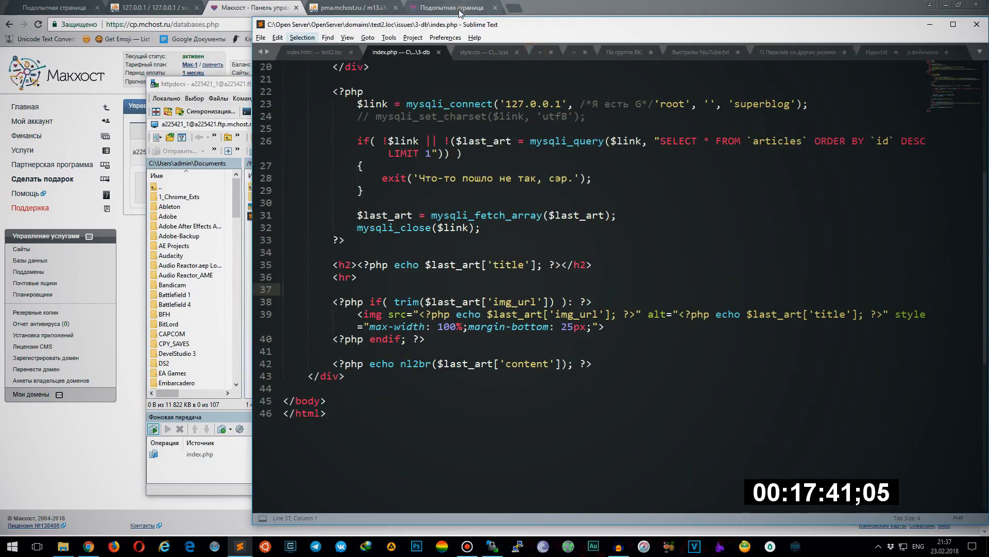
Reload groot.mcdir.ru, then glance at the local superblog structure and the local test page
{"action": "left_click_drag", "start_coordinate": [452, 7], "coordinate": [253, 7]}
{"action": "left_click", "coordinate": [38, 24]}
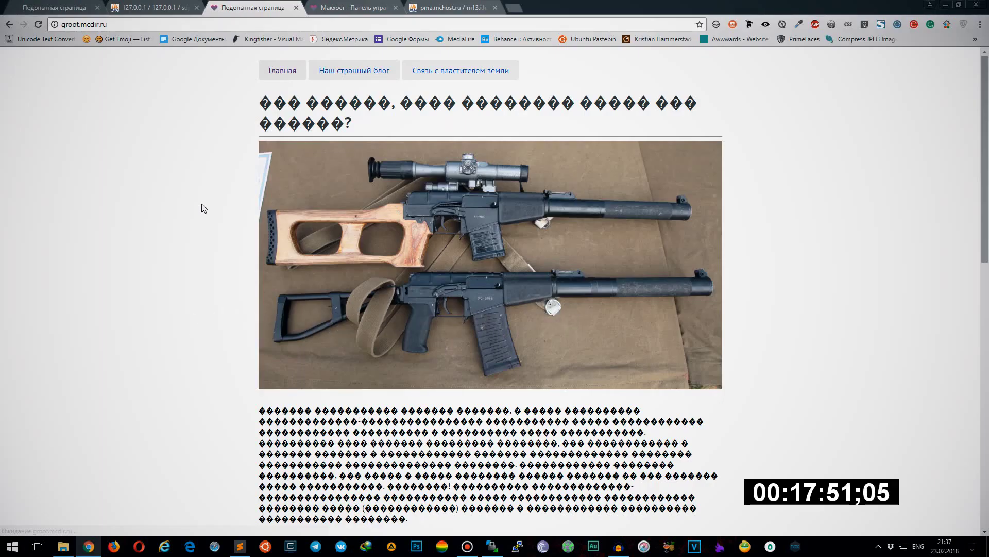
{"action": "left_click_drag", "start_coordinate": [237, 2], "coordinate": [117, 4]}
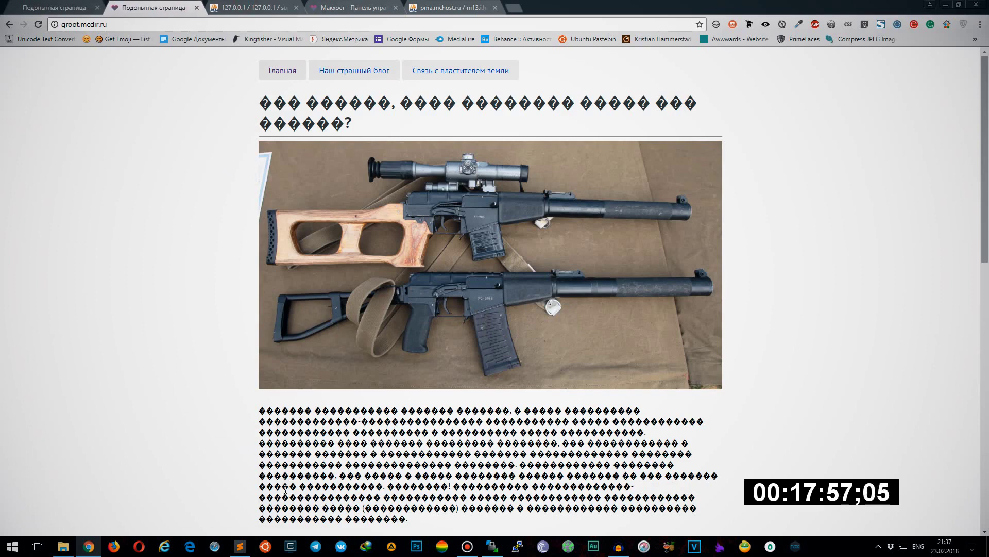
{"action": "left_click", "coordinate": [242, 7]}
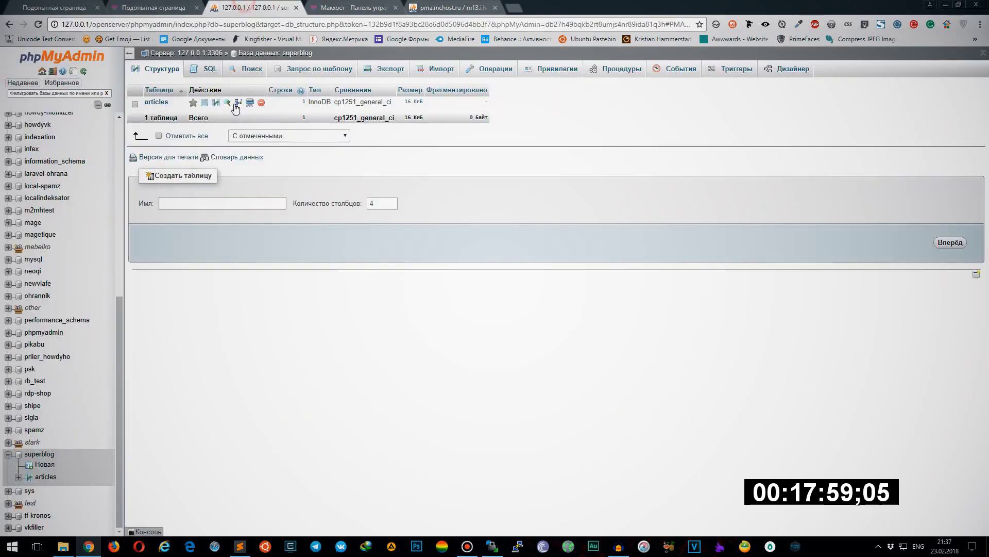
{"action": "left_click", "coordinate": [57, 8]}
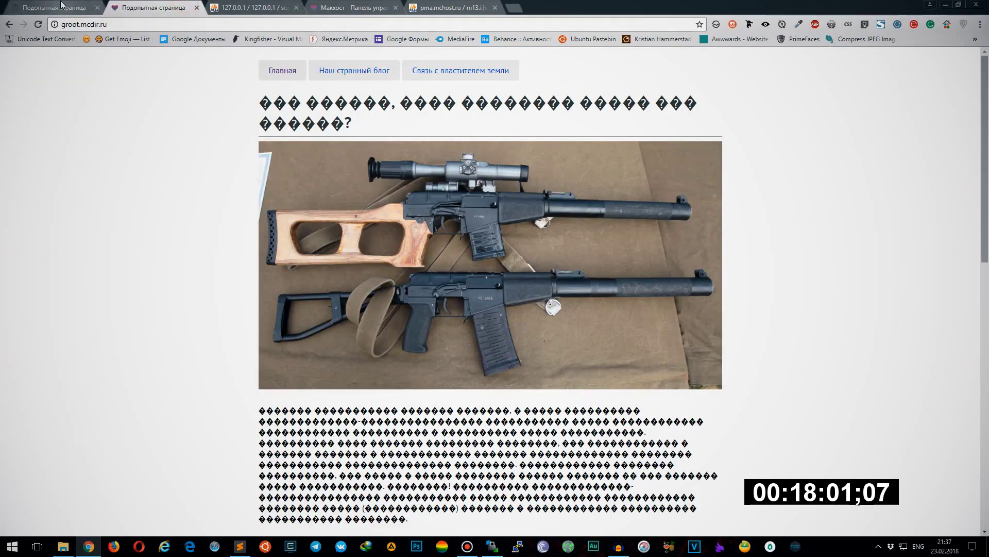
Compare the local article heading with the garbled Cyrillic heading on groot.mcdir.ru
{"action": "left_click_drag", "start_coordinate": [238, 101], "coordinate": [672, 119]}
{"action": "left_click", "coordinate": [156, 188]}
{"action": "key", "text": "ctrl+Tab"}
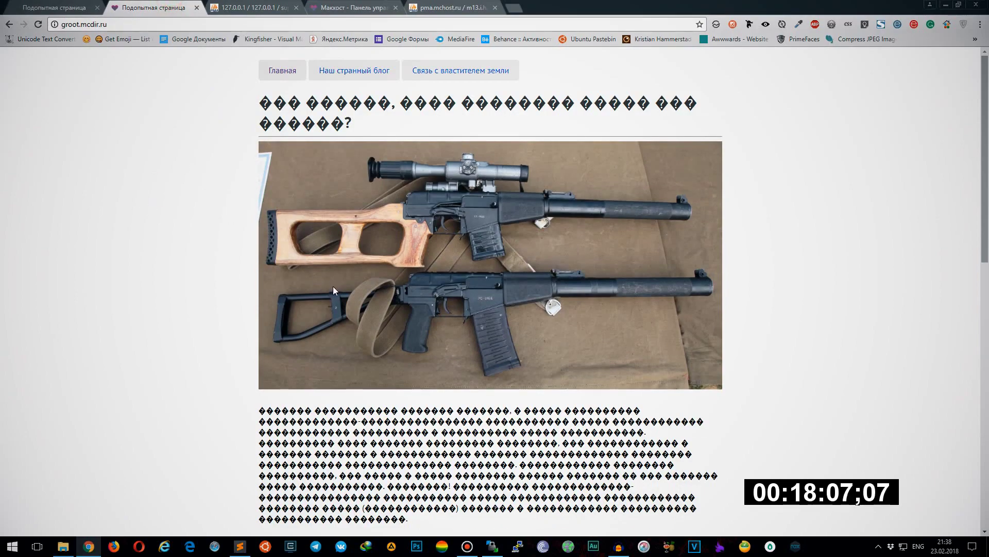
{"action": "scroll", "coordinate": [333, 286], "scroll_direction": "down", "scroll_amount": 15}
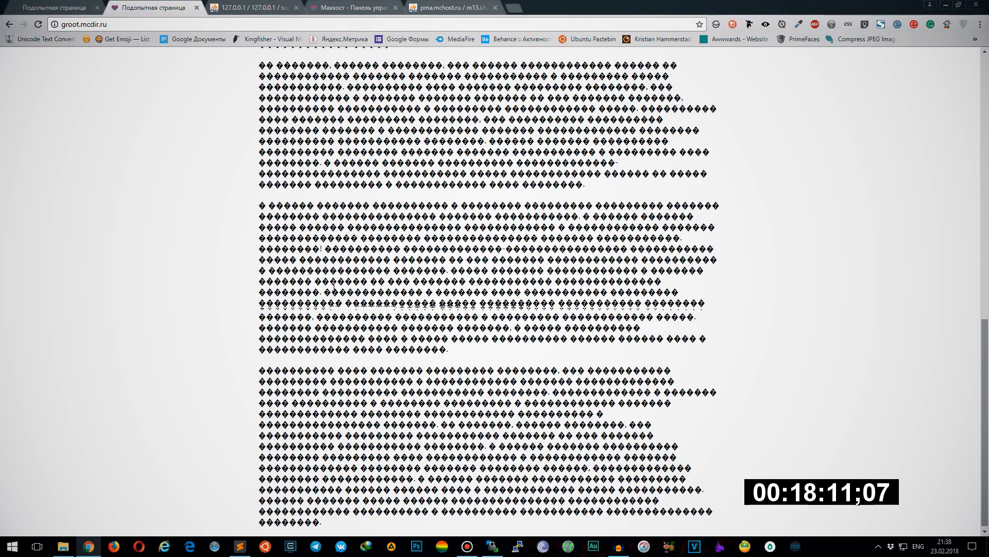
{"action": "scroll", "coordinate": [333, 286], "scroll_direction": "up", "scroll_amount": 15}
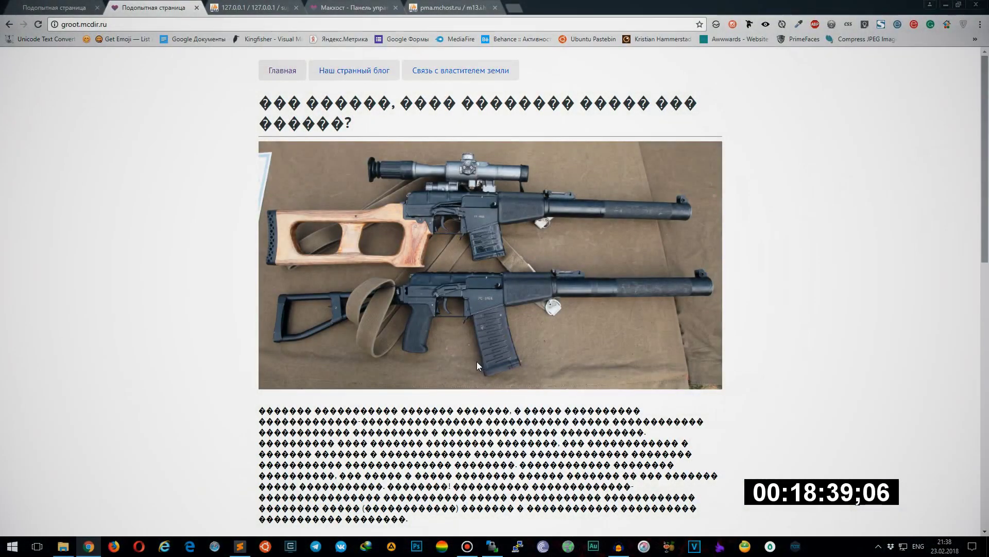
{"action": "triple_click", "coordinate": [367, 129]}
{"action": "left_click", "coordinate": [199, 129]}
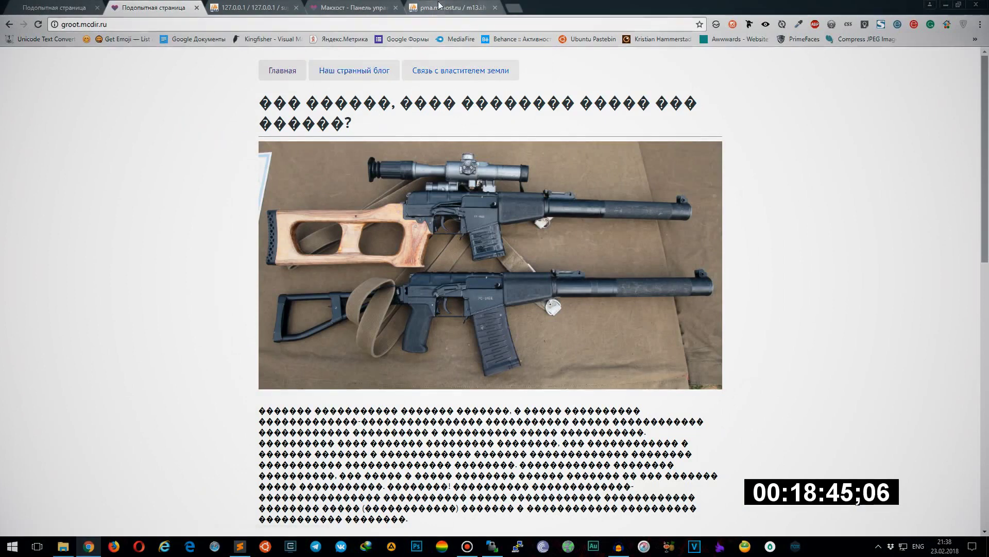
Move the hosting phpMyAdmin tab further left and return to the groot.mcdir.ru page
{"action": "left_click", "coordinate": [453, 7]}
{"action": "left_click_drag", "start_coordinate": [454, 7], "coordinate": [356, 7]}
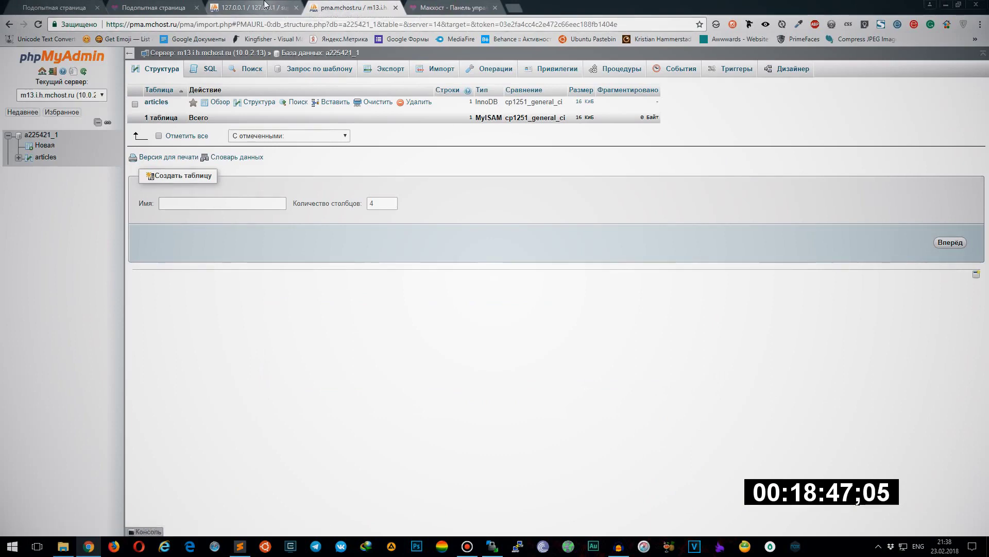
{"action": "left_click", "coordinate": [154, 7]}
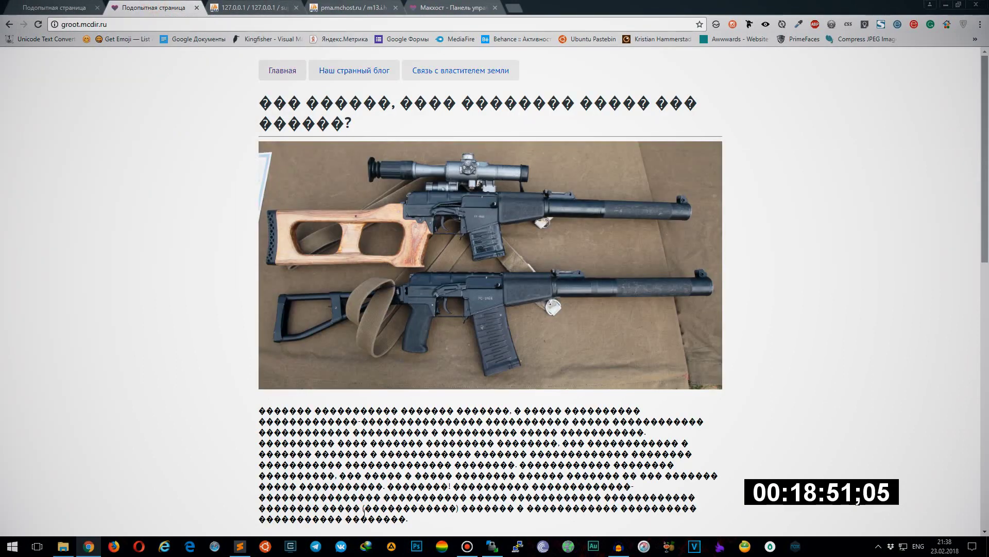
{"action": "left_click", "coordinate": [240, 546]}
Open the local 3-db index.php in Sublime Text and scroll through its code
{"action": "left_click", "coordinate": [63, 546]}
{"action": "double_click", "coordinate": [115, 102]}
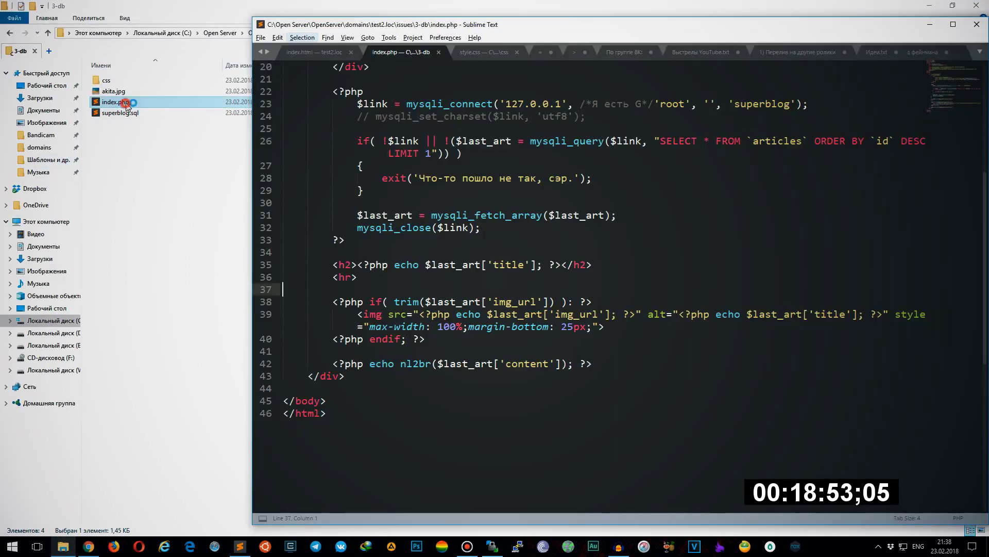
{"action": "left_click", "coordinate": [361, 79]}
{"action": "scroll", "coordinate": [400, 271], "scroll_direction": "up", "scroll_amount": 6}
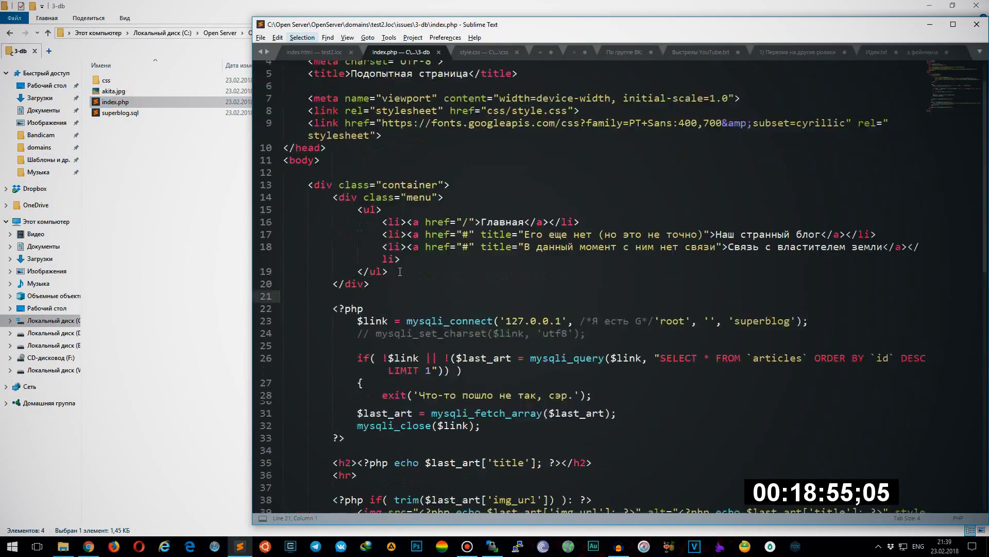
{"action": "scroll", "coordinate": [400, 272], "scroll_direction": "up", "scroll_amount": 2}
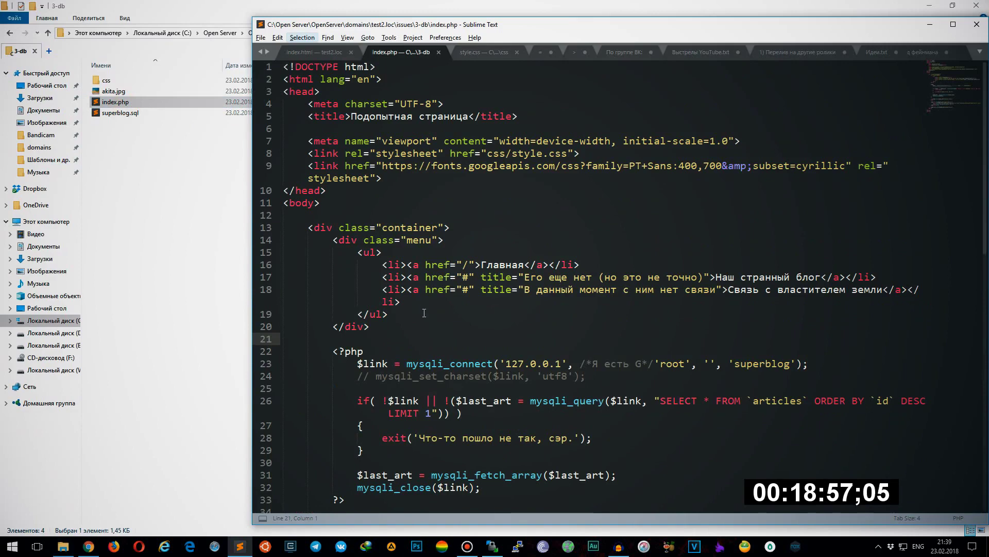
{"action": "scroll", "coordinate": [424, 311], "scroll_direction": "down", "scroll_amount": 3}
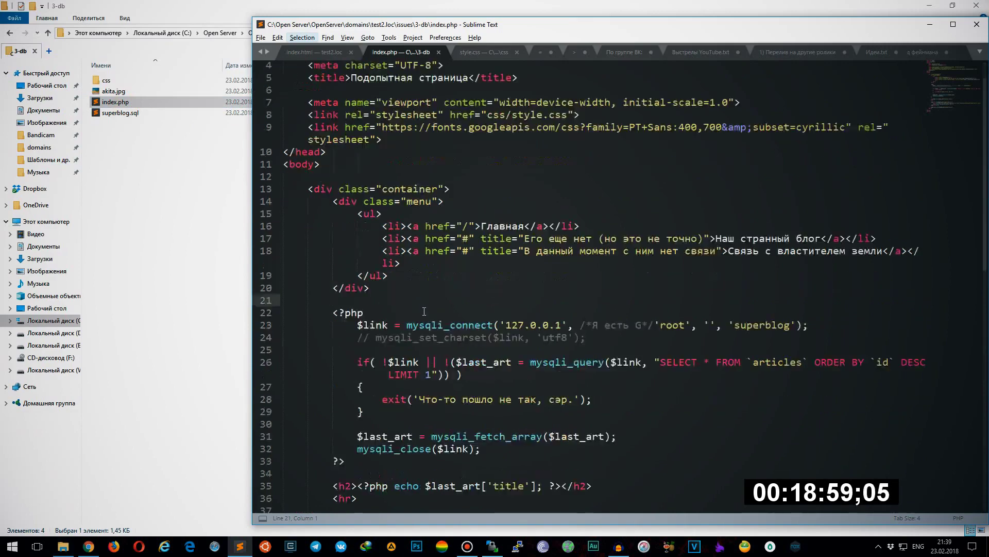
Select mysqli_connect on line 23, the connection to 127.0.0.1's superblog database
{"action": "double_click", "coordinate": [475, 253]}
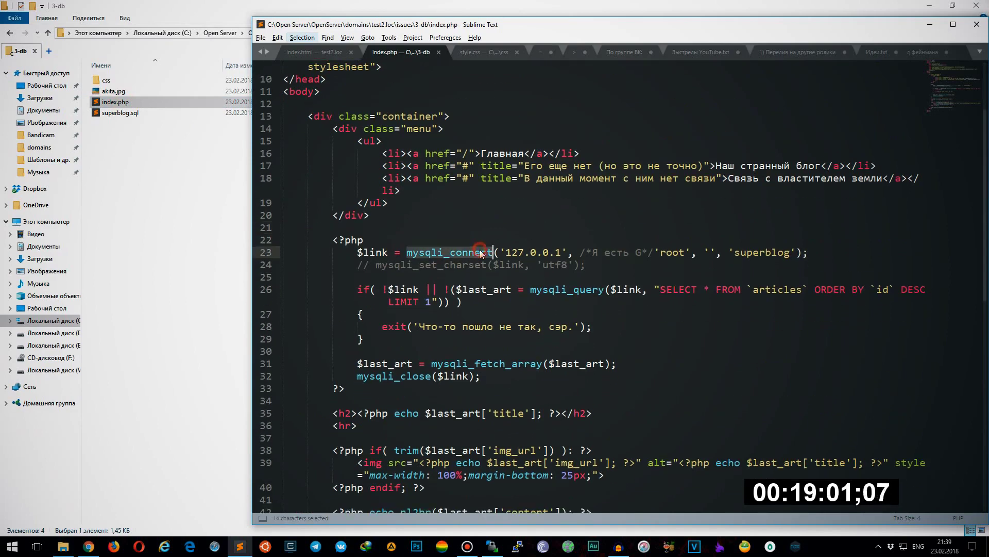
{"action": "left_click", "coordinate": [407, 252]}
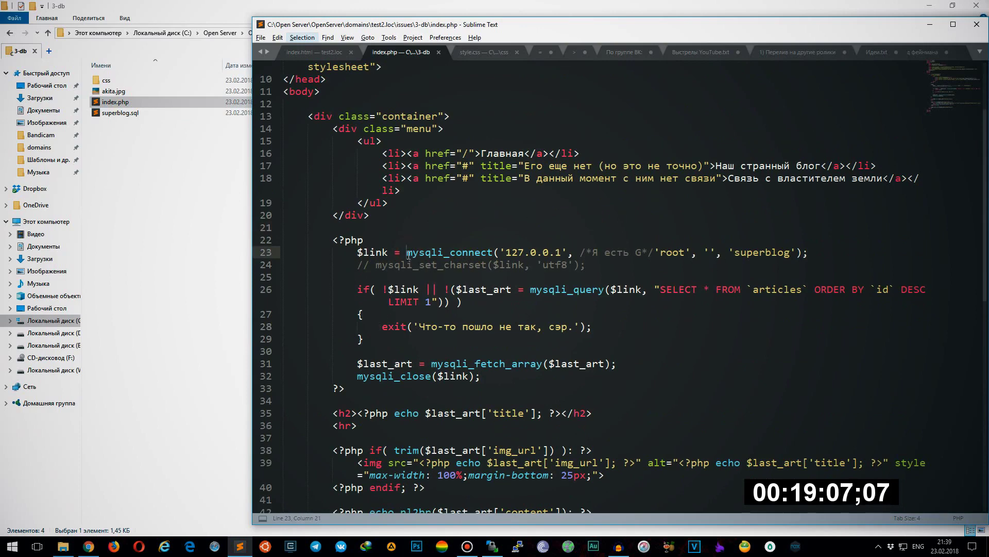
{"action": "left_click_drag", "start_coordinate": [408, 254], "coordinate": [492, 253]}
{"action": "left_click", "coordinate": [878, 546]}
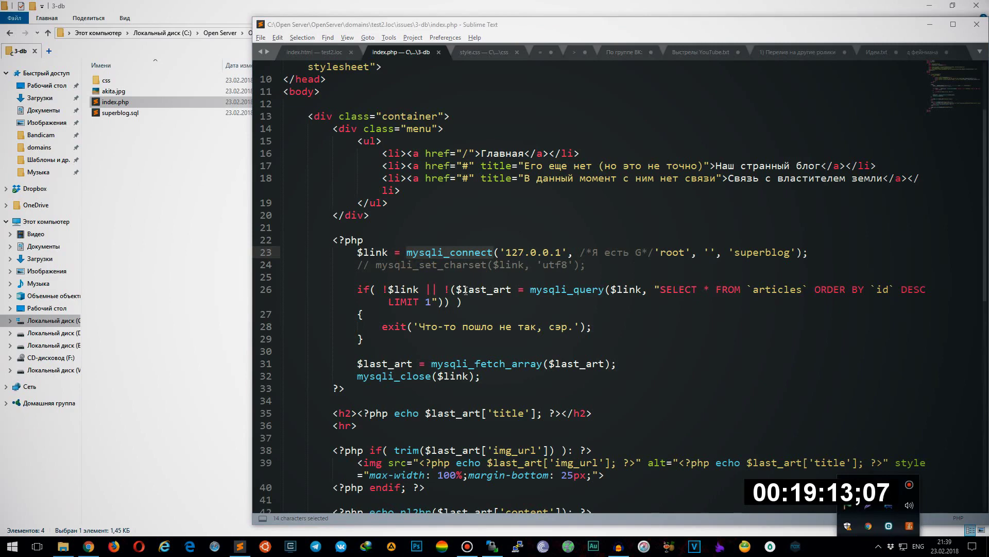
{"action": "left_click", "coordinate": [422, 274]}
{"action": "left_click", "coordinate": [406, 253]}
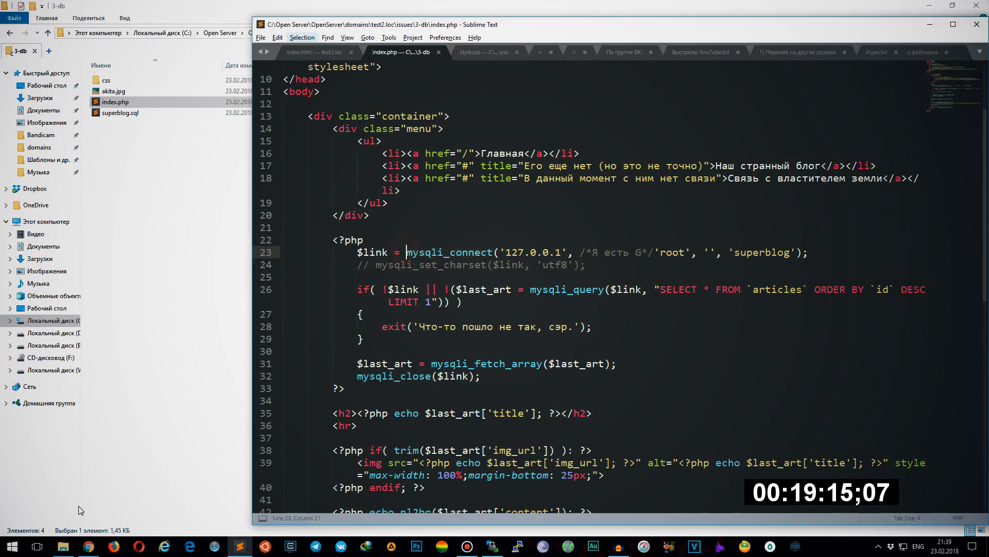
{"action": "left_click", "coordinate": [87, 547]}
Select the garbled remote heading, then go to the local 127.0.0.1 phpMyAdmin server home
{"action": "triple_click", "coordinate": [360, 126]}
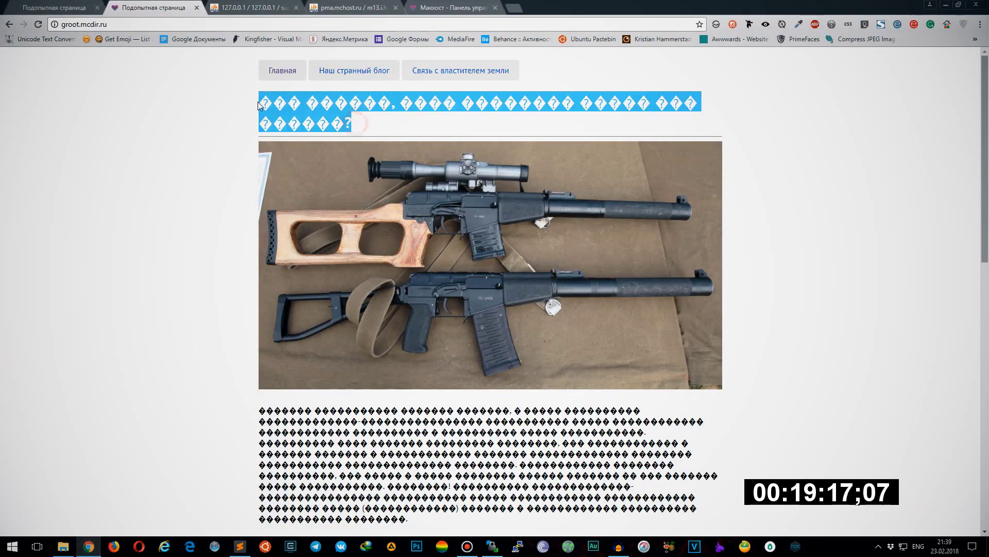
{"action": "left_click", "coordinate": [240, 112]}
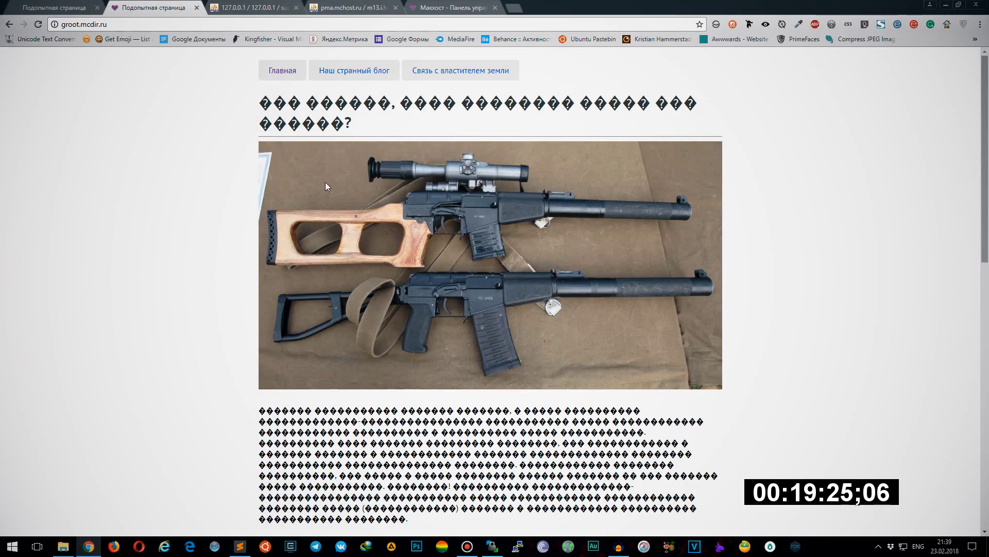
{"action": "left_click_drag", "start_coordinate": [363, 126], "coordinate": [259, 103]}
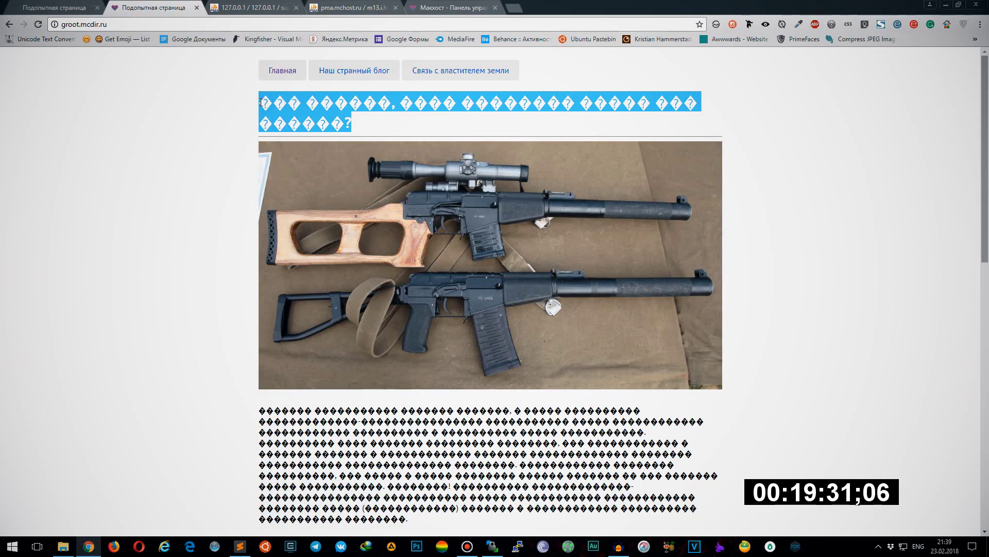
{"action": "left_click", "coordinate": [261, 103]}
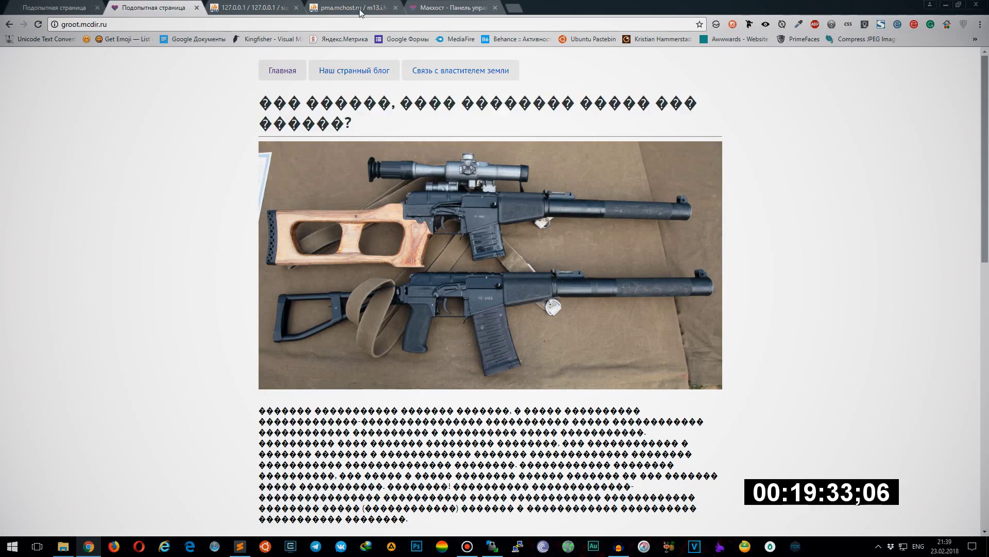
{"action": "left_click", "coordinate": [351, 7]}
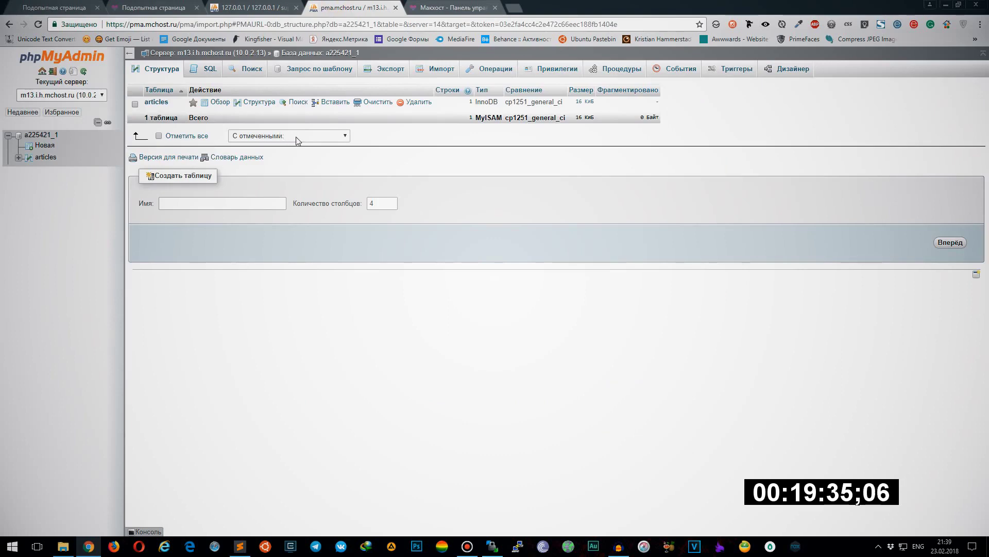
{"action": "left_click", "coordinate": [253, 8]}
{"action": "left_click", "coordinate": [198, 53]}
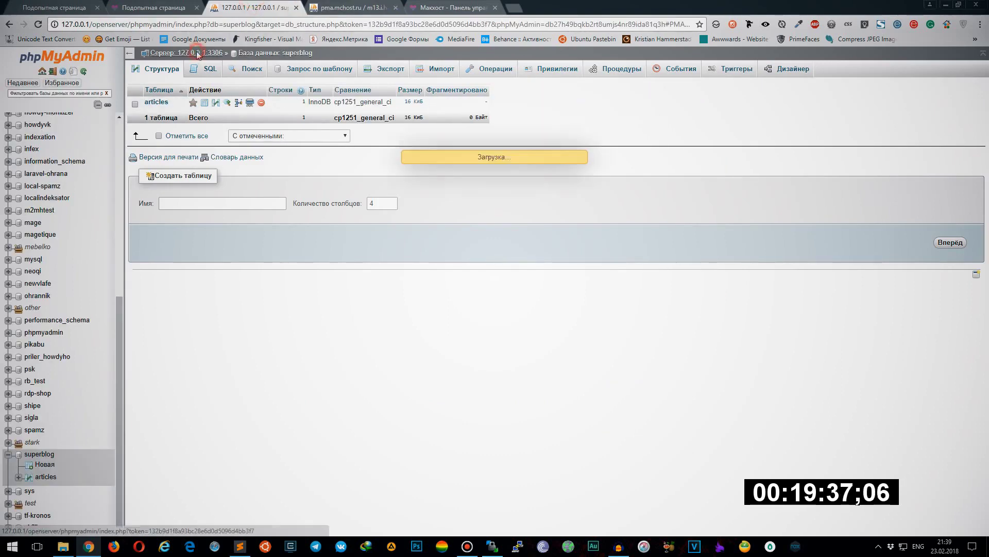
Open the databases list and fill in the new database name mage from earlier entries
{"action": "left_click", "coordinate": [168, 71]}
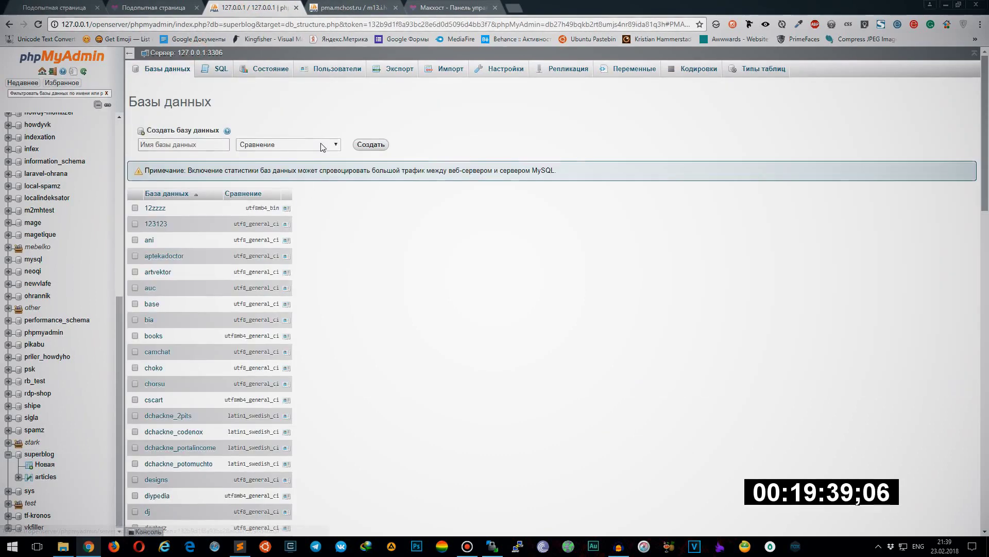
{"action": "left_click", "coordinate": [196, 144]}
{"action": "left_click", "coordinate": [212, 144]}
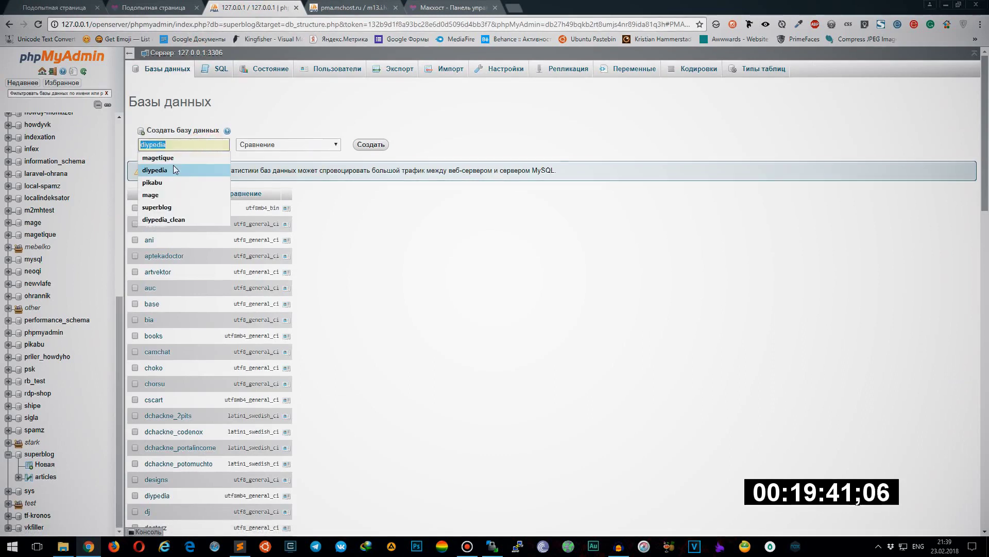
{"action": "left_click", "coordinate": [179, 193]}
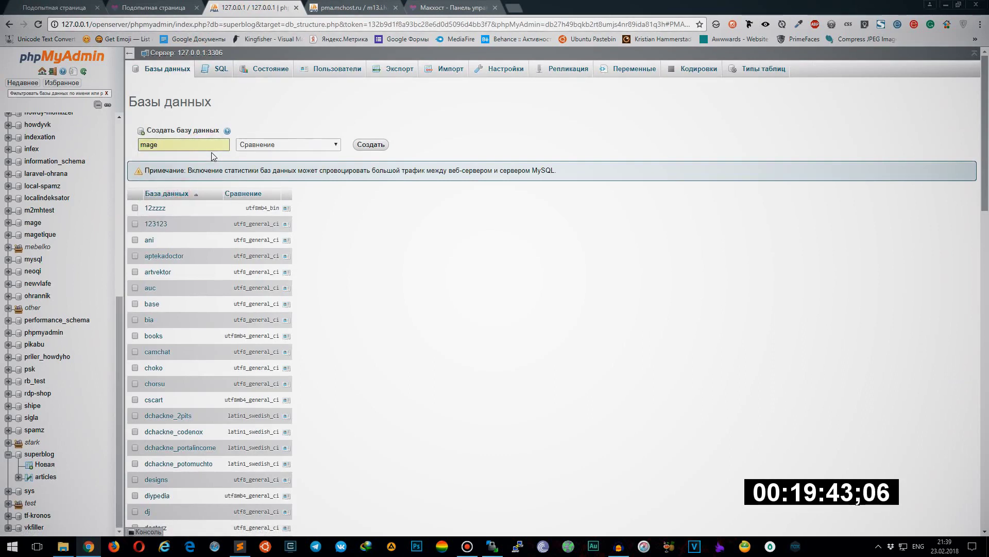
Choose utf8mb4_general_ci as the new database's collation
{"action": "left_click", "coordinate": [275, 145]}
{"action": "left_click_drag", "start_coordinate": [336, 160], "coordinate": [332, 286]}
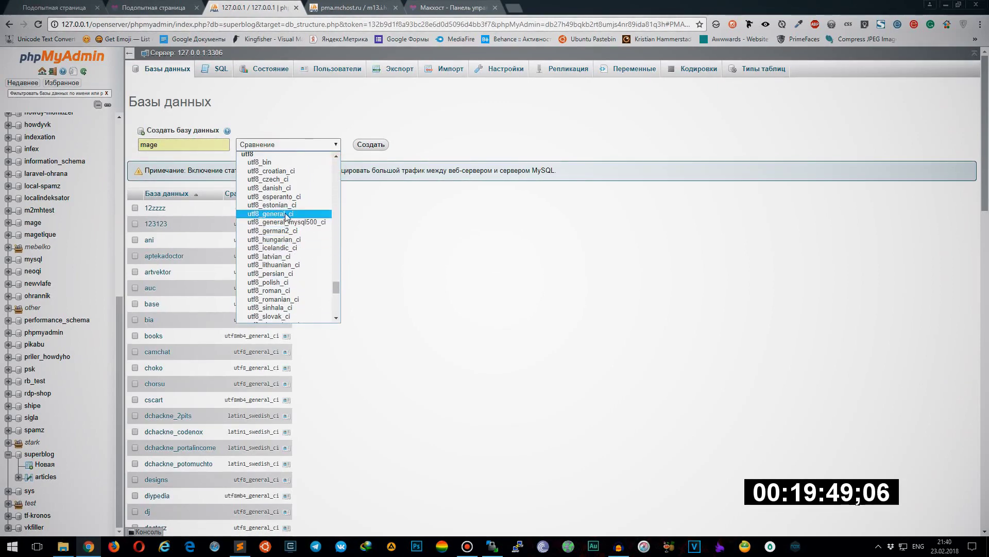
{"action": "scroll", "coordinate": [286, 217], "scroll_direction": "down", "scroll_amount": 5}
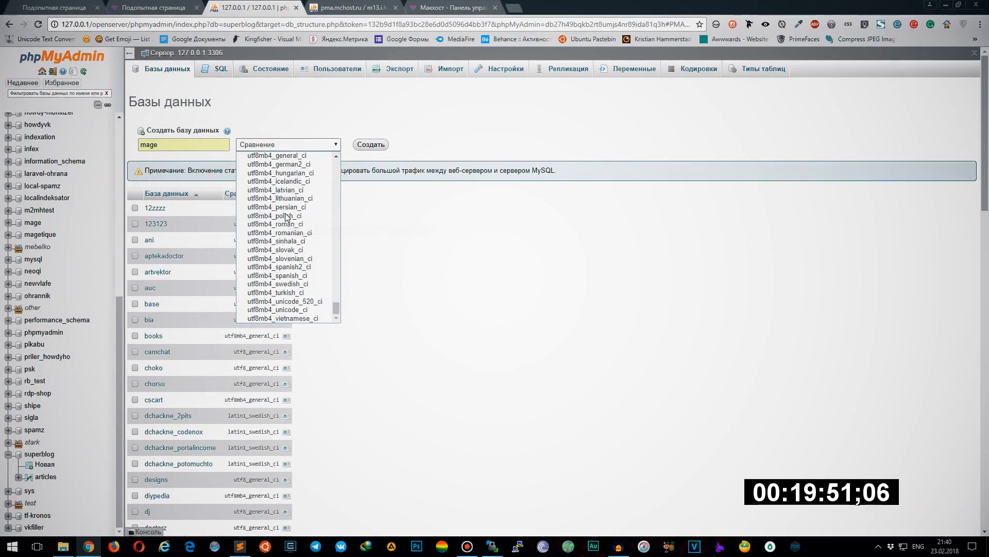
{"action": "scroll", "coordinate": [286, 216], "scroll_direction": "up", "scroll_amount": 4}
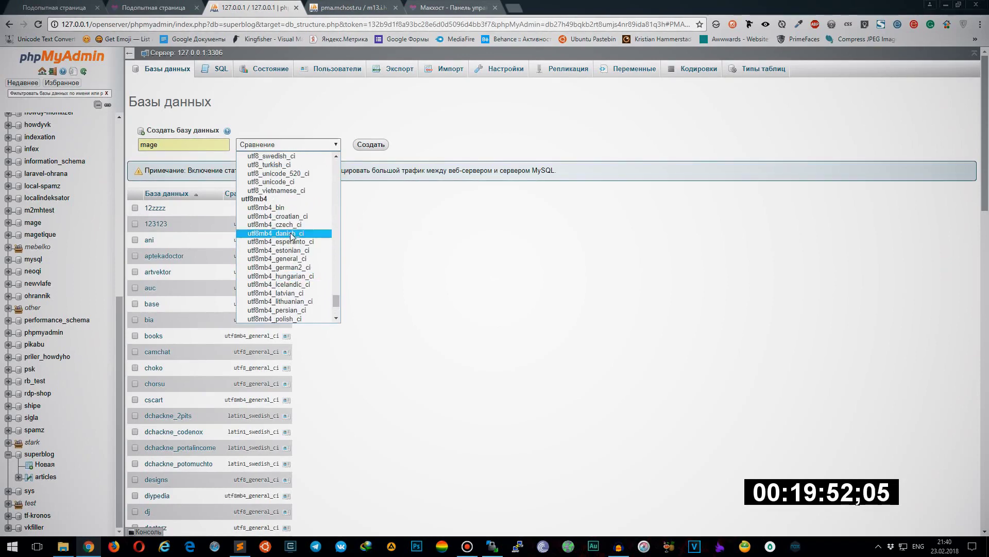
{"action": "left_click", "coordinate": [301, 259]}
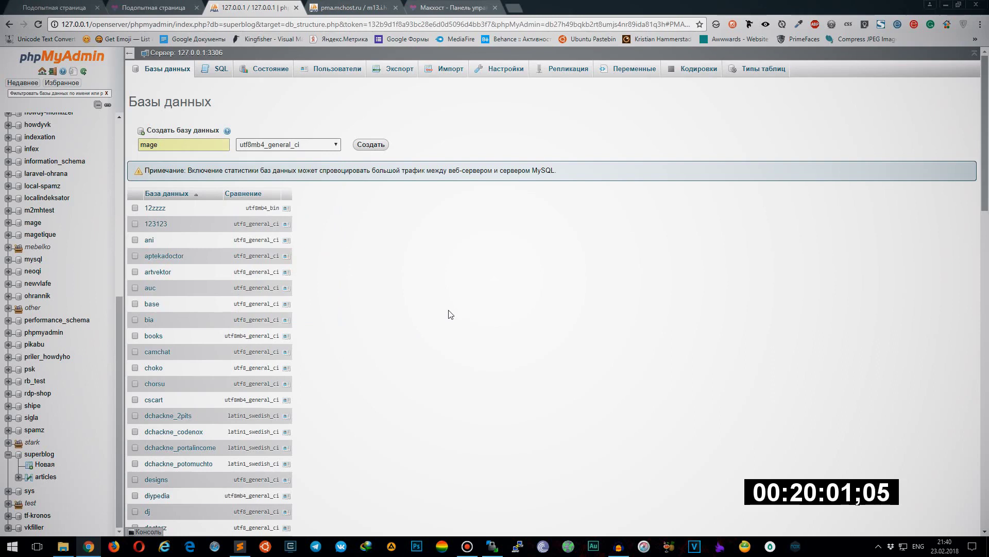
{"action": "left_click", "coordinate": [307, 144]}
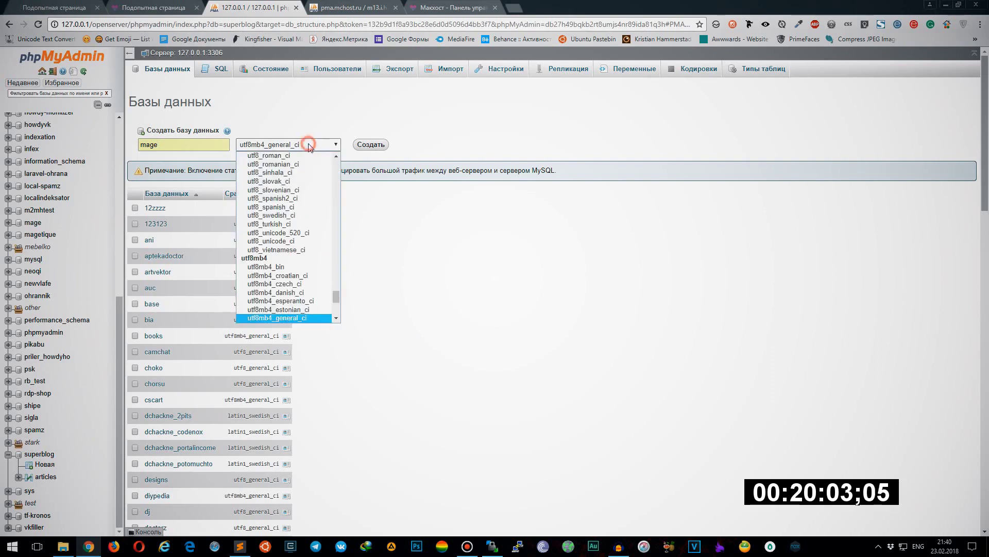
{"action": "left_click", "coordinate": [310, 146]}
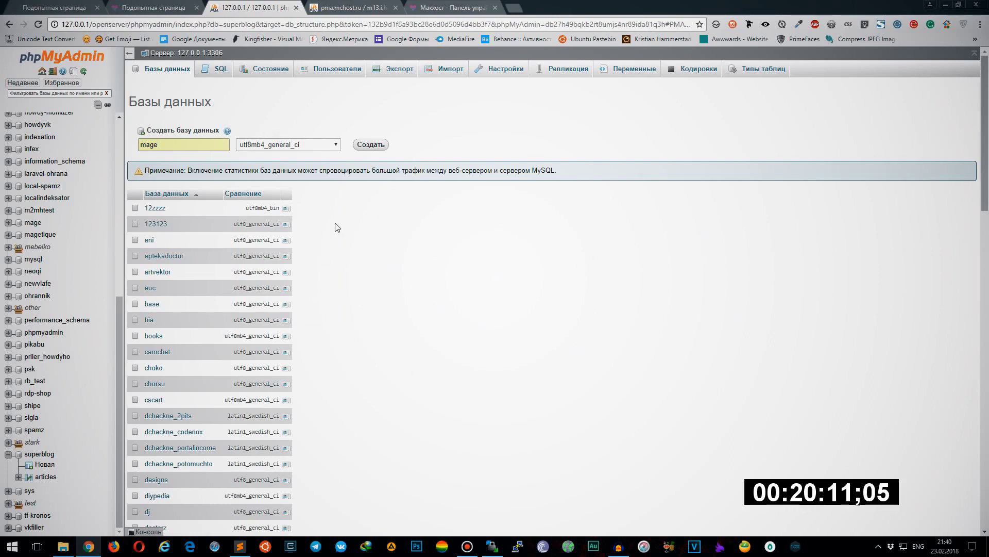
{"action": "left_click", "coordinate": [309, 146]}
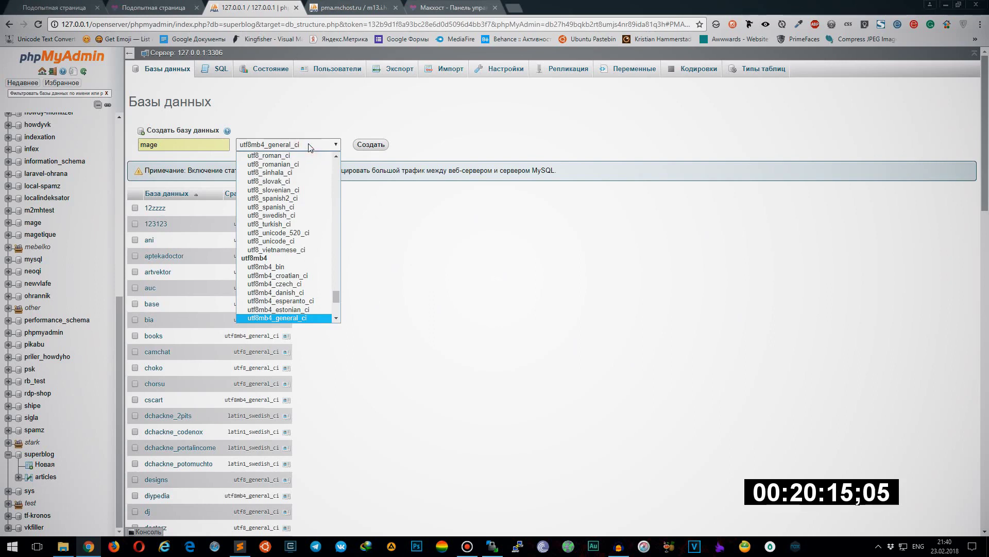
{"action": "left_click", "coordinate": [291, 318]}
Extend the name to mage123 and create the database
{"action": "left_click", "coordinate": [197, 144]}
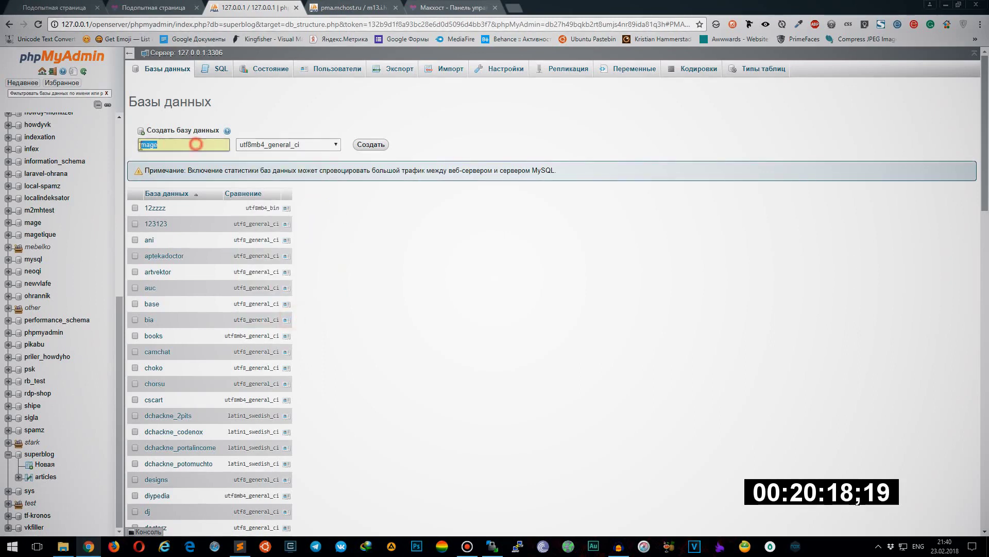
{"action": "left_click", "coordinate": [366, 147]}
{"action": "left_click", "coordinate": [193, 145]}
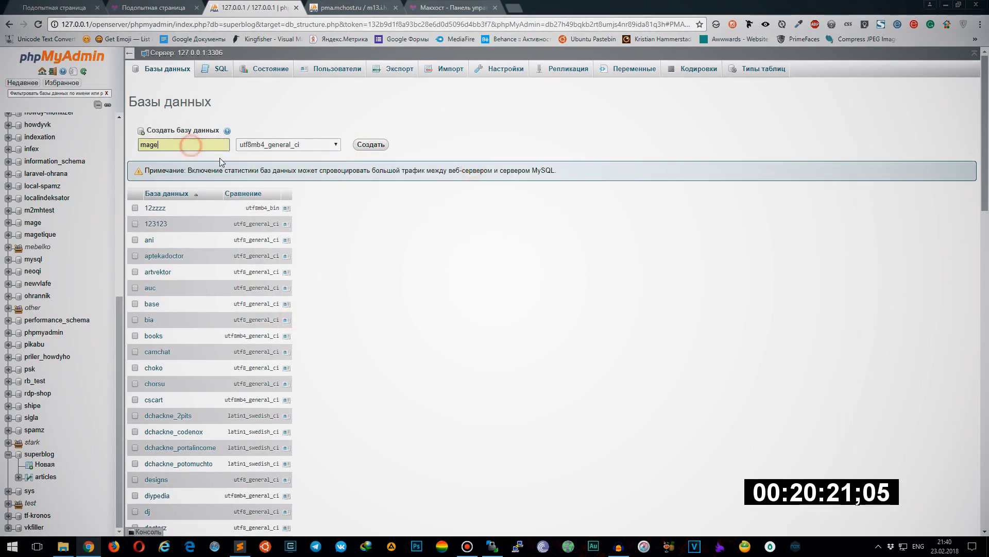
{"action": "type", "text": "123"}
{"action": "left_click", "coordinate": [371, 145]}
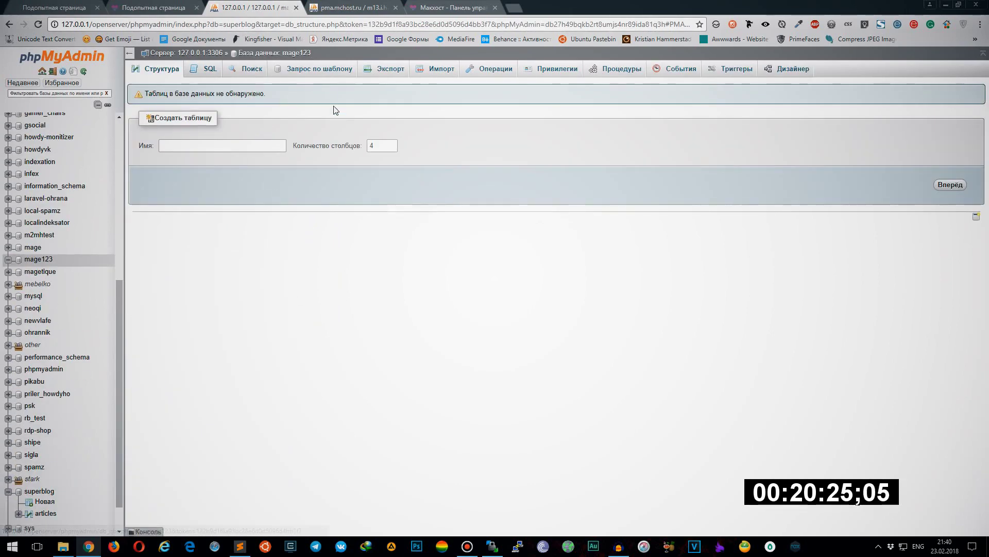
{"action": "left_click", "coordinate": [231, 146]}
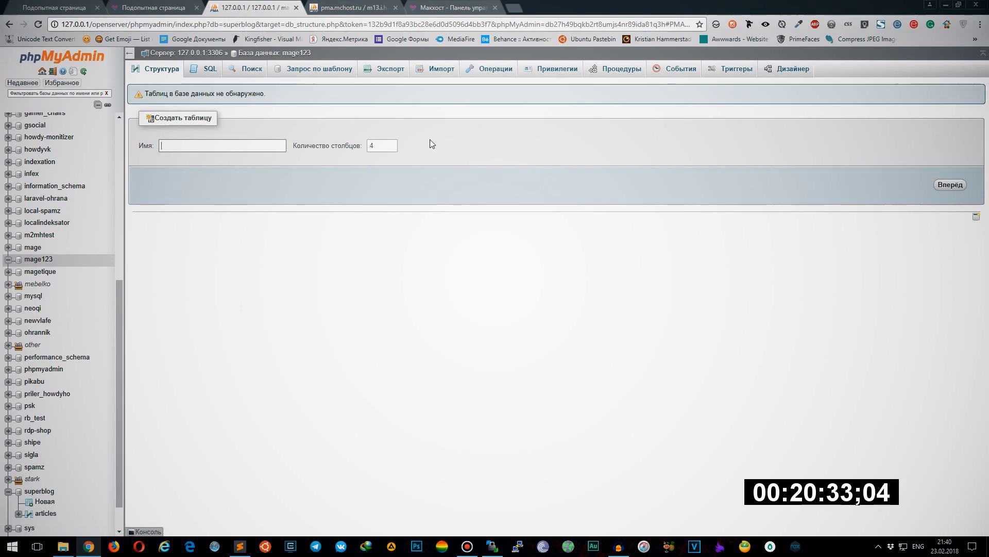
{"action": "left_click", "coordinate": [251, 145]}
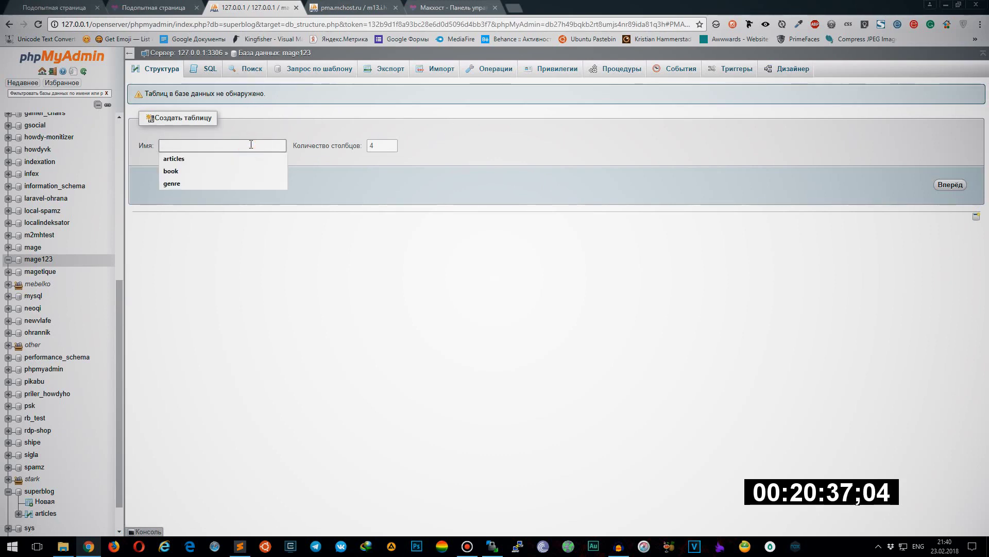
{"action": "left_click", "coordinate": [268, 116]}
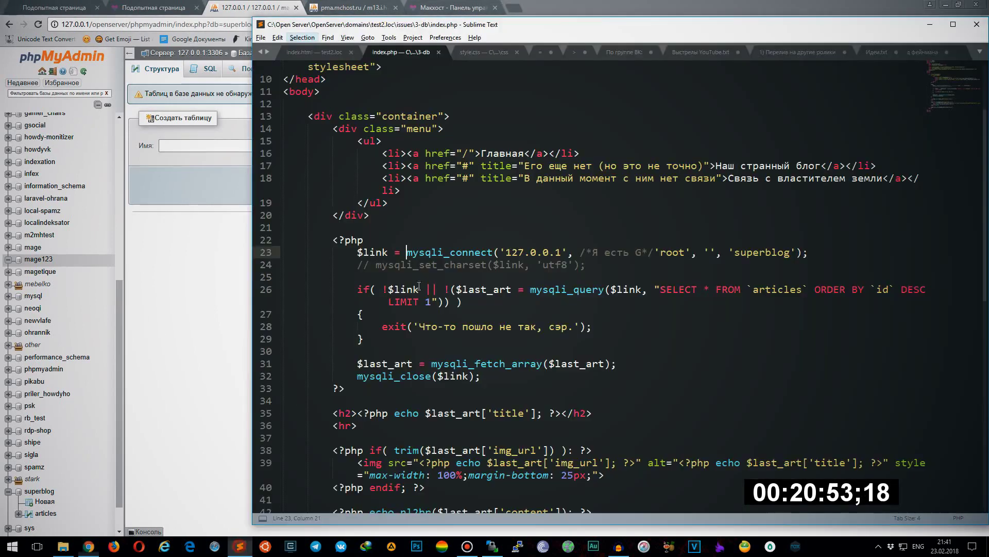
{"action": "left_click", "coordinate": [240, 546]}
{"action": "left_click", "coordinate": [408, 229]}
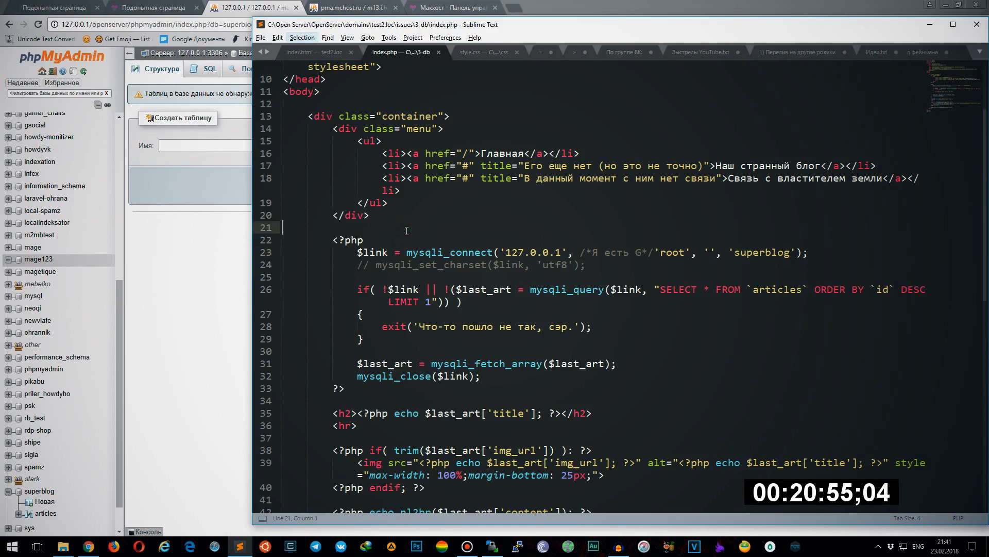
{"action": "left_click", "coordinate": [229, 196]}
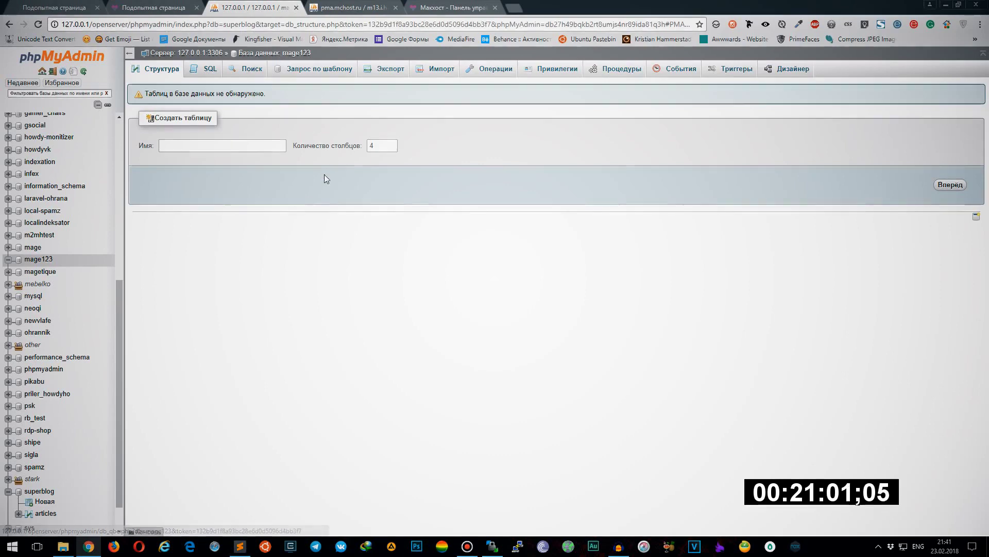
{"action": "left_click", "coordinate": [240, 546]}
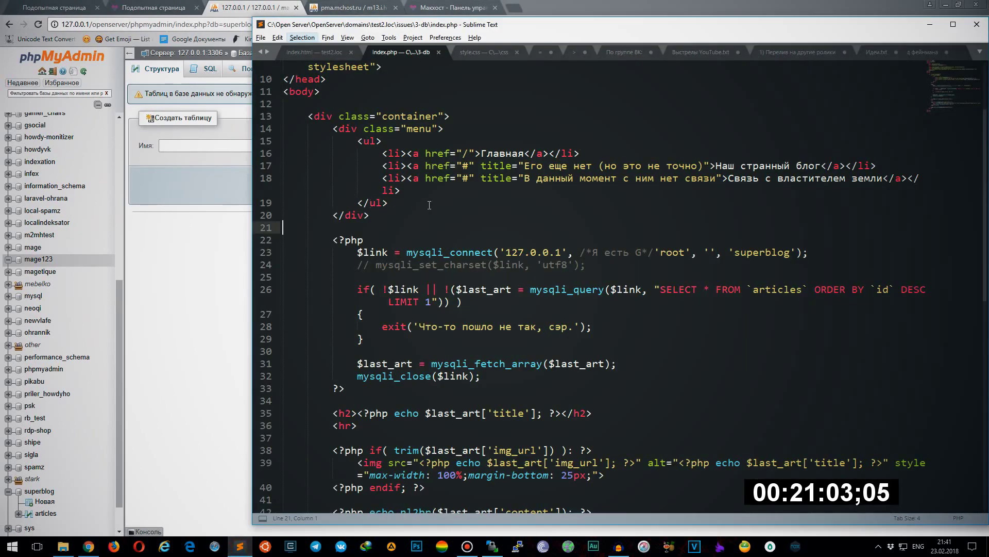
{"action": "left_click", "coordinate": [381, 221]}
{"action": "left_click", "coordinate": [189, 210]}
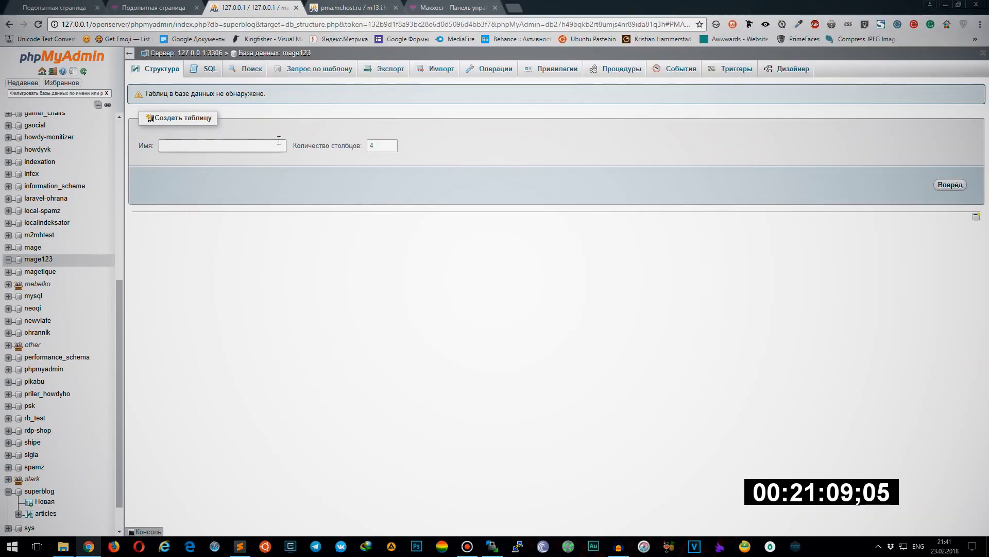
{"action": "left_click", "coordinate": [494, 77]}
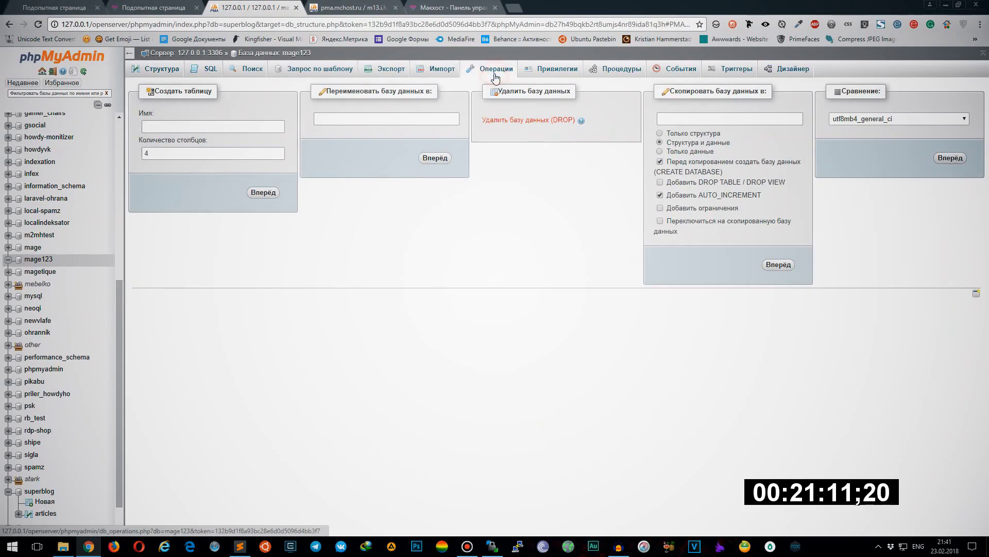
{"action": "left_click", "coordinate": [867, 119]}
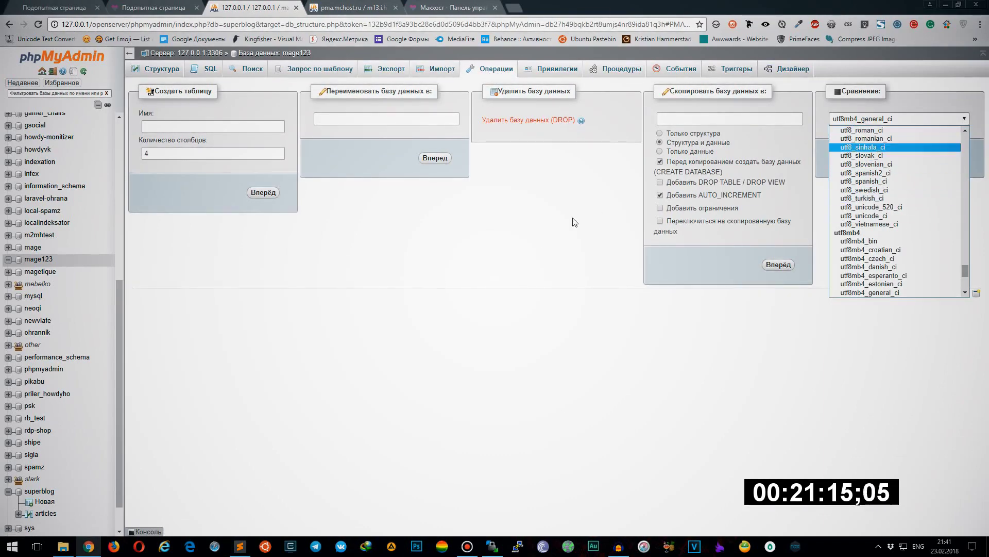
{"action": "left_click", "coordinate": [561, 245]}
{"action": "left_click", "coordinate": [173, 78]}
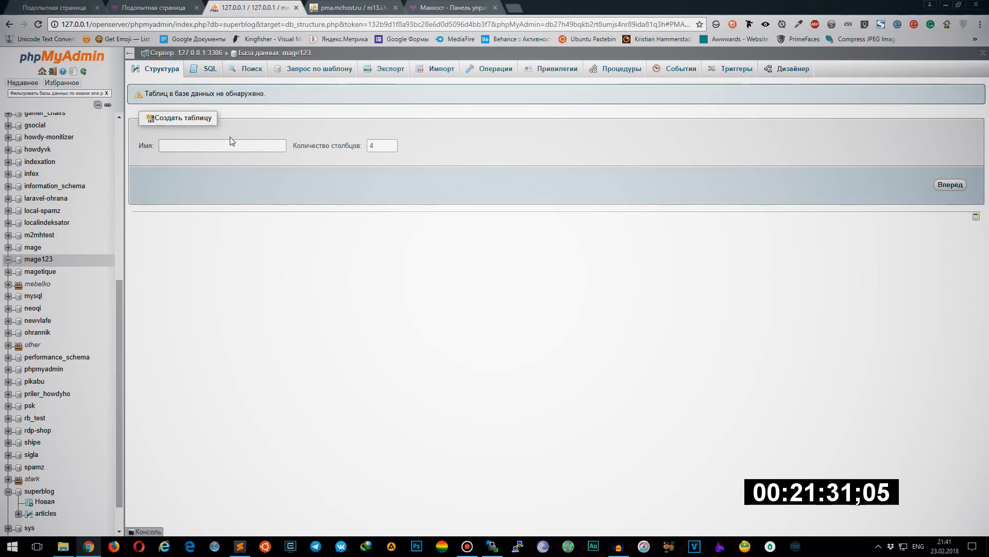
{"action": "left_click", "coordinate": [246, 144]}
{"action": "left_click", "coordinate": [380, 129]}
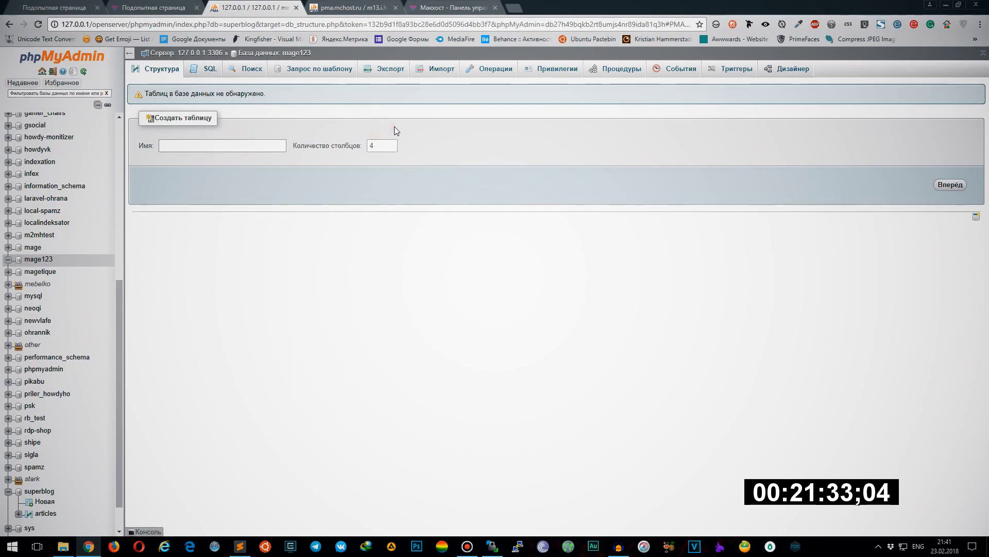
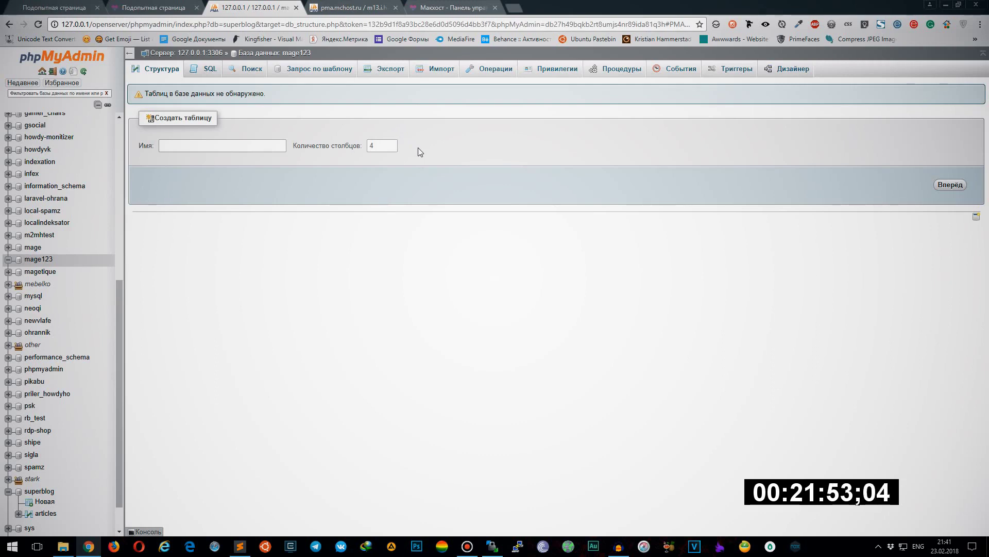
Open the server's index.php from WinSCP in Sublime Text
{"action": "left_click", "coordinate": [241, 546]}
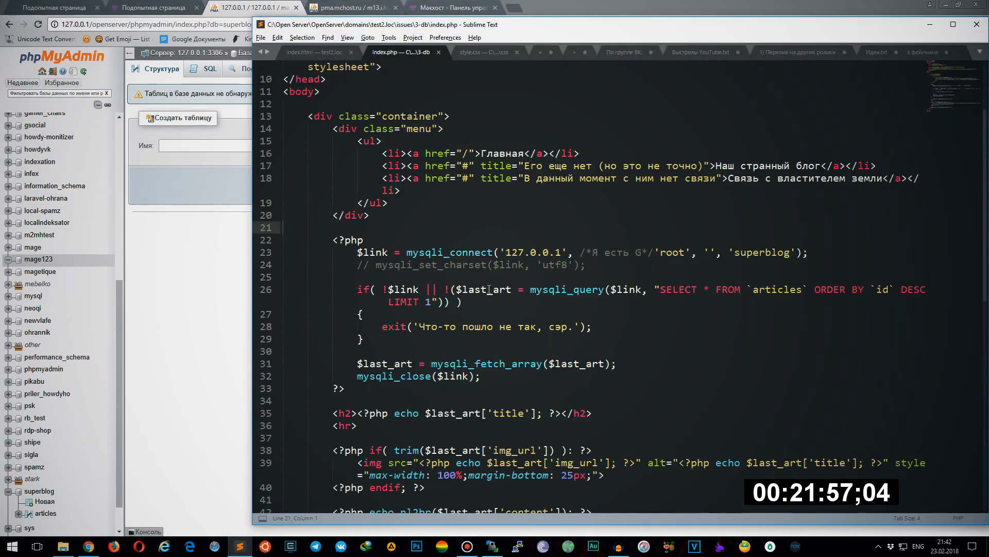
{"action": "key", "text": "alt+Tab"}
{"action": "left_click", "coordinate": [283, 218]}
{"action": "double_click", "coordinate": [286, 218]}
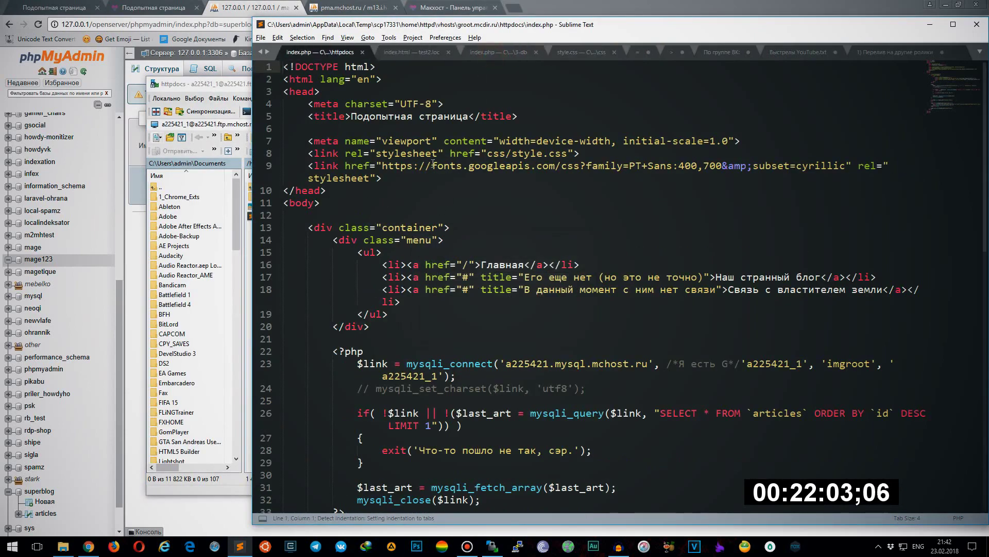
Delete the // before mysqli_set_charset on line 24 to re-enable the utf8 call
{"action": "scroll", "coordinate": [511, 186], "scroll_direction": "down", "scroll_amount": 4}
{"action": "left_click_drag", "start_coordinate": [375, 240], "coordinate": [357, 240]}
{"action": "key", "text": "Delete"}
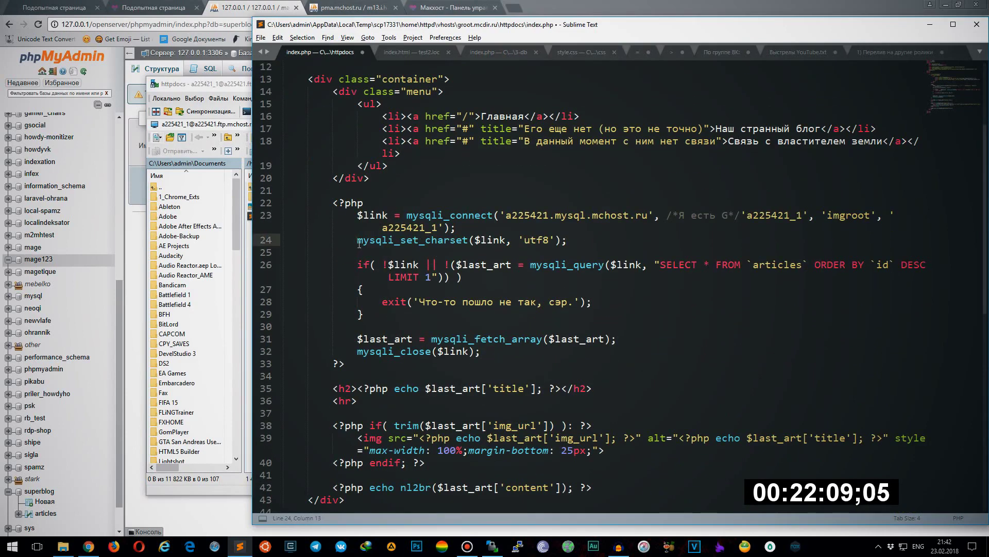
Review the mysqli_set_charset($link, 'utf8') line, then save index.php to upload it
{"action": "left_click_drag", "start_coordinate": [357, 240], "coordinate": [468, 242]}
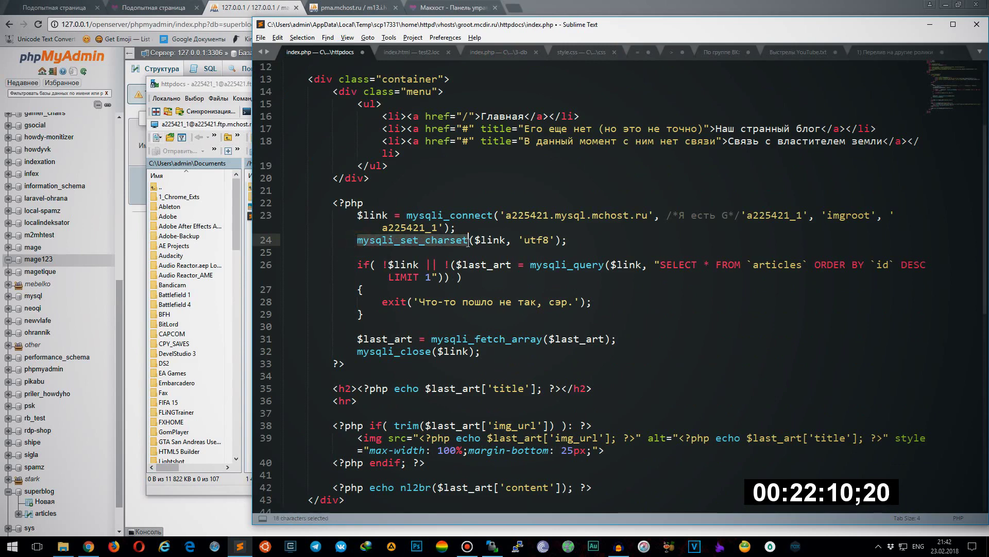
{"action": "double_click", "coordinate": [431, 217]}
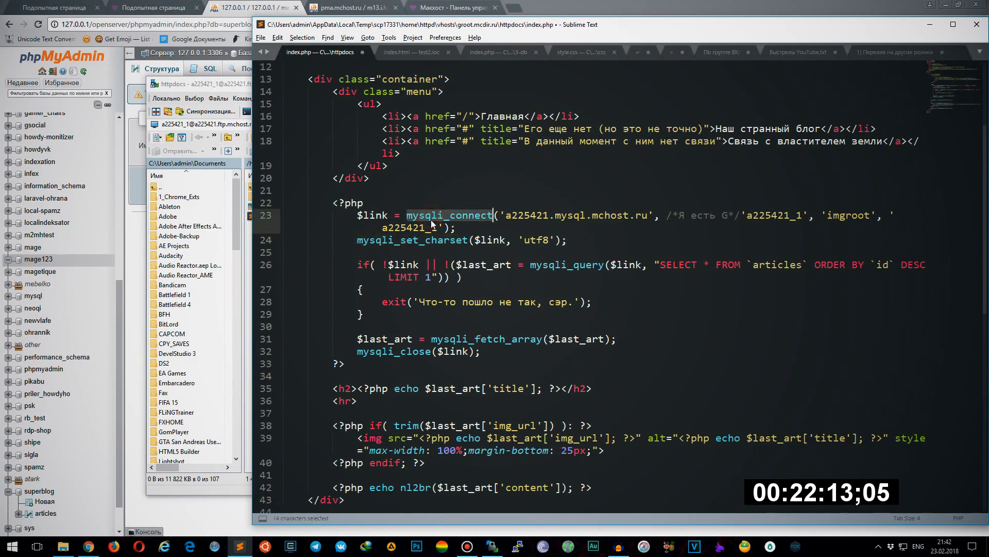
{"action": "double_click", "coordinate": [407, 242]}
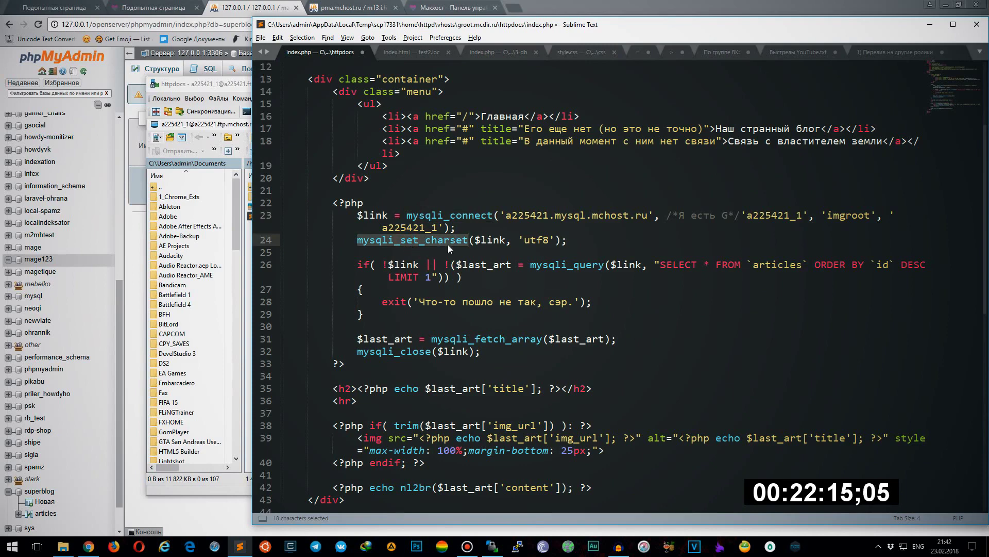
{"action": "double_click", "coordinate": [479, 240]}
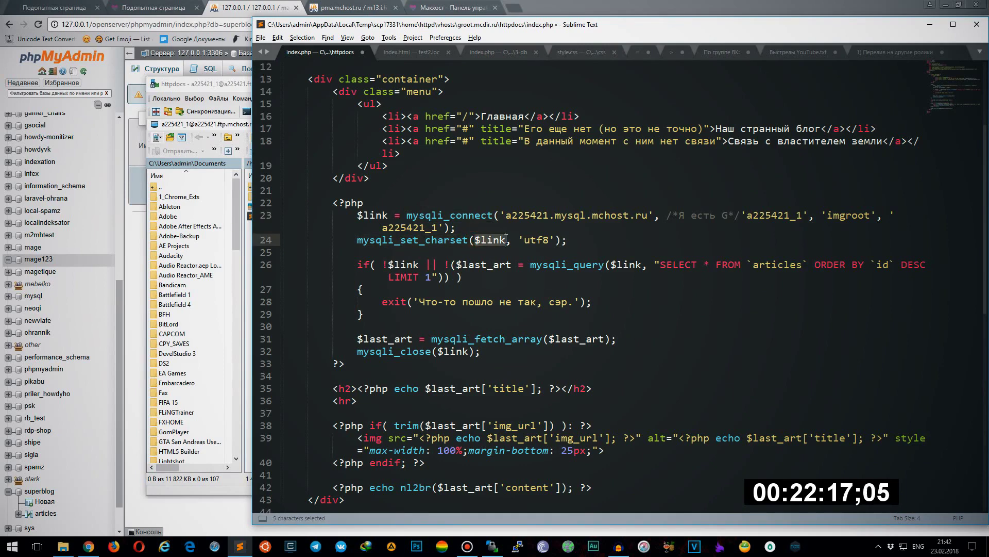
{"action": "left_click_drag", "start_coordinate": [518, 242], "coordinate": [556, 240]}
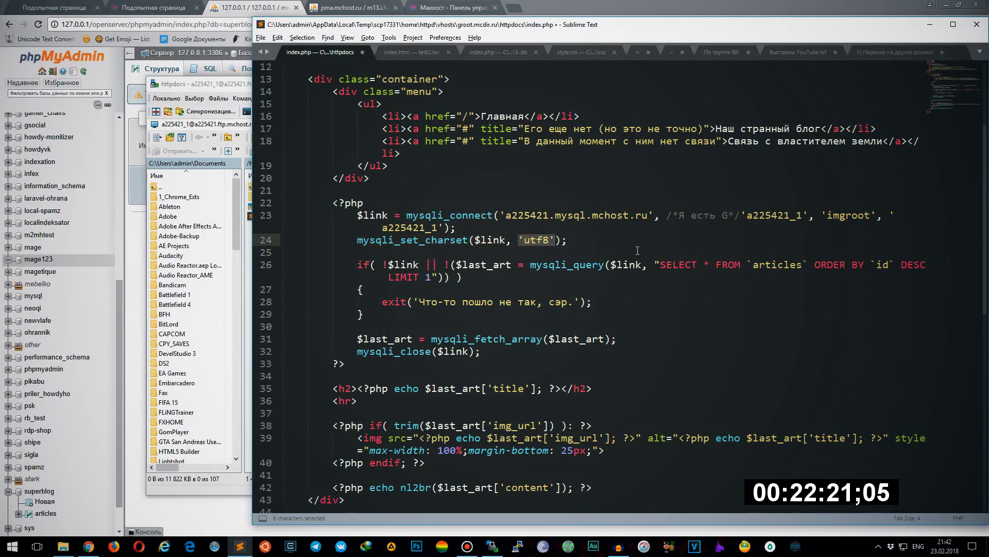
{"action": "double_click", "coordinate": [535, 242]}
{"action": "left_click", "coordinate": [525, 240]}
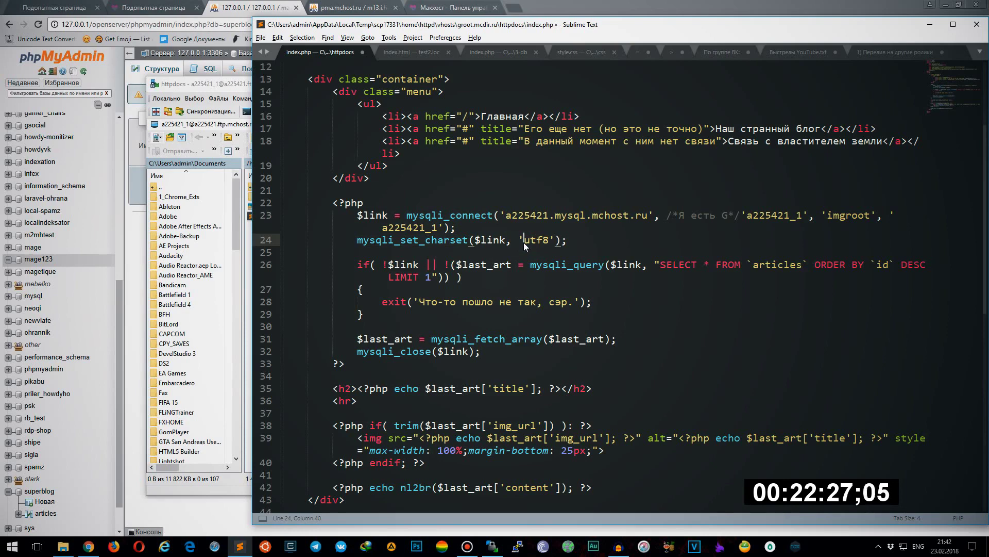
{"action": "key", "text": "ctrl+s"}
{"action": "left_click", "coordinate": [236, 84]}
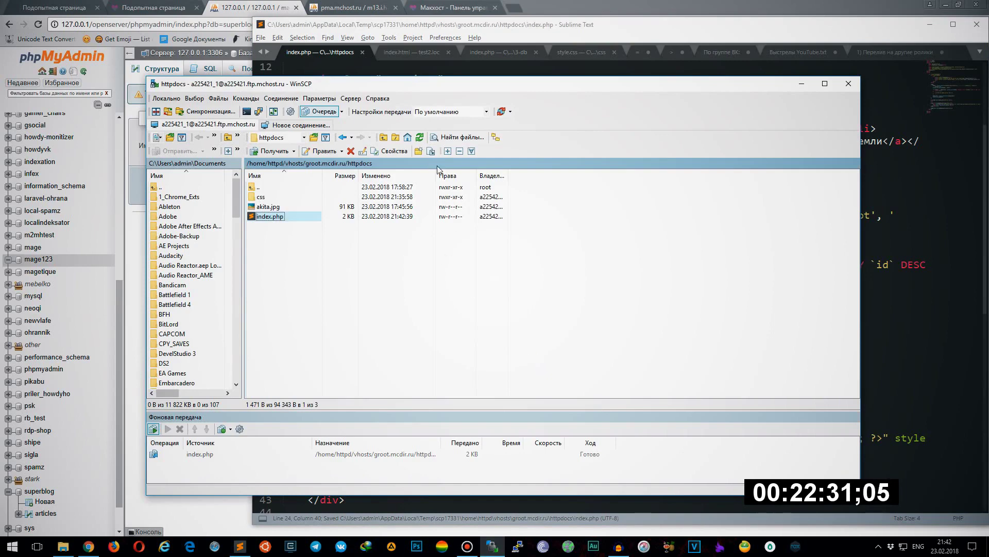
Reload the groot.mcdir.ru blog to confirm its Russian text, then return to local phpMyAdmin
{"action": "left_click", "coordinate": [154, 8]}
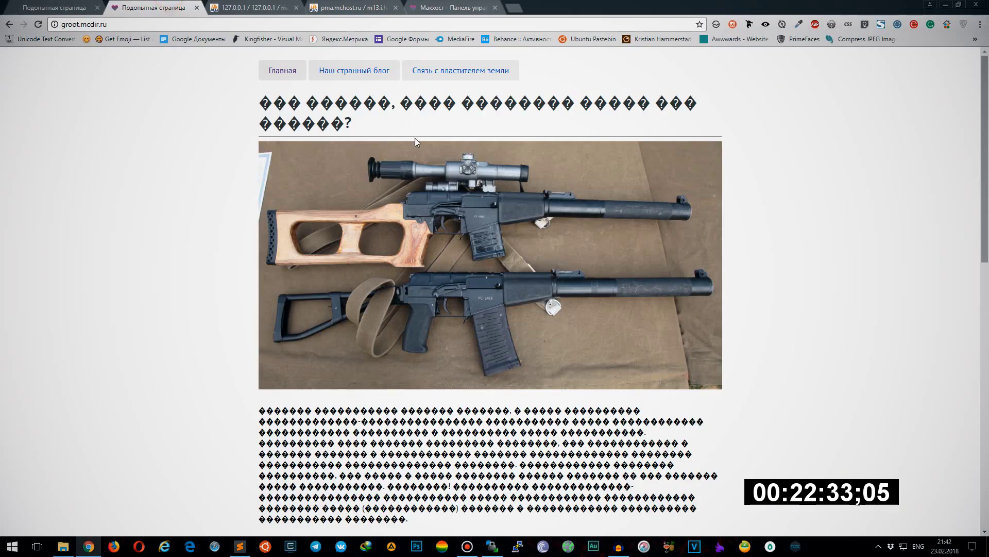
{"action": "left_click", "coordinate": [38, 24]}
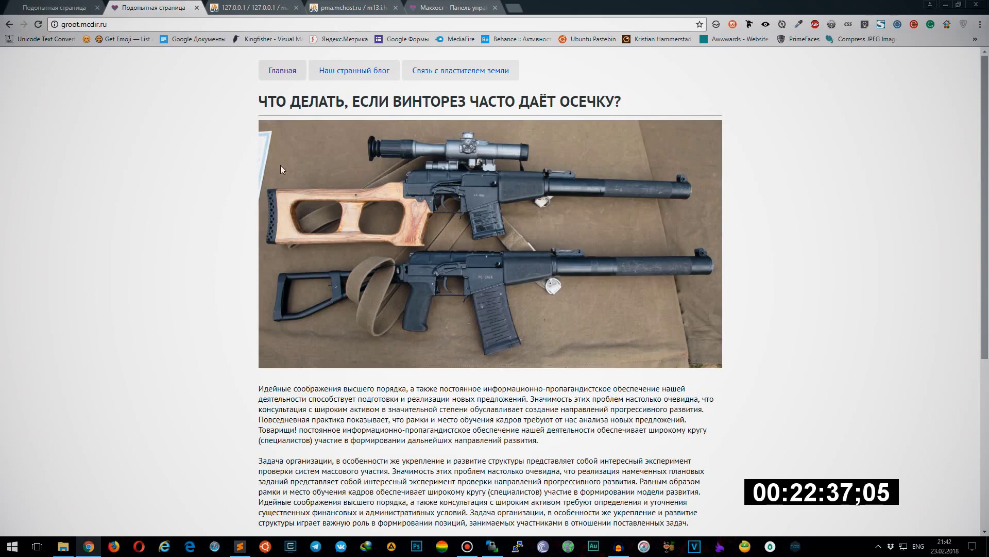
{"action": "left_click", "coordinate": [250, 8]}
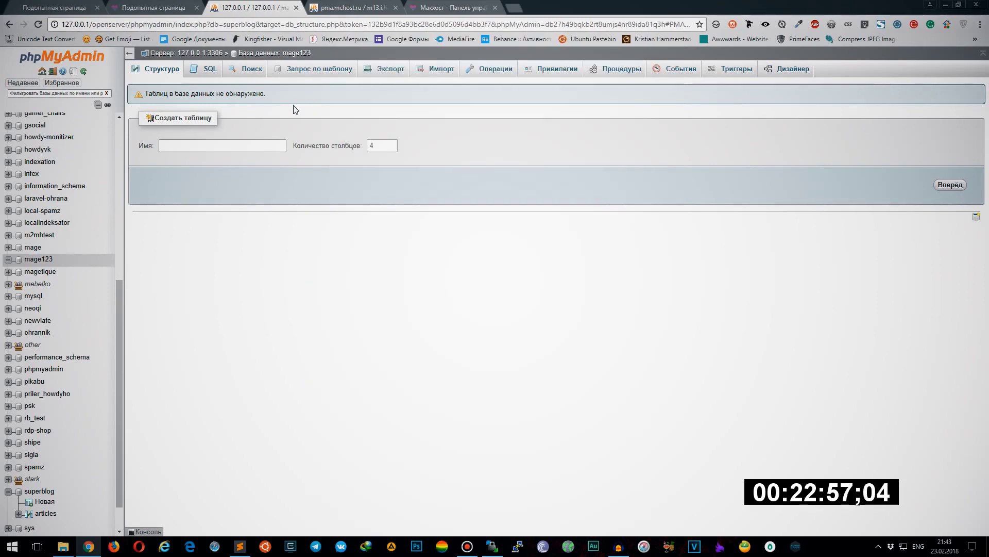
Glance at the blog and the index.php charset line, then return to phpMyAdmin
{"action": "left_click", "coordinate": [154, 7]}
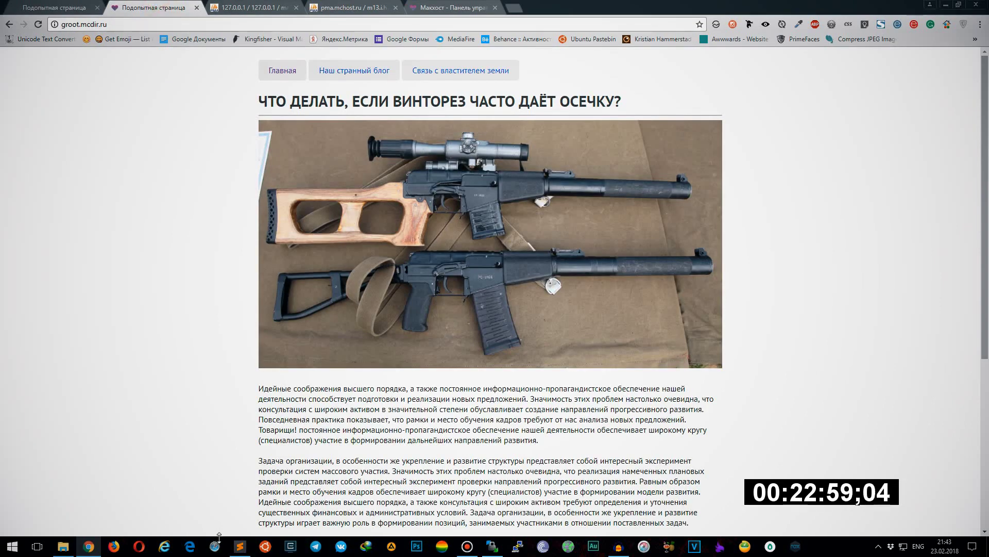
{"action": "left_click", "coordinate": [239, 546]}
{"action": "left_click_drag", "start_coordinate": [592, 241], "coordinate": [355, 242]}
{"action": "left_click", "coordinate": [484, 229]}
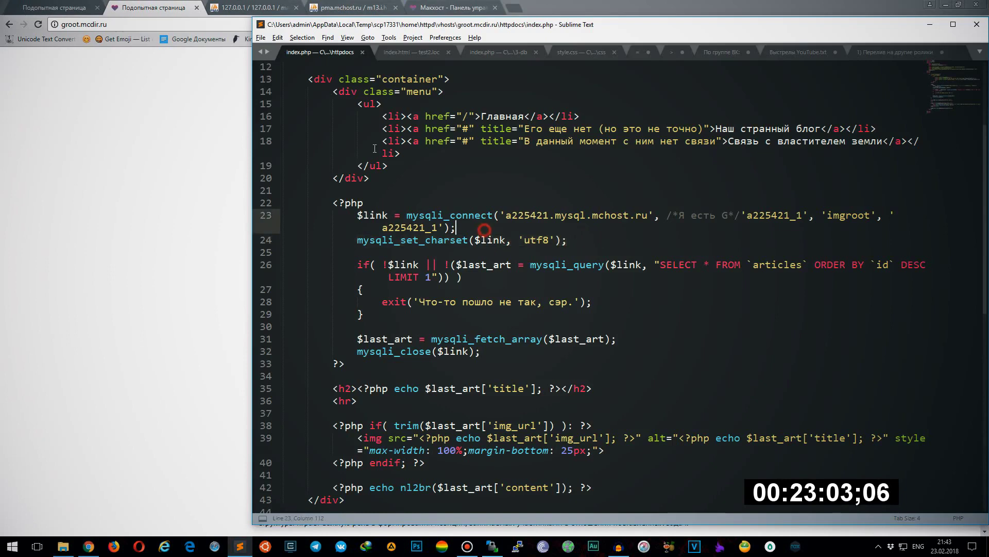
{"action": "left_click", "coordinate": [266, 7]}
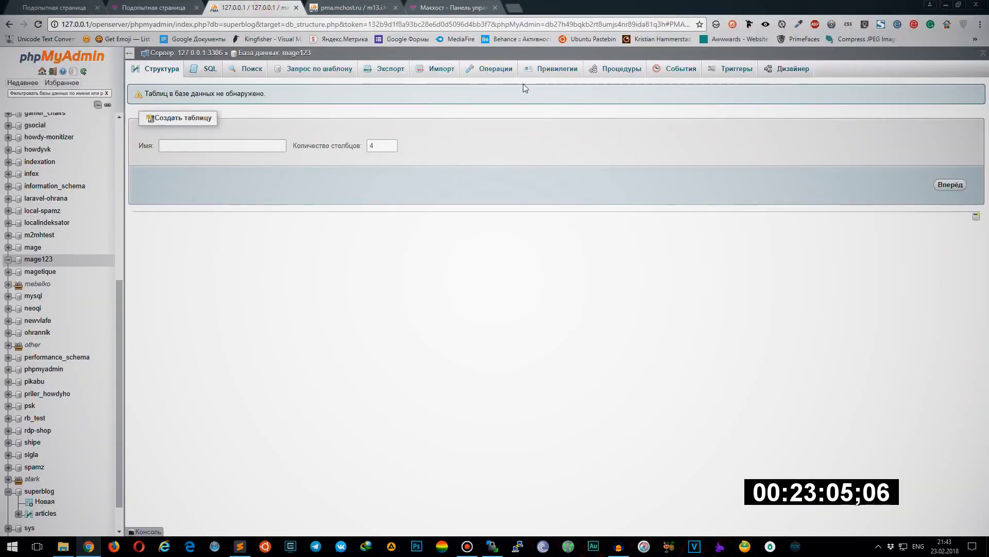
Set mage123's collation to utf8_general_ci under Операции, then go back to Структура
{"action": "left_click", "coordinate": [482, 71]}
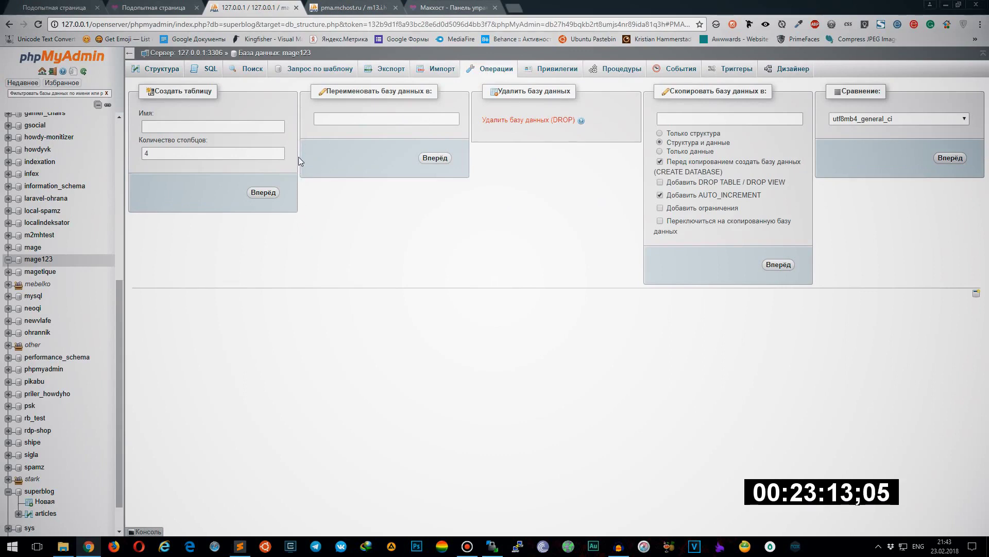
{"action": "left_click", "coordinate": [884, 119]}
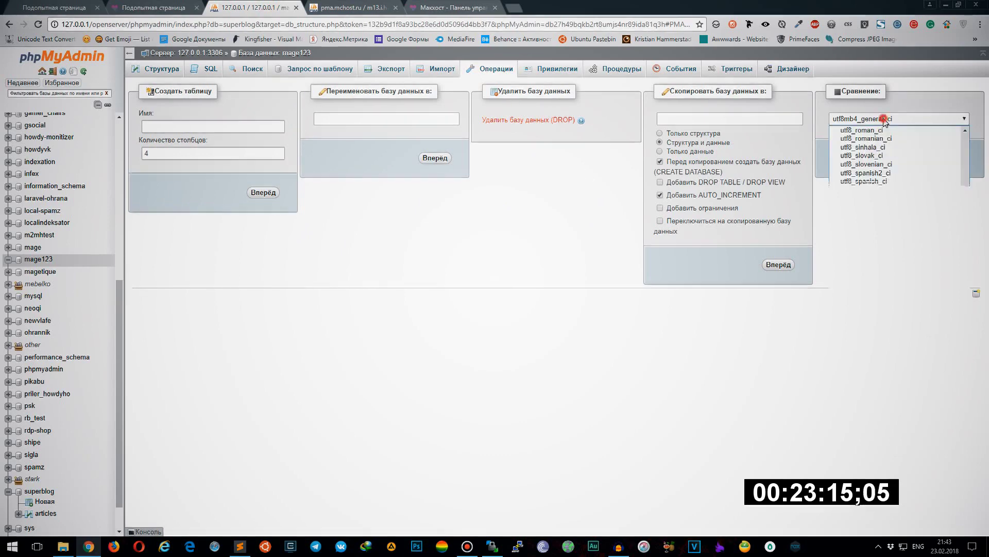
{"action": "scroll", "coordinate": [881, 216], "scroll_direction": "up", "scroll_amount": 8}
{"action": "scroll", "coordinate": [878, 219], "scroll_direction": "up", "scroll_amount": 10}
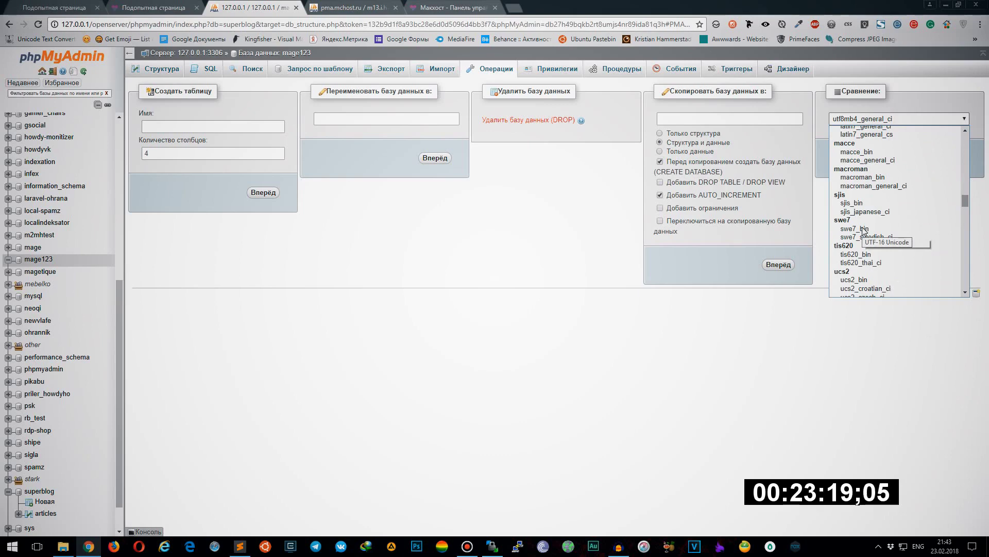
{"action": "scroll", "coordinate": [876, 216], "scroll_direction": "down", "scroll_amount": 15}
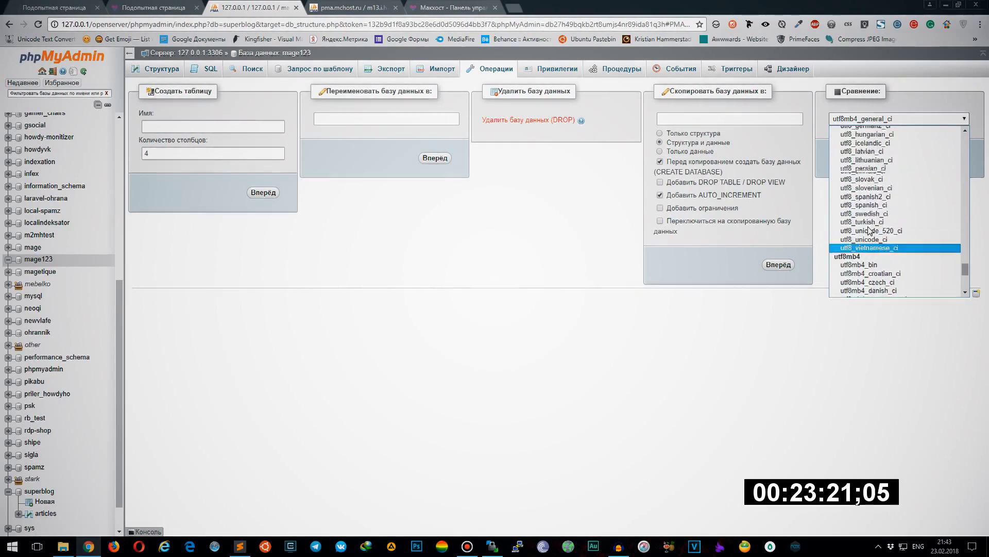
{"action": "scroll", "coordinate": [901, 170], "scroll_direction": "down", "scroll_amount": 10}
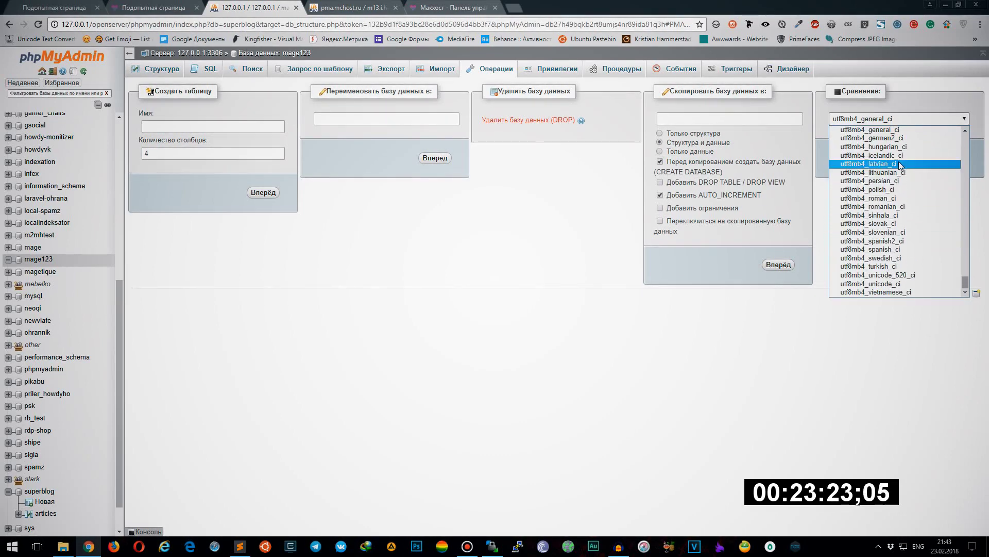
{"action": "scroll", "coordinate": [902, 176], "scroll_direction": "up", "scroll_amount": 11}
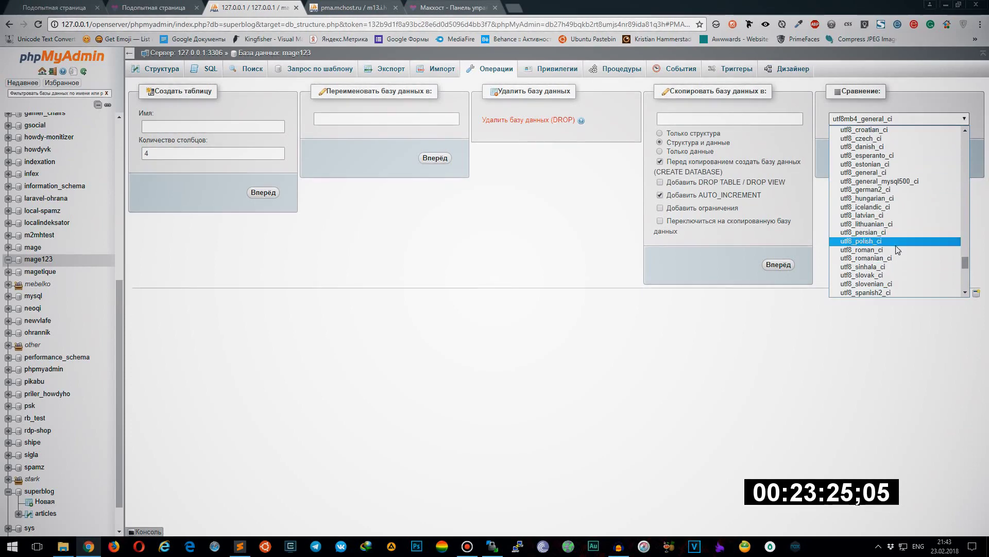
{"action": "left_click", "coordinate": [887, 172]}
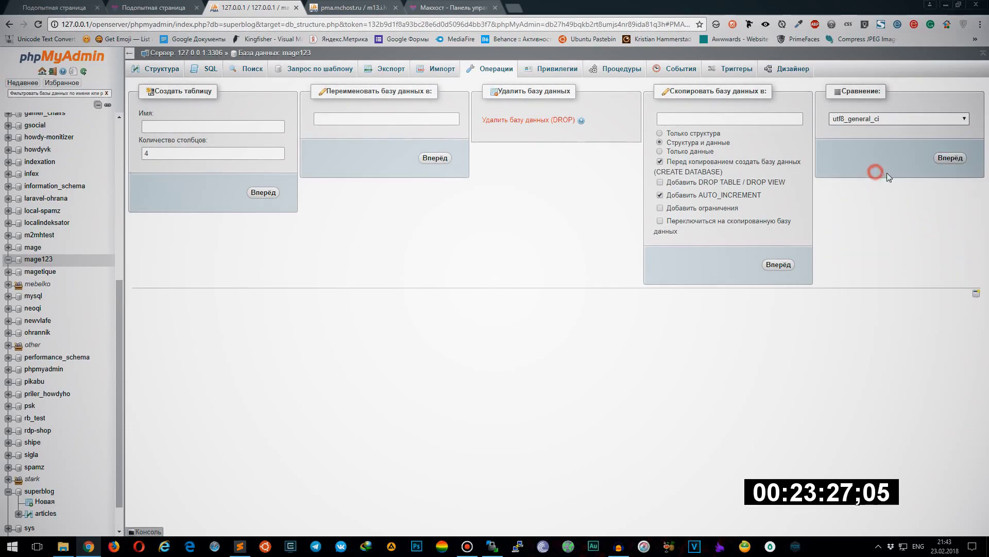
{"action": "left_click", "coordinate": [911, 121]}
{"action": "left_click", "coordinate": [910, 120]}
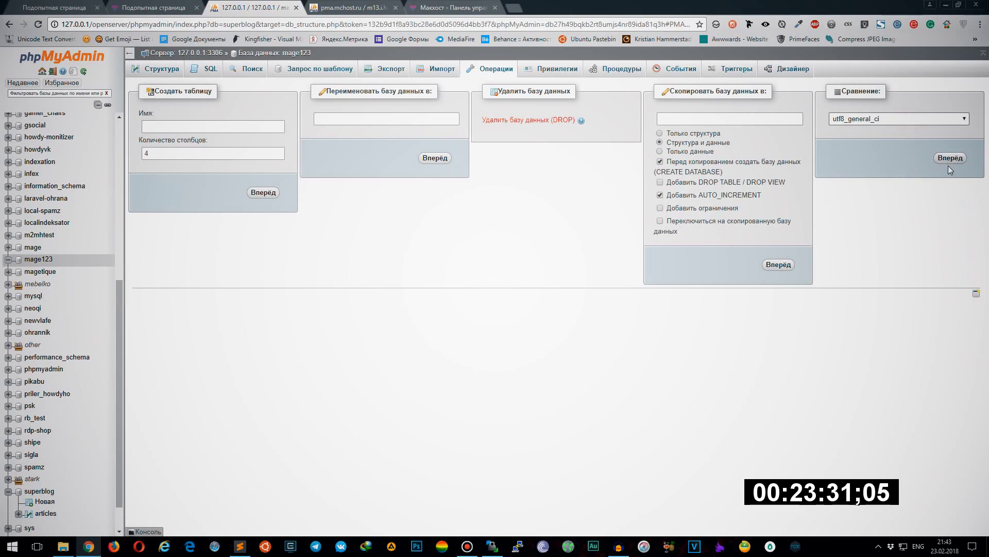
{"action": "left_click", "coordinate": [161, 69]}
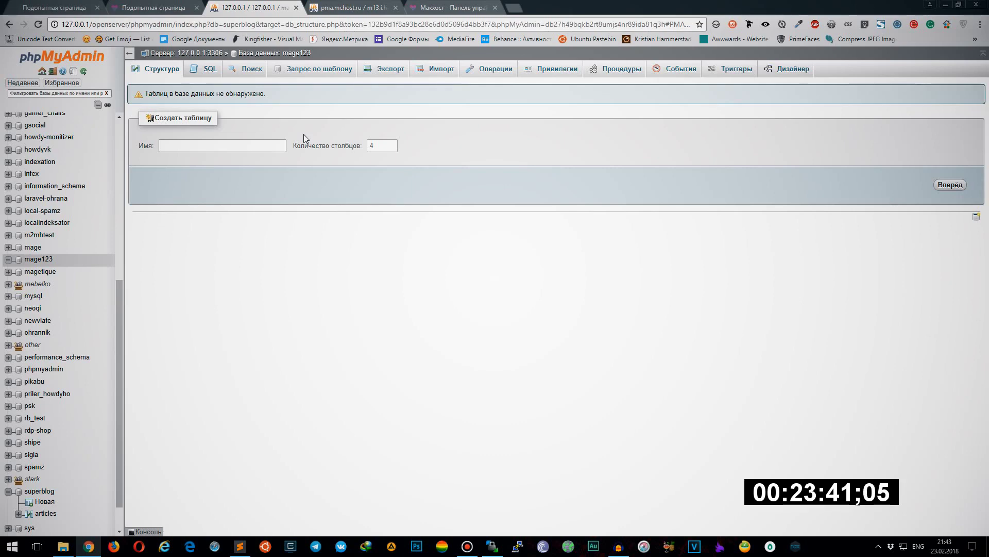
Scroll through the hosted blog post, then bring index.php's charset line up in Sublime Text
{"action": "left_click", "coordinate": [154, 7]}
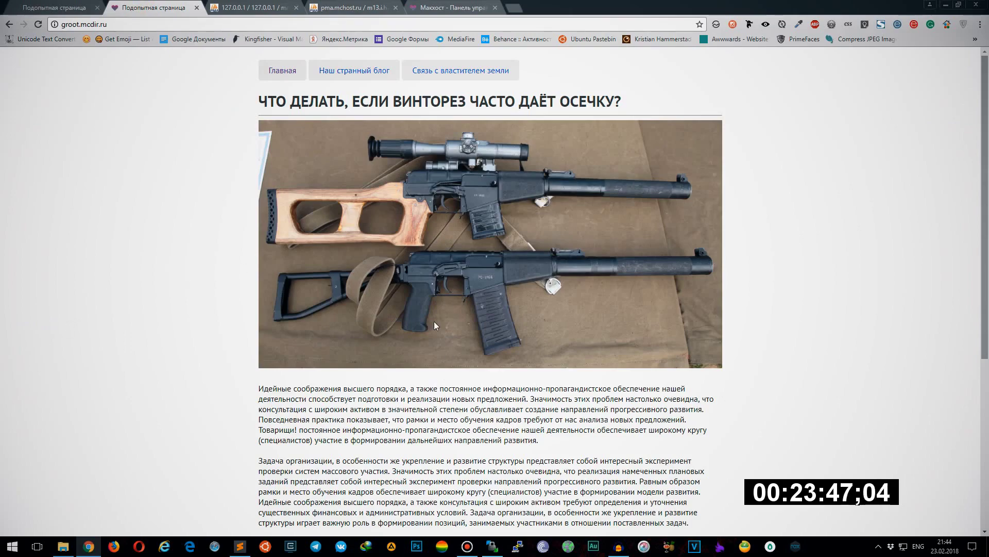
{"action": "scroll", "coordinate": [208, 322], "scroll_direction": "down", "scroll_amount": 5}
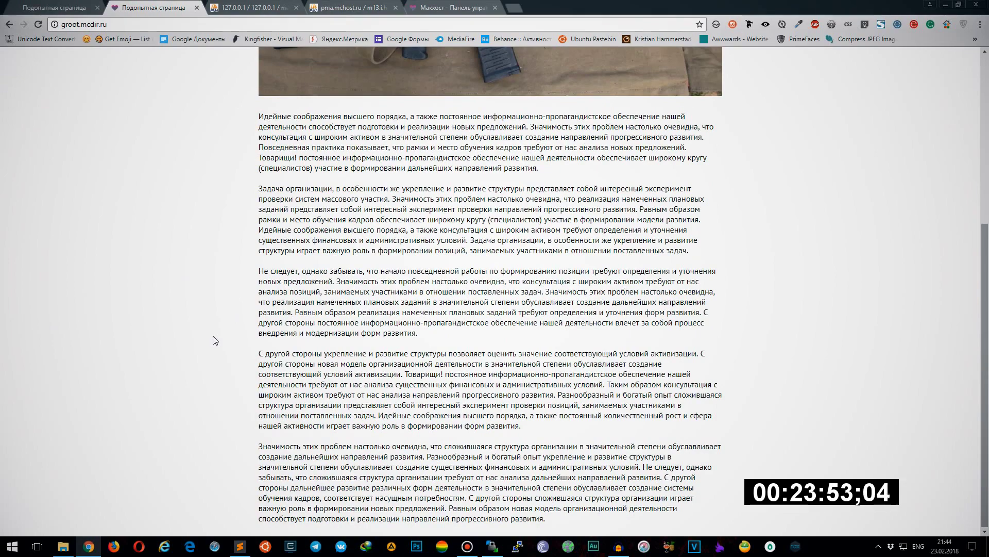
{"action": "scroll", "coordinate": [214, 339], "scroll_direction": "up", "scroll_amount": 5}
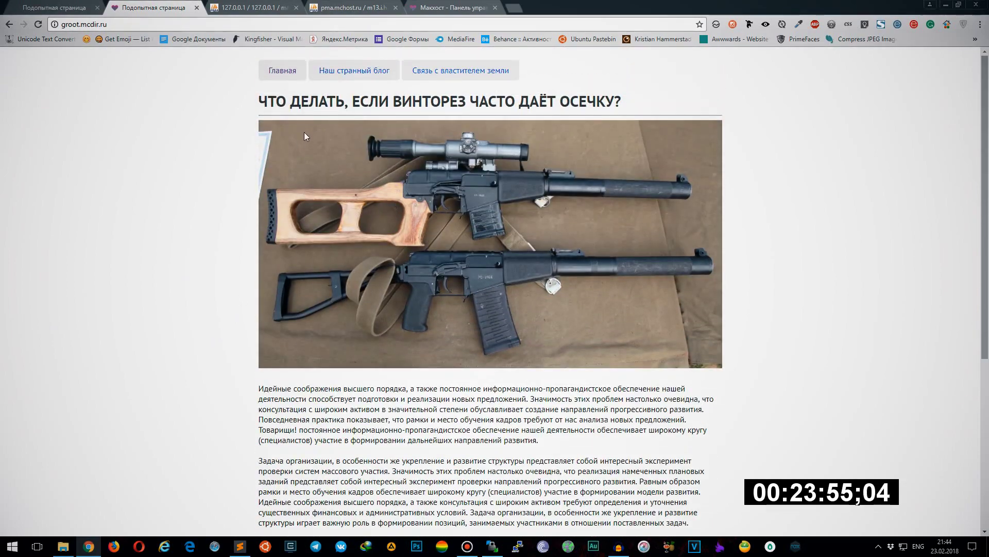
{"action": "triple_click", "coordinate": [243, 97]}
{"action": "left_click", "coordinate": [159, 205]}
{"action": "left_click", "coordinate": [240, 546]}
{"action": "left_click_drag", "start_coordinate": [591, 240], "coordinate": [356, 243]}
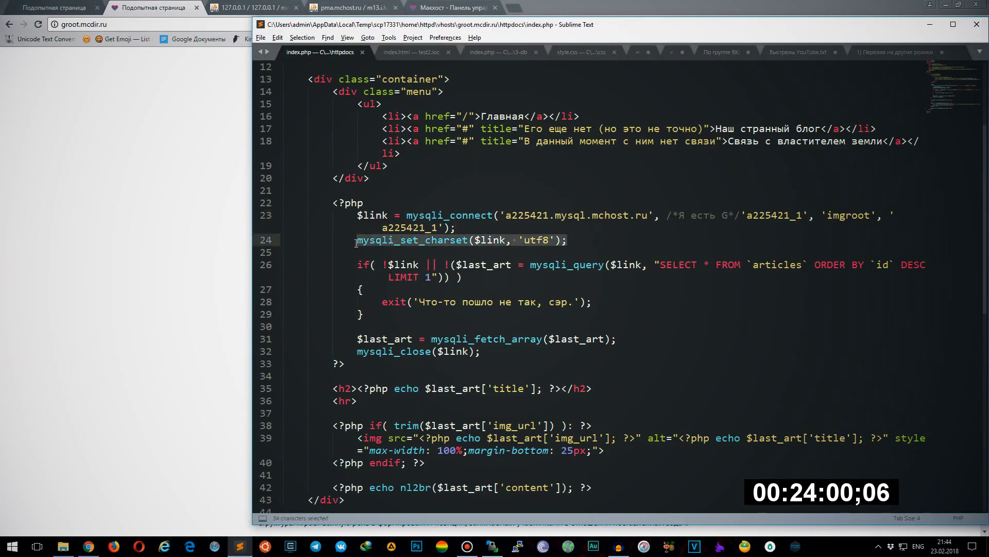
Inspect the 'utf8' argument and line 24 of index.php, then bring the blog page forward
{"action": "left_click", "coordinate": [468, 241]}
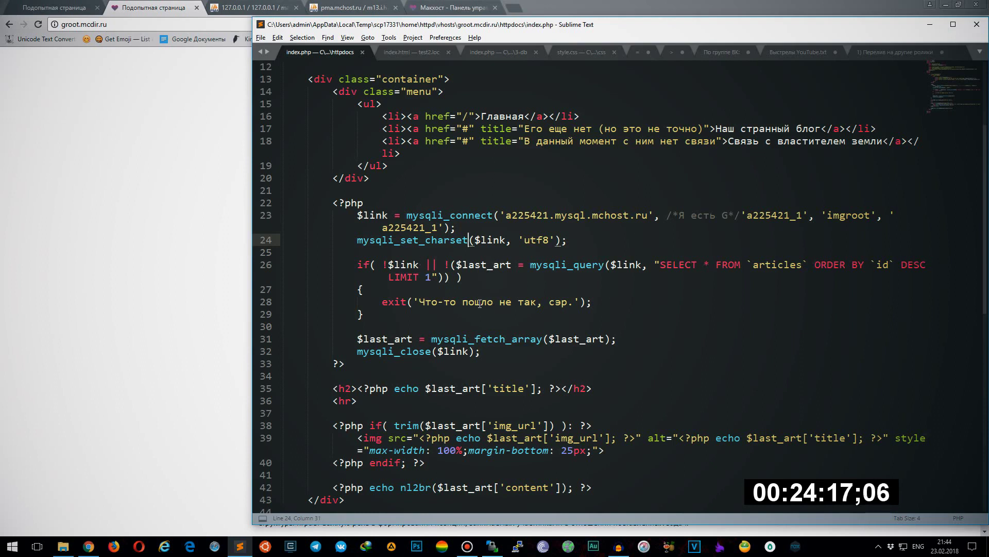
{"action": "left_click_drag", "start_coordinate": [518, 240], "coordinate": [558, 242]}
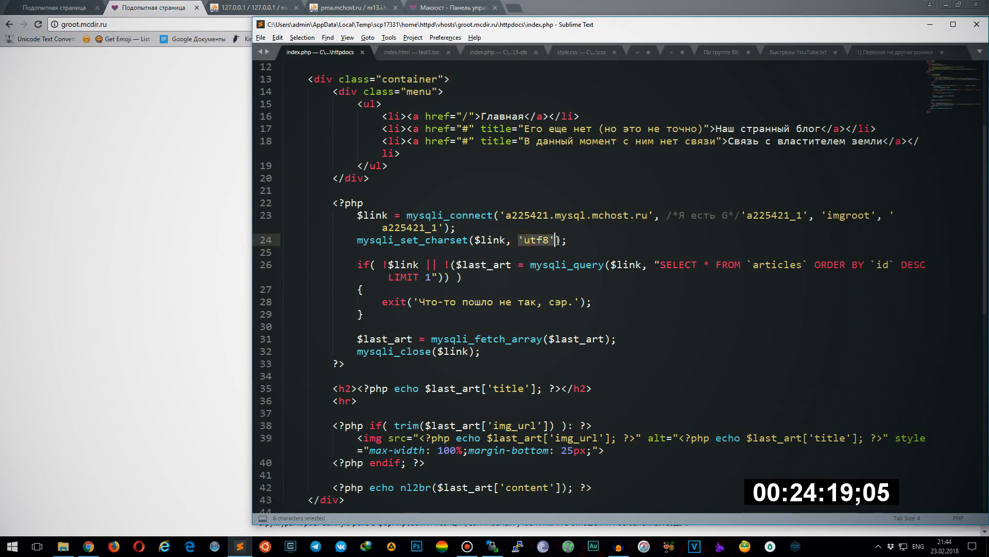
{"action": "left_click", "coordinate": [467, 240]}
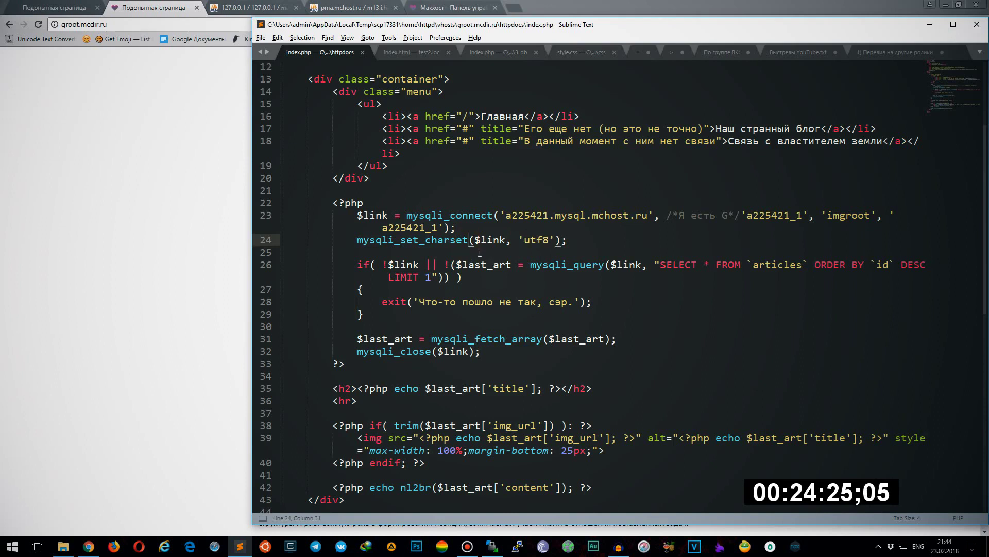
{"action": "left_click_drag", "start_coordinate": [591, 239], "coordinate": [357, 242]}
{"action": "left_click", "coordinate": [571, 243]}
{"action": "left_click", "coordinate": [97, 316]}
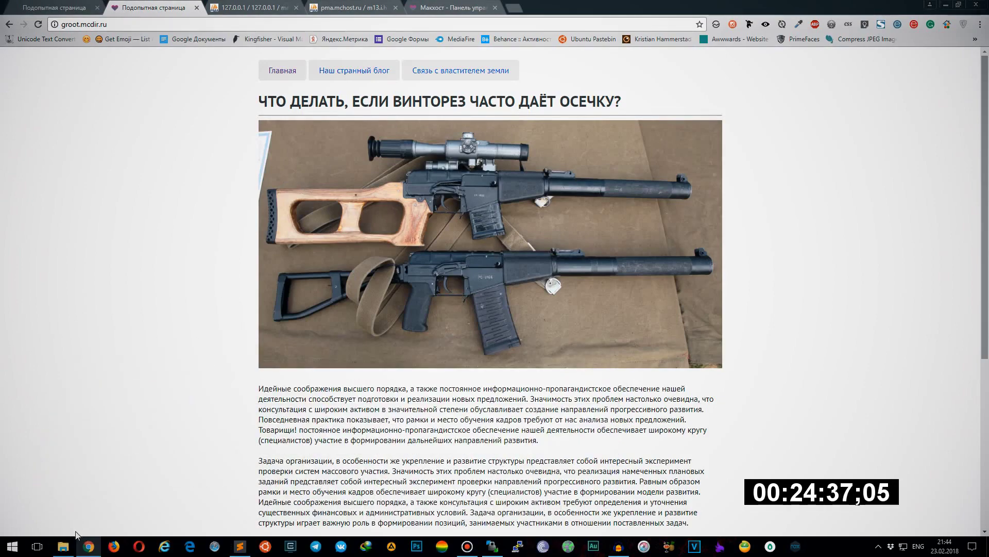
Delete the css folder, akita.jpg and index.php from the remote httpdocs folder
{"action": "left_click", "coordinate": [63, 546]}
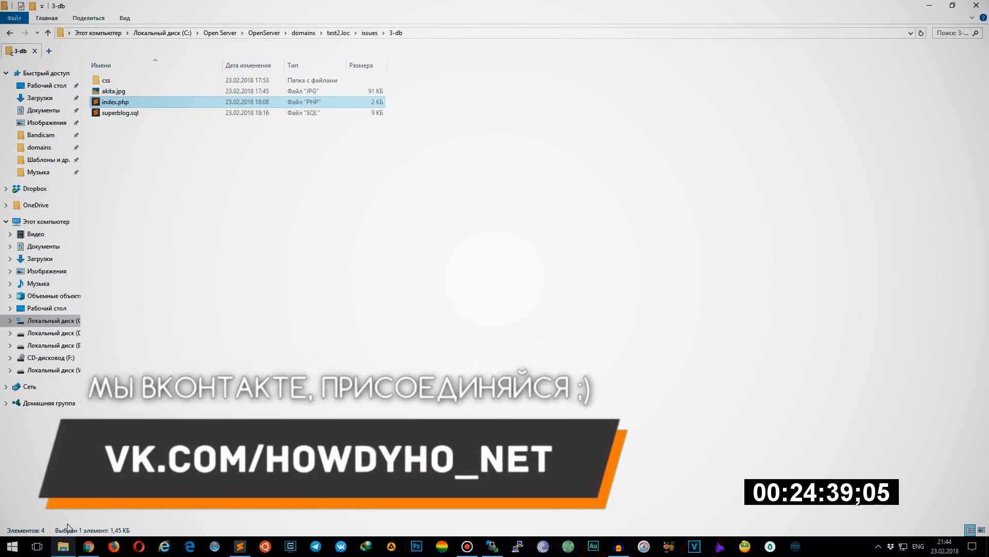
{"action": "left_click", "coordinate": [63, 546]}
{"action": "left_click", "coordinate": [492, 546]}
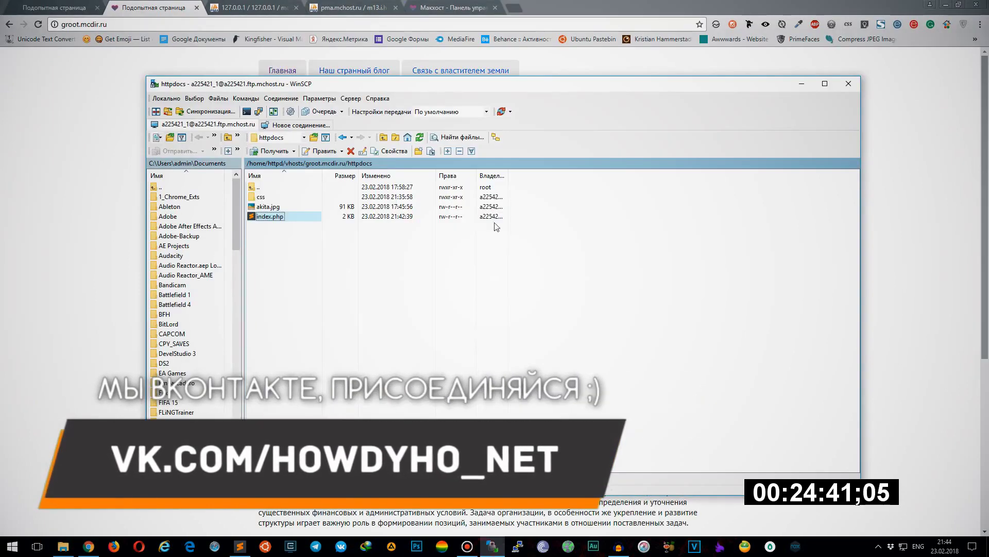
{"action": "left_click", "coordinate": [282, 244]}
{"action": "left_click_drag", "start_coordinate": [283, 243], "coordinate": [277, 199]}
{"action": "key", "text": "Delete"}
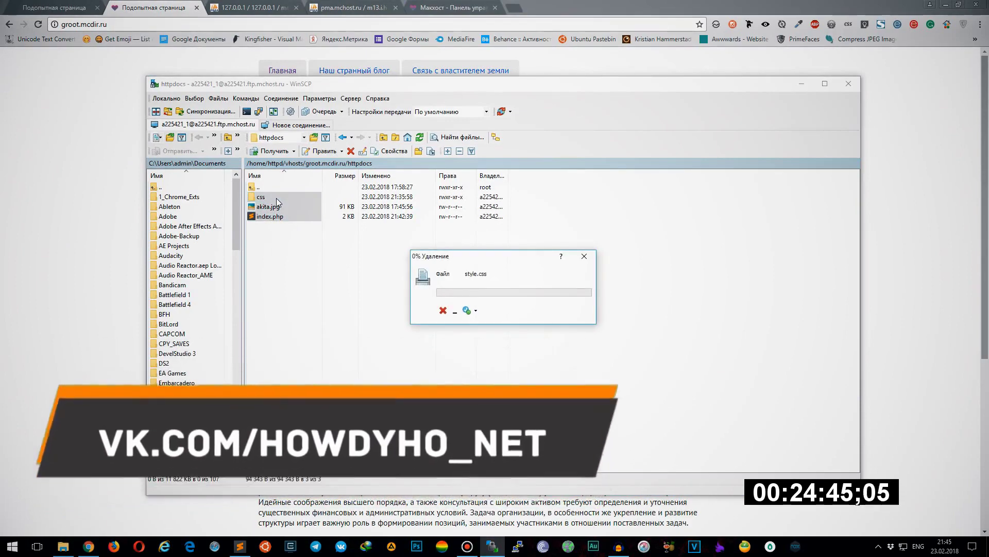
Go back up to the local issues folder in File Explorer
{"action": "left_click", "coordinate": [59, 169]}
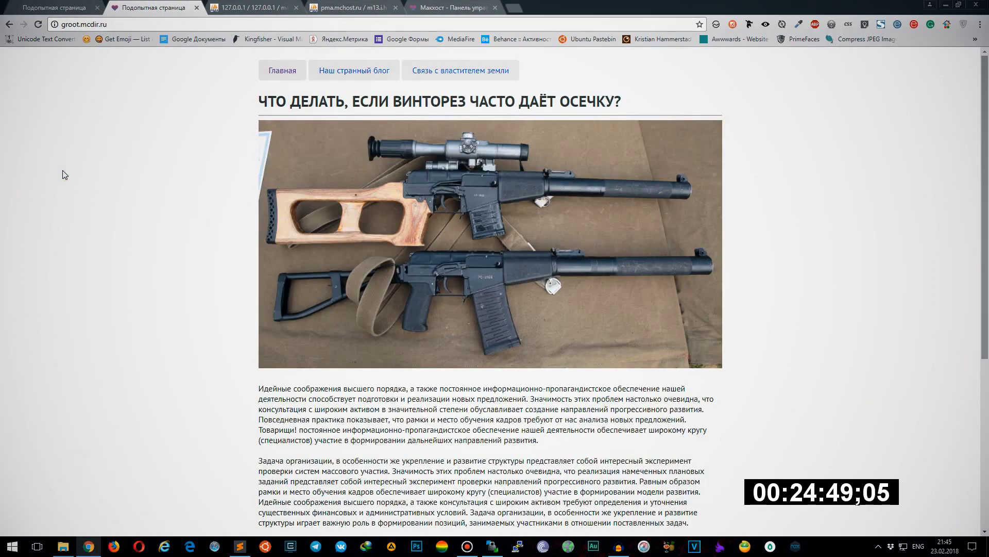
{"action": "left_click", "coordinate": [63, 546]}
{"action": "left_click", "coordinate": [47, 33]}
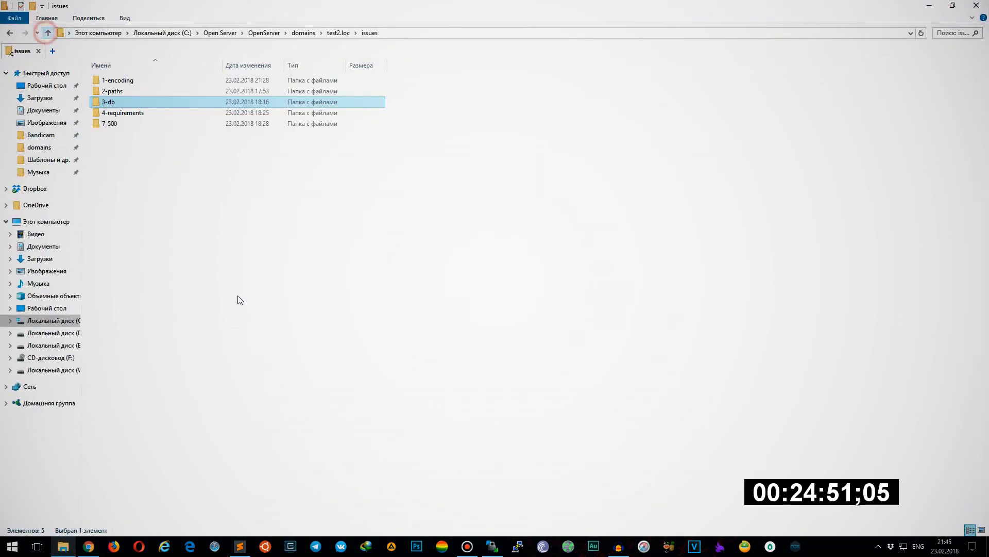
Upload the 4-requirements index.php to httpdocs and open it in Sublime Text
{"action": "double_click", "coordinate": [124, 112]}
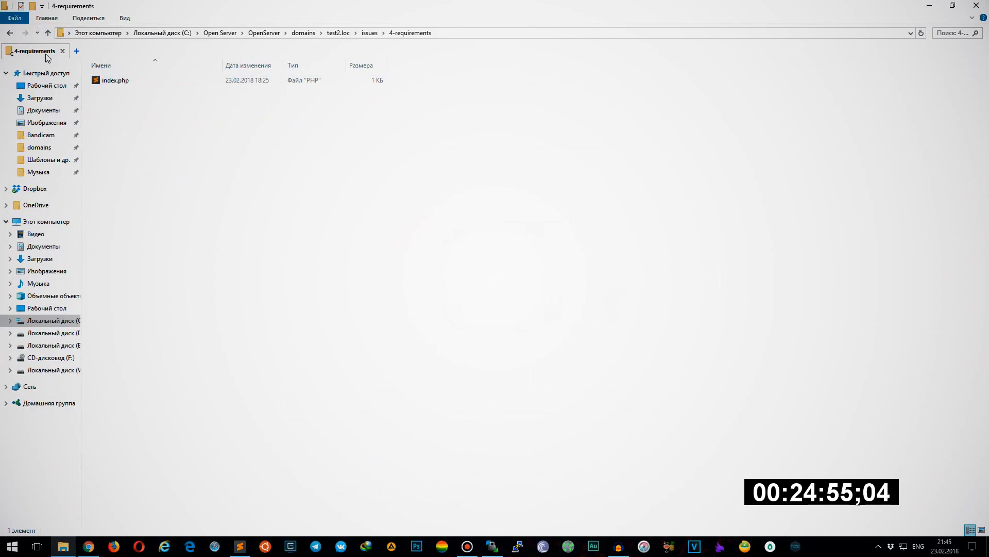
{"action": "left_click_drag", "start_coordinate": [117, 82], "coordinate": [50, 502]}
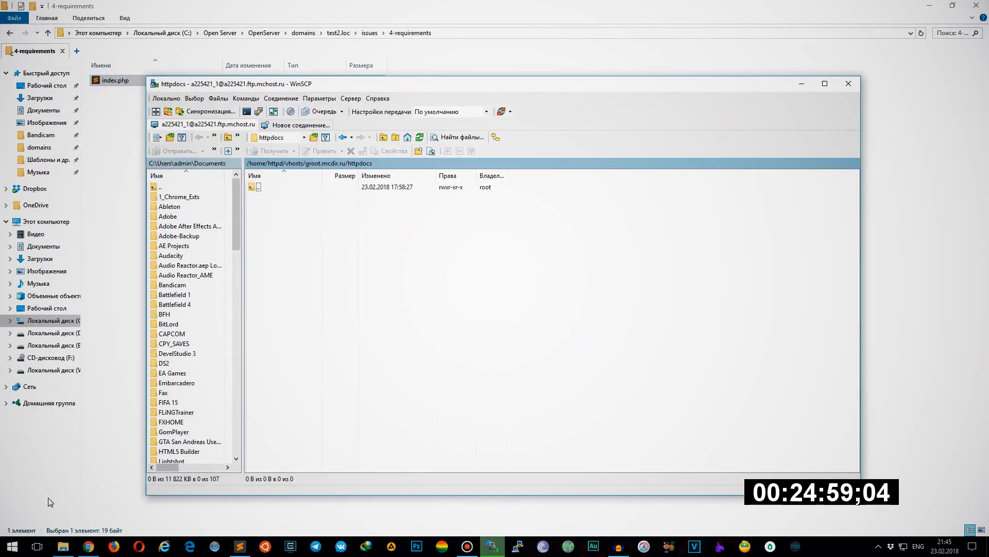
{"action": "left_click", "coordinate": [88, 546]}
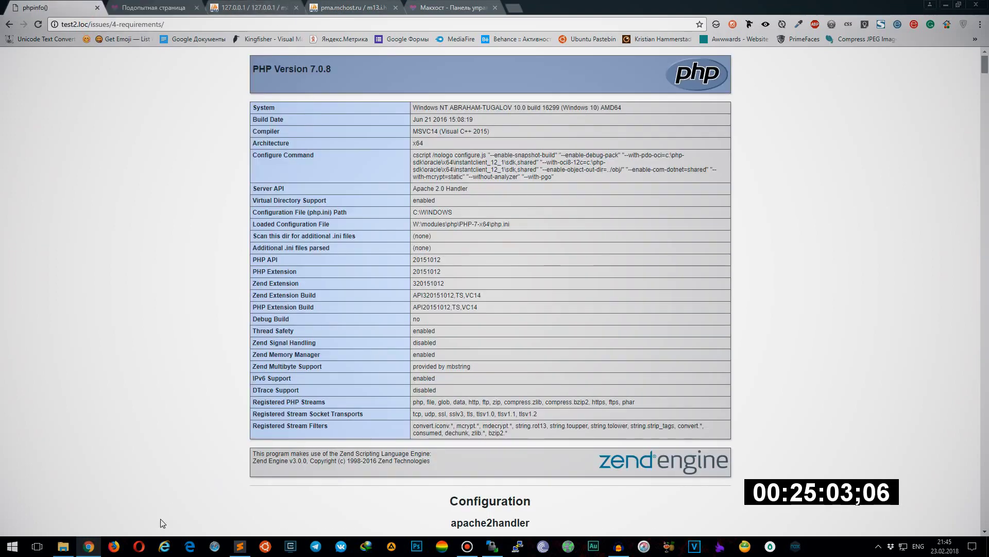
{"action": "left_click", "coordinate": [62, 547]}
{"action": "double_click", "coordinate": [106, 81]}
Review the local 4-requirements phpinfo page reporting PHP 7.0.8 in Chrome
{"action": "key", "text": "alt+Tab"}
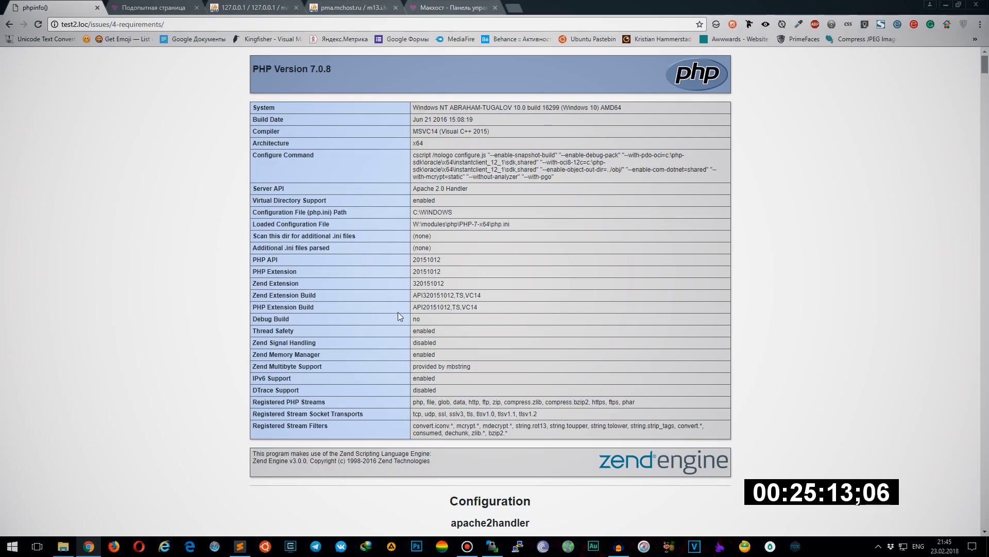
{"action": "scroll", "coordinate": [398, 312], "scroll_direction": "down", "scroll_amount": 20}
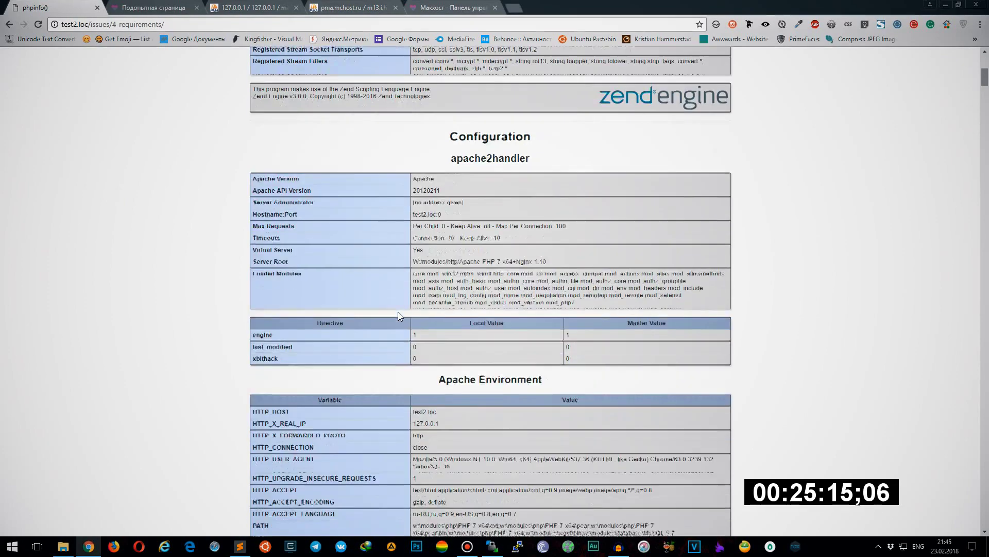
{"action": "scroll", "coordinate": [397, 313], "scroll_direction": "down", "scroll_amount": 15}
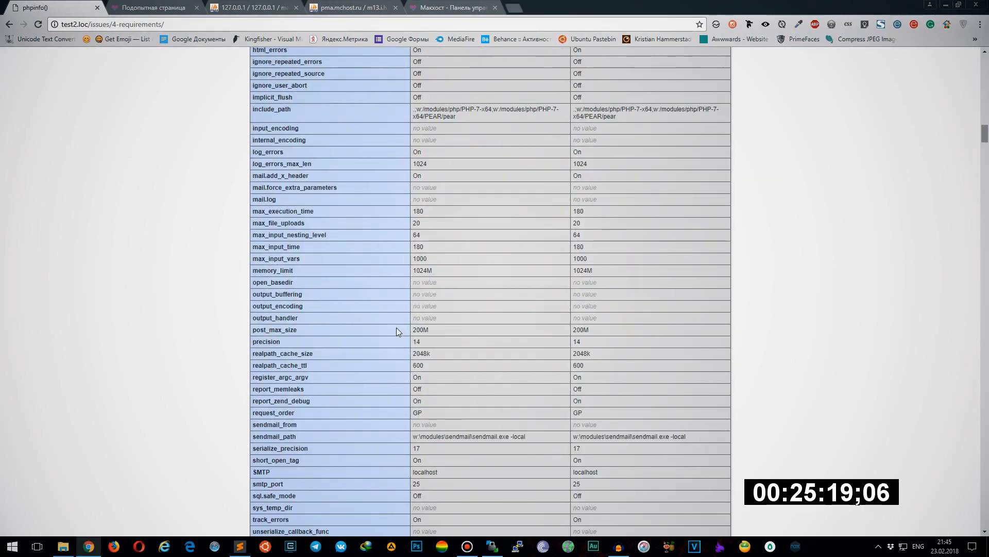
{"action": "scroll", "coordinate": [397, 329], "scroll_direction": "up", "scroll_amount": 15}
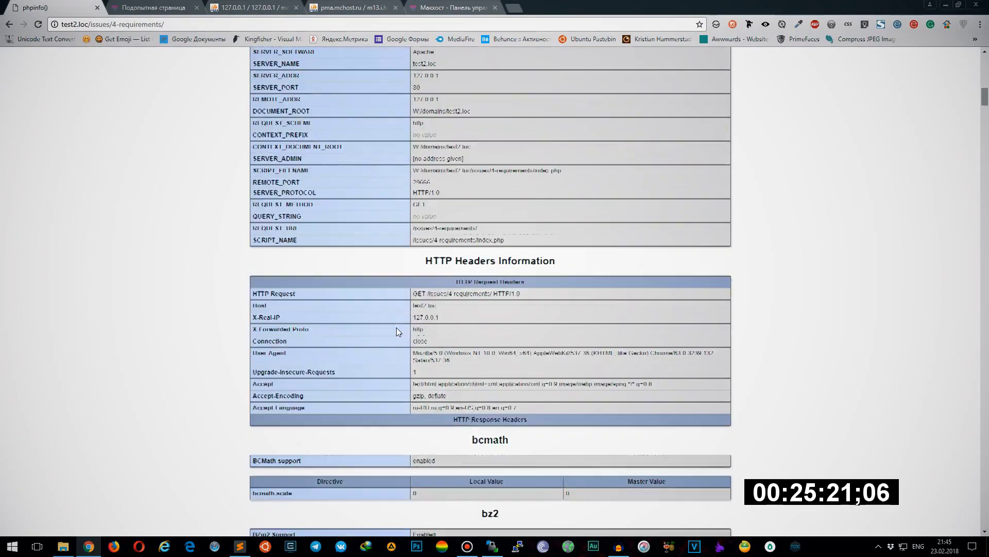
{"action": "scroll", "coordinate": [397, 330], "scroll_direction": "up", "scroll_amount": 15}
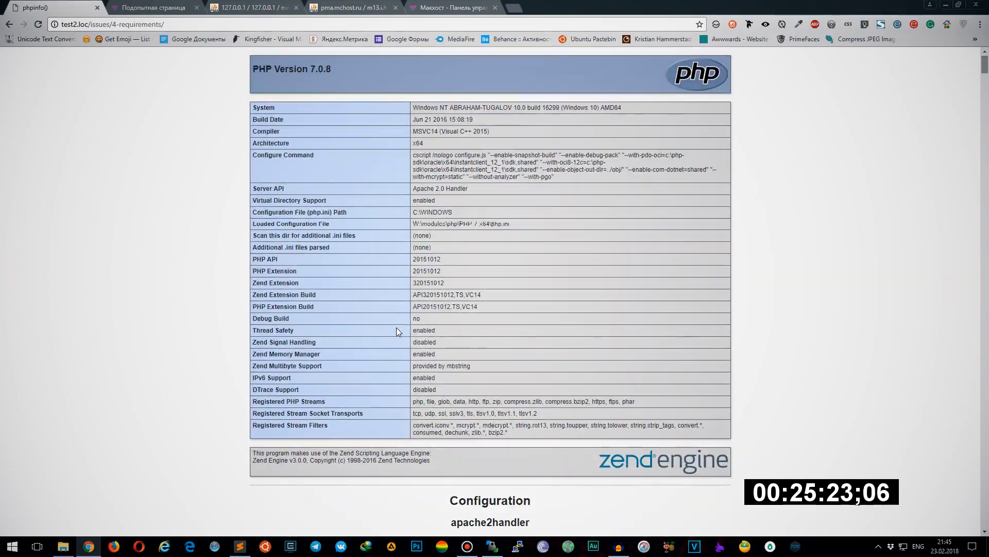
{"action": "left_click_drag", "start_coordinate": [412, 107], "coordinate": [655, 112]}
{"action": "left_click", "coordinate": [369, 150]}
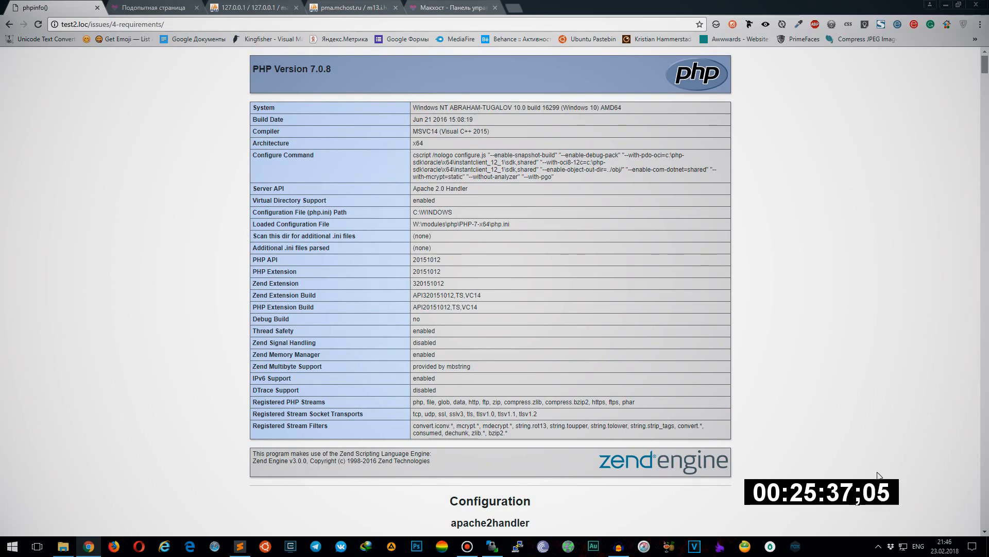
{"action": "left_click", "coordinate": [878, 546]}
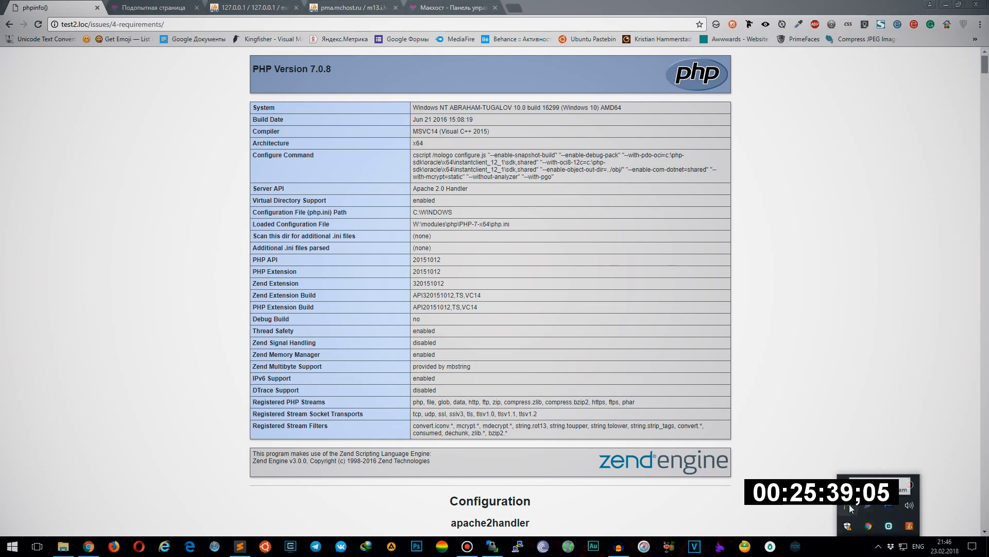
{"action": "left_click", "coordinate": [368, 211]}
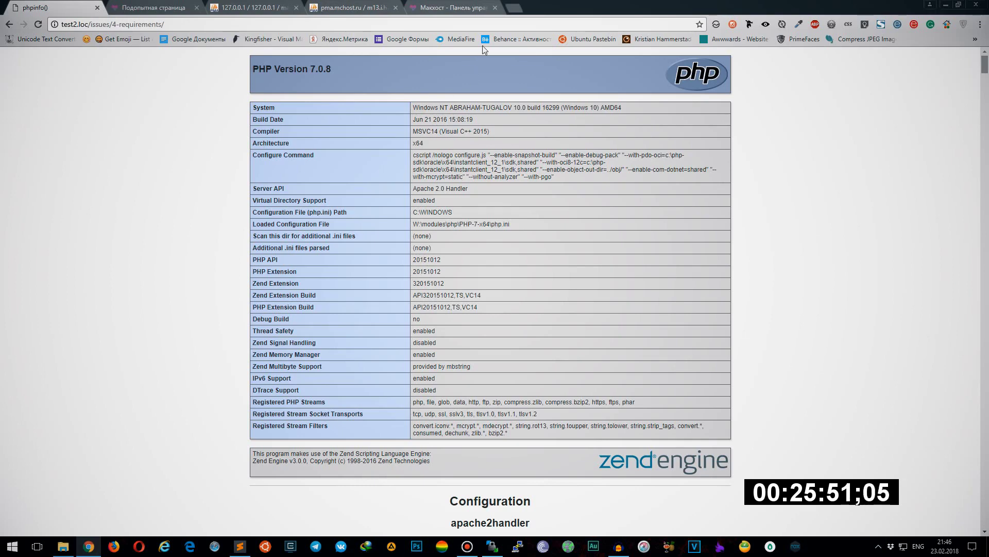
{"action": "left_click", "coordinate": [508, 11]}
Load block.io in the new tab, then find the gmp section on local phpinfo
{"action": "type", "text": "block"}
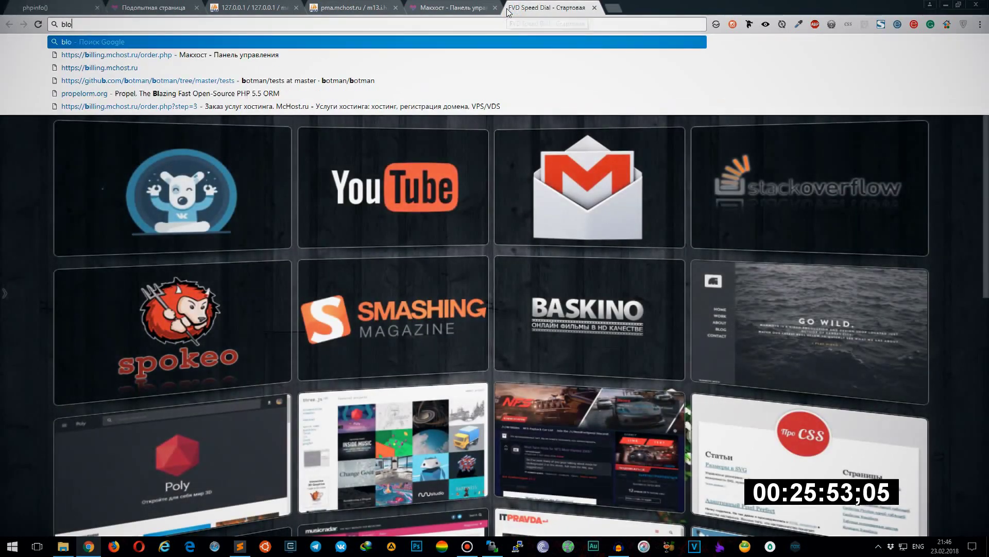
{"action": "type", "text": ".io"}
{"action": "key", "text": "Return"}
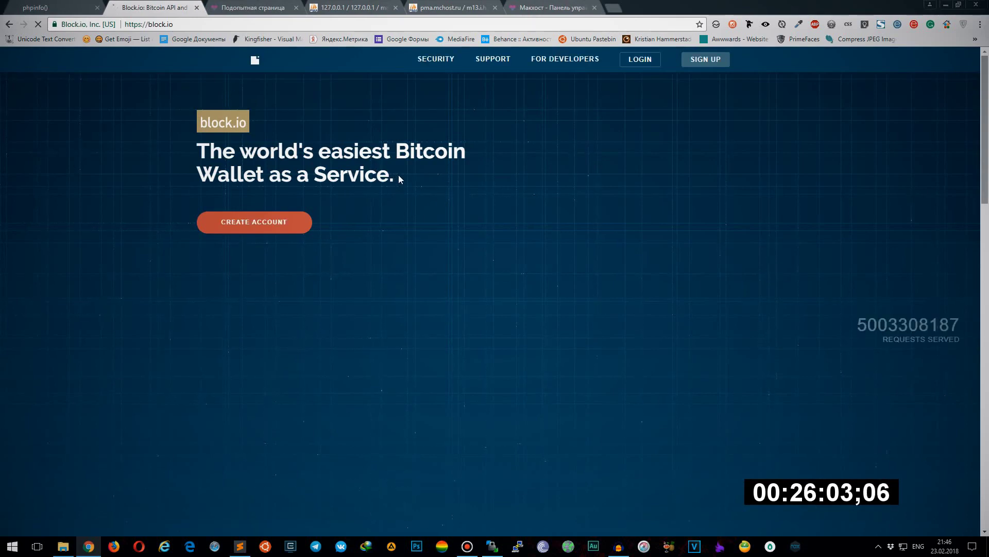
{"action": "left_click", "coordinate": [20, 6]}
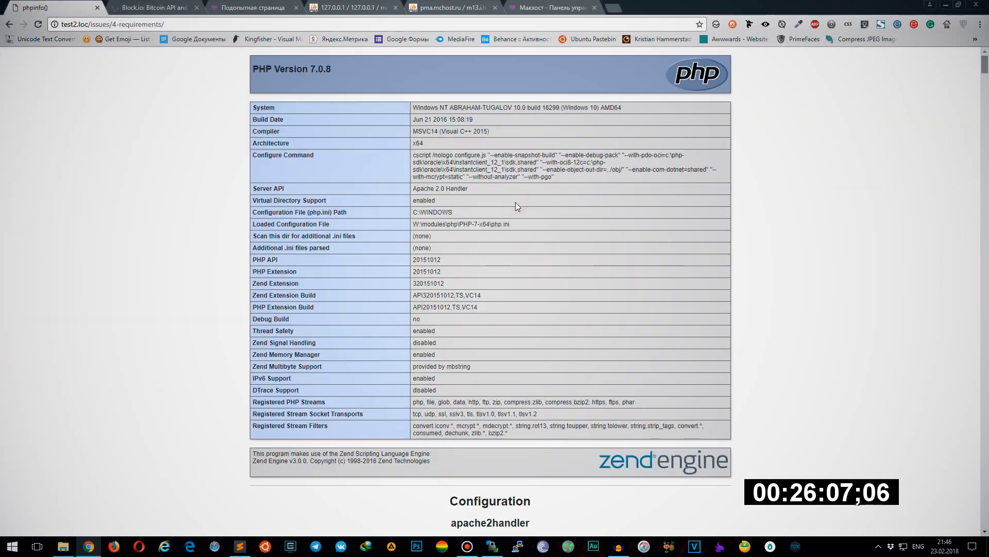
{"action": "key", "text": "ctrl+f"}
{"action": "type", "text": "GMP"}
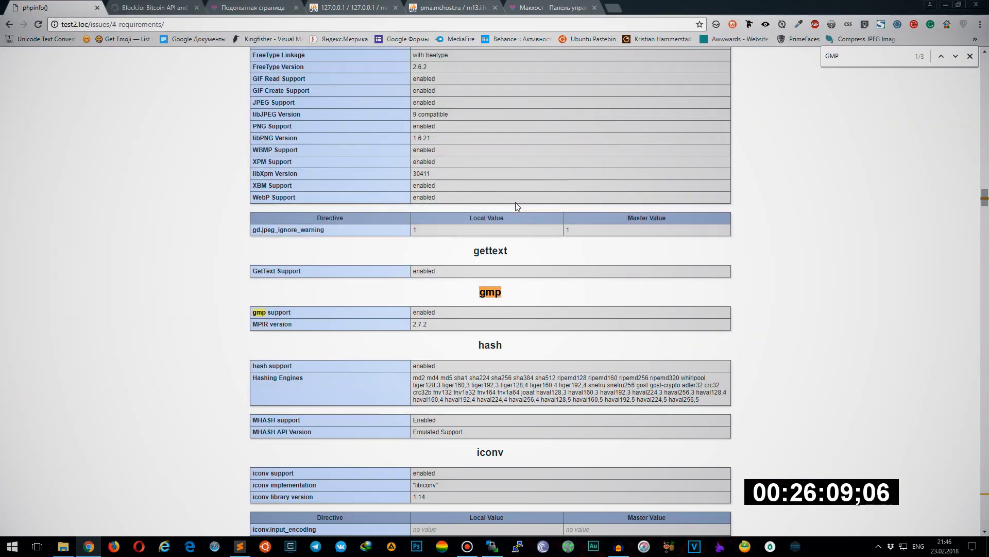
{"action": "left_click_drag", "start_coordinate": [516, 296], "coordinate": [452, 293]}
Move the test page tab to second place and reload it to show PHP 5.6.33 phpinfo
{"action": "left_click", "coordinate": [237, 7]}
{"action": "left_click", "coordinate": [34, 7]}
{"action": "left_click_drag", "start_coordinate": [229, 7], "coordinate": [129, 7]}
{"action": "key", "text": "F5"}
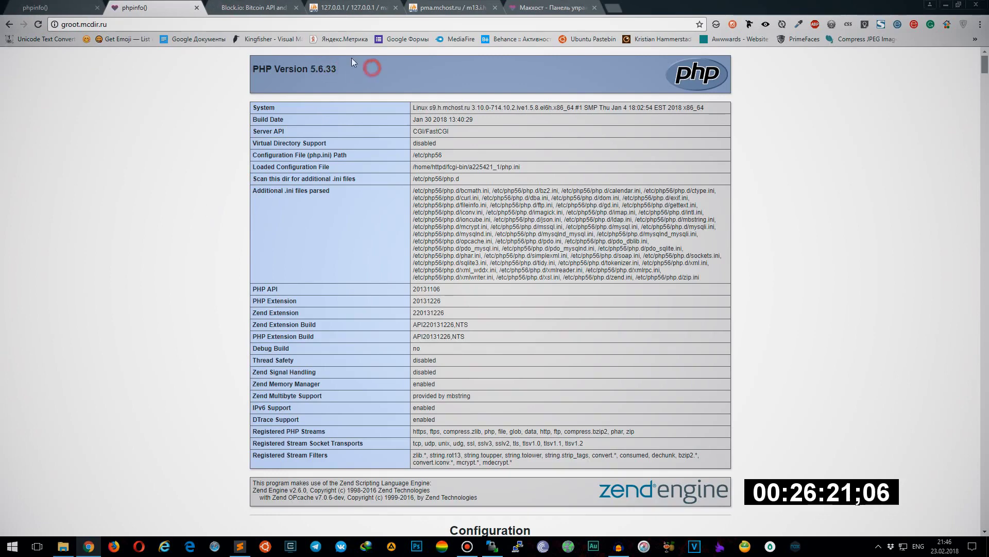
Check groot.mcdir.ru's PHP version in the Макхост panel, keeping PHP 5.6
{"action": "left_click", "coordinate": [540, 8]}
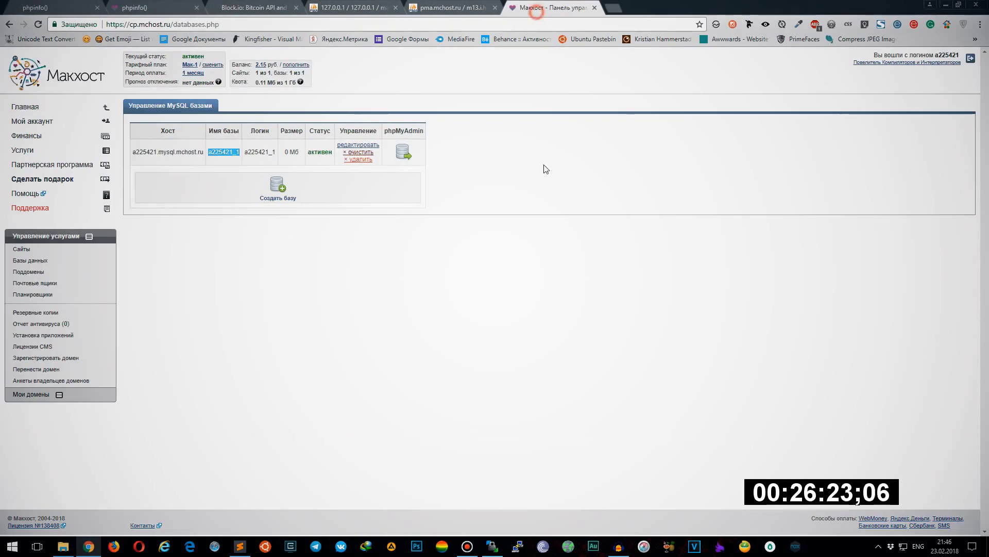
{"action": "left_click", "coordinate": [23, 250]}
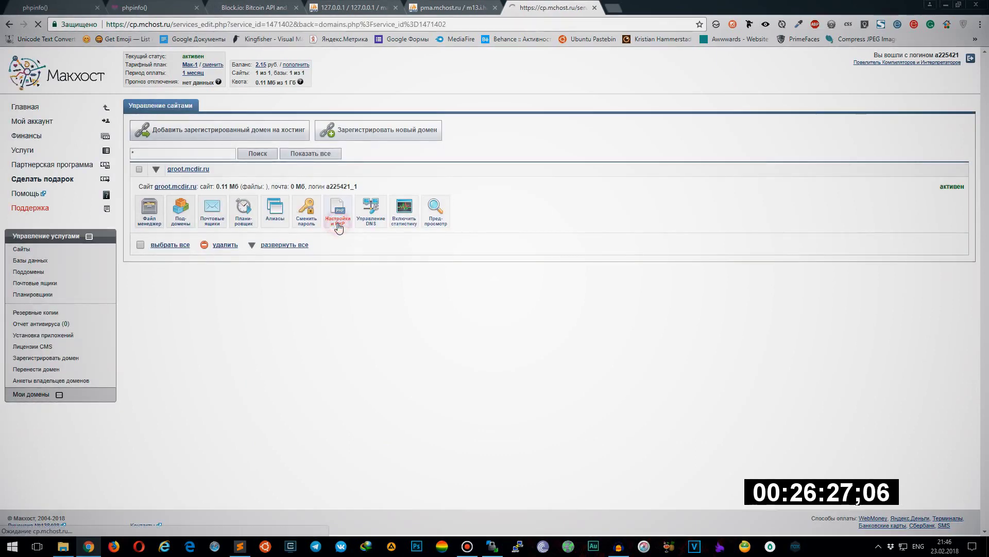
{"action": "left_click", "coordinate": [338, 226]}
{"action": "left_click", "coordinate": [255, 204]}
{"action": "left_click", "coordinate": [255, 203]}
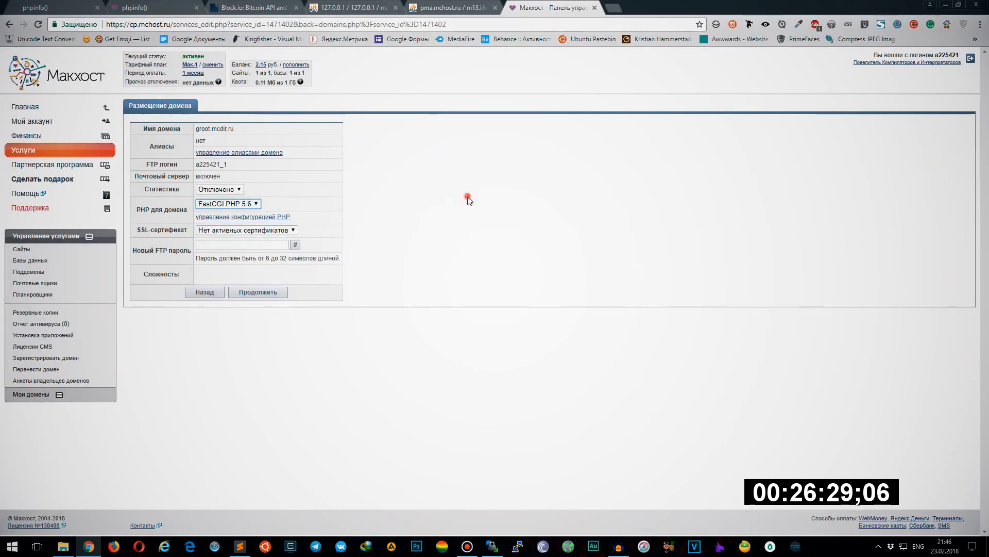
Search the hosted phpinfo for GMP, finding only the Module Authors match
{"action": "left_click", "coordinate": [137, 6]}
{"action": "key", "text": "ctrl+f"}
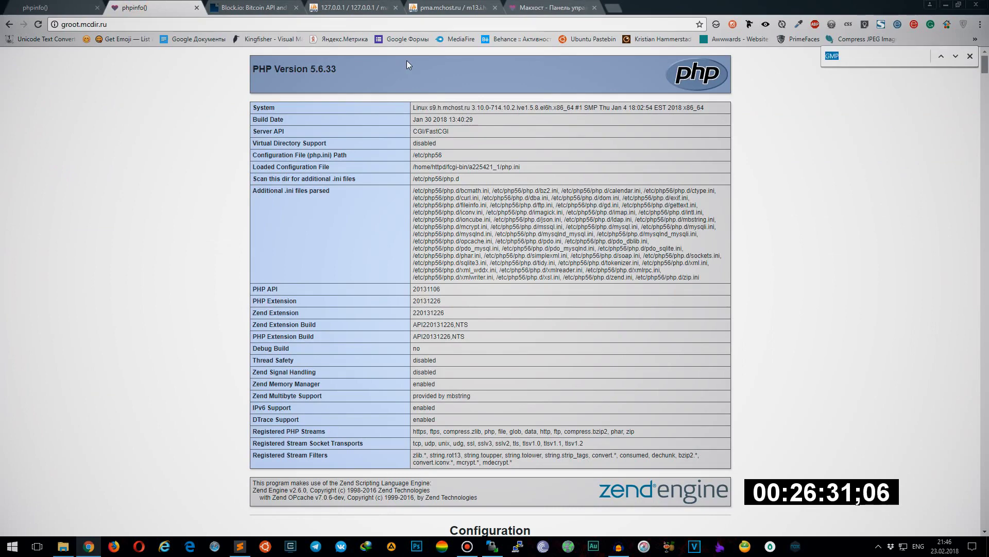
{"action": "type", "text": "GMP"}
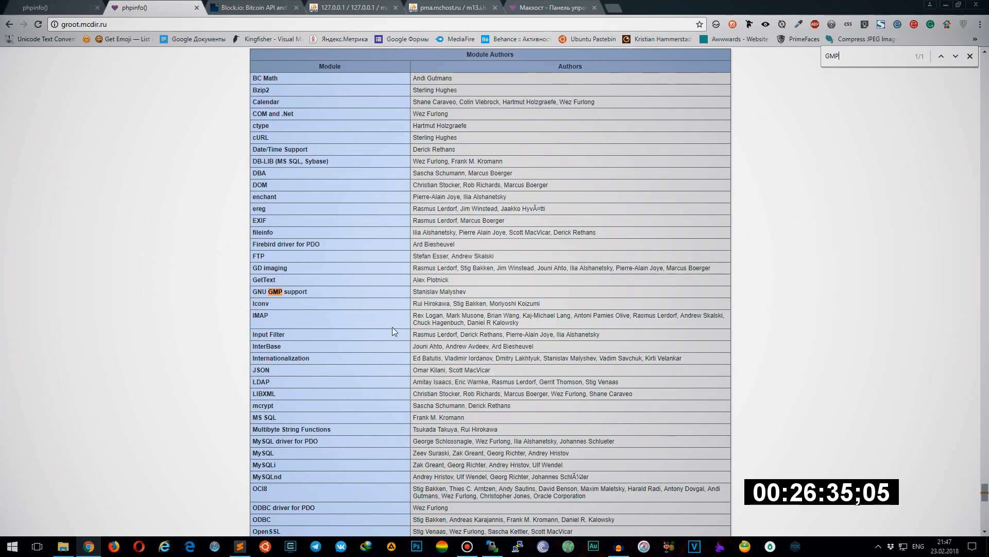
{"action": "left_click", "coordinate": [970, 56]}
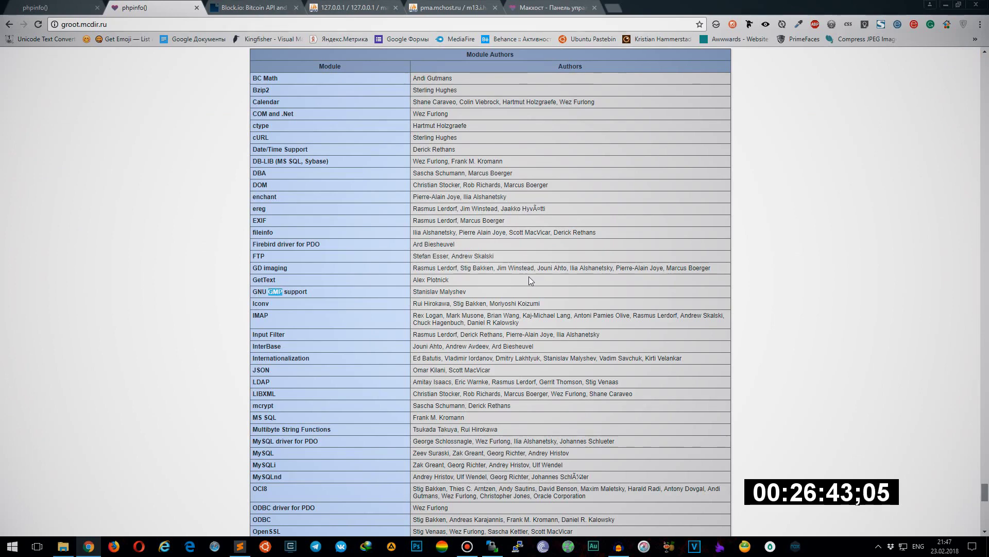
{"action": "key", "text": "ctrl+Tab"}
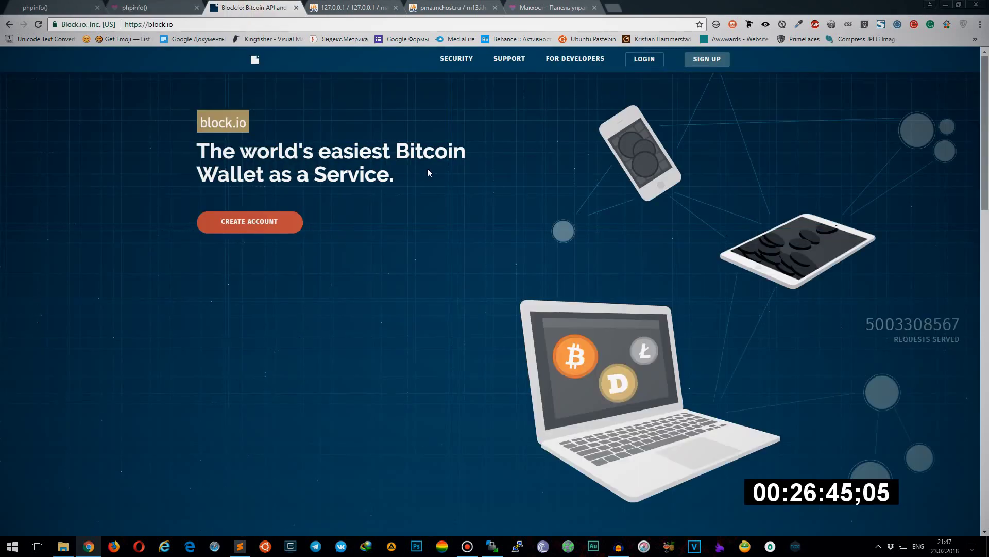
Compare the local gmp section with the hosted GNU GMP support row
{"action": "left_click_drag", "start_coordinate": [419, 181], "coordinate": [195, 150]}
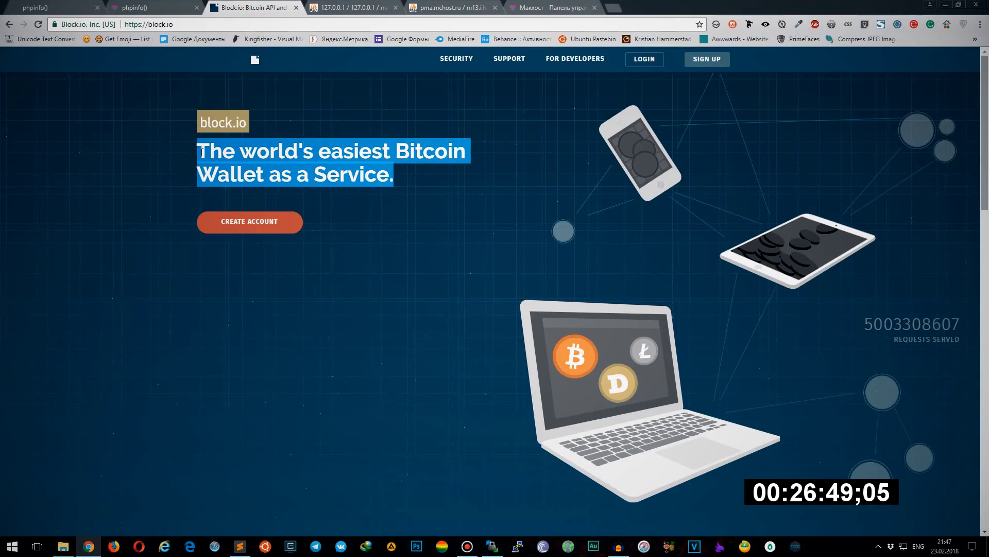
{"action": "key", "text": "ctrl+1"}
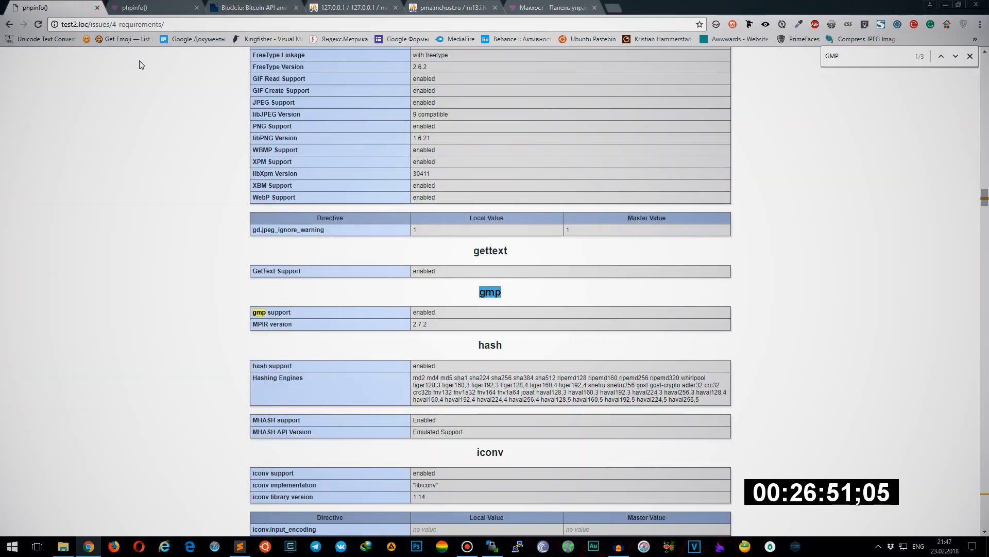
{"action": "left_click", "coordinate": [153, 8]}
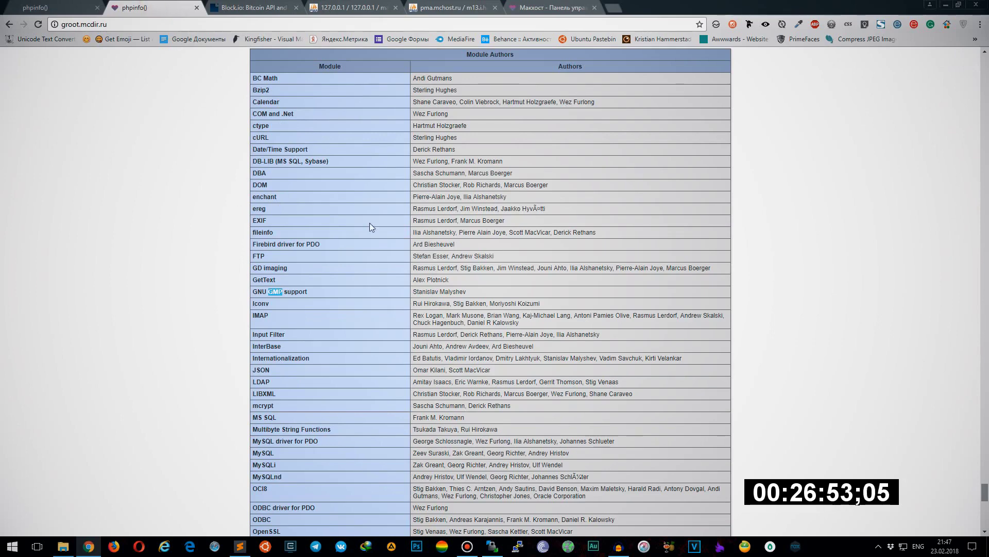
{"action": "left_click", "coordinate": [371, 195]}
{"action": "left_click_drag", "start_coordinate": [318, 292], "coordinate": [252, 293]}
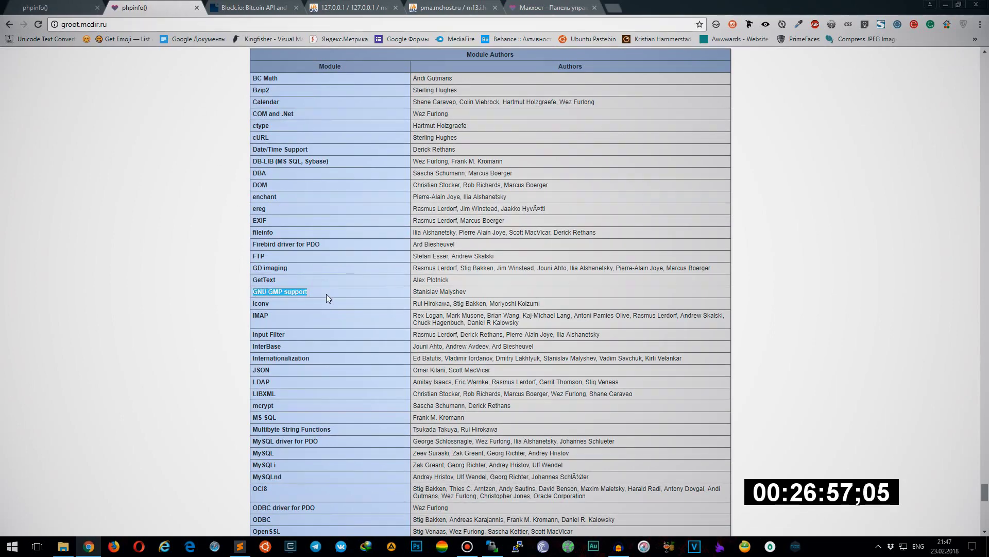
{"action": "left_click", "coordinate": [278, 8]}
{"action": "left_click", "coordinate": [173, 8]}
Close the Block.io tab and open a new tab placed third
{"action": "middle_click", "coordinate": [263, 8]}
{"action": "left_click", "coordinate": [322, 277]}
{"action": "left_click_drag", "start_coordinate": [317, 292], "coordinate": [254, 292]}
{"action": "left_click", "coordinate": [348, 270]}
{"action": "left_click", "coordinate": [512, 8]}
{"action": "left_click_drag", "start_coordinate": [515, 7], "coordinate": [263, 4]}
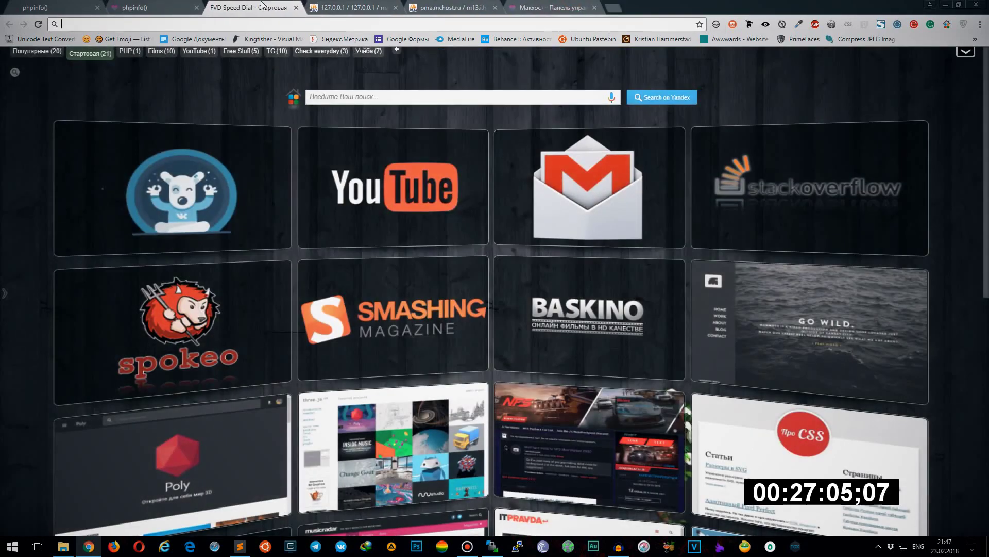
Search Google for 'php Imagine' and open the avalanche123/Imagine GitHub repository
{"action": "type", "text": "php"}
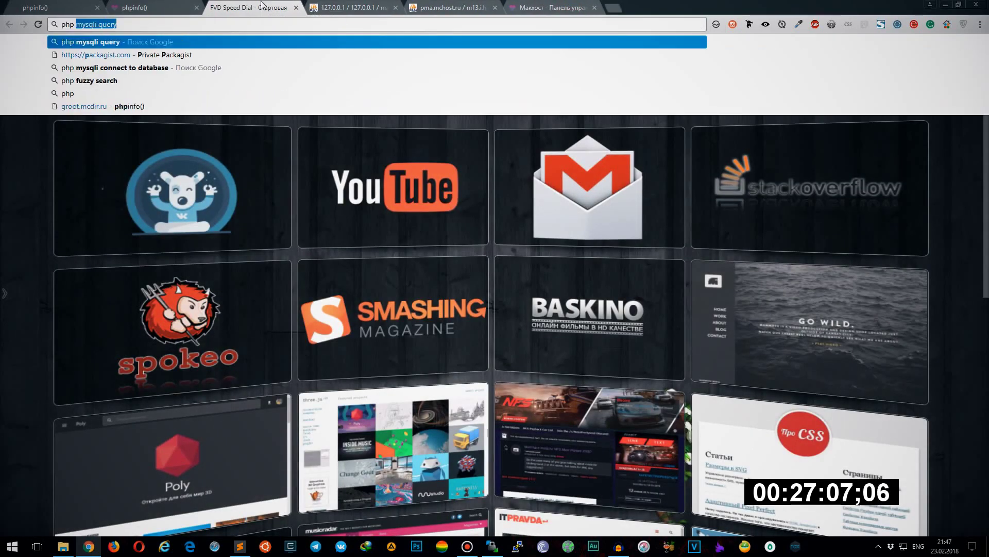
{"action": "type", "text": " Imagine"}
{"action": "key", "text": "Return"}
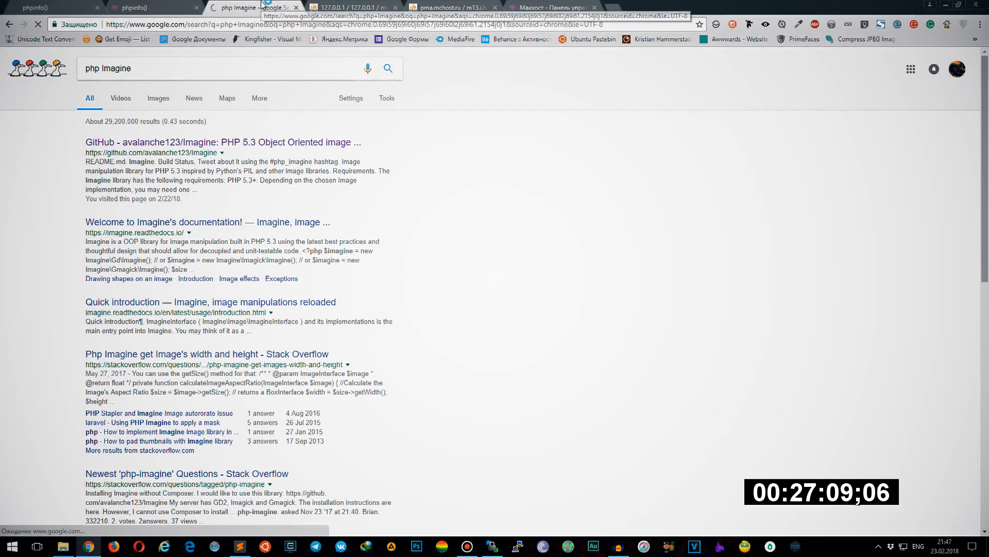
{"action": "left_click", "coordinate": [236, 143]}
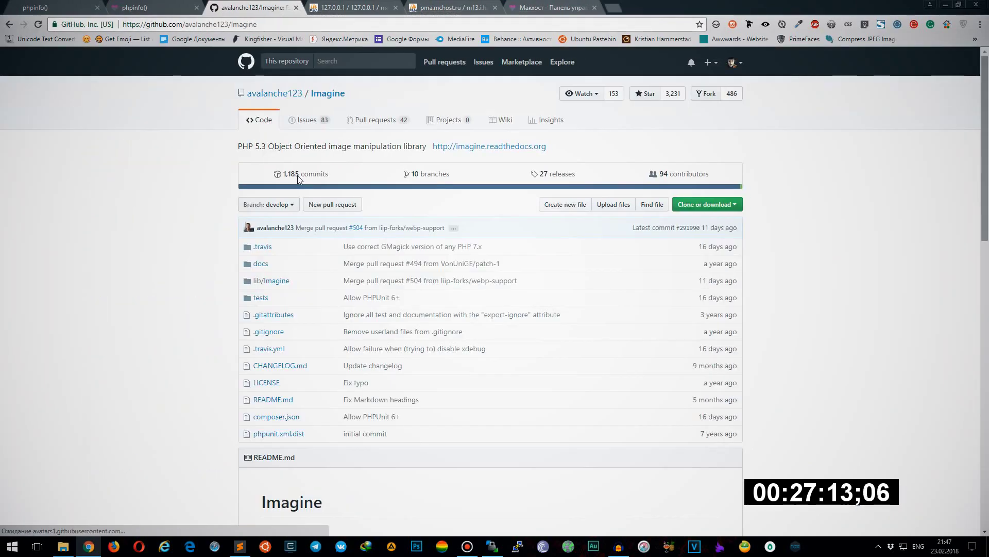
Read the README Requirements section: PHP 5.3+ with GD2, Imagick or Gmagick
{"action": "scroll", "coordinate": [298, 175], "scroll_direction": "down", "scroll_amount": 8}
{"action": "left_click_drag", "start_coordinate": [367, 185], "coordinate": [263, 189]}
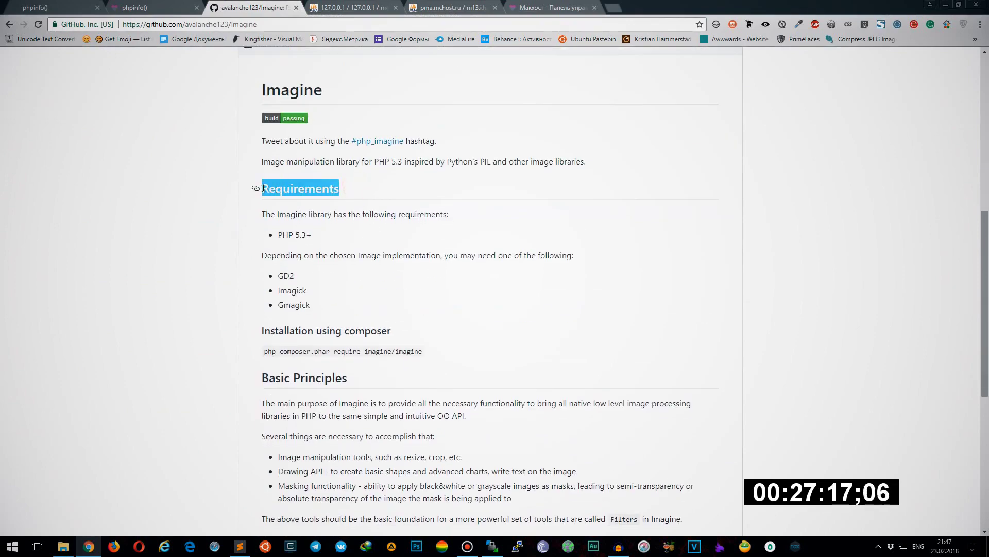
{"action": "left_click", "coordinate": [115, 191]}
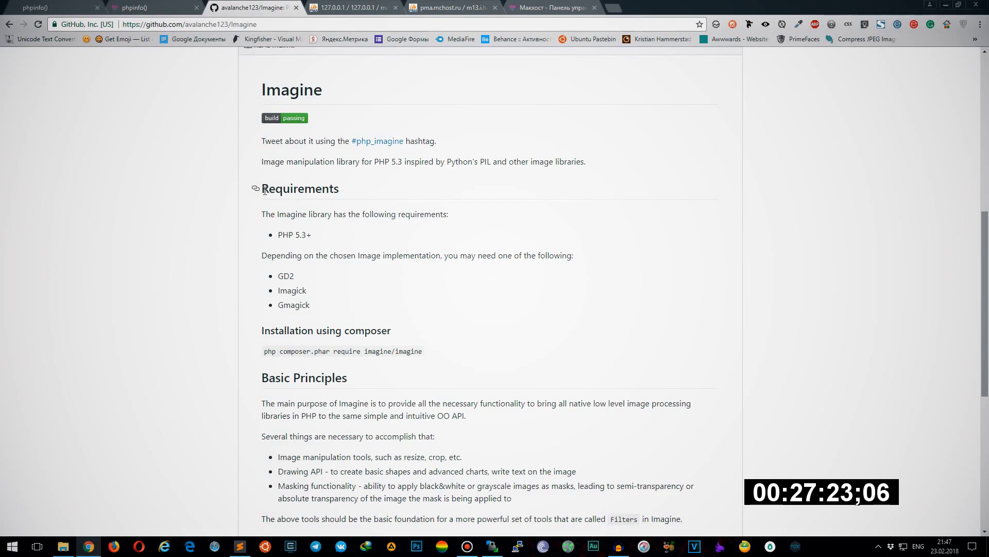
{"action": "left_click_drag", "start_coordinate": [264, 190], "coordinate": [365, 194]}
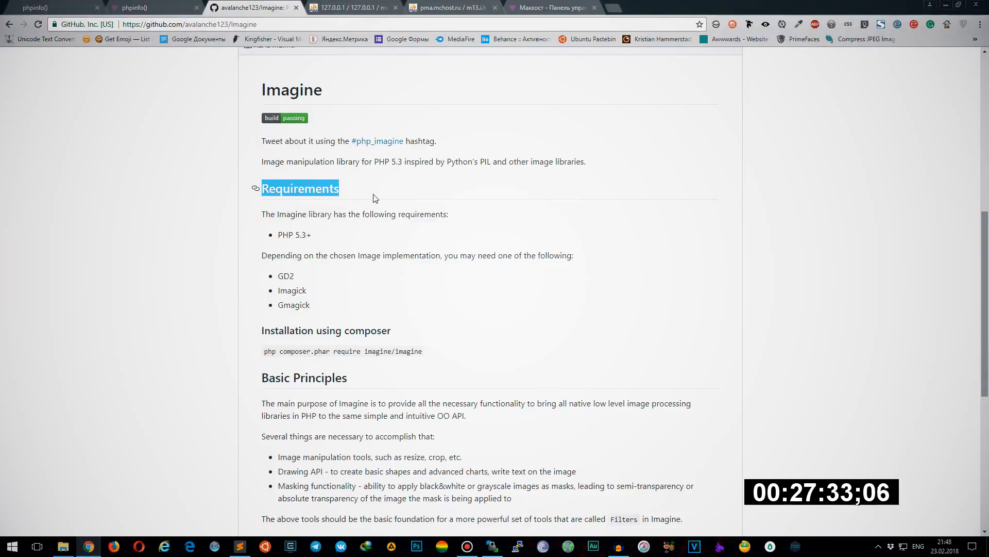
{"action": "scroll", "coordinate": [318, 216], "scroll_direction": "down", "scroll_amount": 1}
{"action": "left_click_drag", "start_coordinate": [306, 183], "coordinate": [278, 183]}
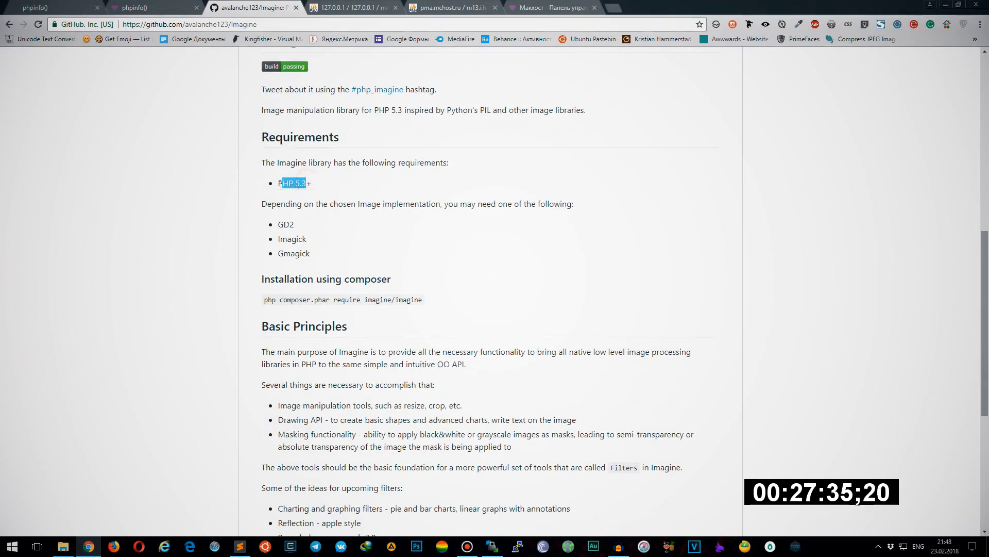
{"action": "double_click", "coordinate": [287, 224]}
{"action": "double_click", "coordinate": [303, 239]}
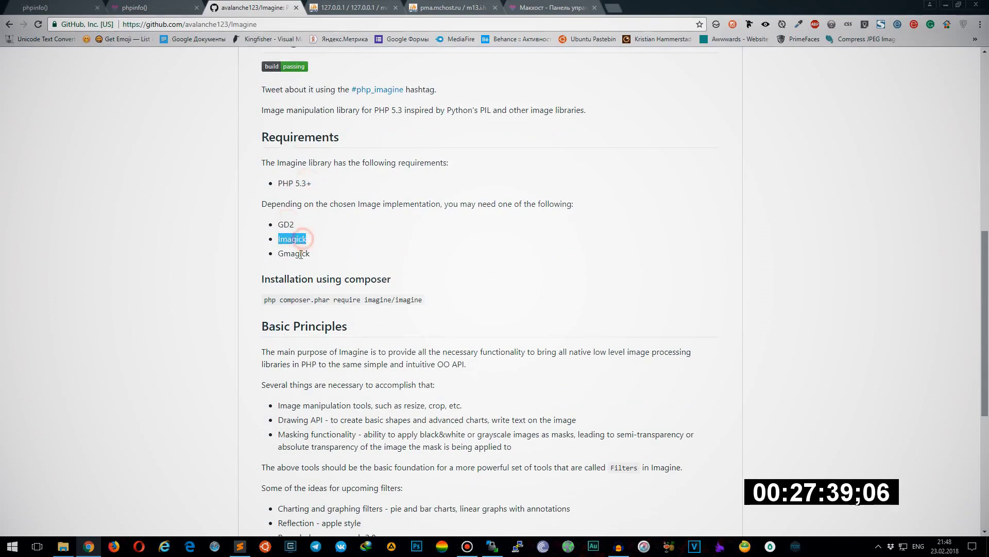
{"action": "double_click", "coordinate": [301, 253]}
{"action": "left_click_drag", "start_coordinate": [324, 254], "coordinate": [279, 220]}
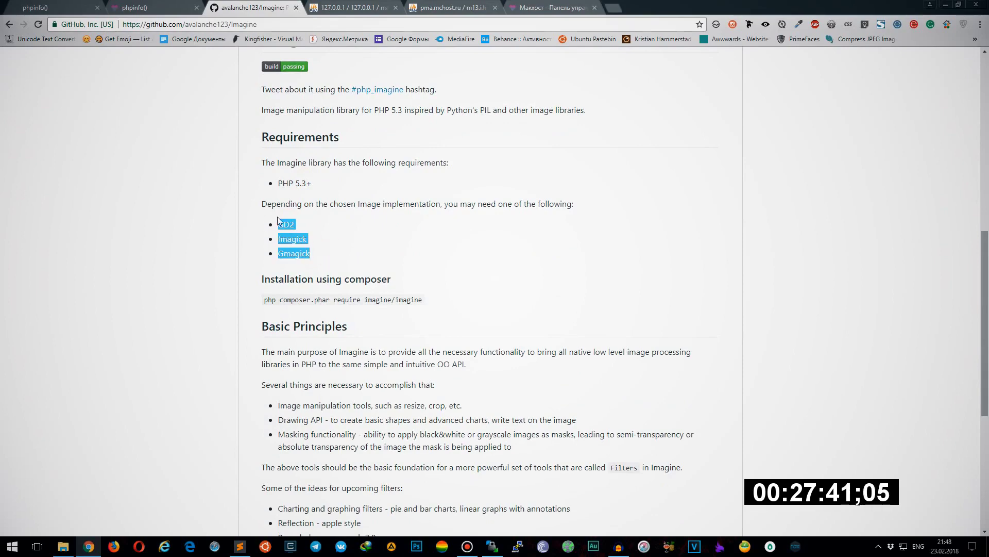
{"action": "left_click", "coordinate": [288, 224]}
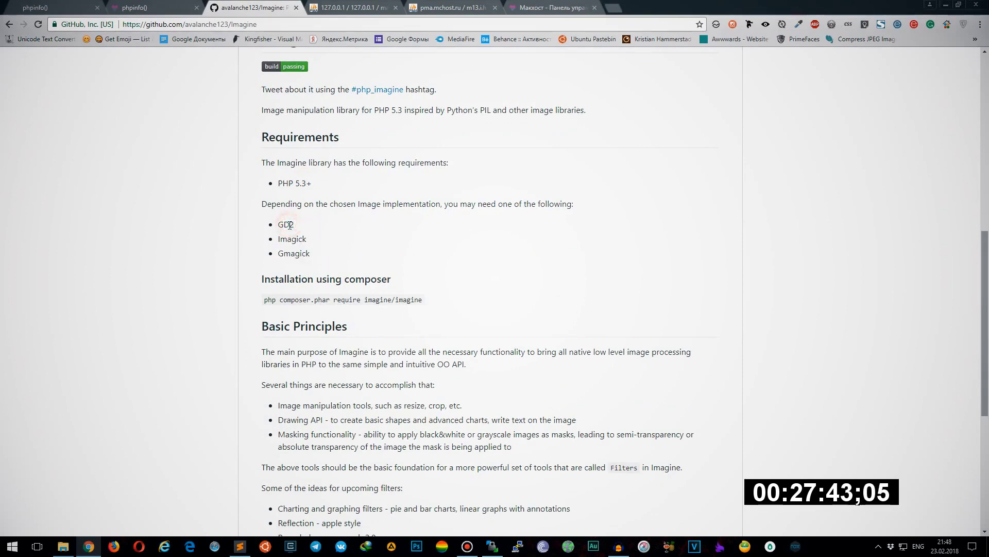
{"action": "double_click", "coordinate": [289, 225]}
Find the GD section on the local phpinfo page and note GD version 2.1.0
{"action": "key", "text": "ctrl+c"}
{"action": "key", "text": "ctrl+1"}
{"action": "key", "text": "ctrl+f"}
{"action": "key", "text": "ctrl+v"}
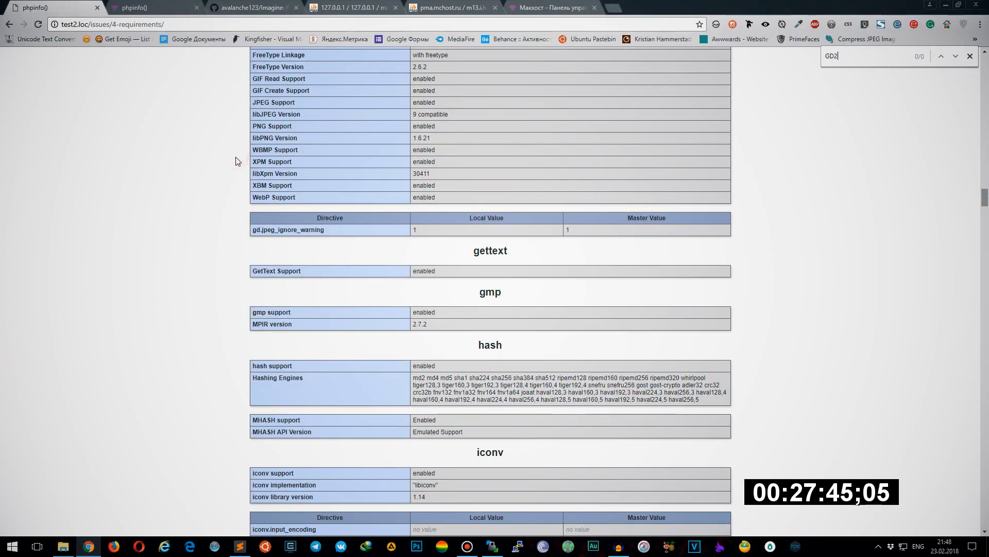
{"action": "key", "text": "BackSpace"}
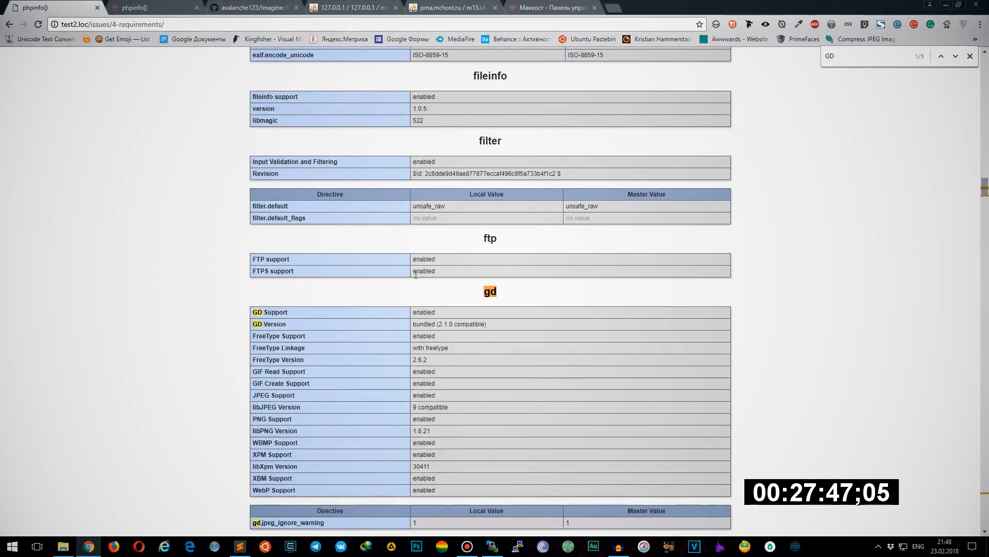
{"action": "left_click", "coordinate": [465, 293]}
{"action": "left_click_drag", "start_coordinate": [438, 324], "coordinate": [457, 324]}
Confirm the hosted phpinfo page also reports GD bundled (2.1.0 compatible)
{"action": "key", "text": "ctrl+2"}
{"action": "key", "text": "ctrl+f"}
{"action": "key", "text": "ctrl+v"}
{"action": "key", "text": "BackSpace"}
{"action": "key", "text": "Return"}
{"action": "key", "text": "Return"}
{"action": "key", "text": "Return"}
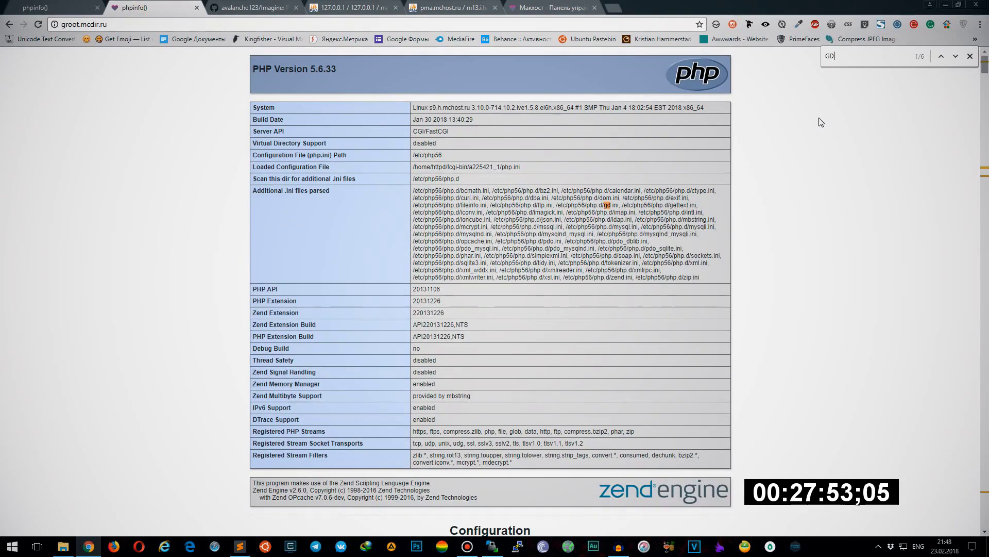
{"action": "scroll", "coordinate": [430, 253], "scroll_direction": "up", "scroll_amount": 1}
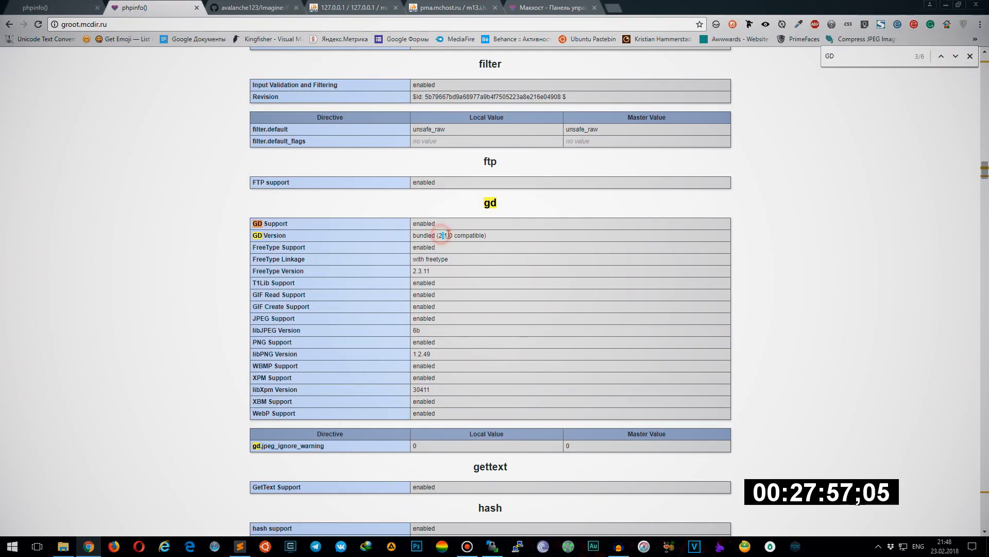
{"action": "left_click", "coordinate": [970, 54]}
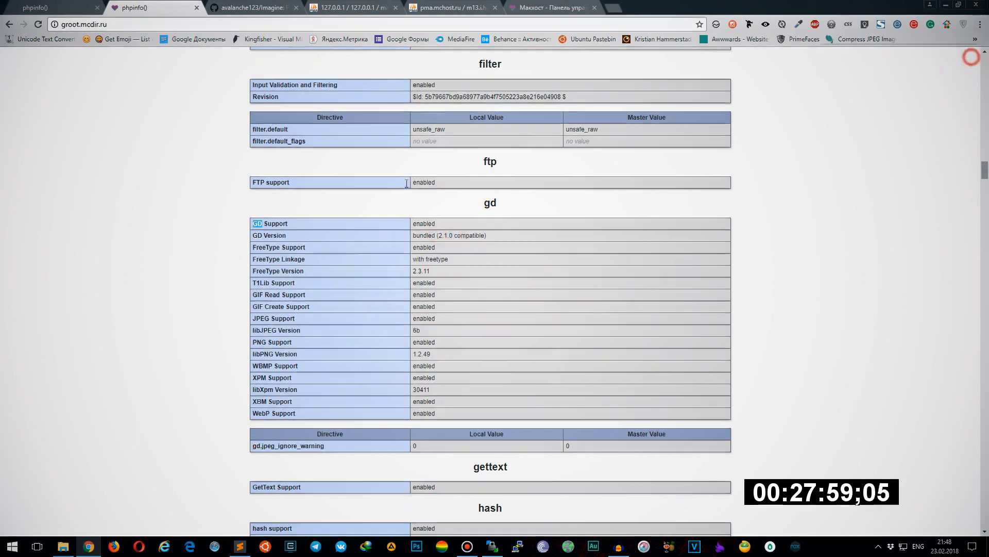
Return to the Imagine README on GitHub
{"action": "key", "text": "ctrl+Tab"}
{"action": "key", "text": "ctrl+shift+Tab"}
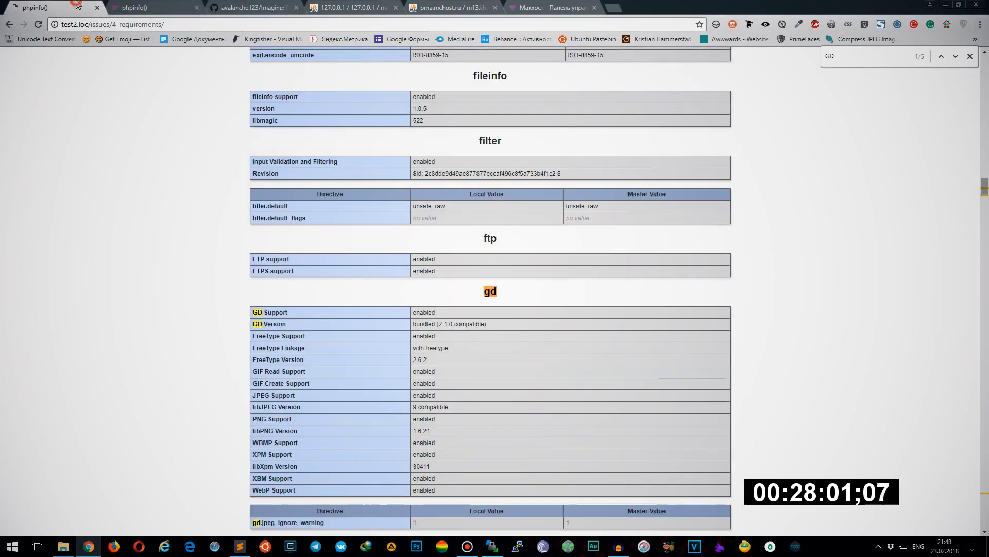
{"action": "scroll", "coordinate": [291, 116], "scroll_direction": "down", "scroll_amount": 1}
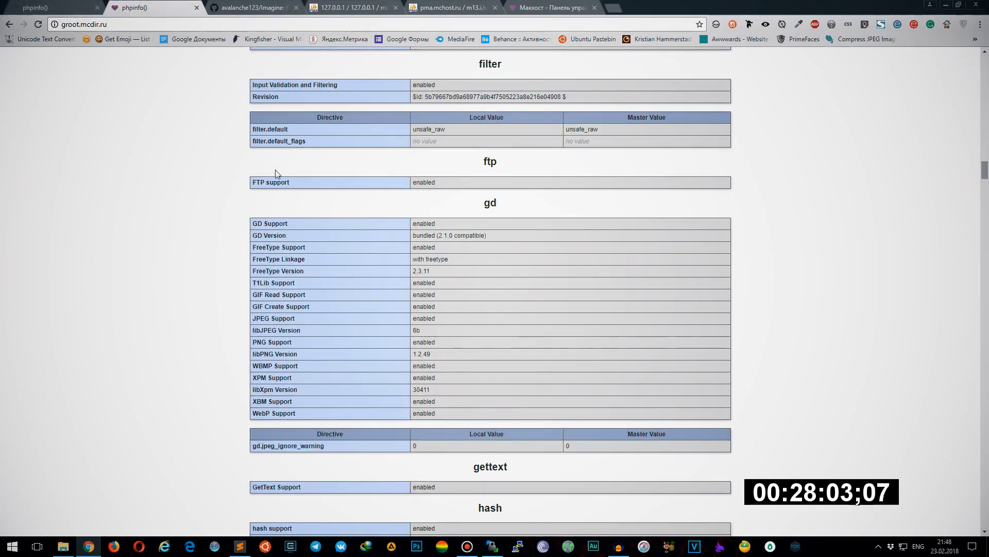
{"action": "left_click", "coordinate": [269, 5]}
Search 'wordpress requirements' and open the Codex server requirements page listing PHP 5.2.4 minimum
{"action": "left_click", "coordinate": [279, 24]}
{"action": "type", "text": "wor"}
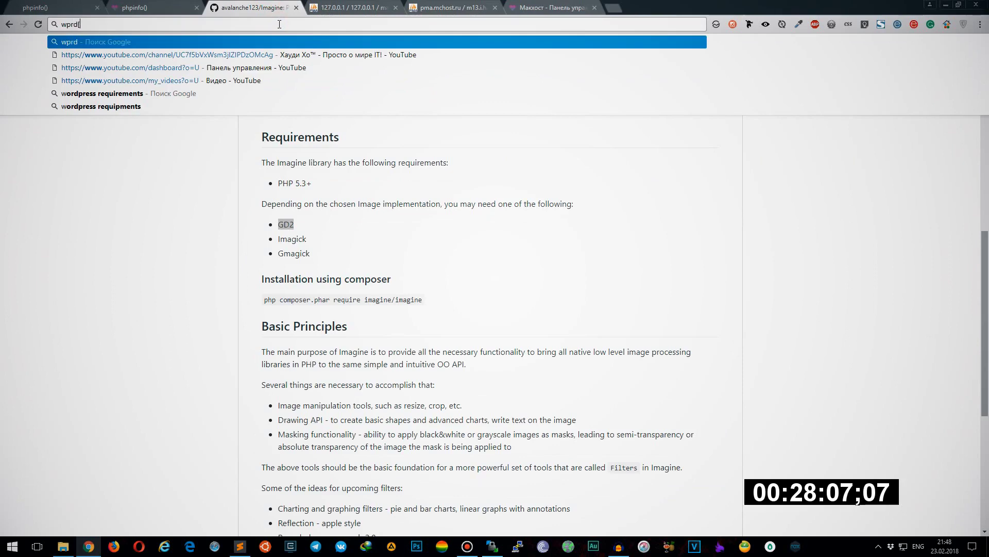
{"action": "type", "text": "dpress requirements"}
{"action": "key", "text": "Return"}
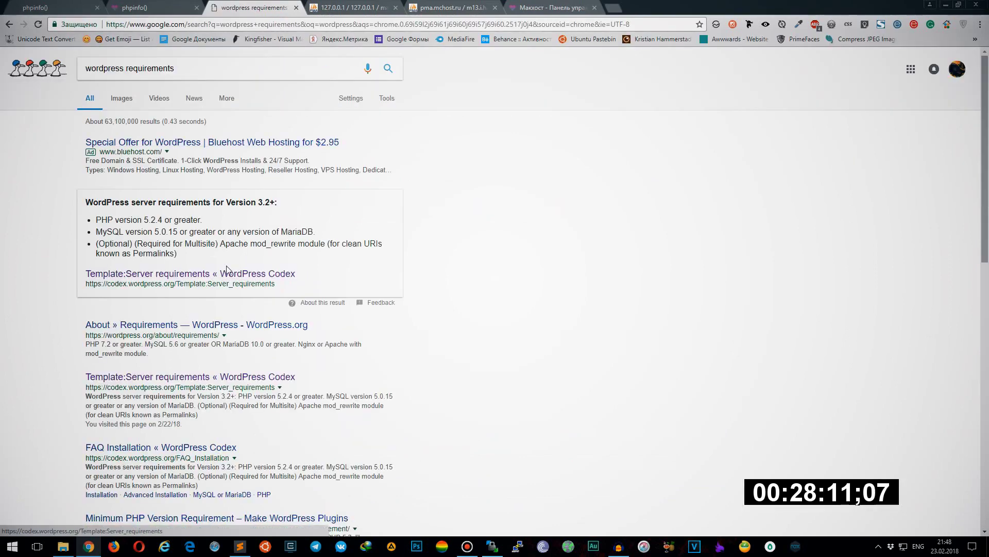
{"action": "left_click", "coordinate": [117, 274]}
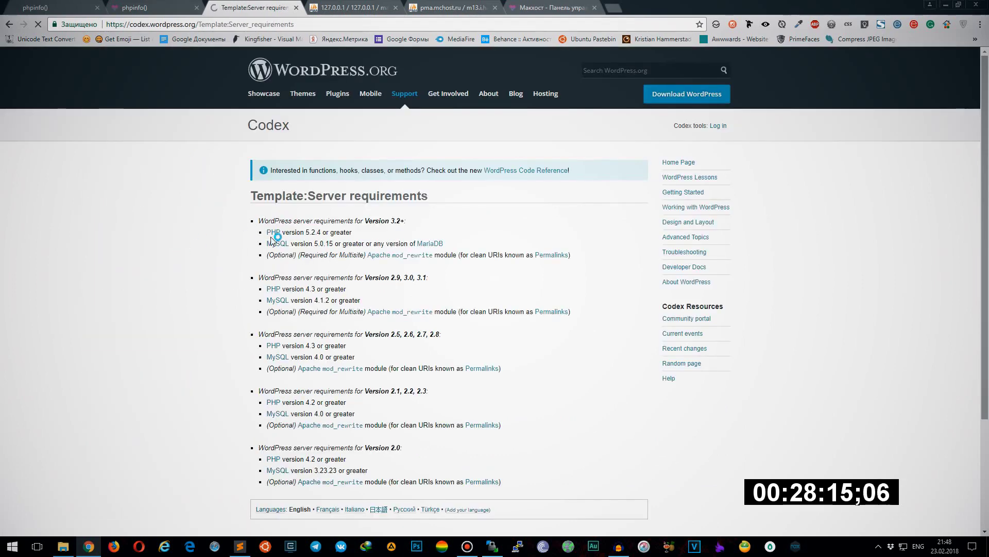
{"action": "left_click_drag", "start_coordinate": [320, 233], "coordinate": [306, 232]}
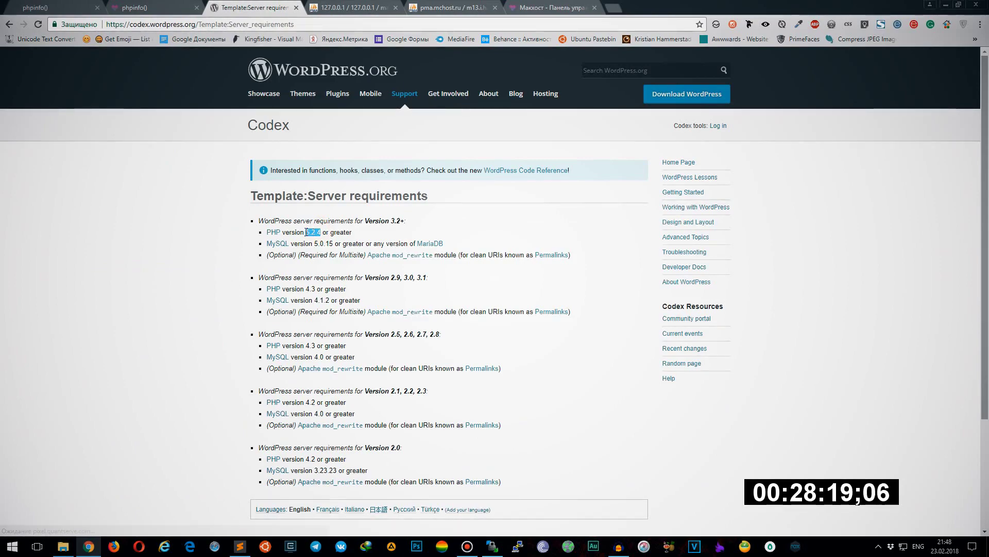
{"action": "left_click", "coordinate": [60, 6]}
Compare the local PHP version 7.0.8 with the hosted site's PHP 5.6.33
{"action": "scroll", "coordinate": [180, 97], "scroll_direction": "up", "scroll_amount": 20}
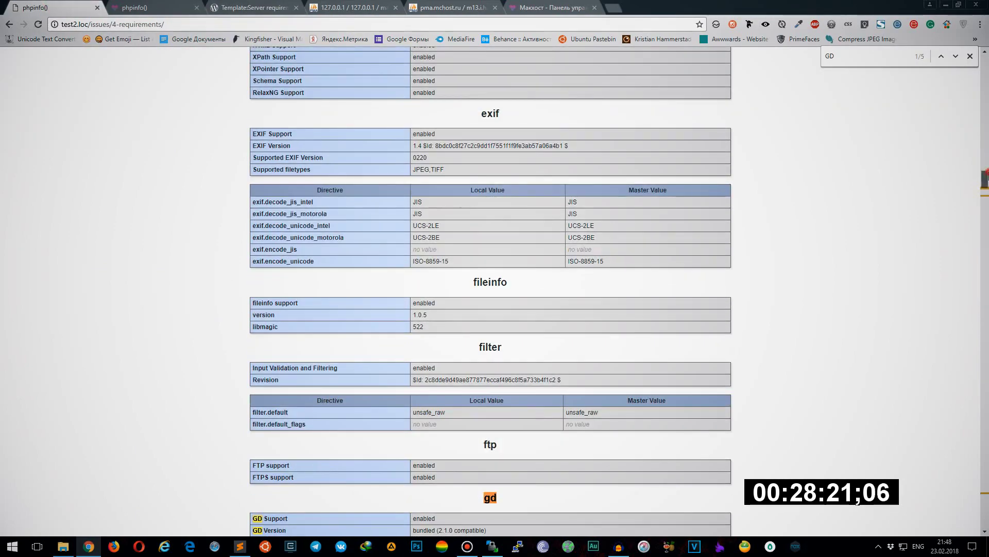
{"action": "left_click", "coordinate": [970, 57]}
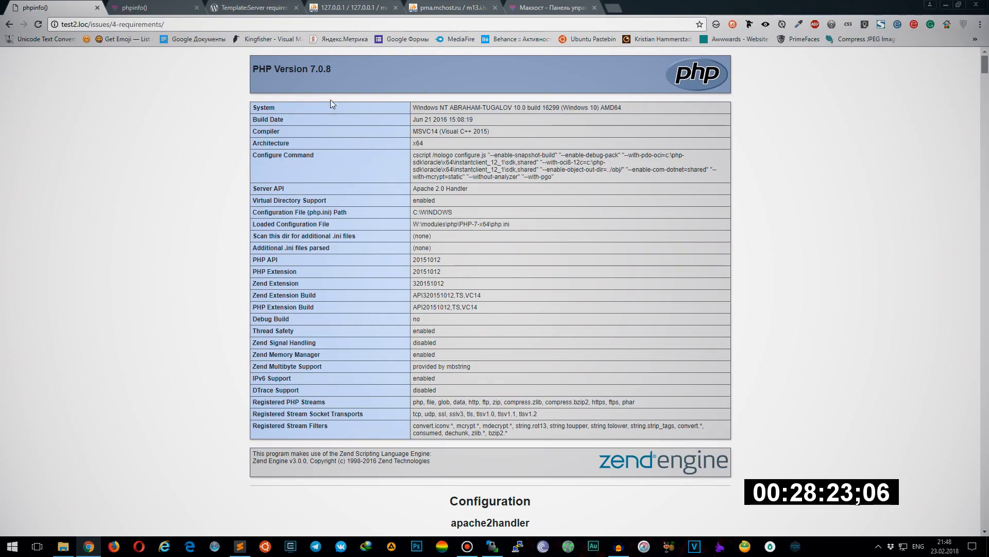
{"action": "double_click", "coordinate": [315, 69]}
{"action": "left_click", "coordinate": [134, 7]}
{"action": "scroll", "coordinate": [553, 84], "scroll_direction": "up", "scroll_amount": 20}
{"action": "double_click", "coordinate": [320, 69]}
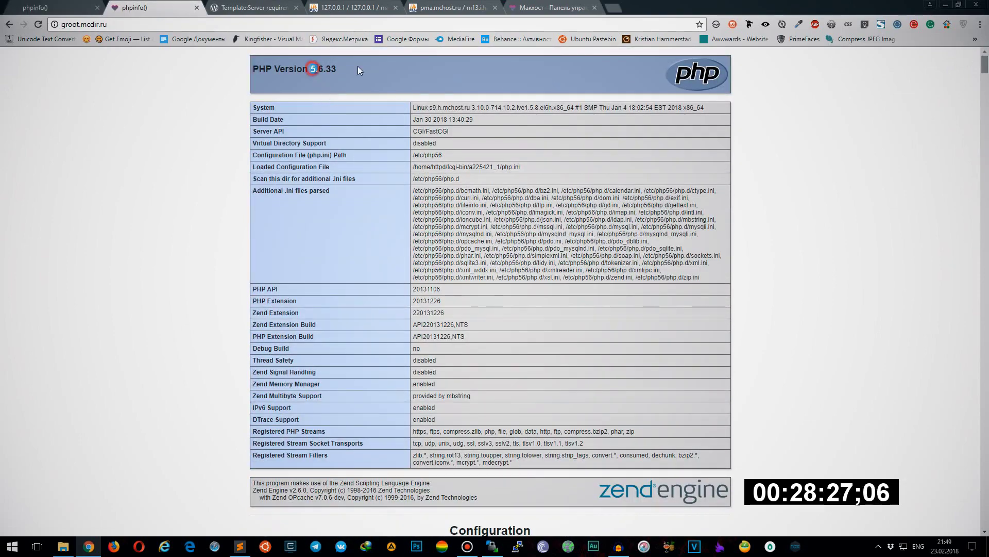
Review the domain's available PHP versions in Макхост without changes, then return to WordPress requirements
{"action": "left_click", "coordinate": [393, 66]}
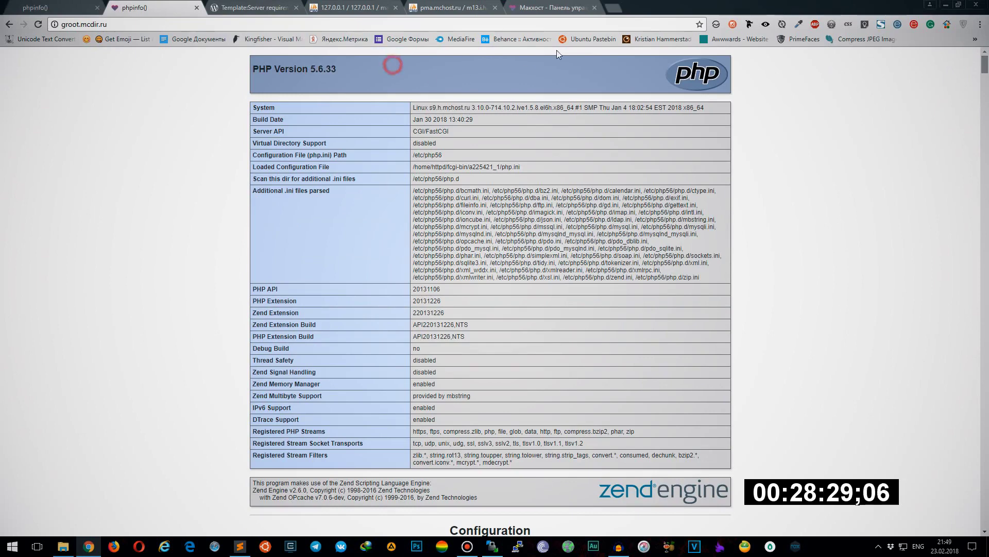
{"action": "left_click", "coordinate": [550, 7]}
{"action": "left_click", "coordinate": [229, 204]}
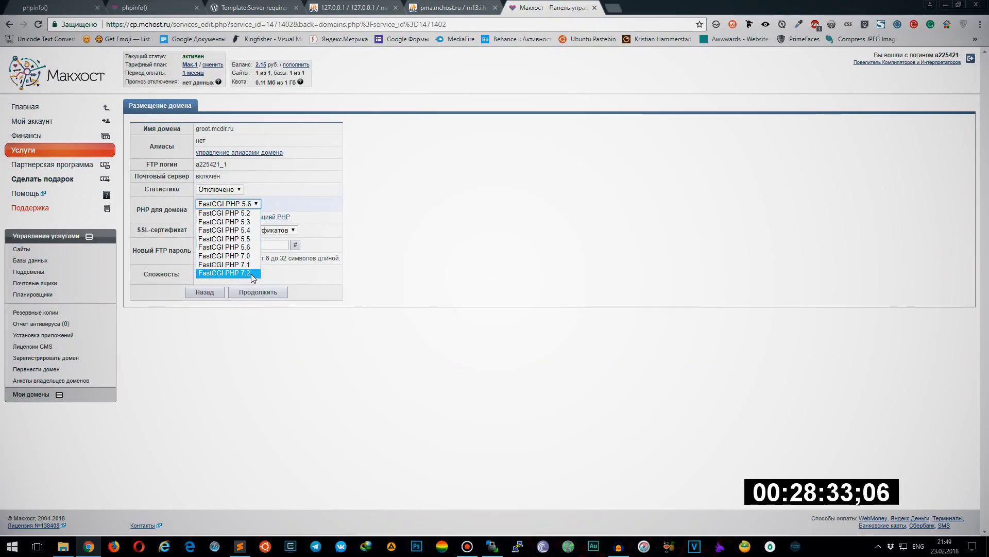
{"action": "left_click", "coordinate": [489, 268]}
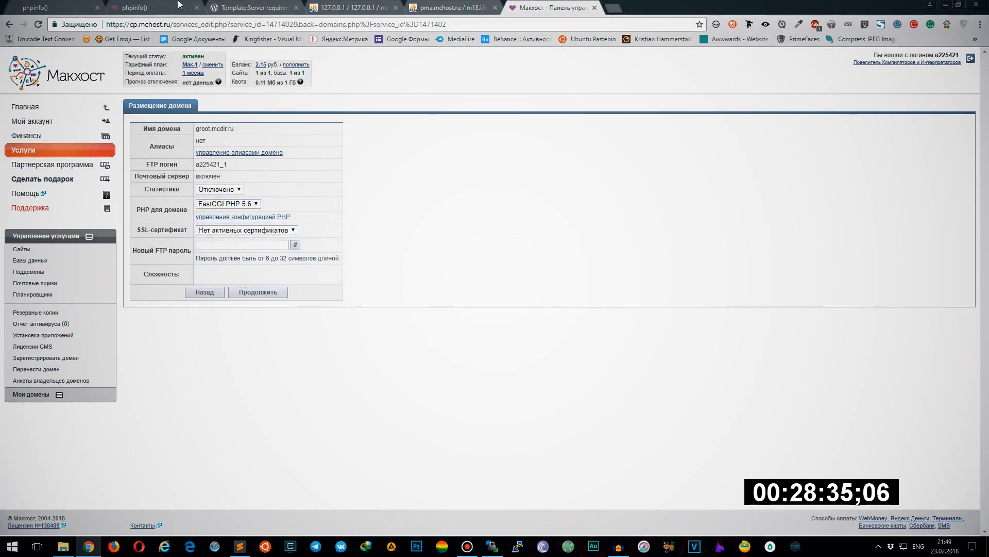
{"action": "left_click", "coordinate": [154, 8]}
{"action": "left_click", "coordinate": [252, 7]}
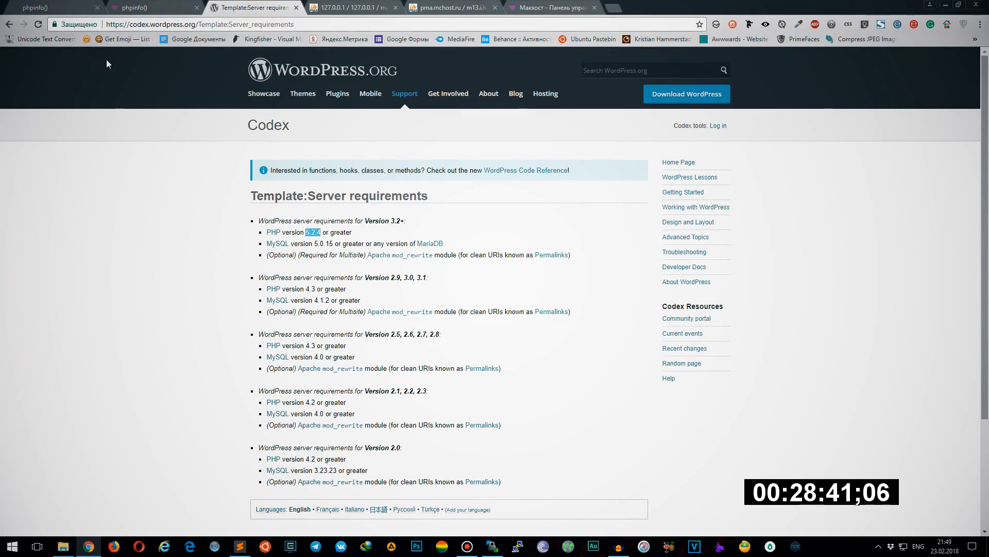
{"action": "left_click", "coordinate": [57, 8]}
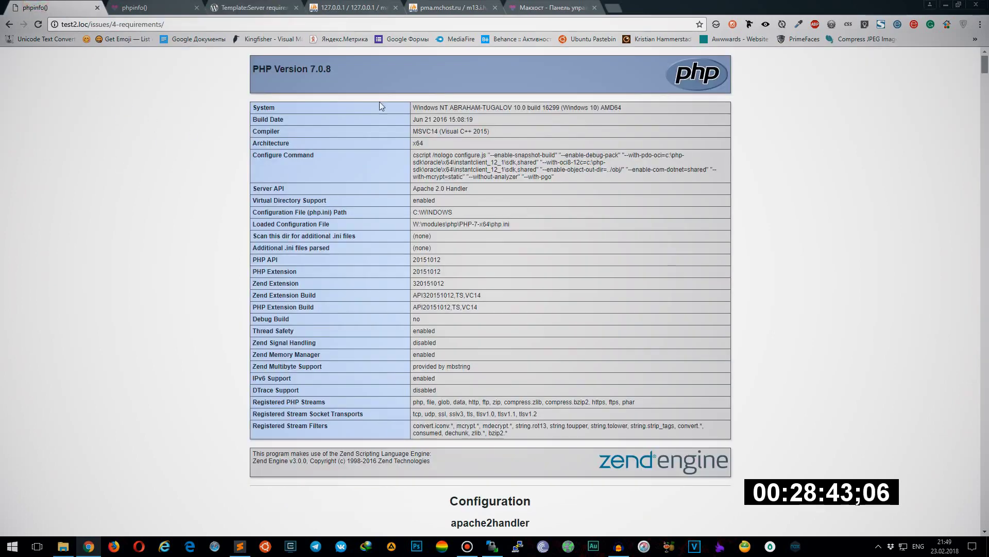
{"action": "left_click", "coordinate": [250, 8]}
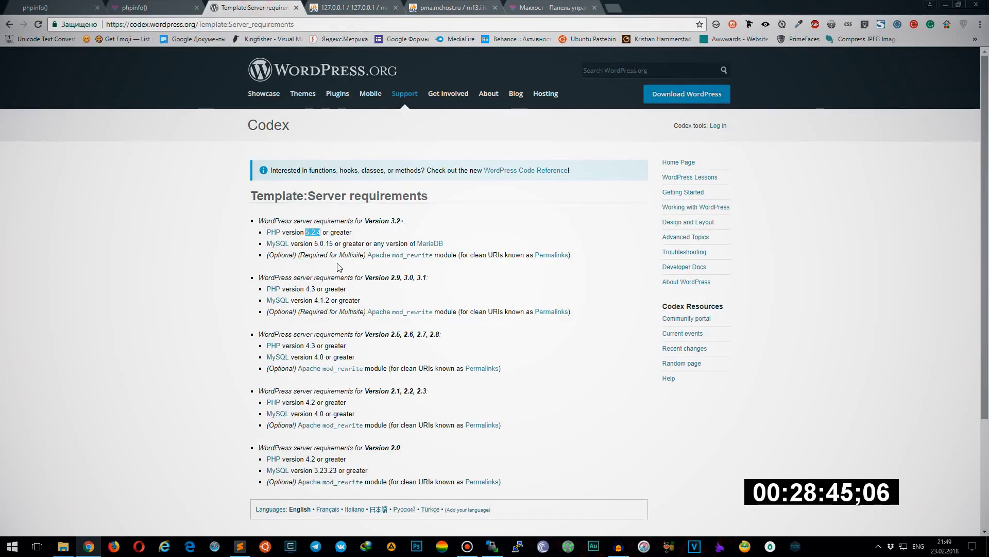
{"action": "left_click", "coordinate": [316, 243]}
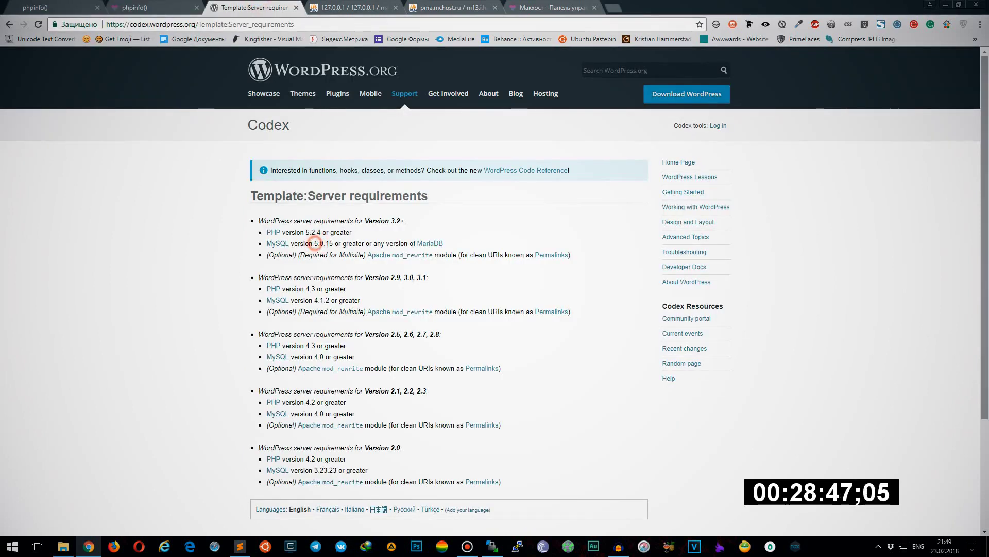
{"action": "left_click_drag", "start_coordinate": [316, 244], "coordinate": [332, 240]}
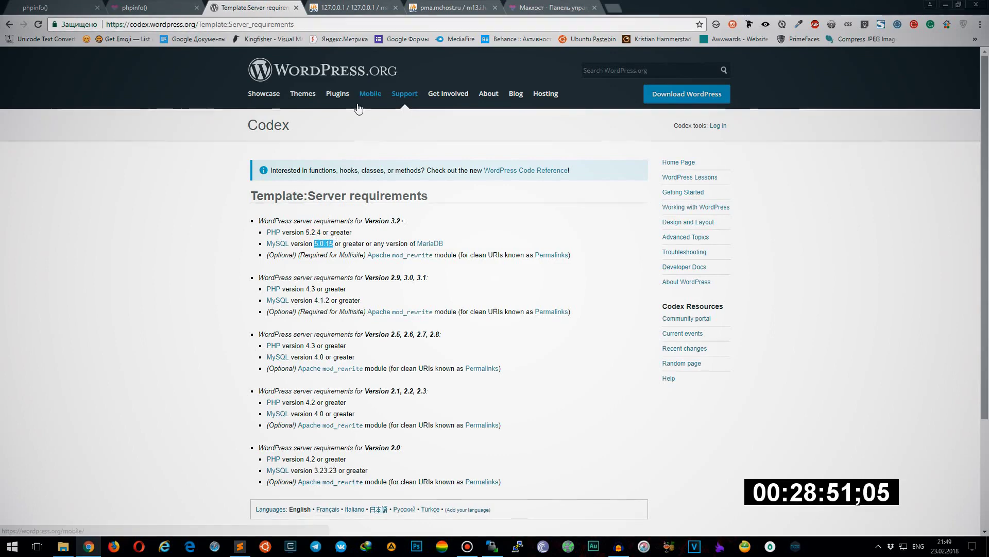
{"action": "left_click", "coordinate": [350, 8]}
{"action": "left_click", "coordinate": [198, 53]}
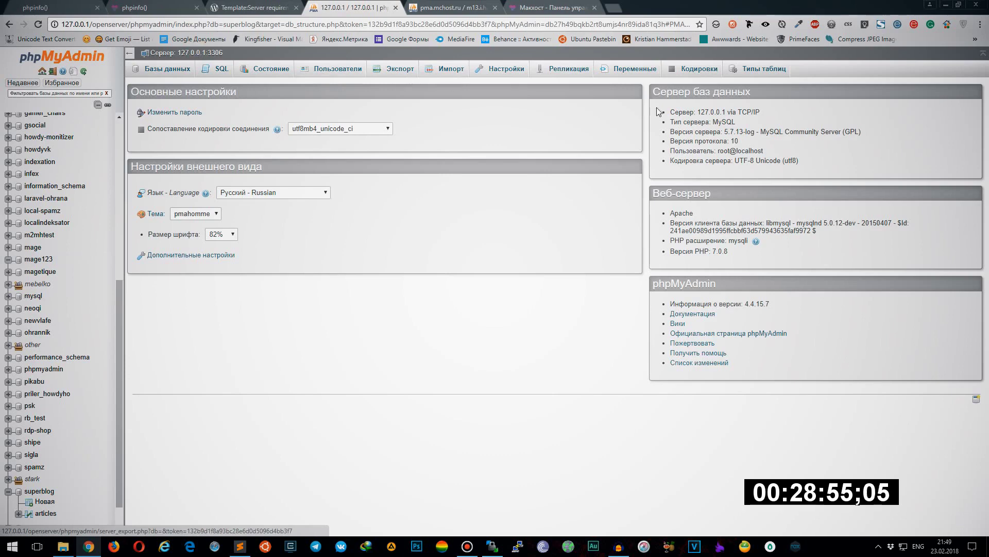
{"action": "left_click_drag", "start_coordinate": [725, 132], "coordinate": [744, 134]}
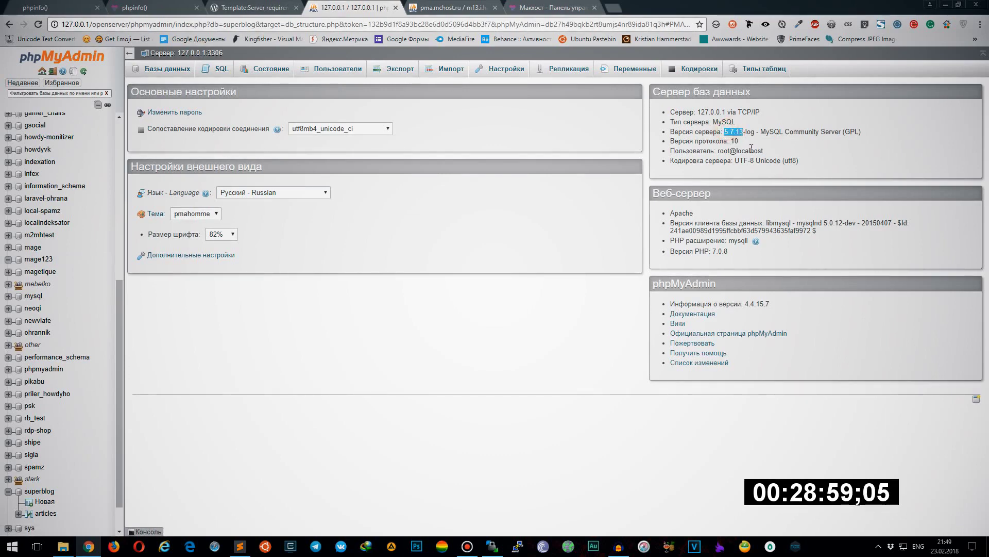
{"action": "left_click", "coordinate": [444, 7]}
{"action": "left_click", "coordinate": [197, 53]}
{"action": "left_click_drag", "start_coordinate": [725, 132], "coordinate": [770, 133]}
{"action": "left_click", "coordinate": [537, 185]}
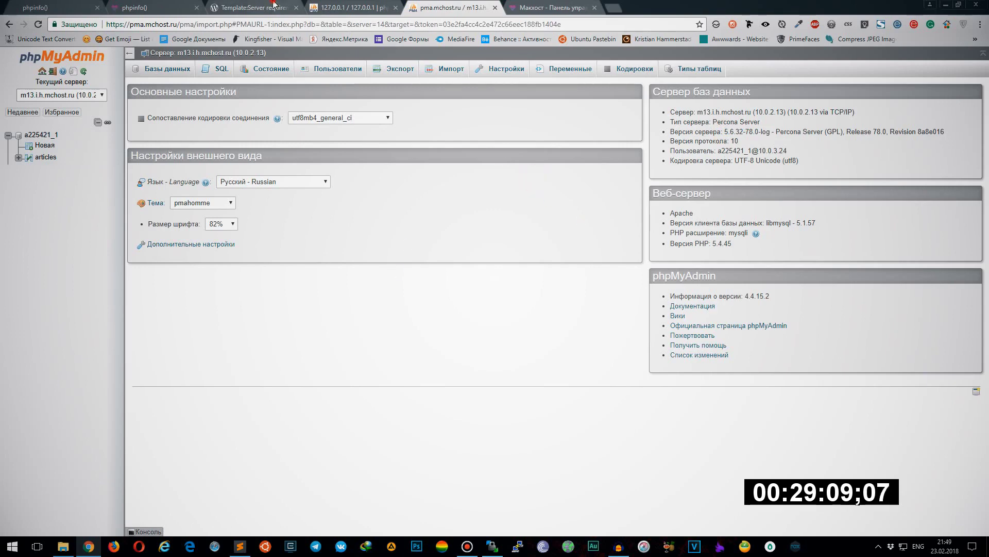
{"action": "key", "text": "ctrl+3"}
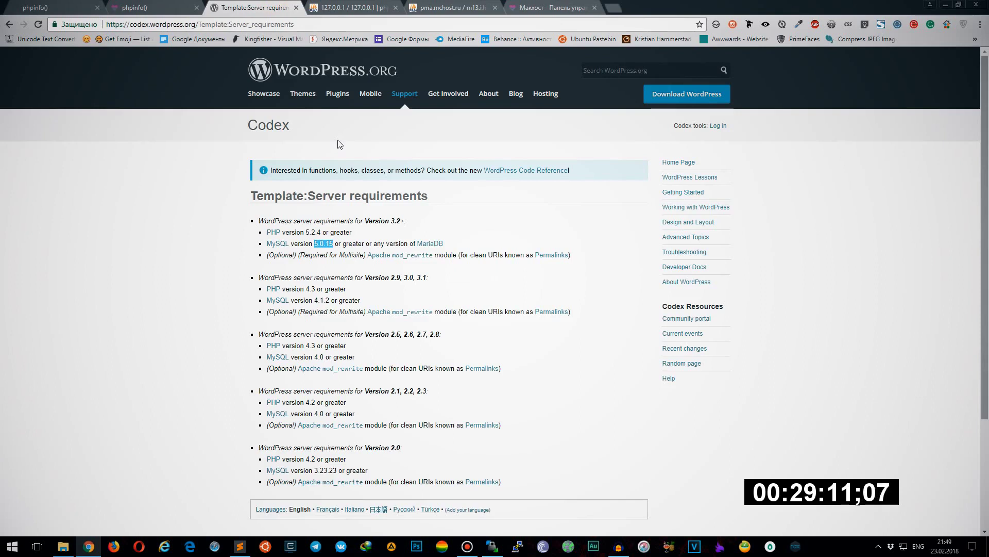
Type 'magento' in the address bar, then close the WordPress requirements tab to reach the hosted phpinfo
{"action": "left_click", "coordinate": [188, 230]}
{"action": "left_click", "coordinate": [250, 26]}
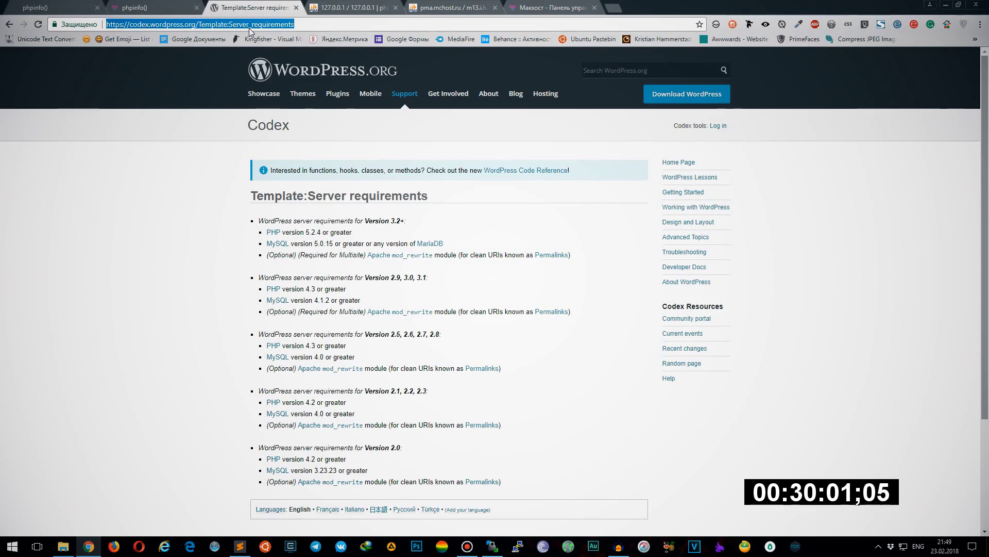
{"action": "type", "text": "magent"}
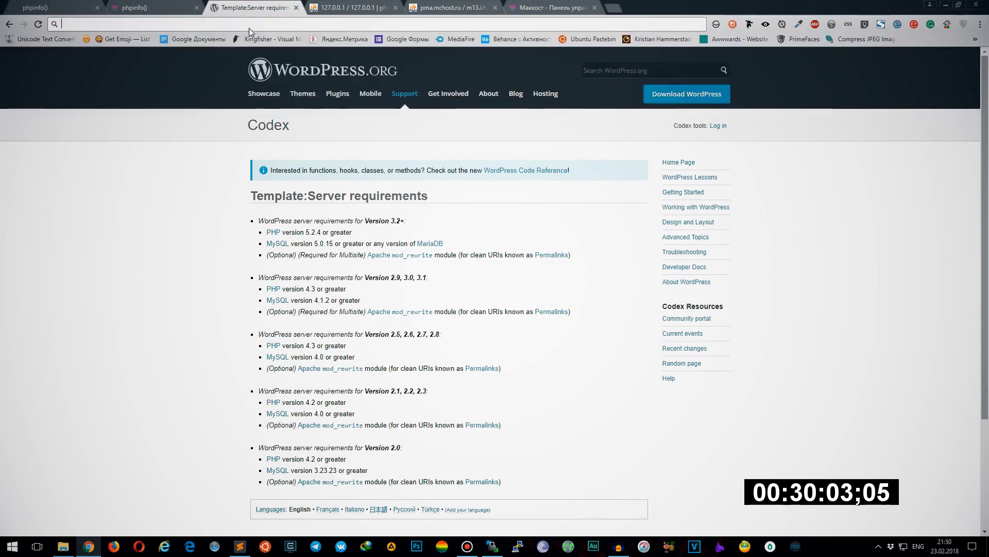
{"action": "type", "text": "o"}
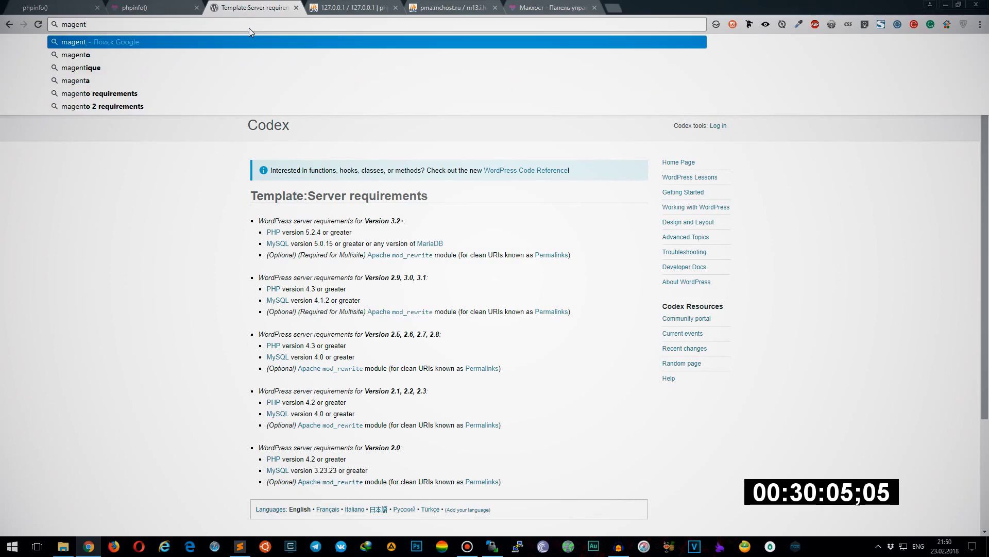
{"action": "key", "text": "ctrl+shift+Tab"}
{"action": "left_click", "coordinate": [278, 7]}
{"action": "left_click", "coordinate": [295, 8]}
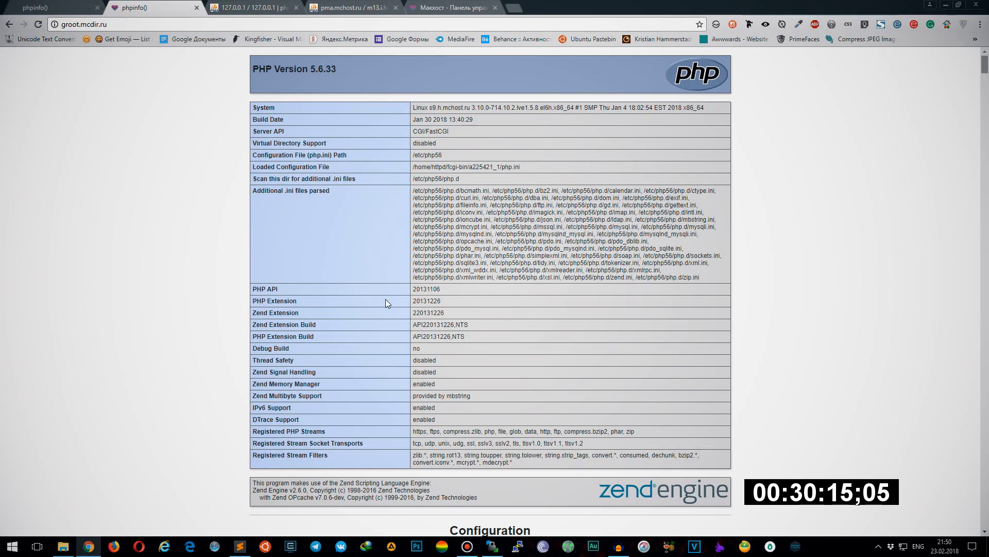
{"action": "left_click", "coordinate": [879, 547]}
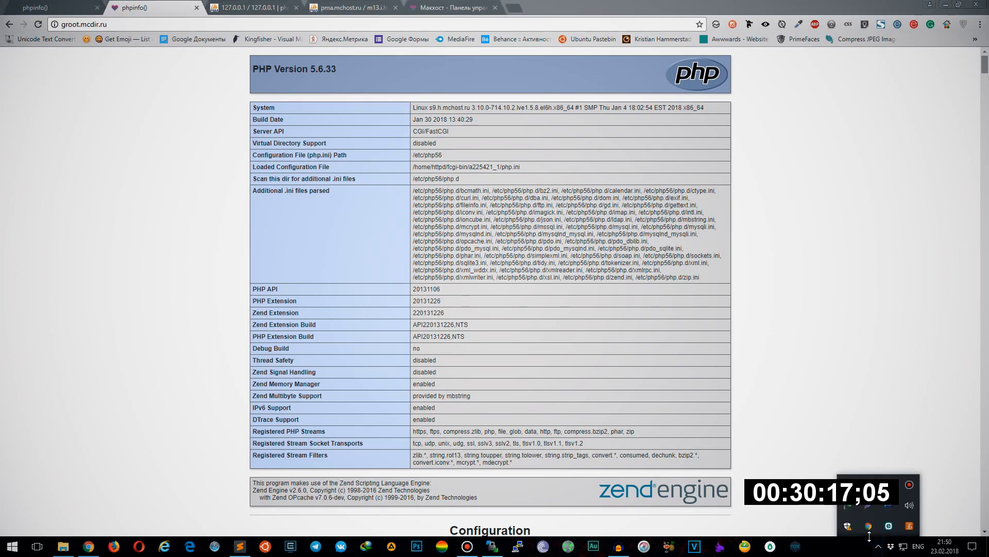
{"action": "right_click", "coordinate": [850, 509]}
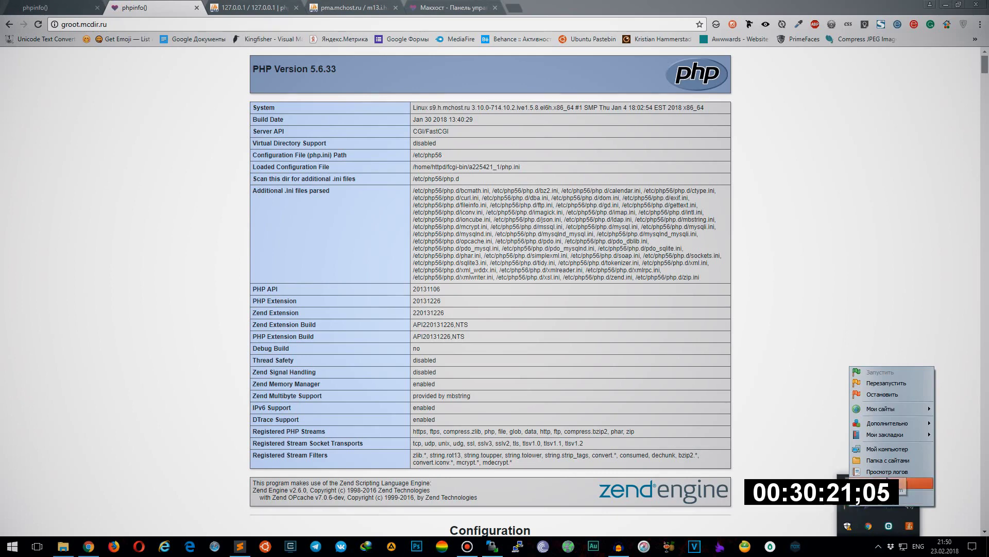
{"action": "mouse_move", "coordinate": [889, 428]}
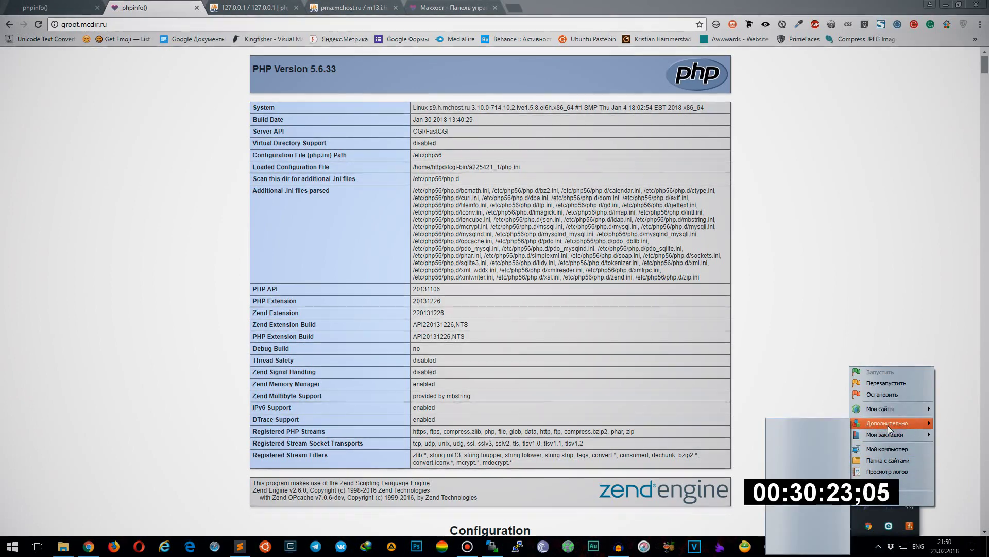
{"action": "mouse_move", "coordinate": [809, 484]}
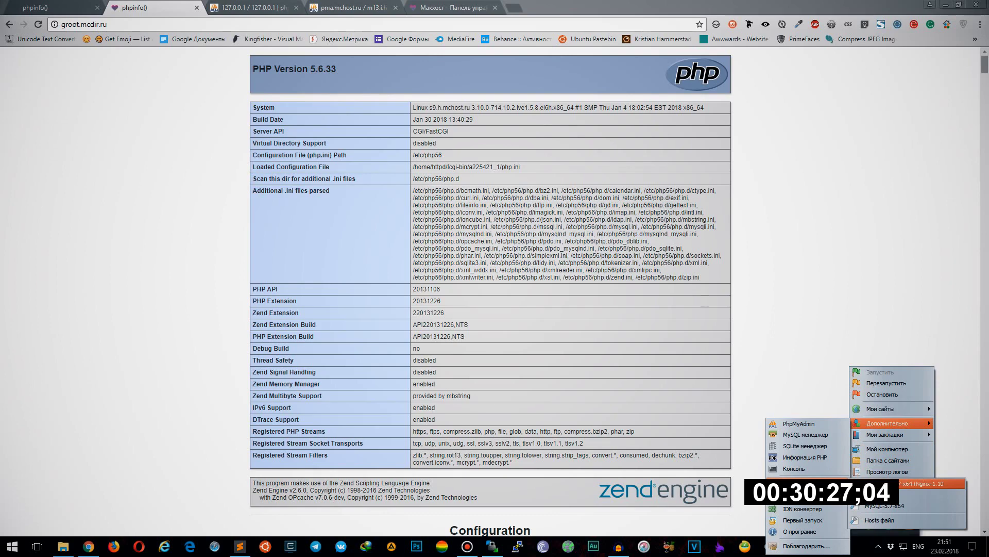
{"action": "left_click", "coordinate": [907, 493]}
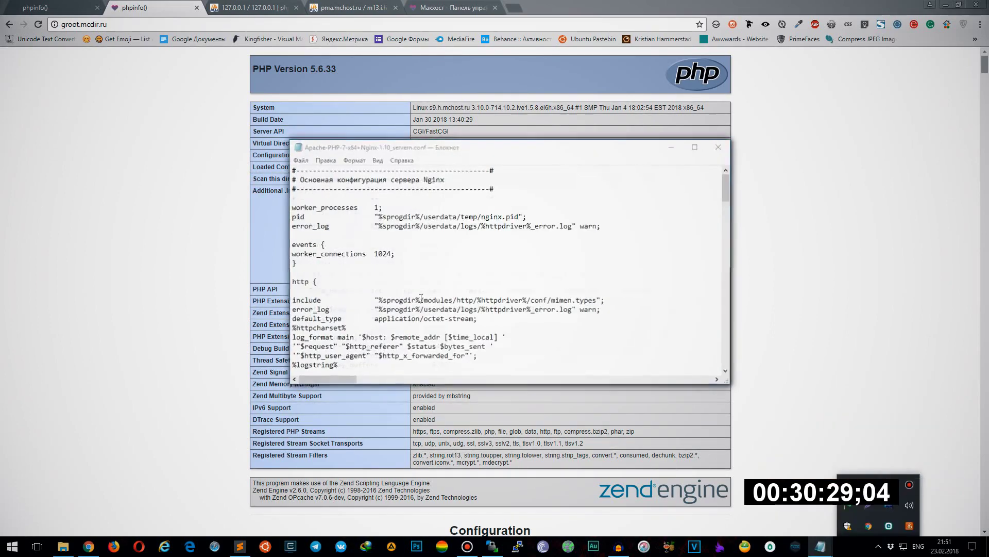
{"action": "left_click_drag", "start_coordinate": [407, 147], "coordinate": [104, 171]}
{"action": "left_click_drag", "start_coordinate": [367, 146], "coordinate": [374, 212]}
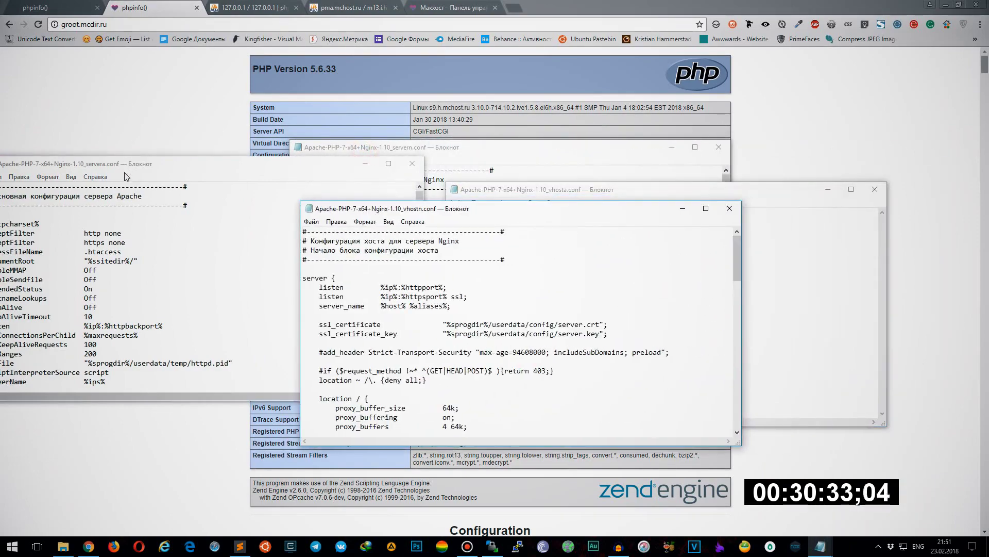
{"action": "left_click_drag", "start_coordinate": [154, 169], "coordinate": [239, 166]}
{"action": "left_click", "coordinate": [567, 275]}
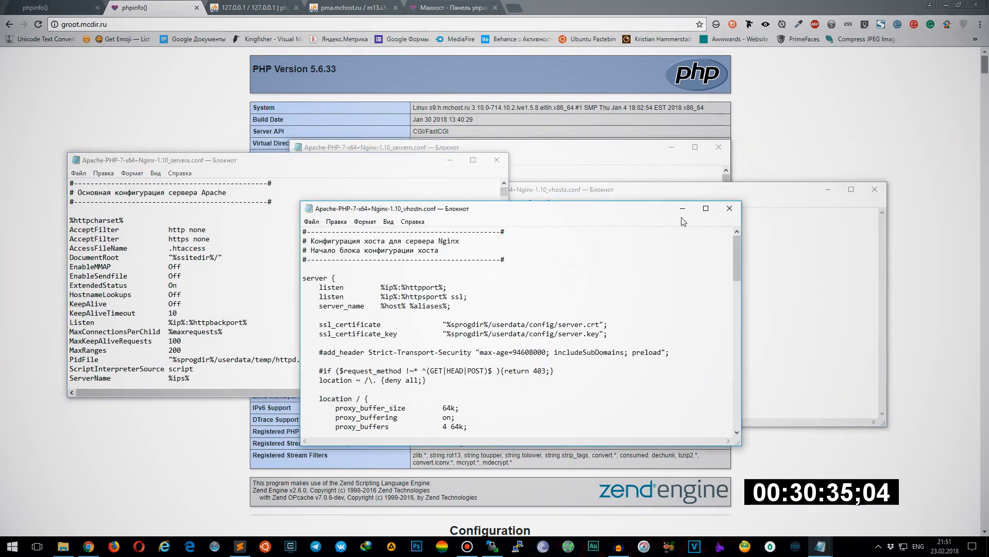
{"action": "left_click", "coordinate": [729, 208]}
{"action": "left_click", "coordinate": [609, 187]}
{"action": "left_click", "coordinate": [594, 150]}
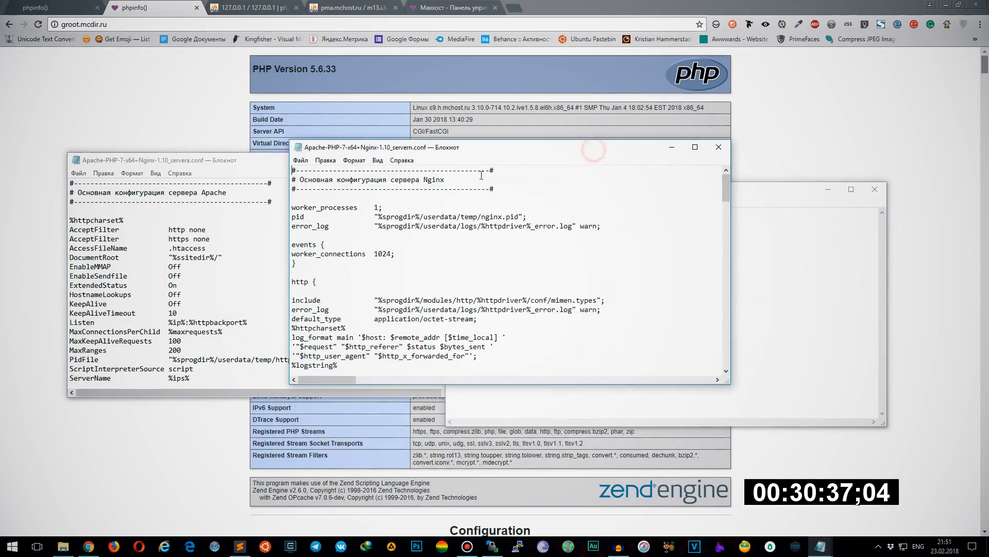
{"action": "left_click", "coordinate": [719, 147]}
{"action": "left_click_drag", "start_coordinate": [387, 170], "coordinate": [360, 197]}
{"action": "left_click_drag", "start_coordinate": [570, 193], "coordinate": [628, 181]}
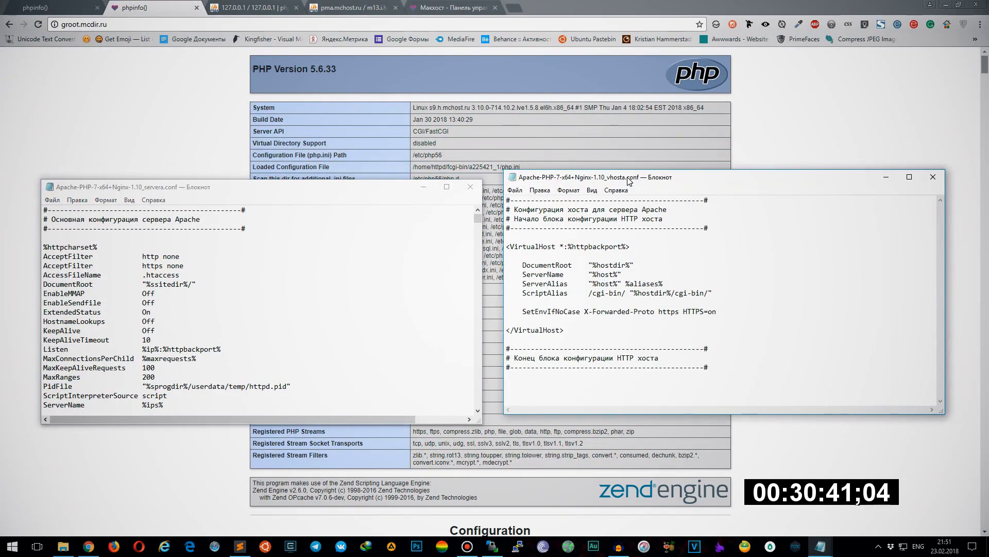
{"action": "left_click", "coordinate": [348, 240]}
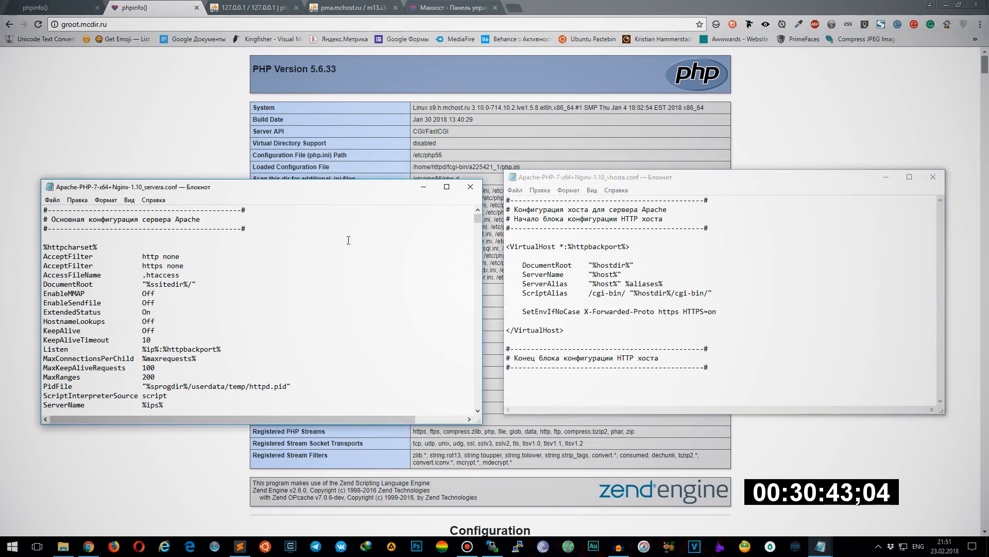
{"action": "left_click", "coordinate": [933, 177]}
{"action": "left_click_drag", "start_coordinate": [153, 187], "coordinate": [402, 186]}
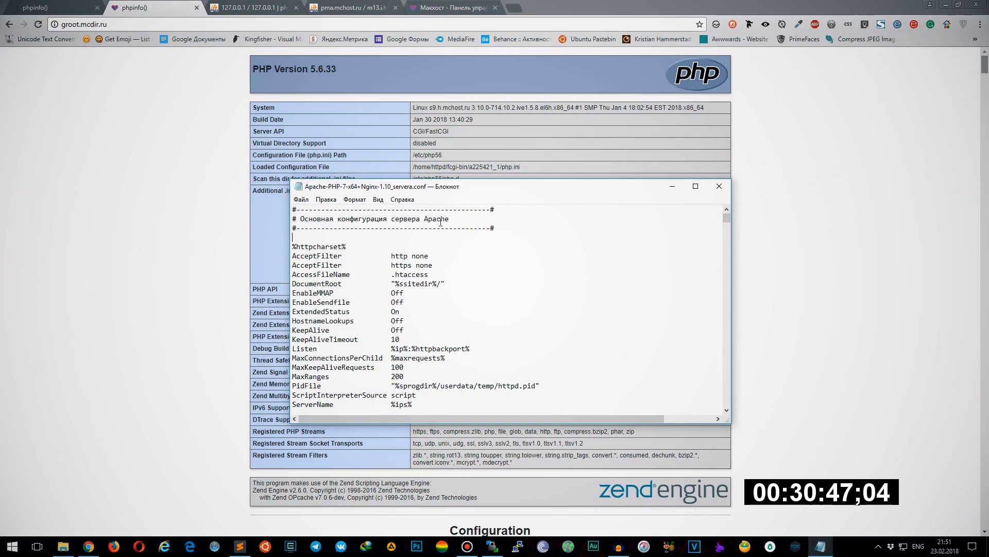
{"action": "key", "text": "ctrl+f"}
{"action": "type", "text": "mod_version"}
{"action": "left_click", "coordinate": [482, 292]}
{"action": "left_click", "coordinate": [498, 273]}
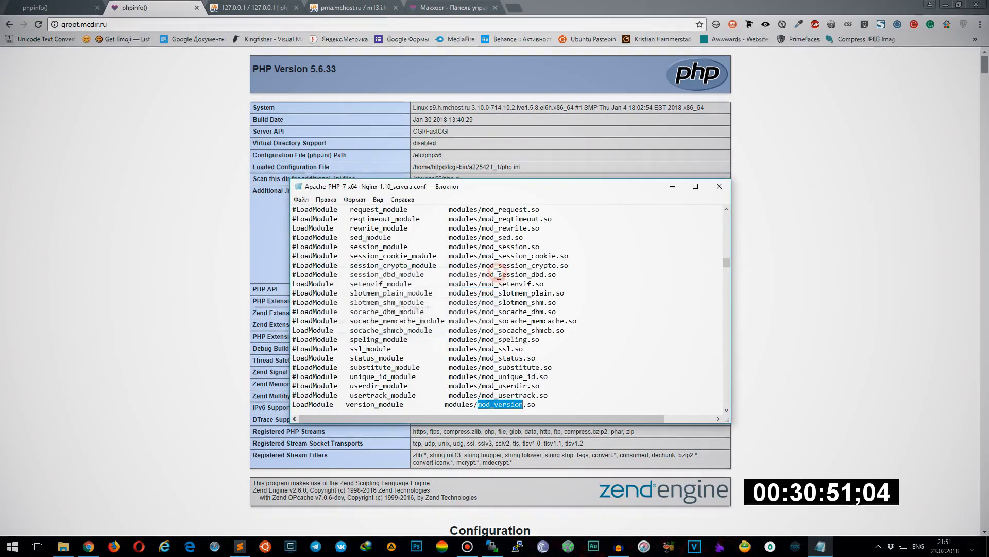
{"action": "scroll", "coordinate": [499, 279], "scroll_direction": "down", "scroll_amount": 1}
{"action": "left_click_drag", "start_coordinate": [557, 376], "coordinate": [292, 376]}
{"action": "left_click", "coordinate": [289, 376]}
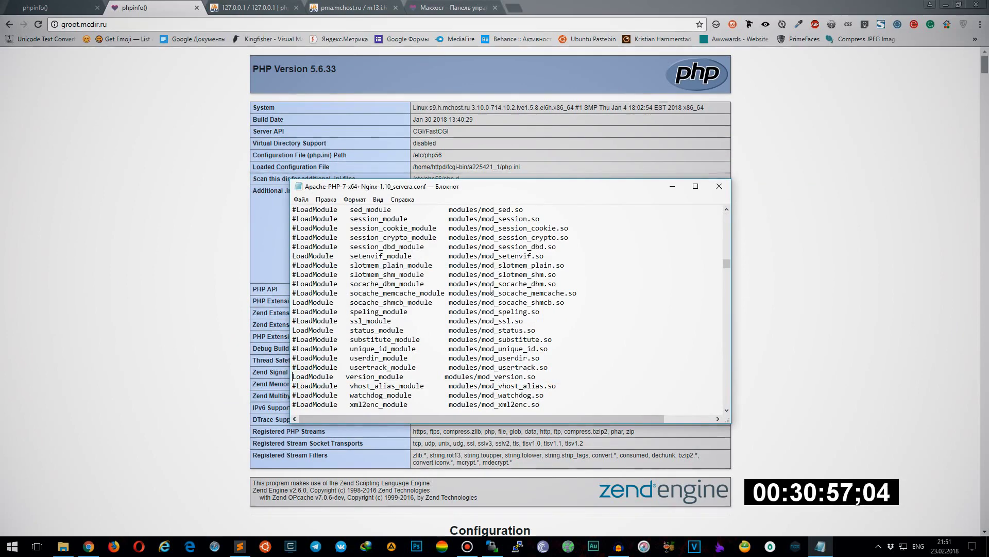
{"action": "left_click", "coordinate": [720, 187]}
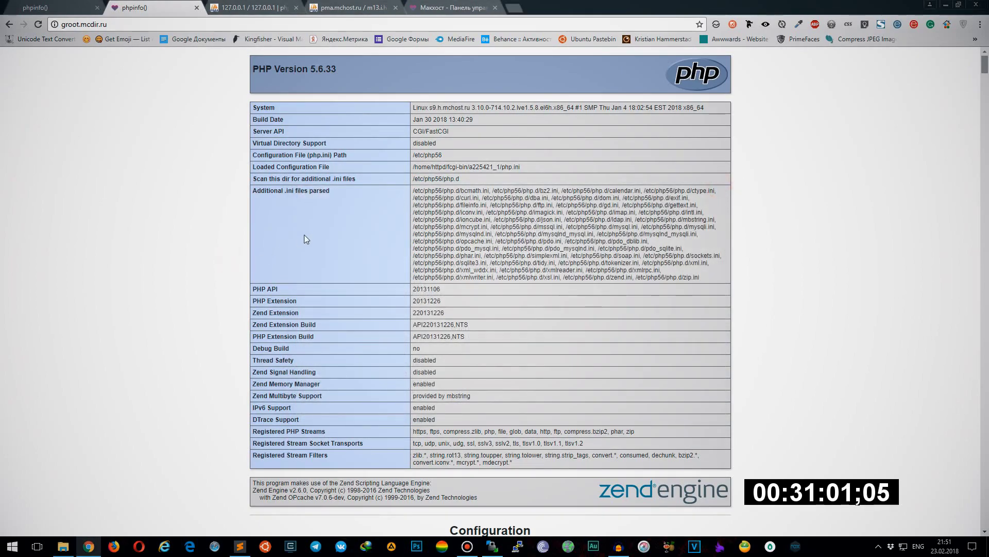
Scroll through the host PHP 5.6.33 and local PHP 7.0.8 phpinfo pages, ending on the local one
{"action": "scroll", "coordinate": [305, 238], "scroll_direction": "down", "scroll_amount": 7}
{"action": "scroll", "coordinate": [305, 238], "scroll_direction": "up", "scroll_amount": 4}
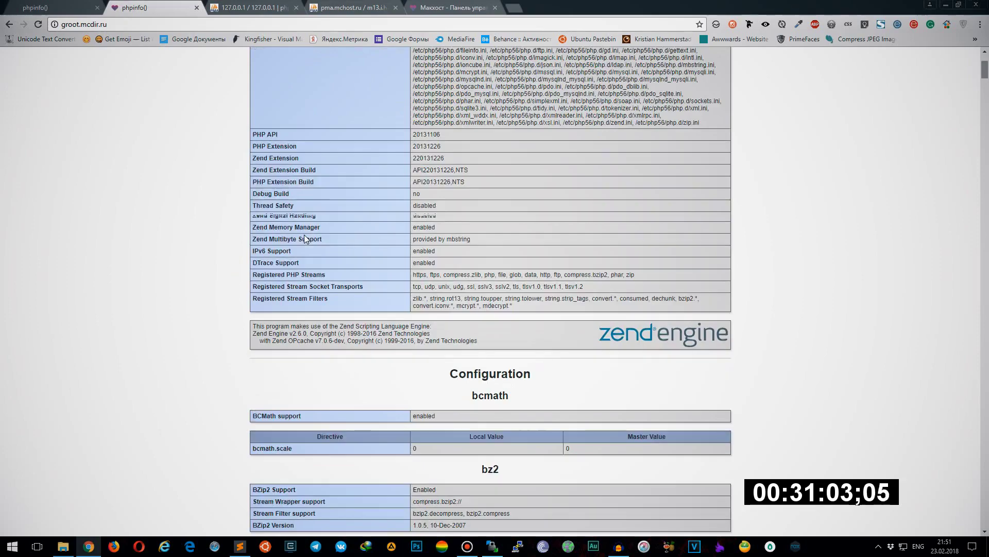
{"action": "scroll", "coordinate": [304, 239], "scroll_direction": "up", "scroll_amount": 3}
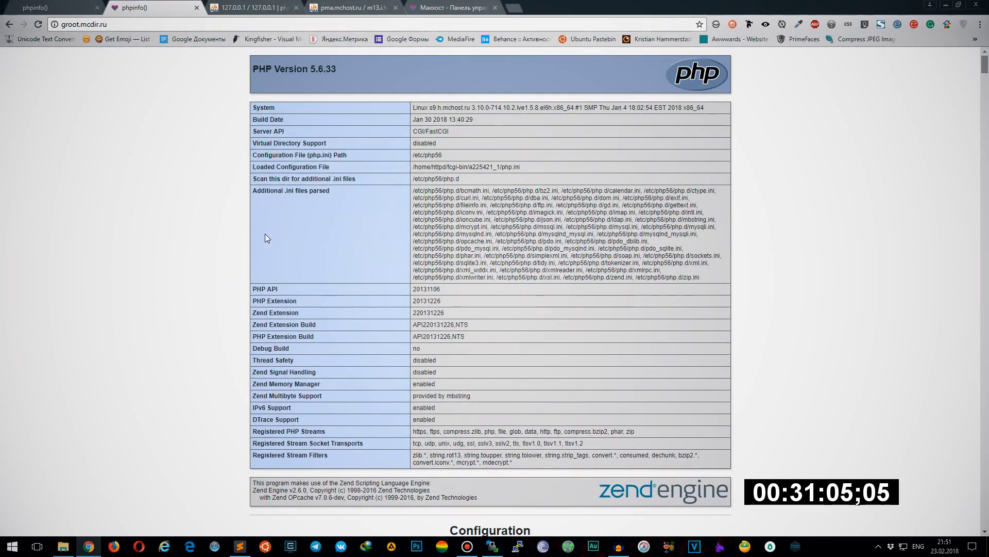
{"action": "left_click", "coordinate": [57, 7]}
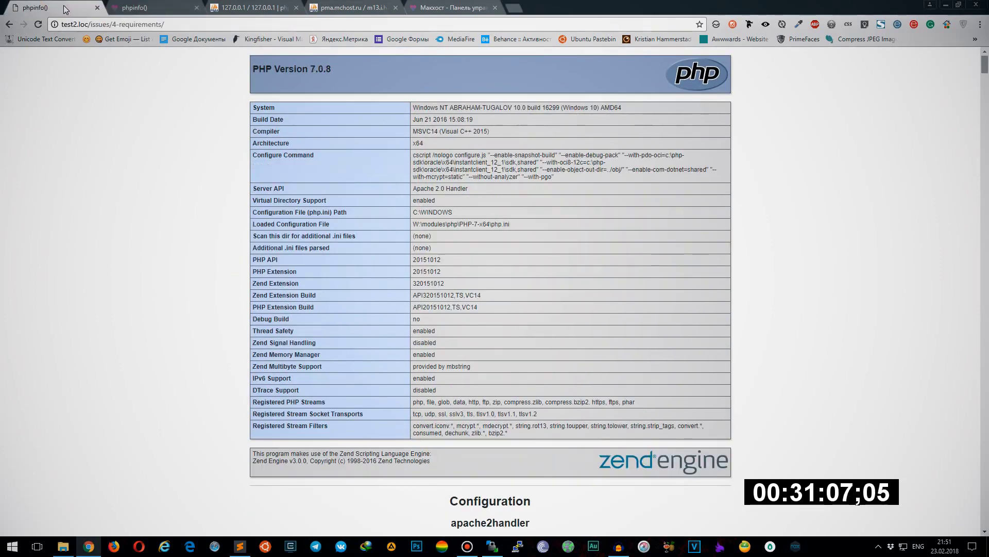
{"action": "scroll", "coordinate": [230, 236], "scroll_direction": "down", "scroll_amount": 1}
{"action": "scroll", "coordinate": [230, 236], "scroll_direction": "up", "scroll_amount": 1}
{"action": "left_click", "coordinate": [148, 6]}
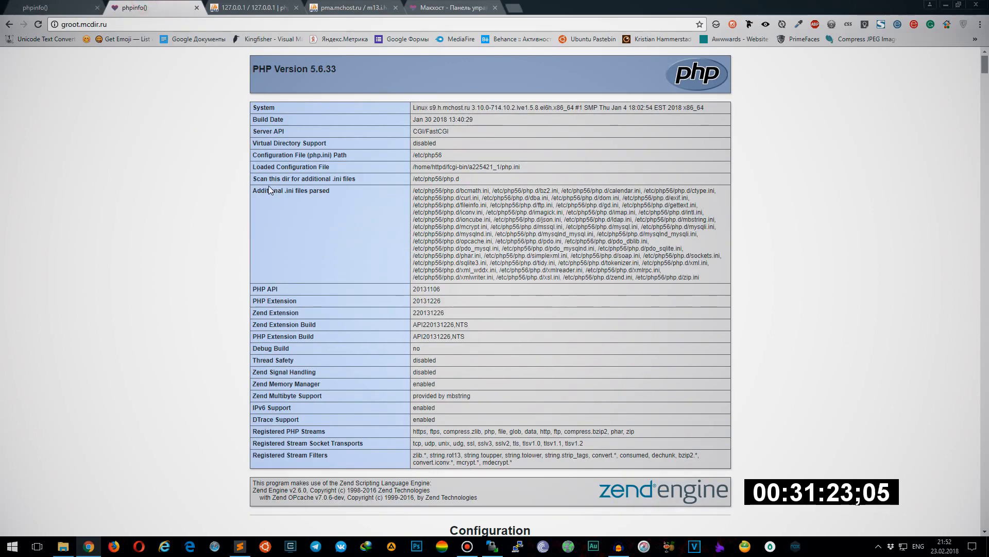
{"action": "left_click", "coordinate": [83, 5]}
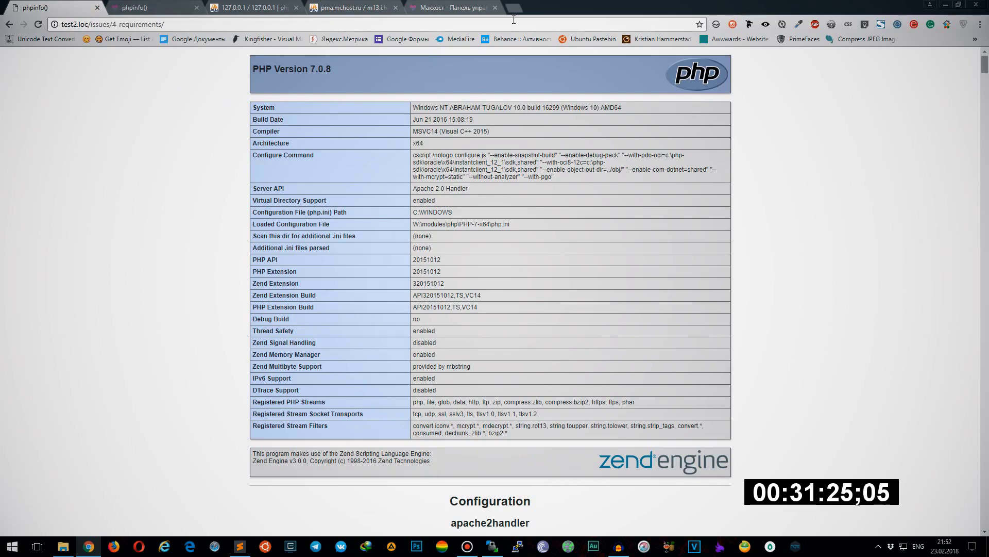
{"action": "left_click", "coordinate": [513, 9]}
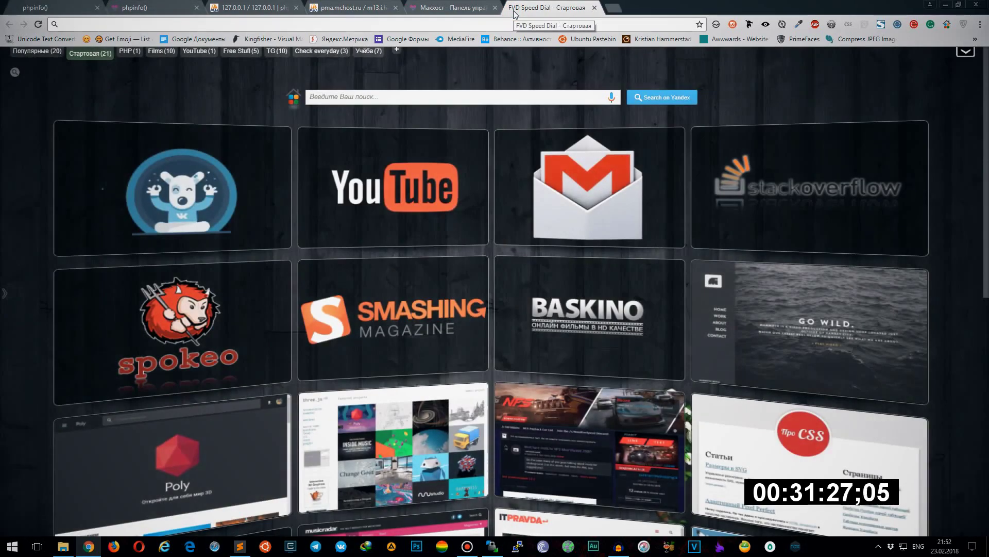
Search Google for 'wordpress', dropping the autocompleted 'requirements'
{"action": "type", "text": "wordpress"}
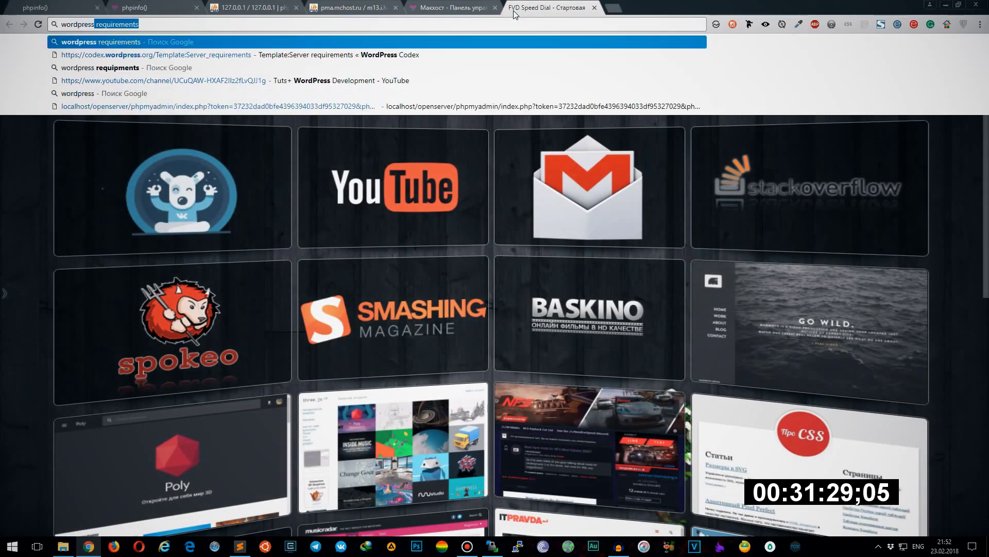
{"action": "key", "text": "Delete"}
{"action": "key", "text": "Return"}
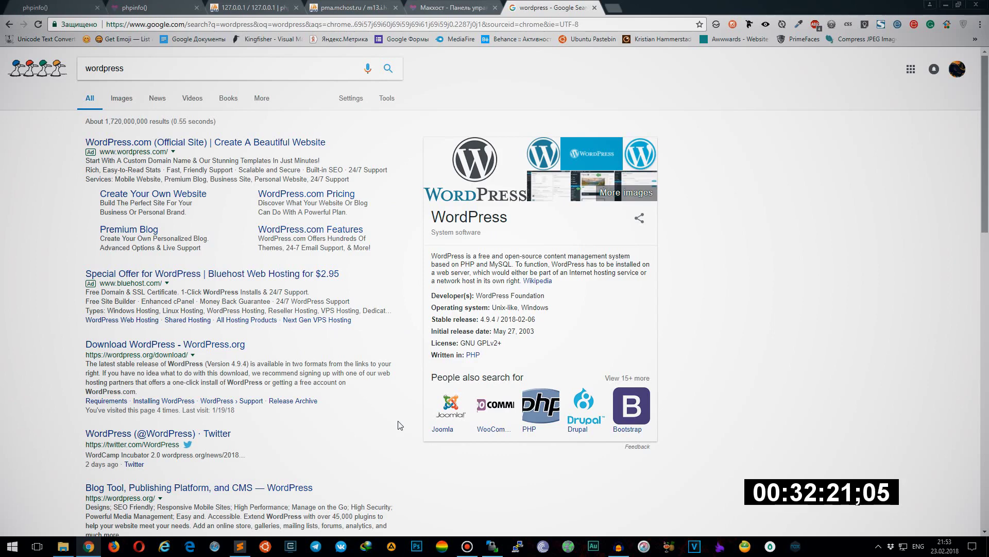
Show the Макхост panel home page, close the wordpress search tab, and move the panel tab second
{"action": "left_click", "coordinate": [470, 12]}
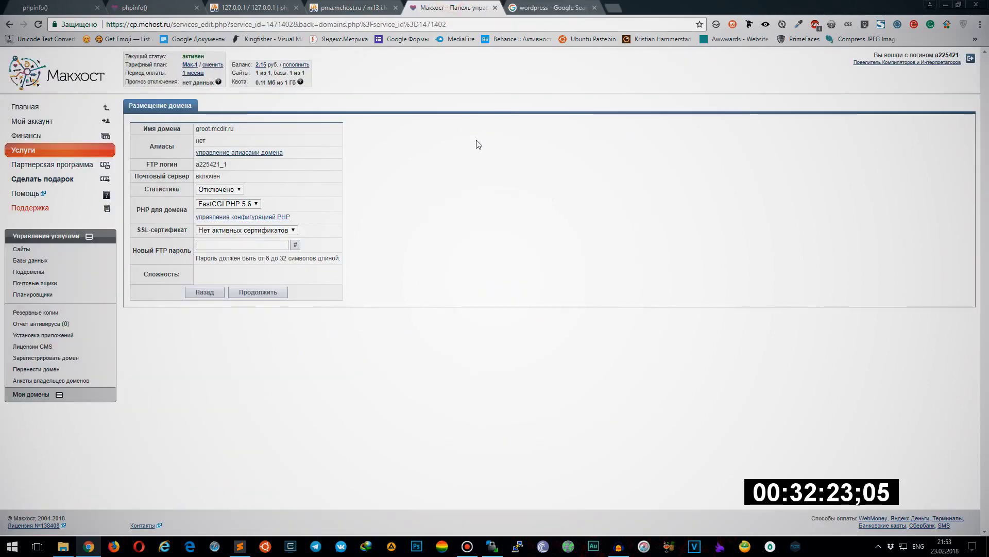
{"action": "left_click", "coordinate": [32, 106]}
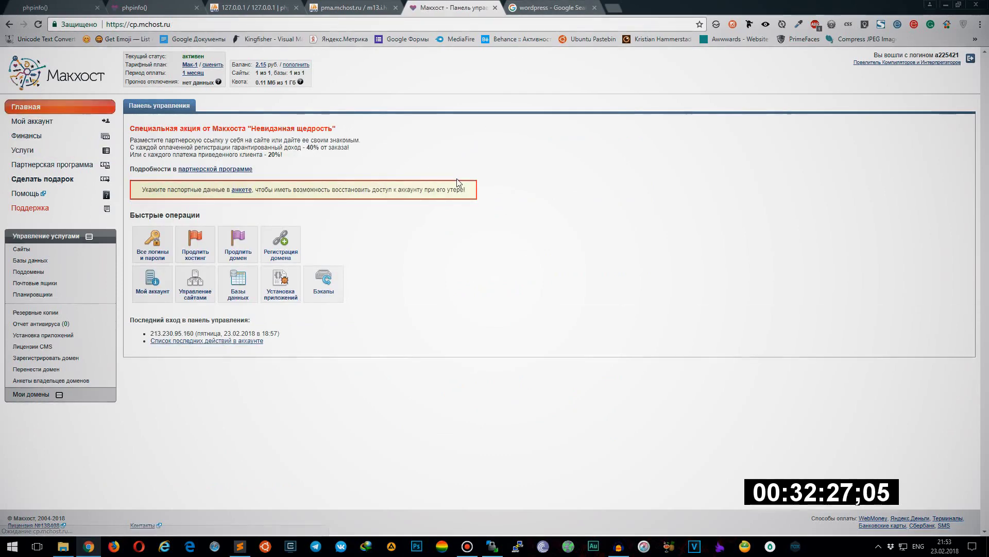
{"action": "left_click", "coordinate": [556, 8]}
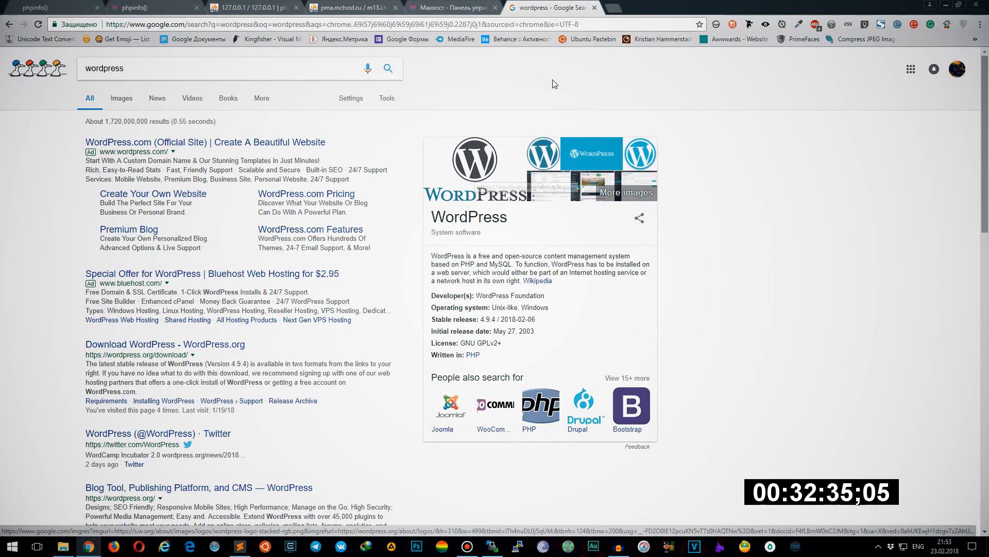
{"action": "left_click", "coordinate": [594, 7]}
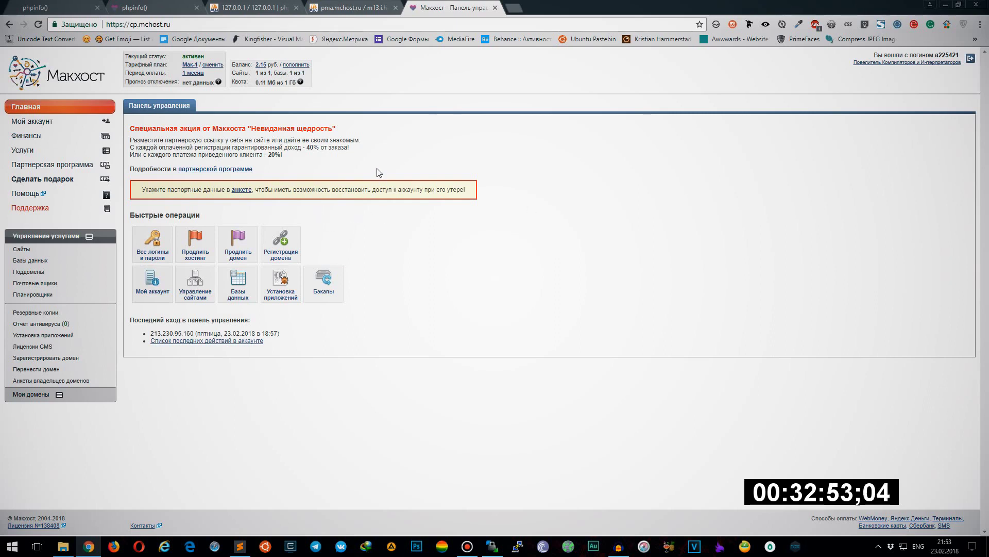
{"action": "left_click_drag", "start_coordinate": [479, 7], "coordinate": [182, 7]}
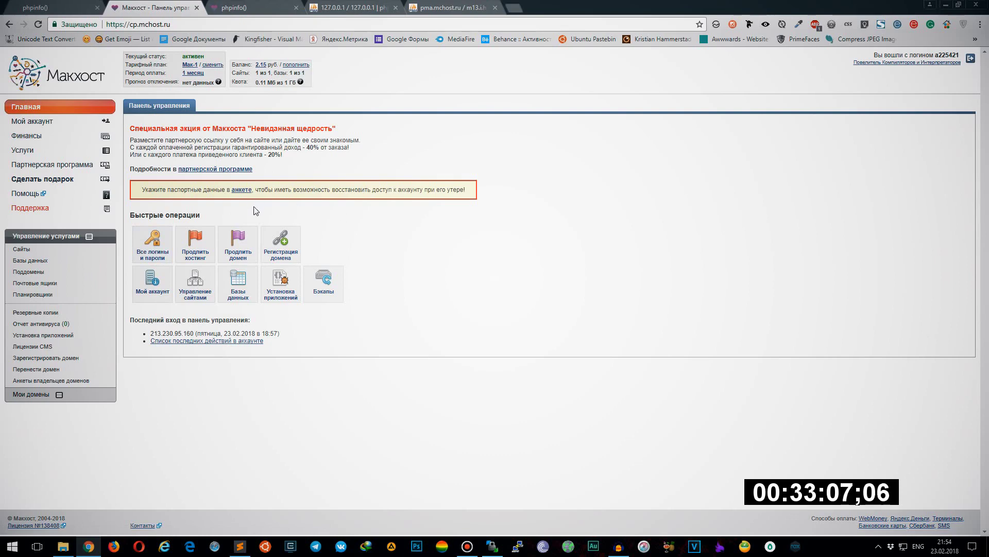
In the Макхост file manager for groot.mcdir.ru, confirm index.php has 644 permissions
{"action": "left_click", "coordinate": [21, 249]}
{"action": "left_click", "coordinate": [147, 222]}
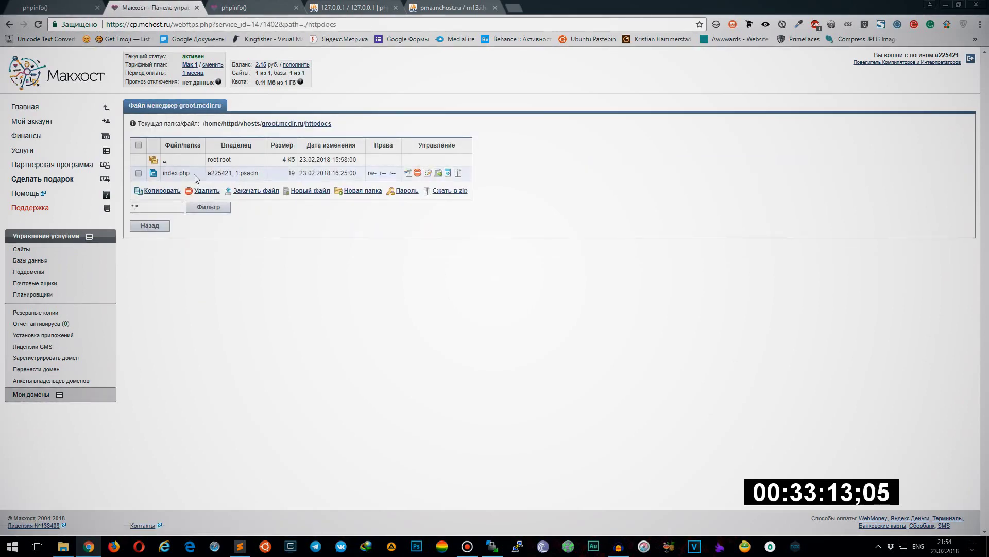
{"action": "left_click", "coordinate": [437, 173]}
{"action": "left_click", "coordinate": [336, 188]}
{"action": "double_click", "coordinate": [200, 183]}
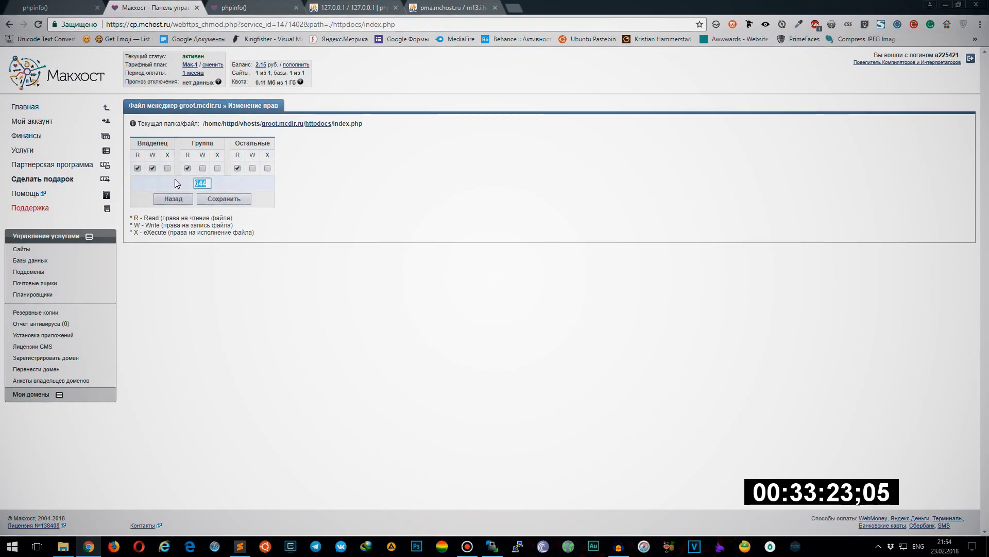
{"action": "left_click", "coordinate": [209, 184]}
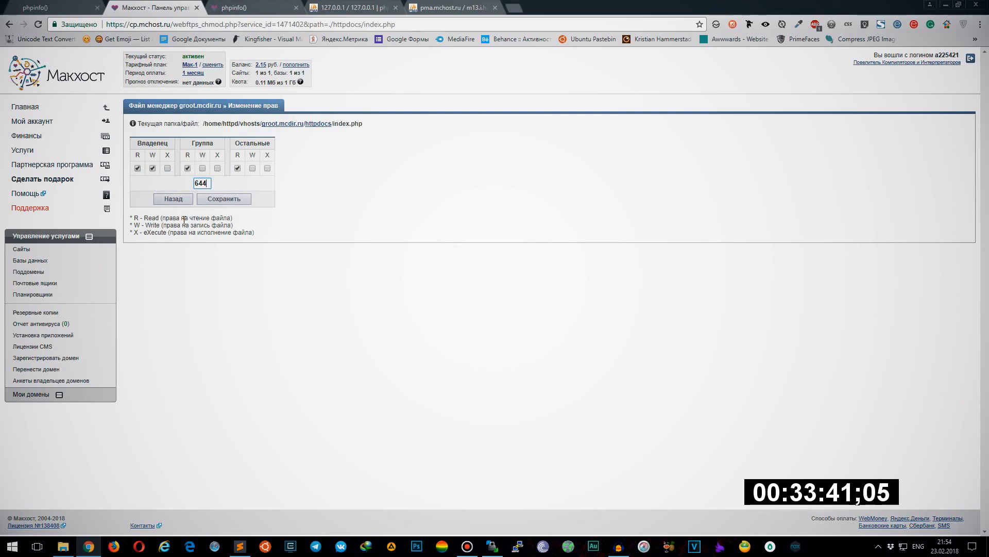
{"action": "left_click", "coordinate": [173, 199]}
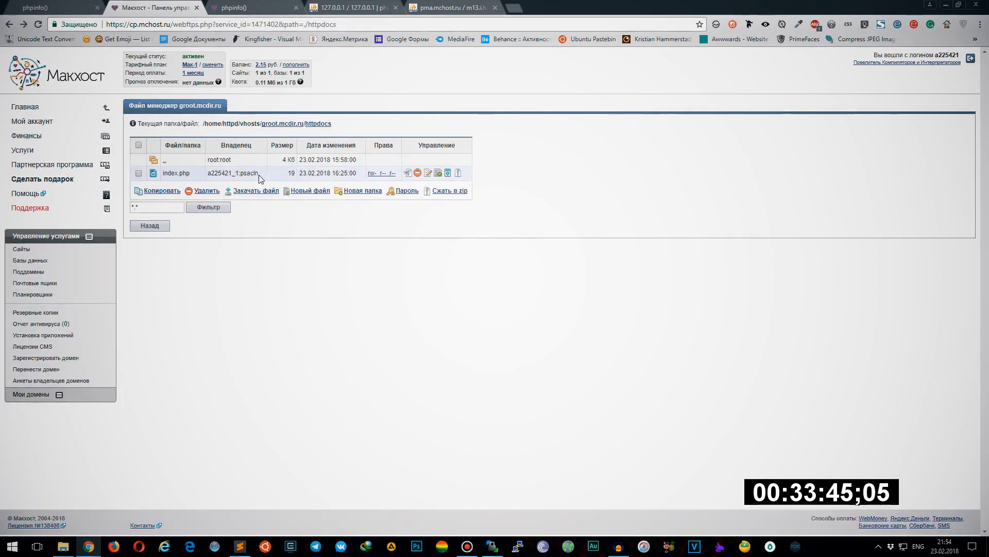
{"action": "double_click", "coordinate": [259, 173]}
{"action": "left_click", "coordinate": [243, 174]}
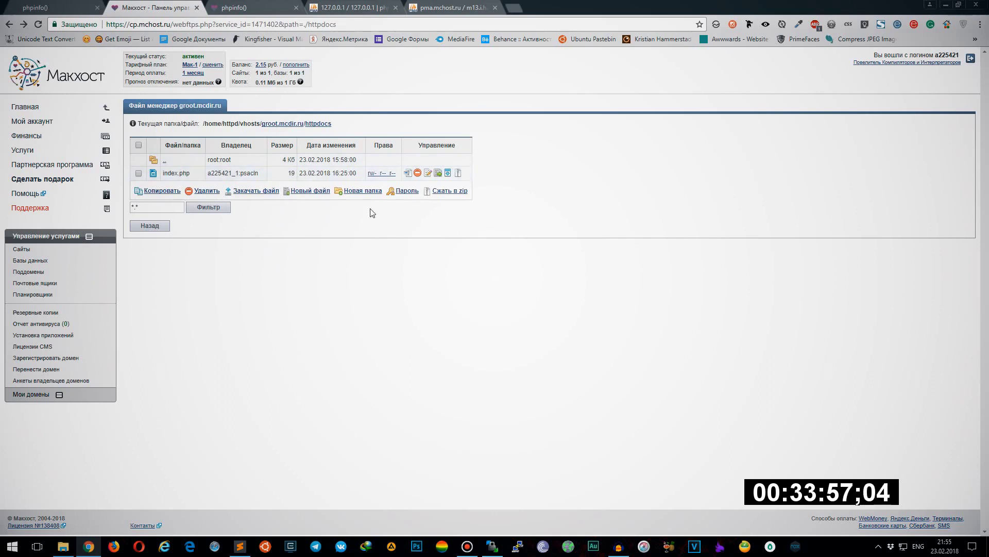
{"action": "left_click", "coordinate": [384, 177]}
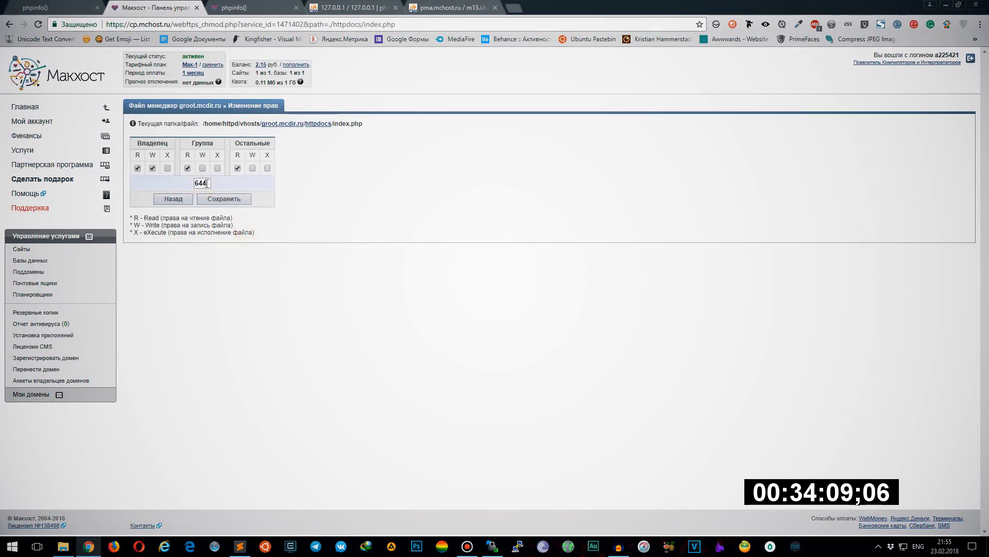
{"action": "left_click", "coordinate": [177, 198]}
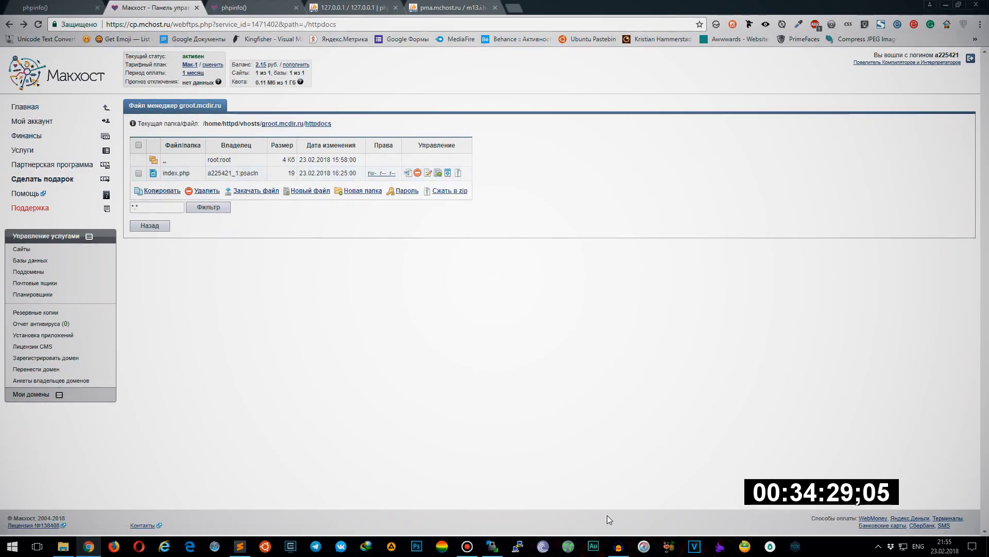
Delete index.php from the server's httpdocs folder in WinSCP
{"action": "left_click", "coordinate": [492, 545]}
{"action": "left_click", "coordinate": [286, 201]}
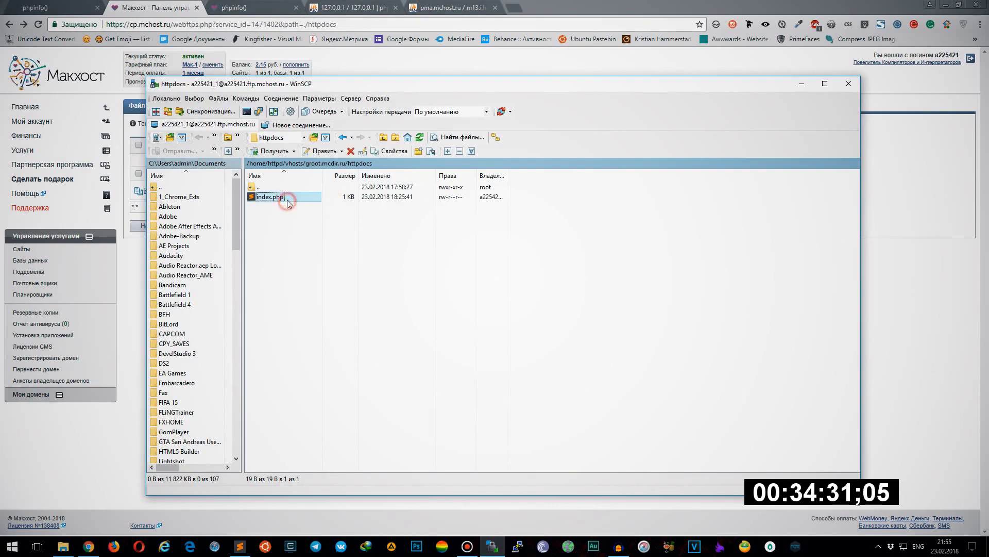
{"action": "key", "text": "Delete"}
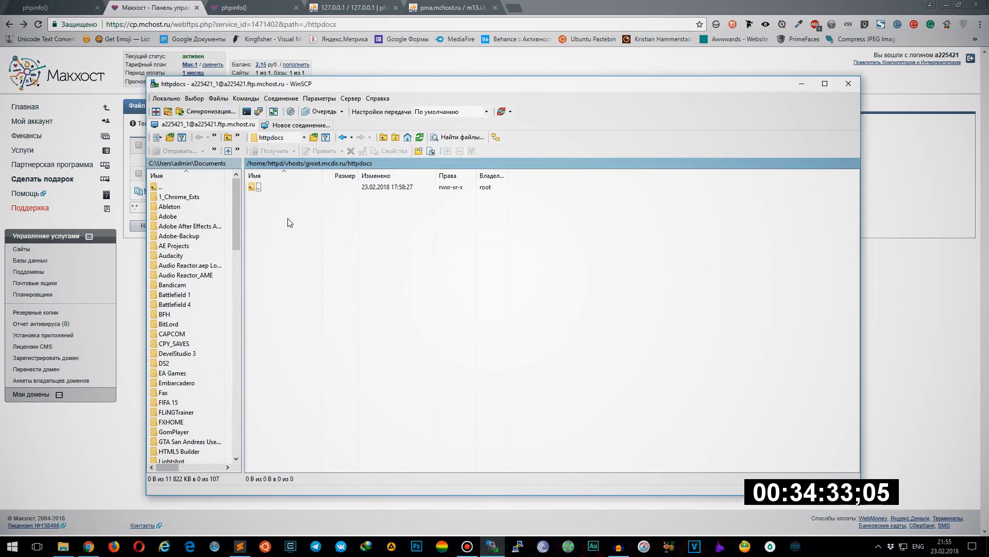
{"action": "left_click", "coordinate": [63, 546]}
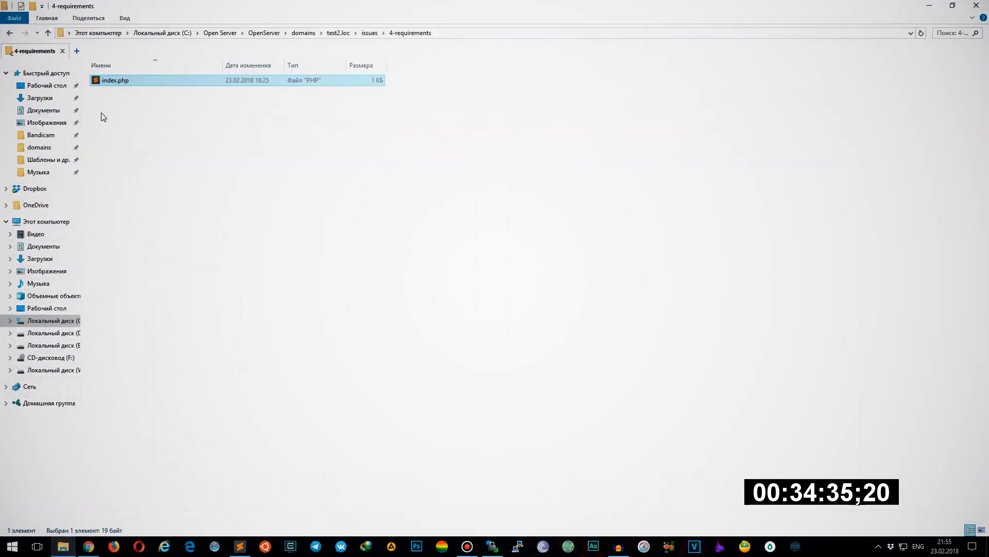
Open the 7-500 folder and load test2.loc/issues/7-500/ in Chrome, showing a line-3 parse error
{"action": "left_click", "coordinate": [48, 32]}
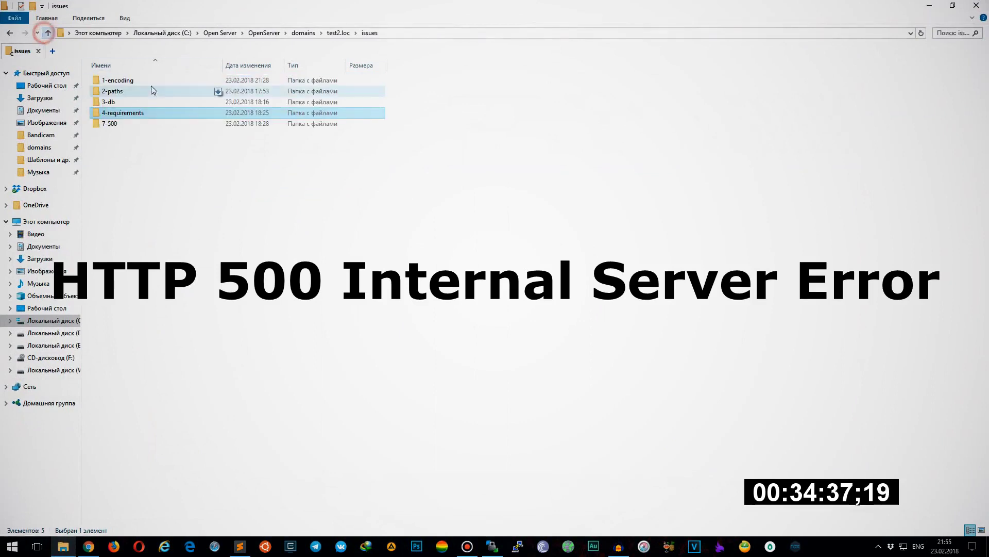
{"action": "double_click", "coordinate": [123, 129]}
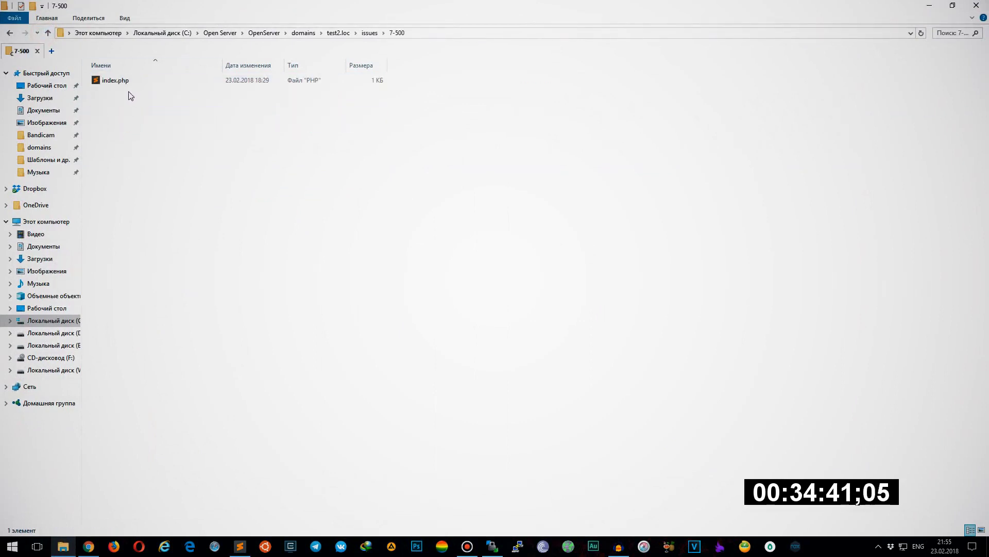
{"action": "key", "text": "alt+Tab"}
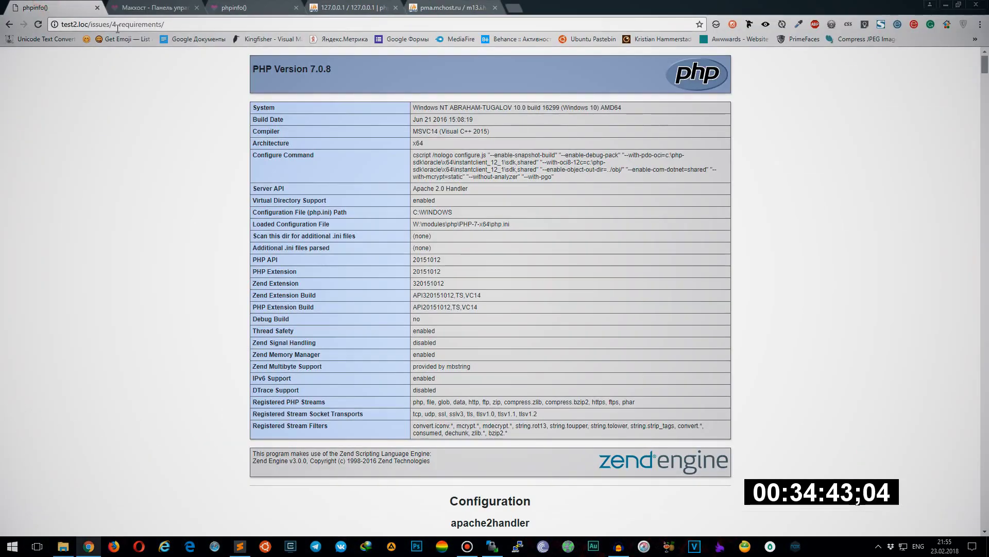
{"action": "left_click_drag", "start_coordinate": [112, 24], "coordinate": [363, 42]}
{"action": "type", "text": "70"}
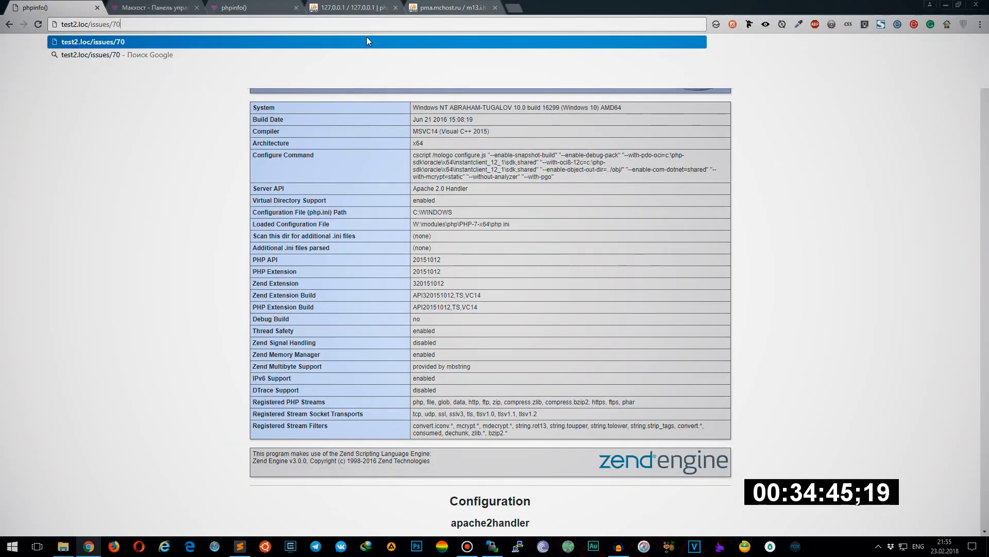
{"action": "key", "text": "BackSpace"}
{"action": "type", "text": "-5"}
{"action": "key", "text": "Return"}
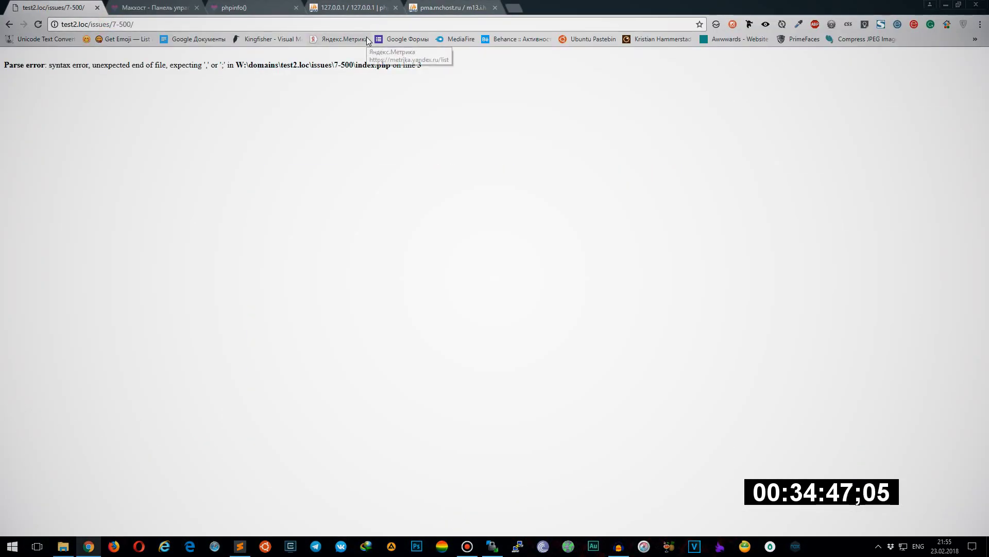
Open the 7-500 index.php in Sublime Text
{"action": "left_click", "coordinate": [63, 547]}
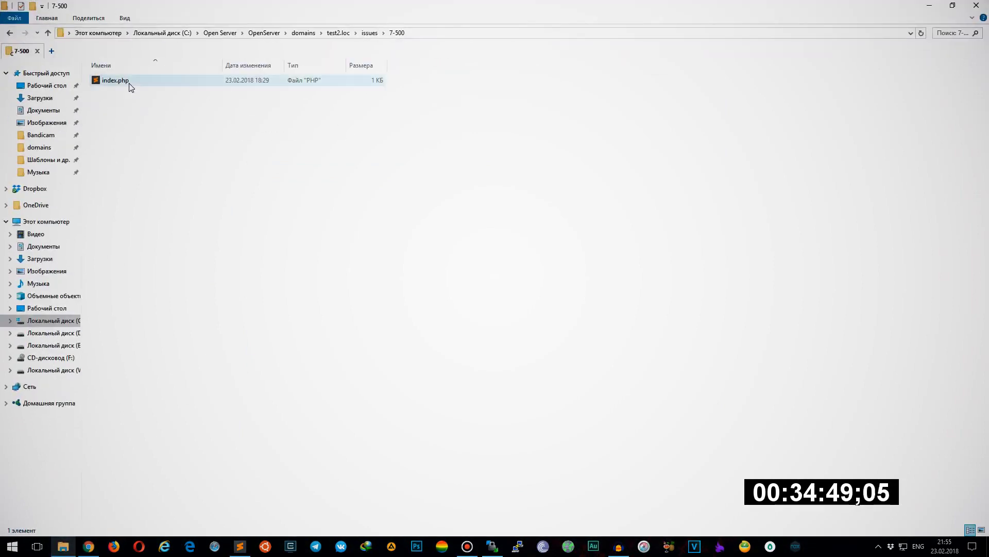
{"action": "double_click", "coordinate": [128, 82]}
{"action": "left_click", "coordinate": [423, 91]}
{"action": "key", "text": "ctrl+a"}
{"action": "left_click", "coordinate": [486, 118]}
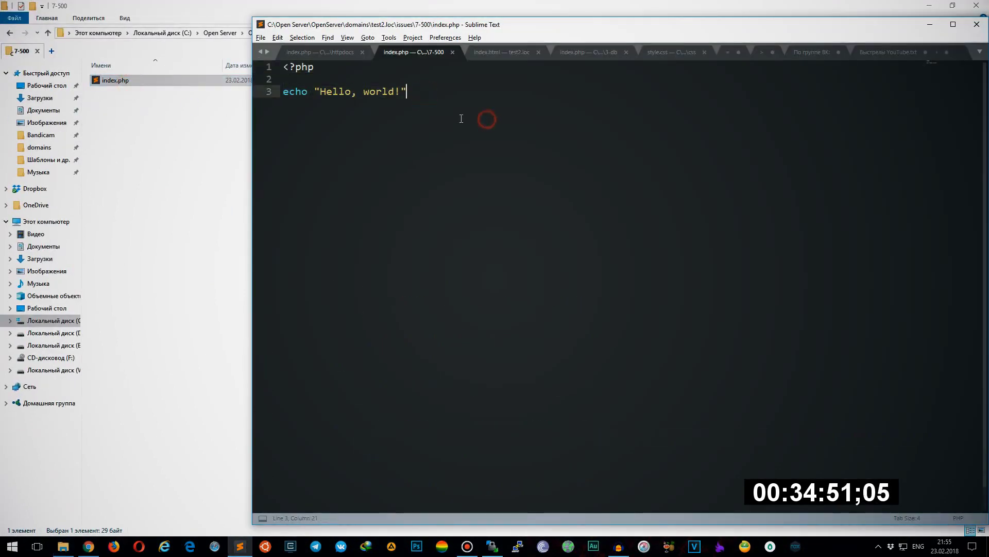
{"action": "left_click", "coordinate": [89, 547]}
{"action": "left_click_drag", "start_coordinate": [431, 64], "coordinate": [371, 67]}
{"action": "left_click", "coordinate": [21, 66]}
{"action": "left_click", "coordinate": [331, 66]}
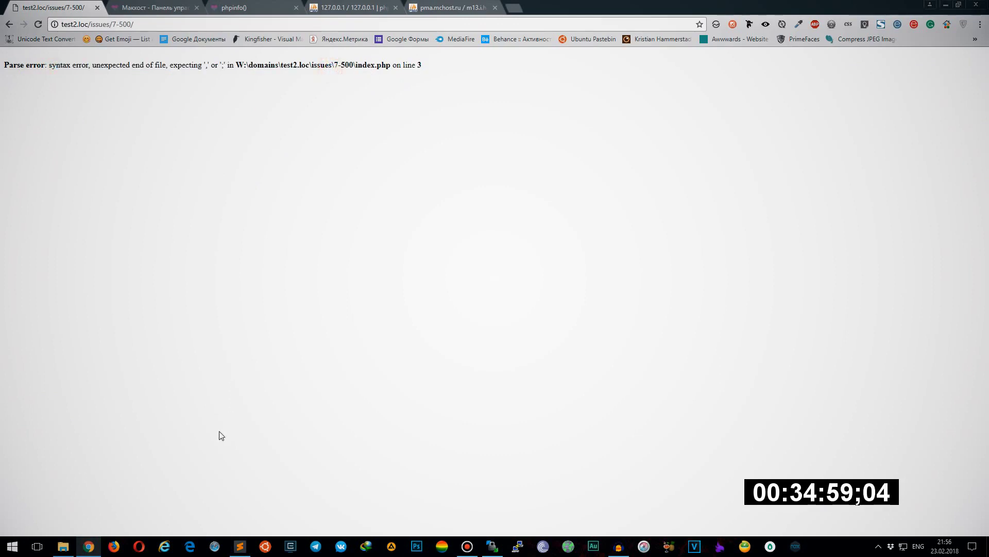
{"action": "left_click", "coordinate": [240, 546]}
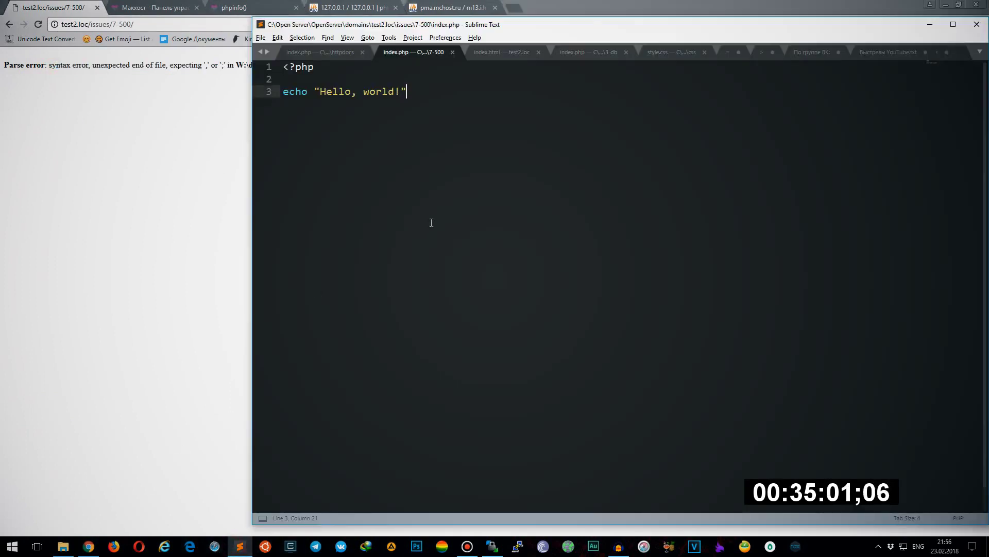
{"action": "key", "text": "ctrl+shift+Home"}
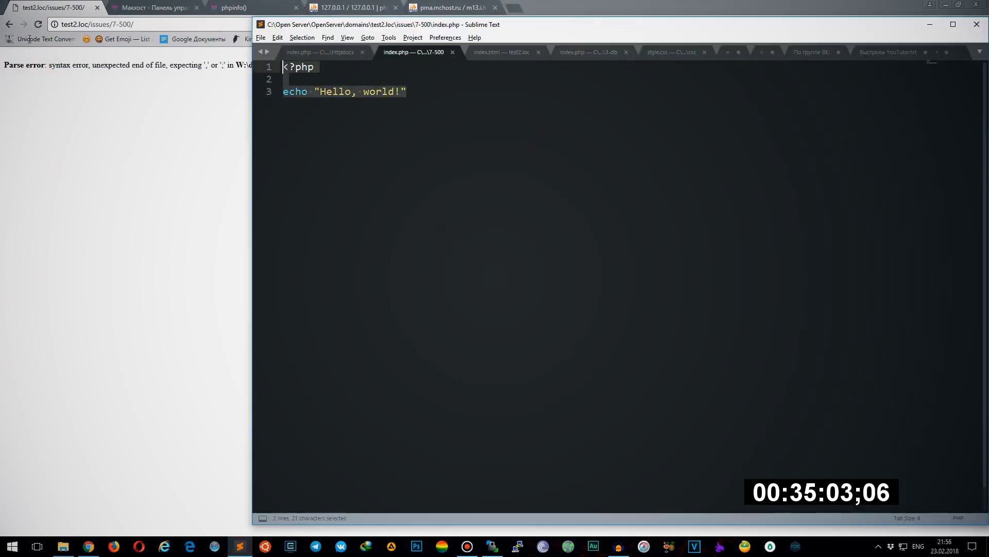
{"action": "left_click", "coordinate": [403, 94]}
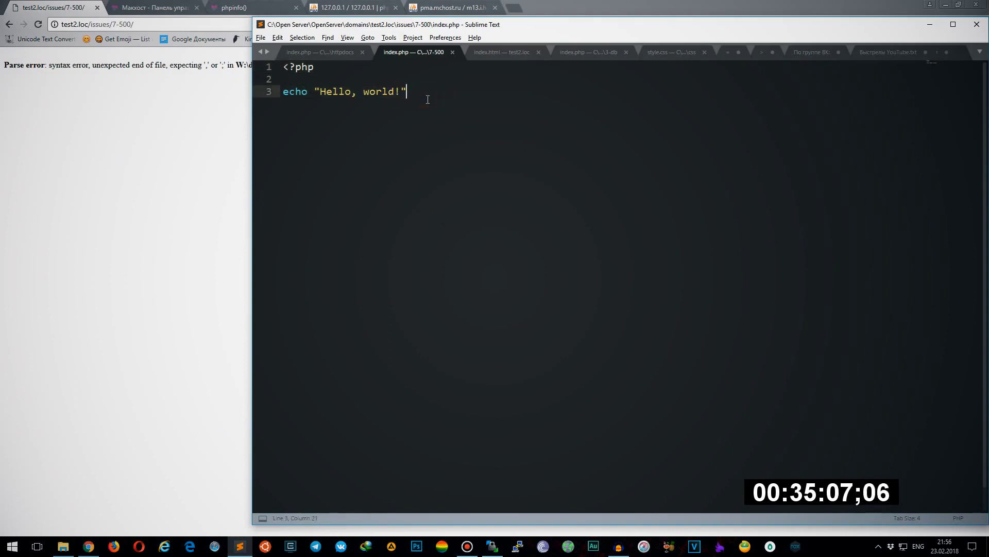
{"action": "left_click", "coordinate": [142, 65]}
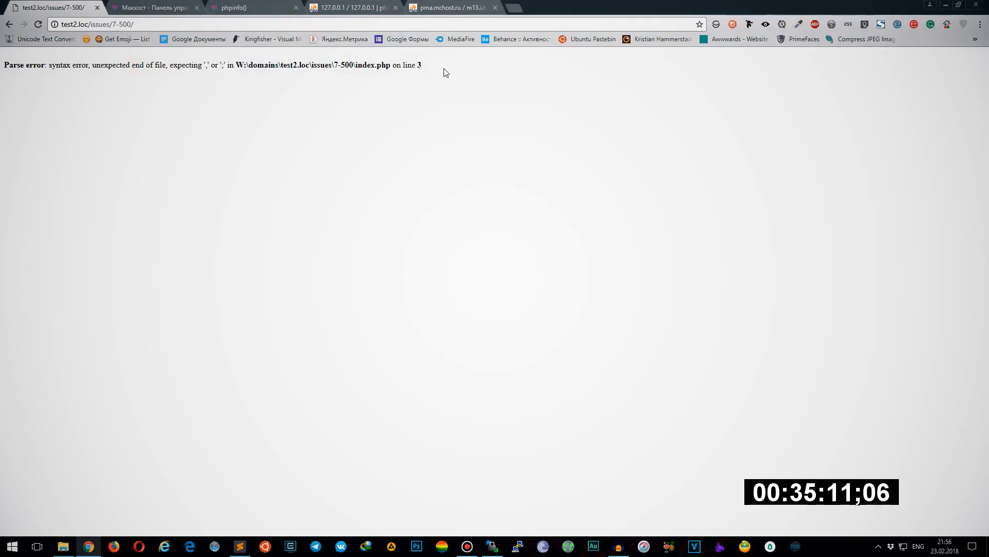
Switch between the phpinfo tab and the local parse error page in Chrome
{"action": "left_click", "coordinate": [155, 7]}
{"action": "left_click", "coordinate": [242, 7]}
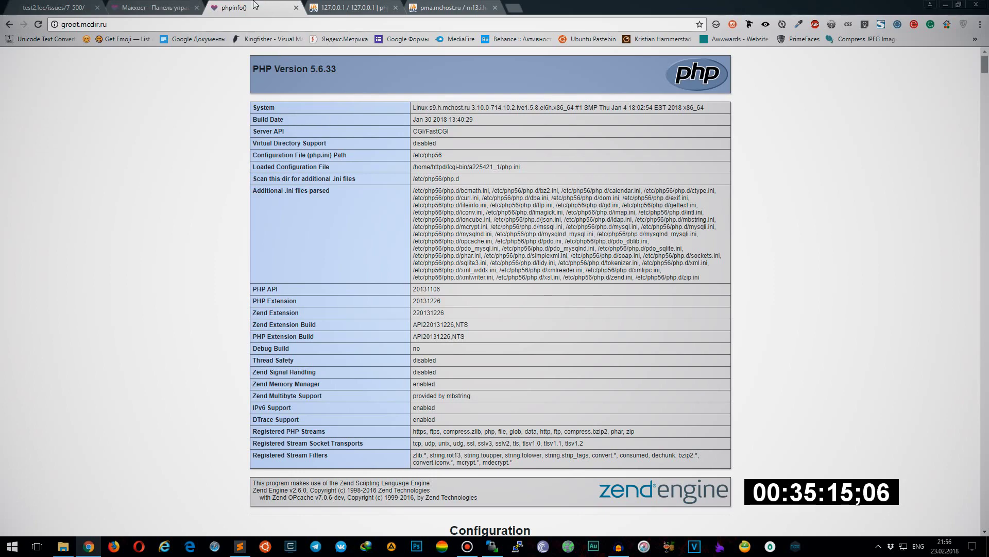
{"action": "key", "text": "ctrl+1"}
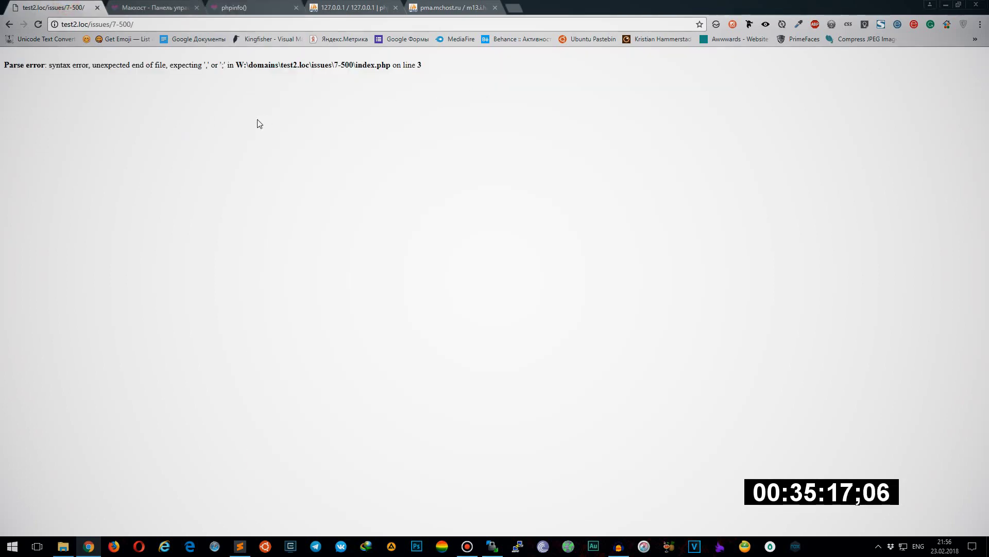
{"action": "left_click", "coordinate": [255, 5]}
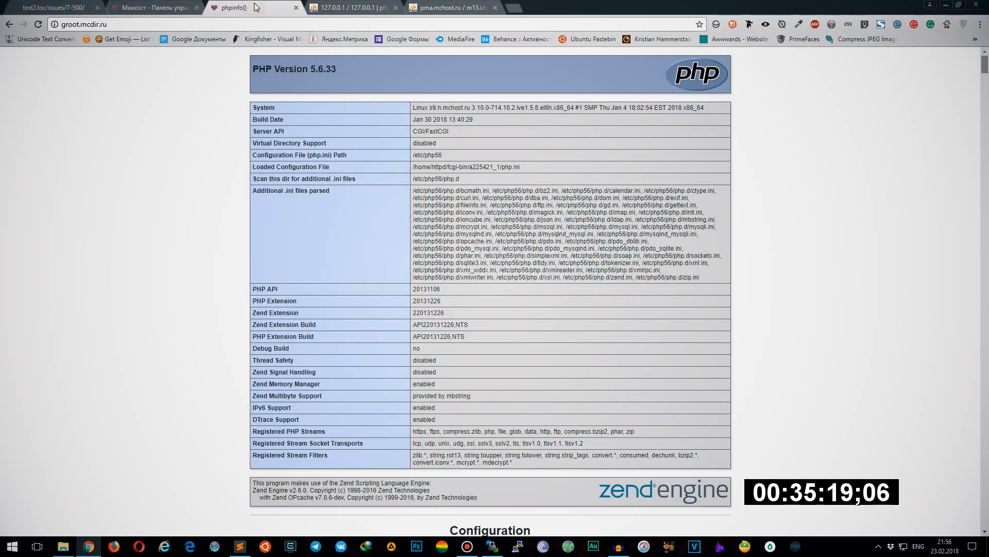
Upload index.php from the local 7-500 folder to httpdocs and reload groot.mcdir.ru
{"action": "left_click", "coordinate": [62, 546]}
{"action": "left_click", "coordinate": [115, 82]}
{"action": "left_click_drag", "start_coordinate": [115, 82], "coordinate": [385, 256]}
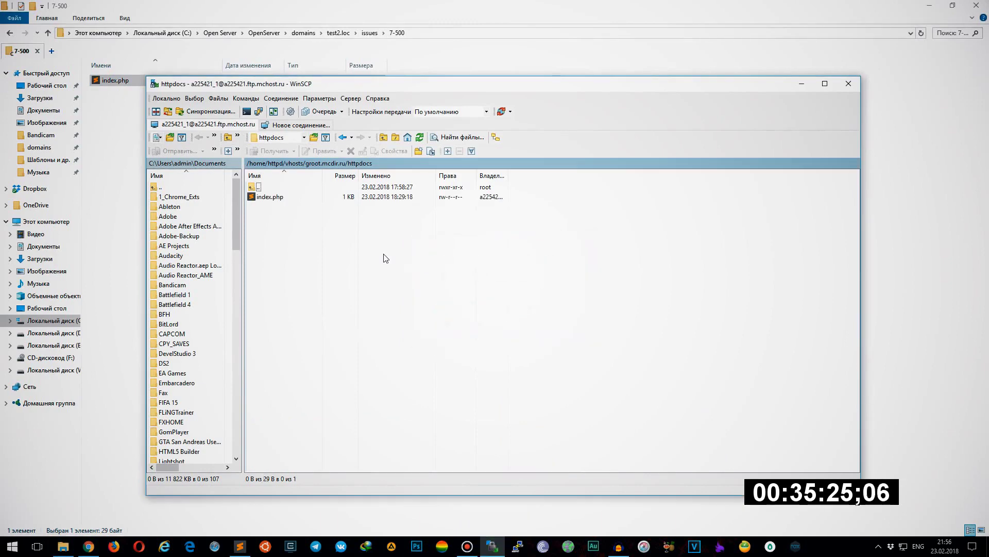
{"action": "left_click", "coordinate": [90, 547]}
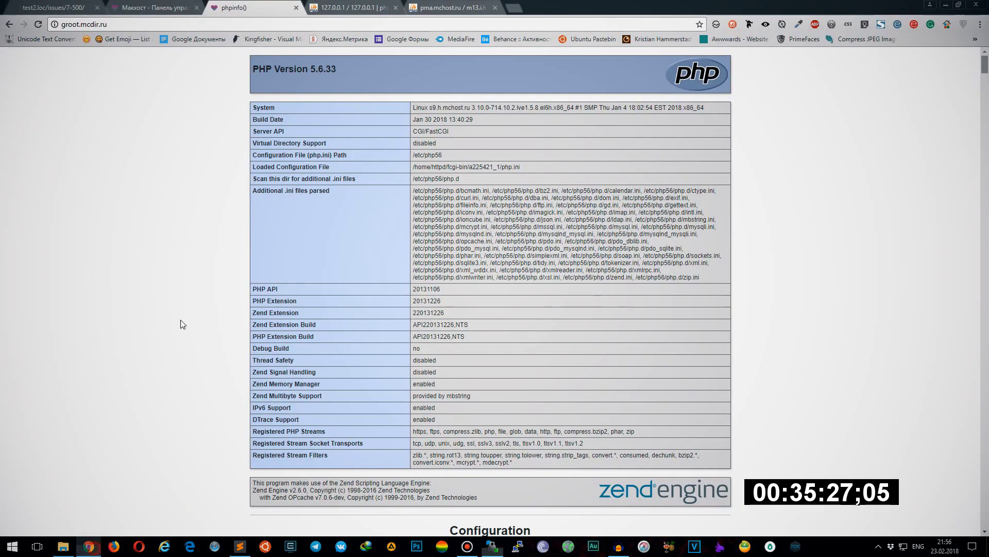
{"action": "left_click", "coordinate": [38, 25]}
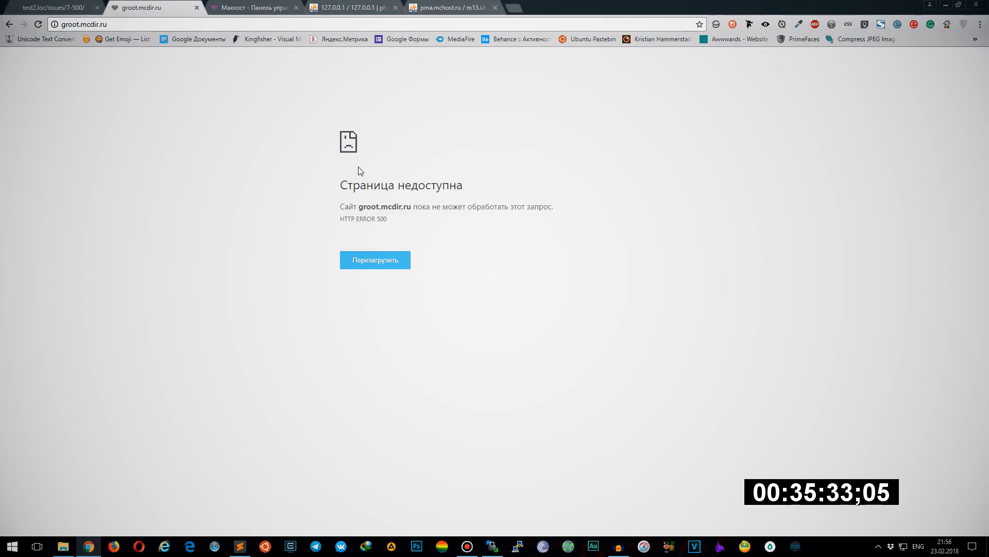
Compare groot.mcdir.ru's HTTP ERROR 500 message with test2.loc's parse error line, highlighting each
{"action": "left_click_drag", "start_coordinate": [341, 220], "coordinate": [385, 221]}
{"action": "left_click", "coordinate": [216, 233]}
{"action": "left_click", "coordinate": [14, 4]}
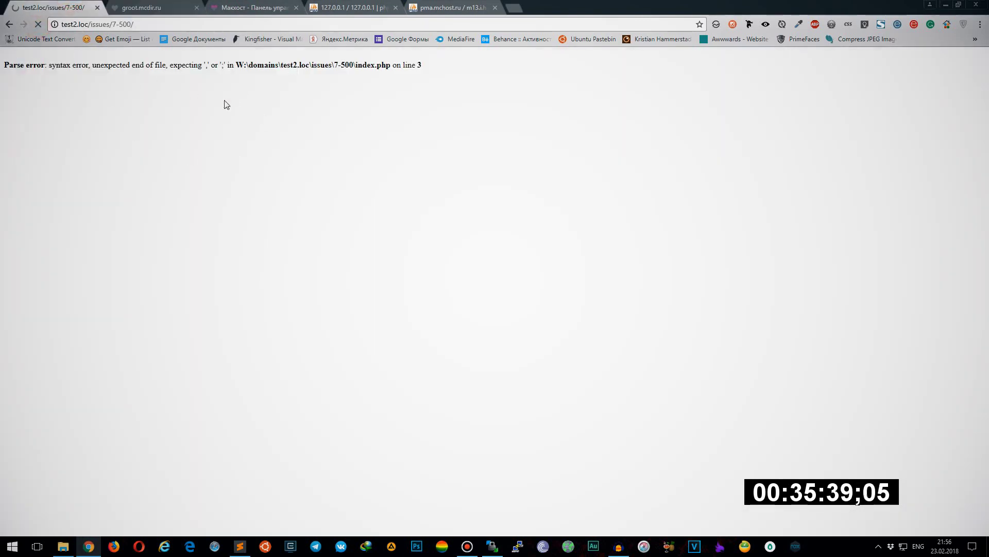
{"action": "triple_click", "coordinate": [449, 69]}
{"action": "left_click", "coordinate": [172, 6]}
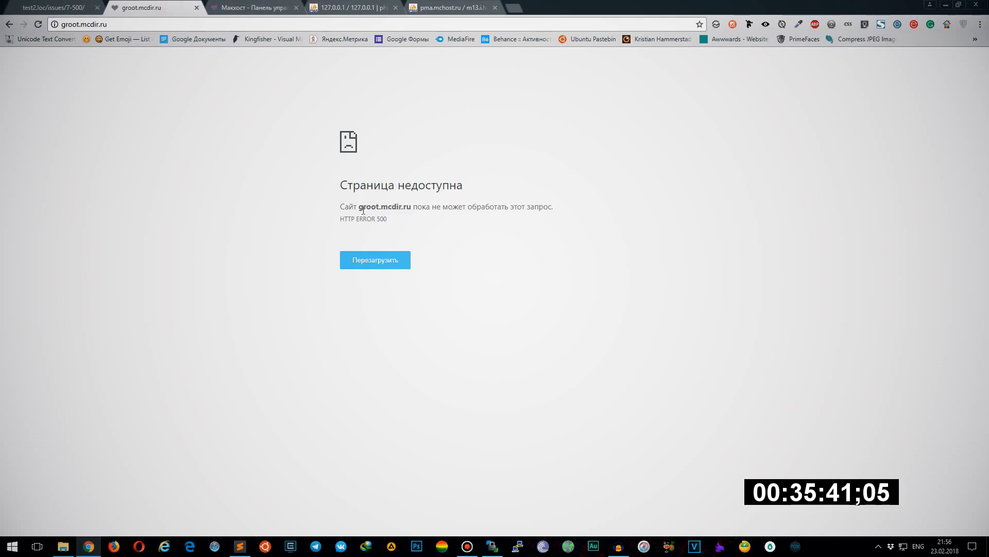
{"action": "left_click_drag", "start_coordinate": [333, 217], "coordinate": [426, 220]}
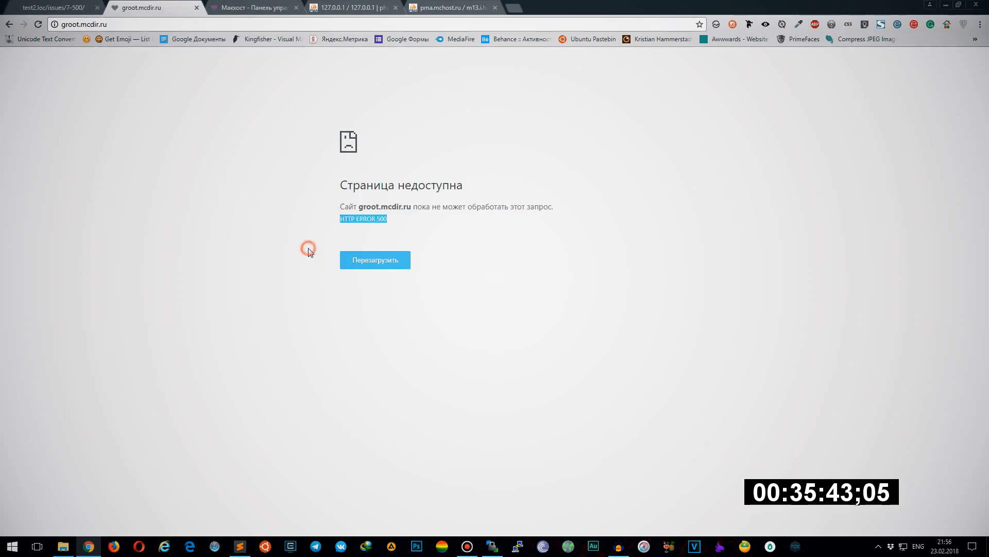
{"action": "key", "text": "ctrl+shift+Tab"}
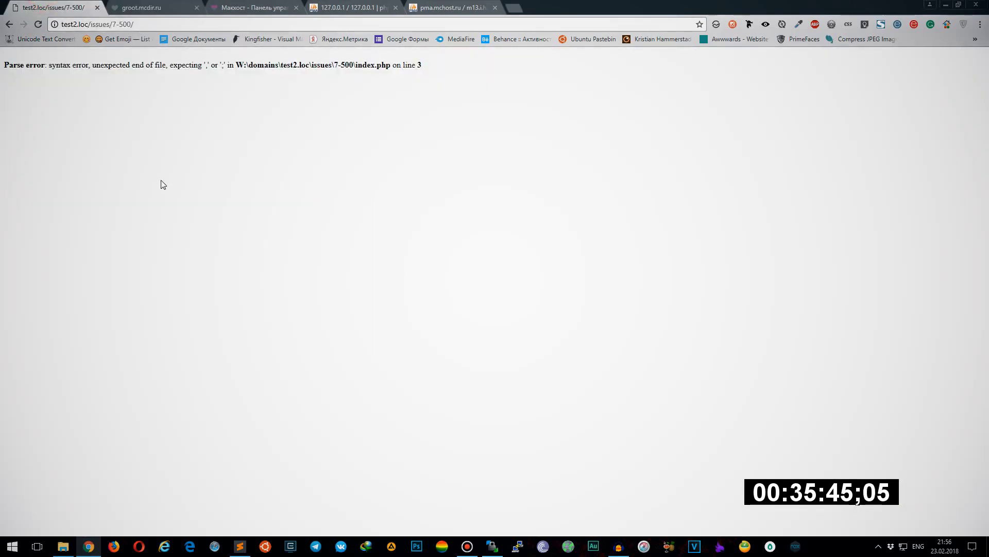
{"action": "left_click", "coordinate": [155, 7]}
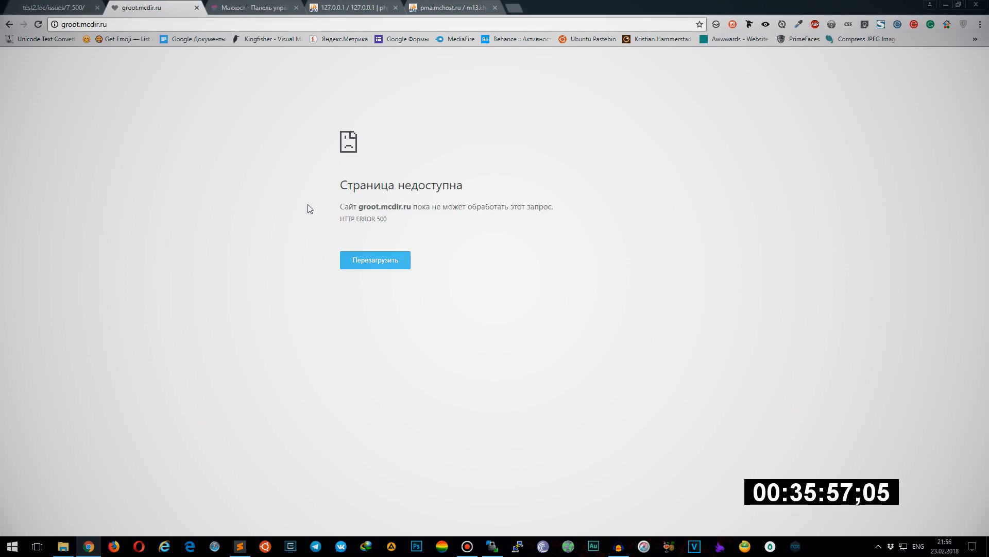
{"action": "key", "text": "ctrl+shift+Tab"}
{"action": "triple_click", "coordinate": [563, 64]}
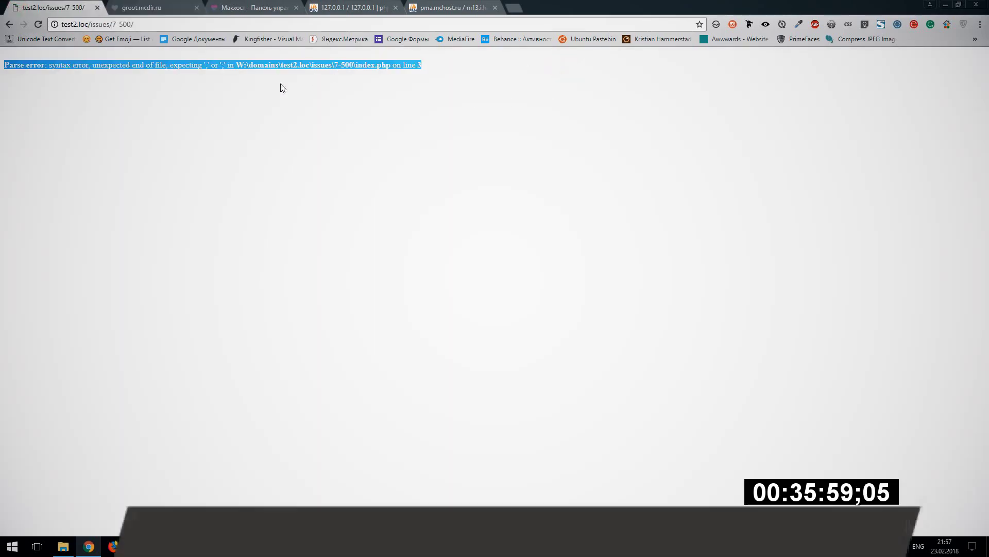
{"action": "left_click", "coordinate": [152, 5]}
Highlight the HTTP ERROR 500 message on the groot.mcdir.ru page
{"action": "triple_click", "coordinate": [363, 219]}
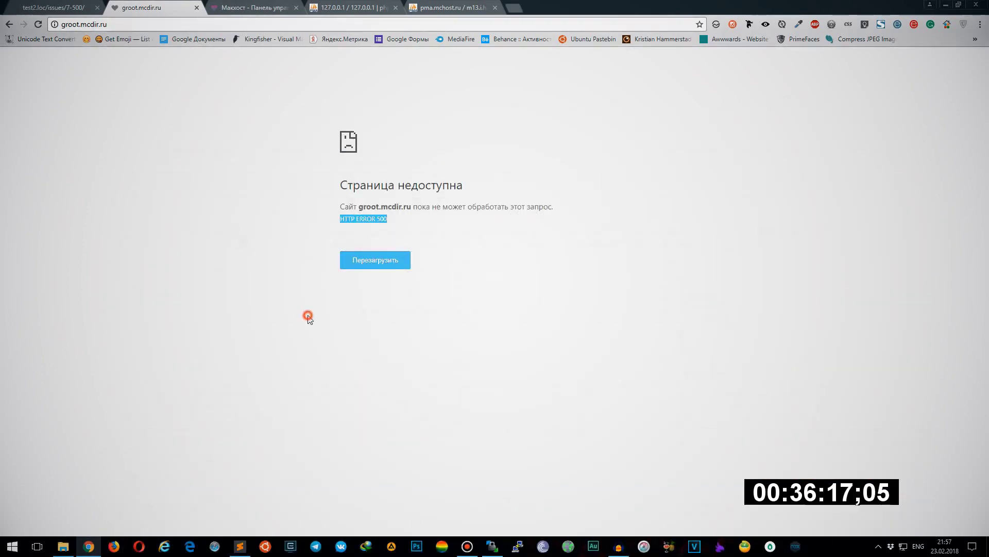
{"action": "left_click", "coordinate": [310, 318]}
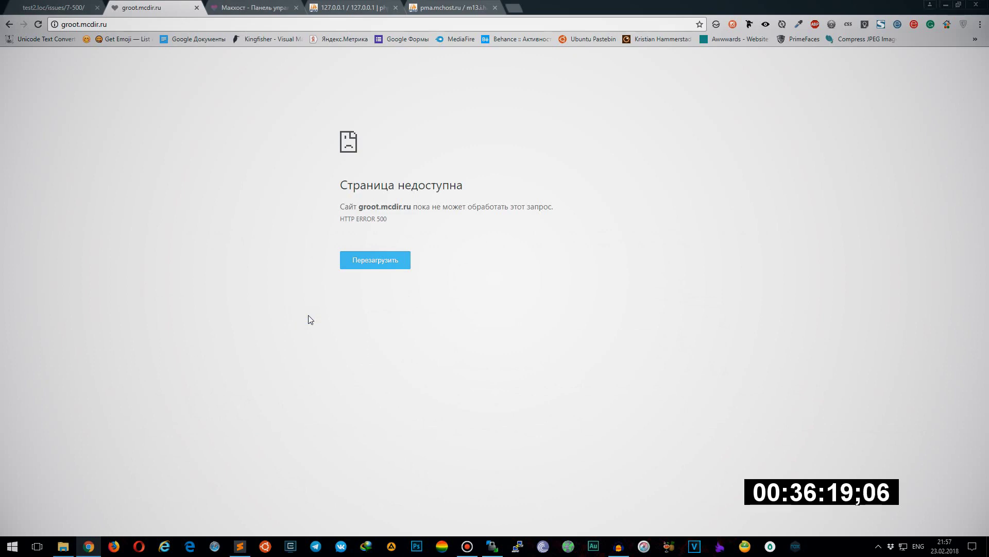
{"action": "left_click", "coordinate": [239, 546]}
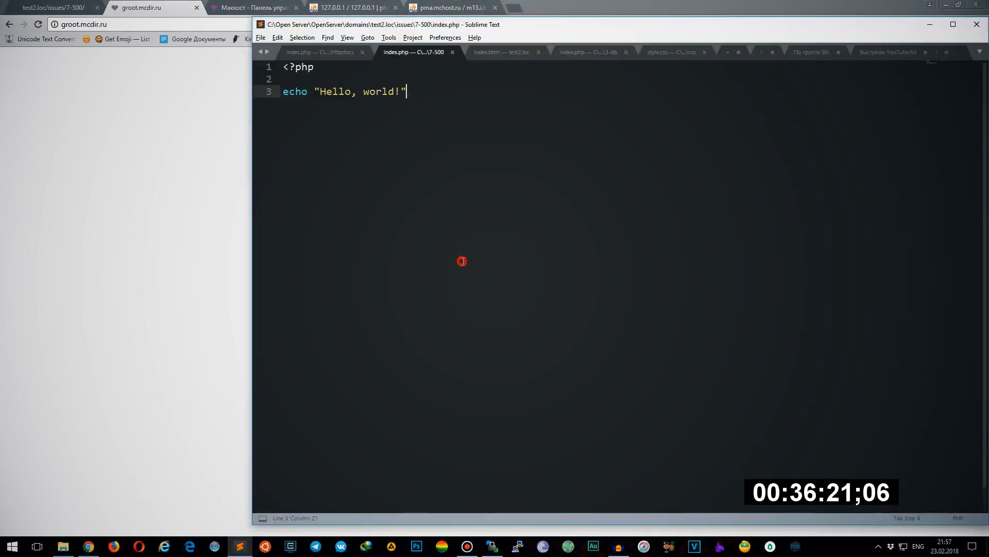
{"action": "left_click", "coordinate": [129, 242]}
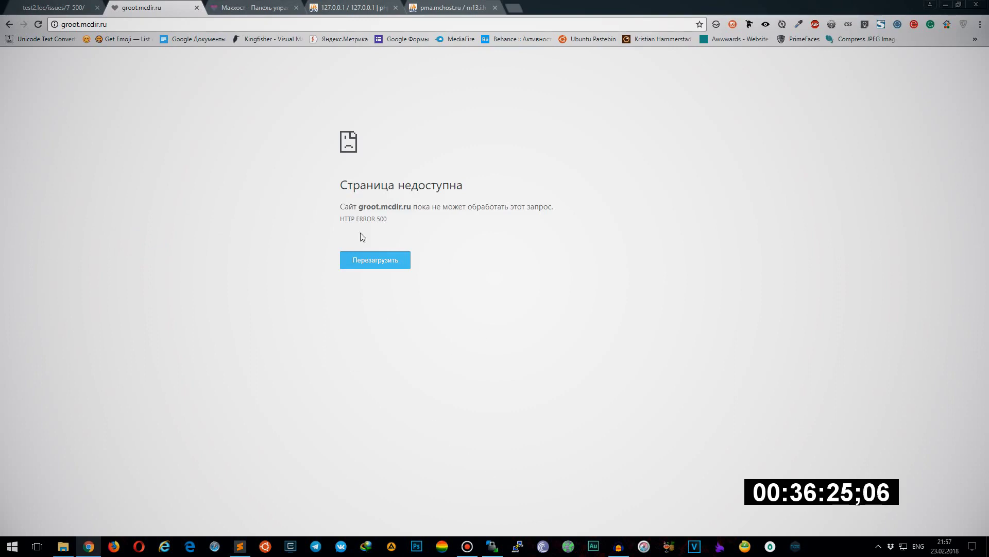
{"action": "left_click_drag", "start_coordinate": [405, 221], "coordinate": [338, 220]}
{"action": "left_click", "coordinate": [375, 220]}
Show the Макхост Сайты page listing groot.mcdir.ru, then return to WinSCP
{"action": "left_click", "coordinate": [253, 7]}
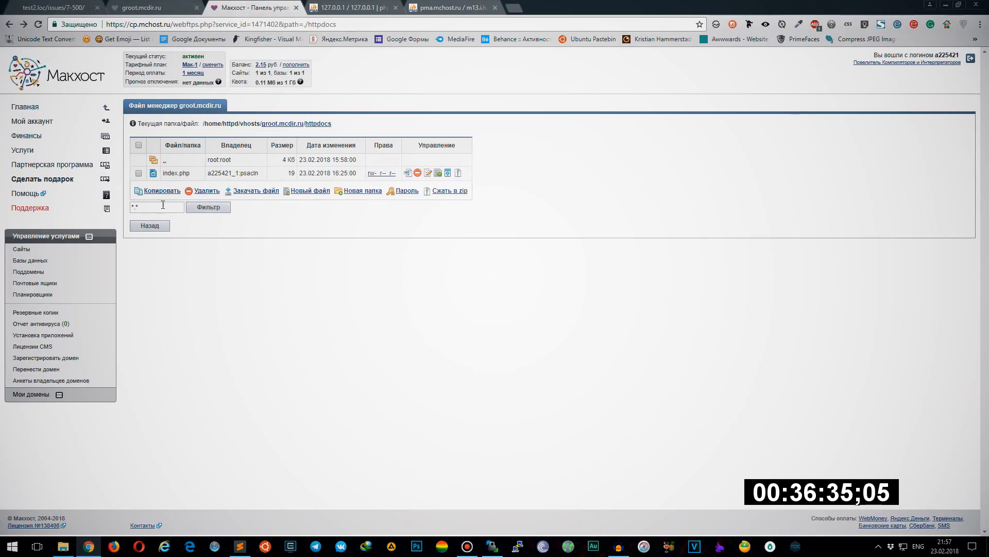
{"action": "left_click", "coordinate": [21, 249]}
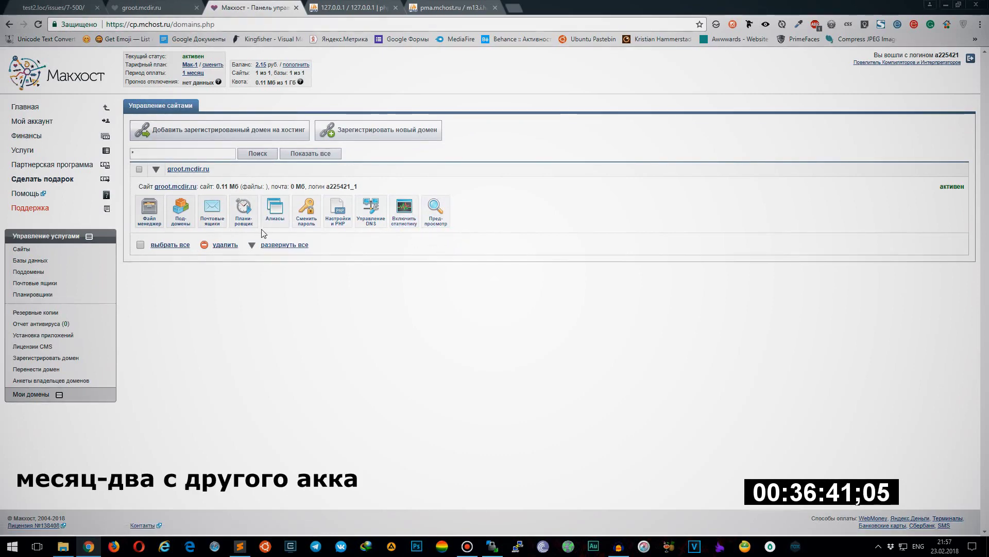
{"action": "left_click", "coordinate": [497, 548]}
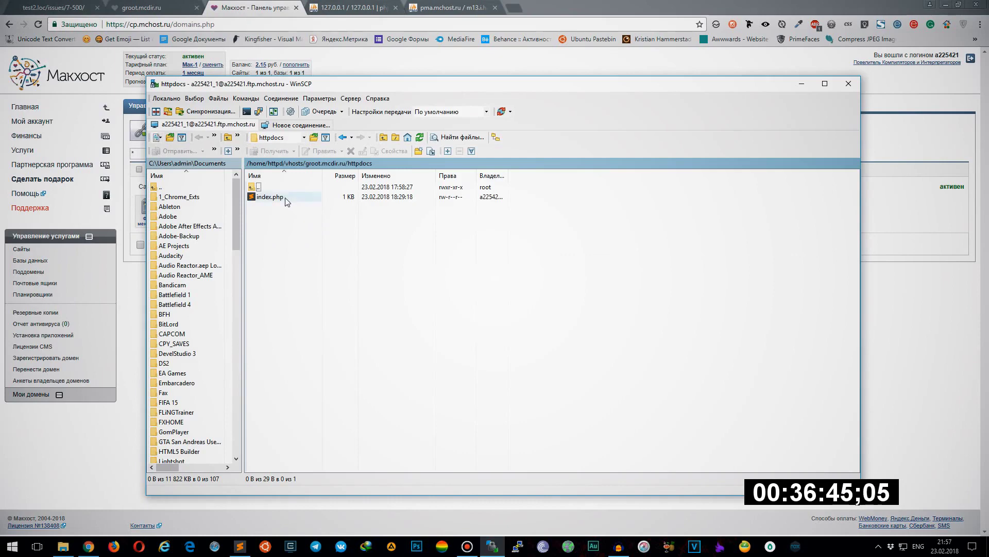
Go up from httpdocs into the logs folder and open error_log in the editor
{"action": "double_click", "coordinate": [272, 187]}
{"action": "mouse_move", "coordinate": [325, 304]}
{"action": "left_mouse_down"}
{"action": "mouse_move", "coordinate": [279, 203]}
{"action": "mouse_move", "coordinate": [325, 308]}
{"action": "left_mouse_up"}
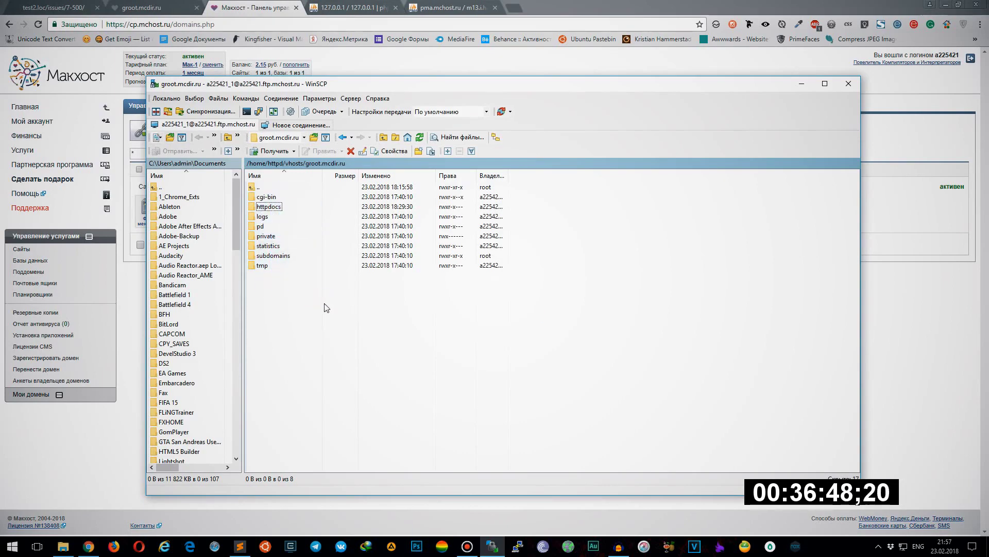
{"action": "double_click", "coordinate": [267, 217]}
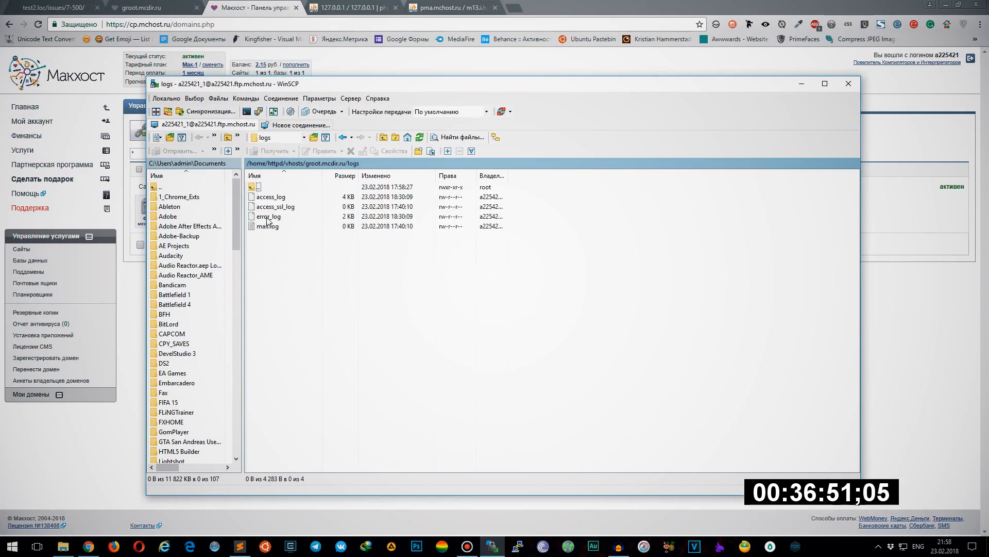
{"action": "left_click", "coordinate": [272, 218]}
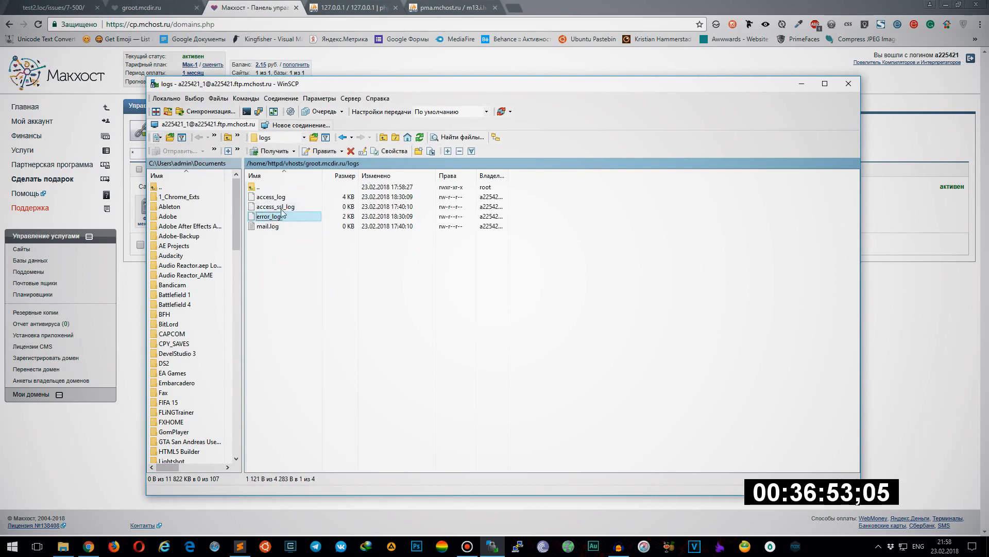
{"action": "double_click", "coordinate": [284, 221]}
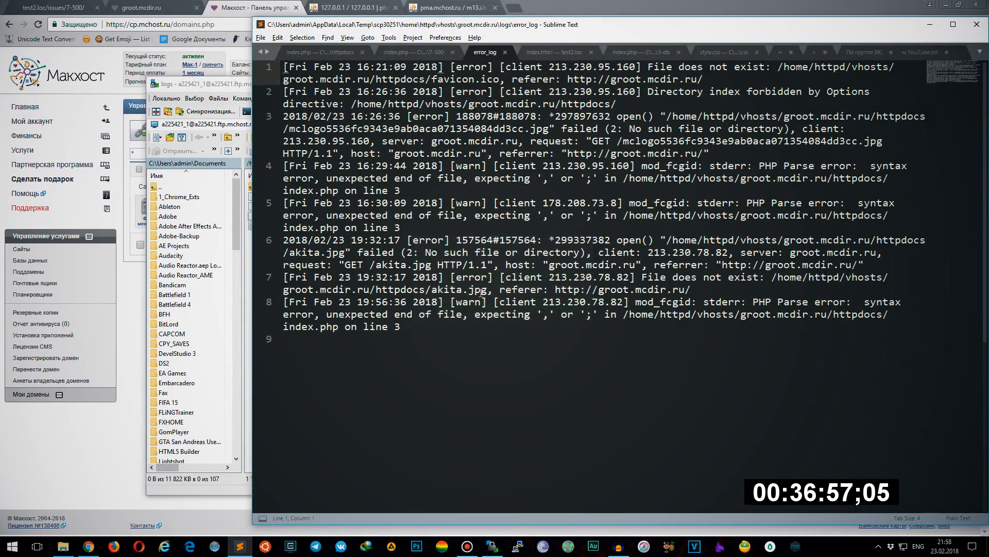
Highlight mod_fcgid and the PHP Parse error in log line 8, then return to test2.loc
{"action": "left_click", "coordinate": [439, 324]}
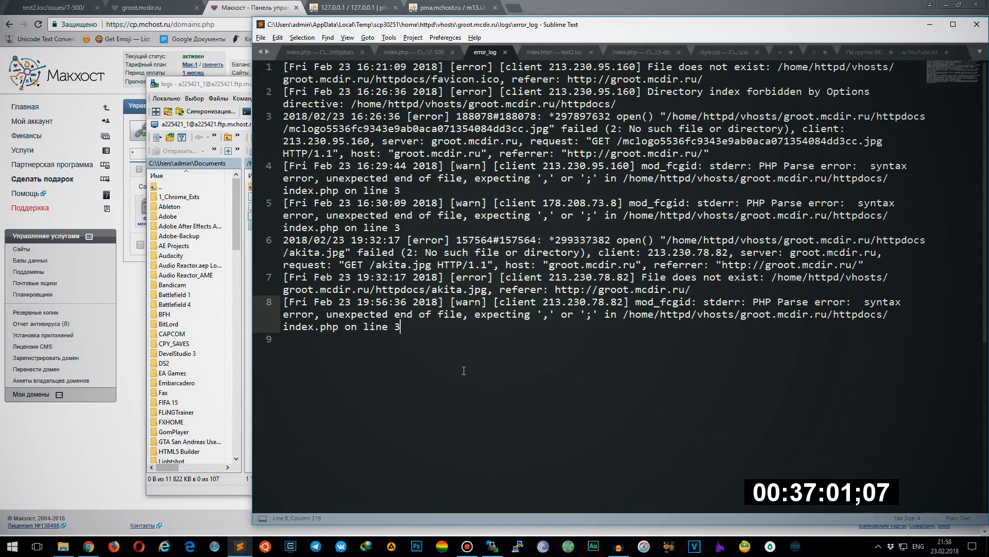
{"action": "left_click_drag", "start_coordinate": [635, 302], "coordinate": [693, 304]}
{"action": "double_click", "coordinate": [722, 302]}
{"action": "left_click_drag", "start_coordinate": [752, 303], "coordinate": [592, 319]}
{"action": "left_click", "coordinate": [591, 320]}
{"action": "left_click", "coordinate": [59, 7]}
Compare the local parse error, error_log line 8, and the site's HTTP ERROR 500 text
{"action": "left_click_drag", "start_coordinate": [438, 65], "coordinate": [2, 67]}
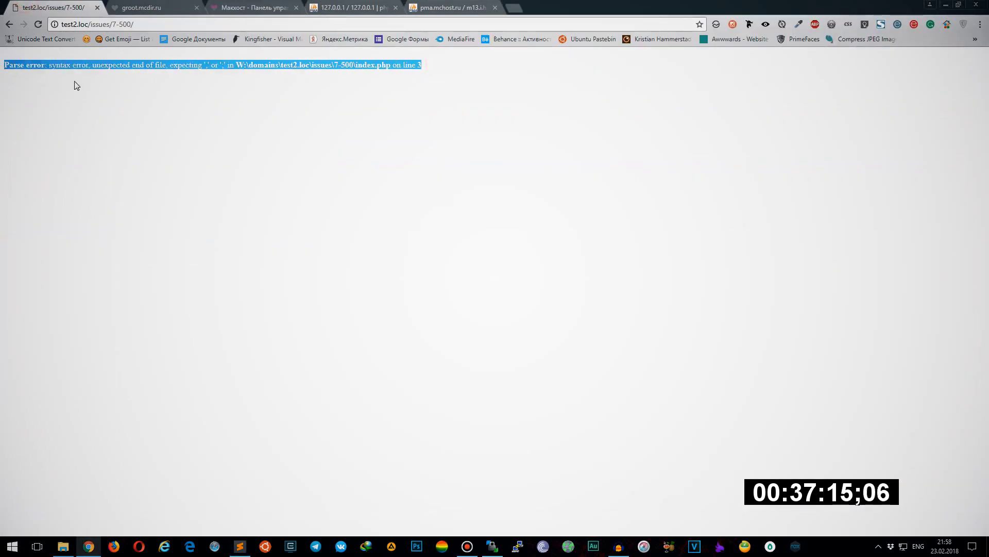
{"action": "key", "text": "ctrl+Tab"}
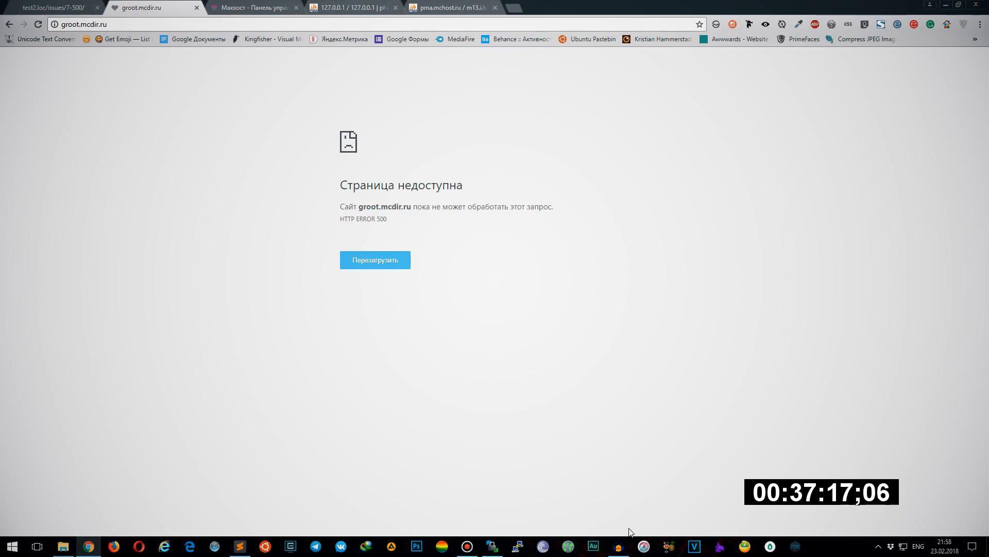
{"action": "left_click", "coordinate": [240, 546]}
{"action": "left_click_drag", "start_coordinate": [459, 333], "coordinate": [284, 301]}
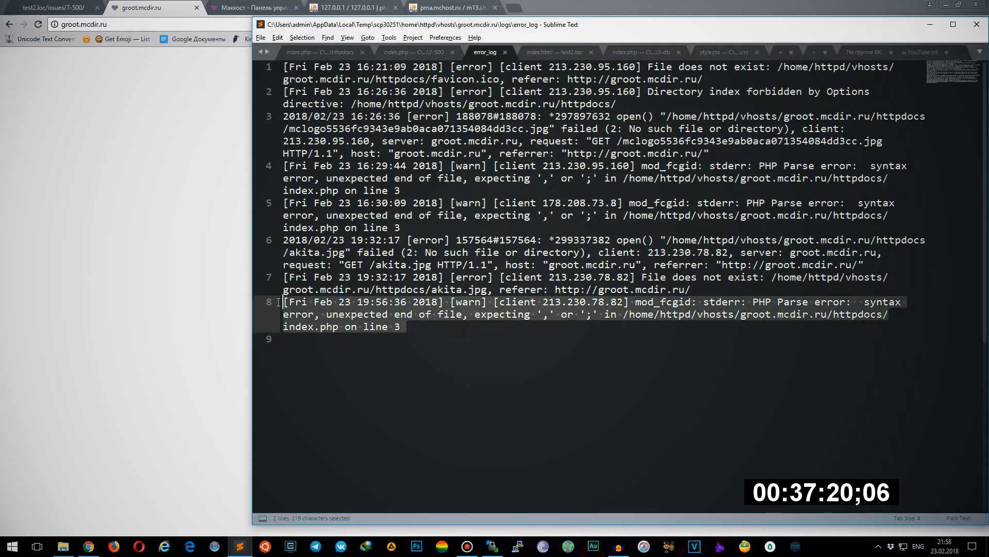
{"action": "left_click", "coordinate": [441, 325]}
{"action": "left_click", "coordinate": [174, 299]}
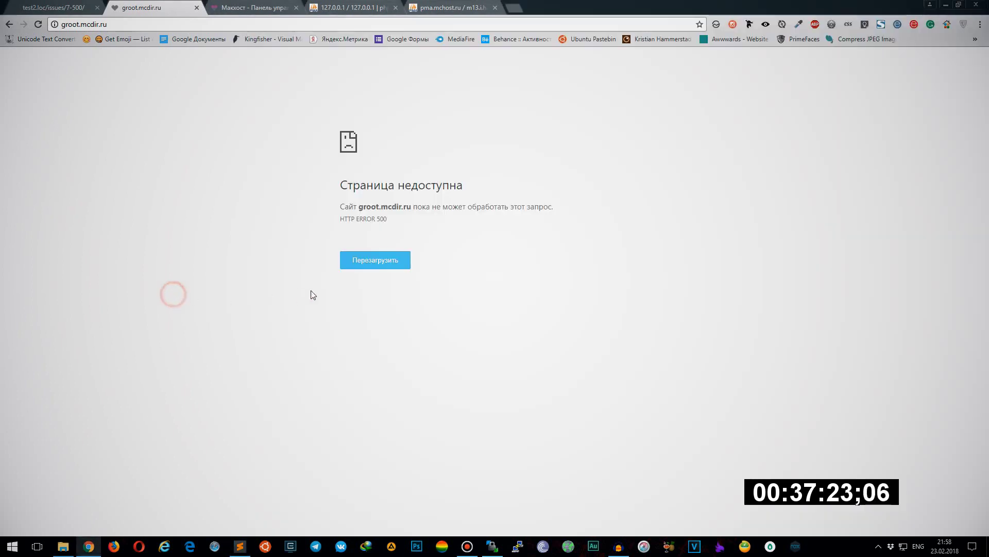
{"action": "left_click_drag", "start_coordinate": [336, 219], "coordinate": [415, 221]}
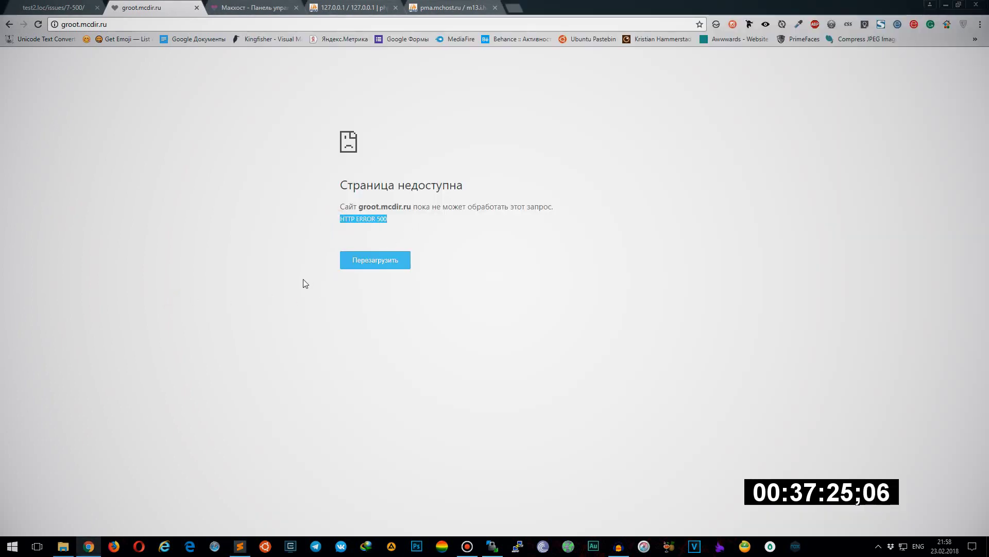
{"action": "left_click", "coordinate": [302, 300]}
Return to the error_log and reselect its line 8 parse-error entry
{"action": "left_click", "coordinate": [239, 547]}
{"action": "left_click", "coordinate": [532, 395]}
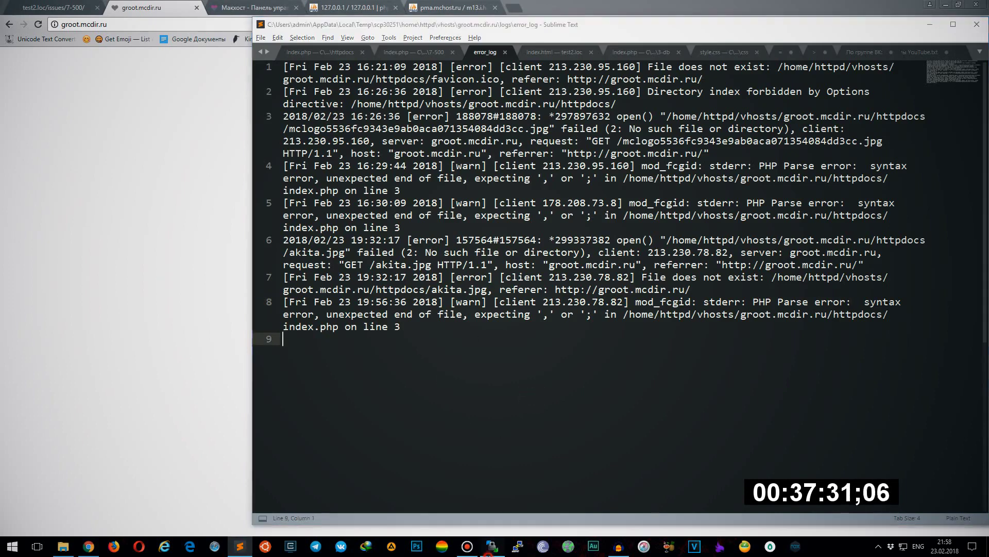
{"action": "left_click", "coordinate": [492, 547]}
{"action": "left_click", "coordinate": [532, 29]}
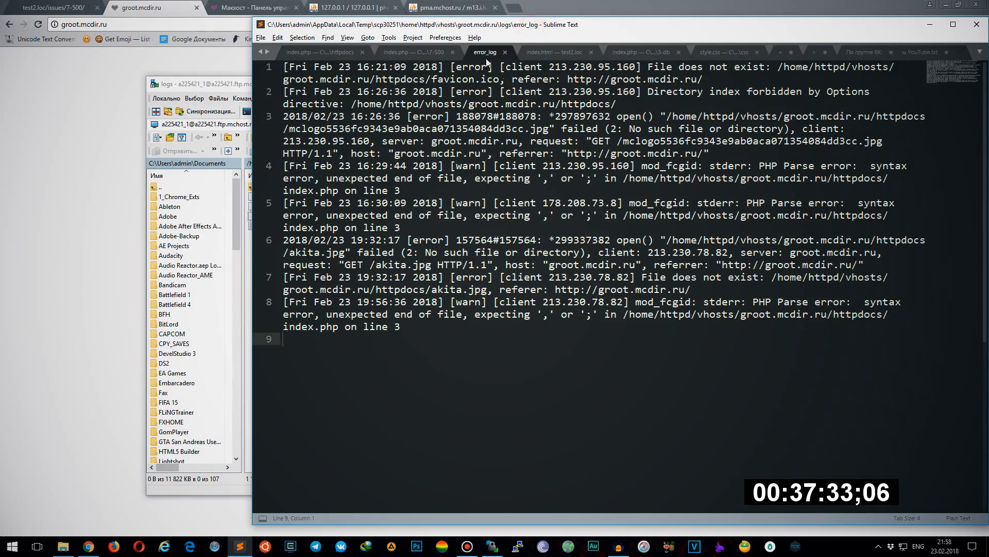
{"action": "left_click_drag", "start_coordinate": [401, 326], "coordinate": [283, 301]}
{"action": "left_click", "coordinate": [433, 377]}
Close error_log, reload the site to log a fresh error, and reopen error_log from WinSCP
{"action": "left_click", "coordinate": [505, 52]}
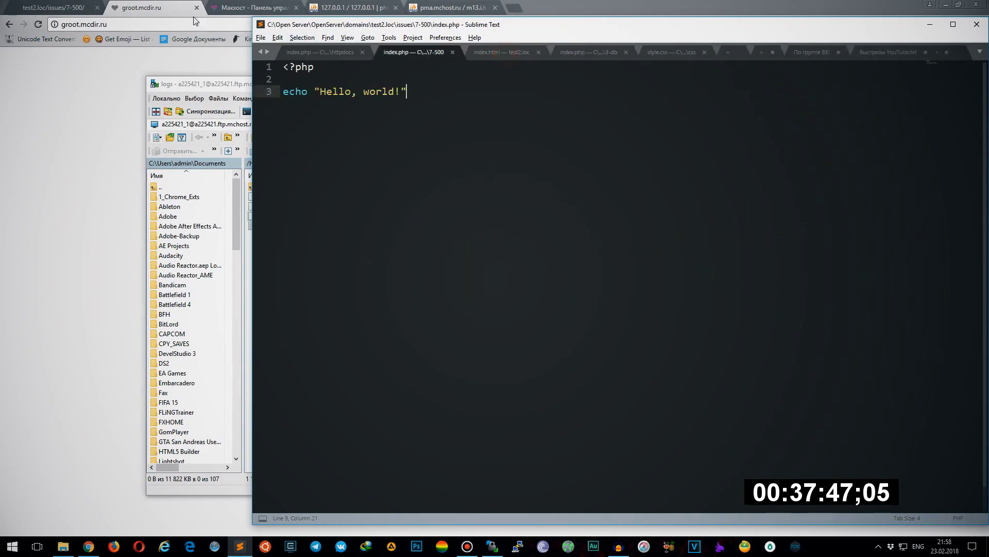
{"action": "left_click", "coordinate": [38, 25]}
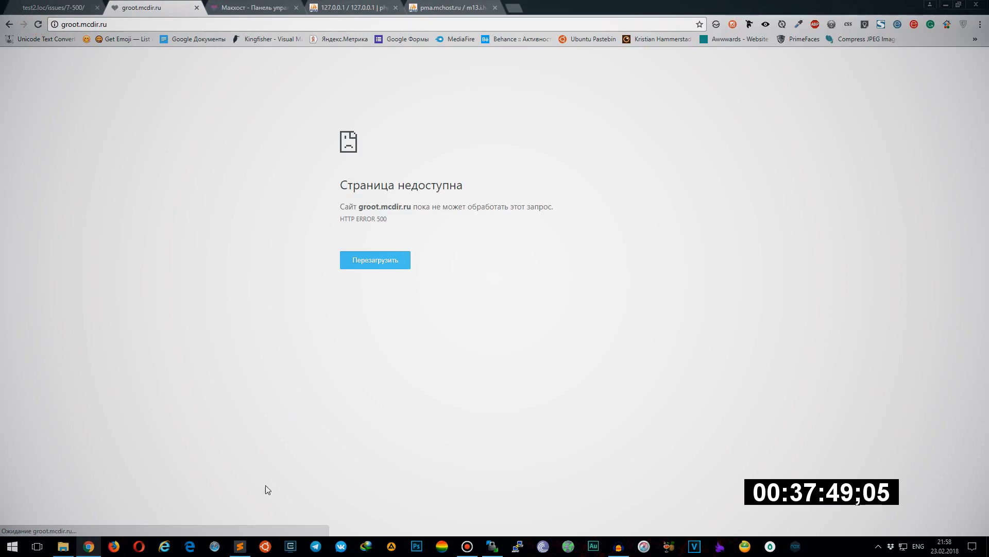
{"action": "key", "text": "alt+Tab"}
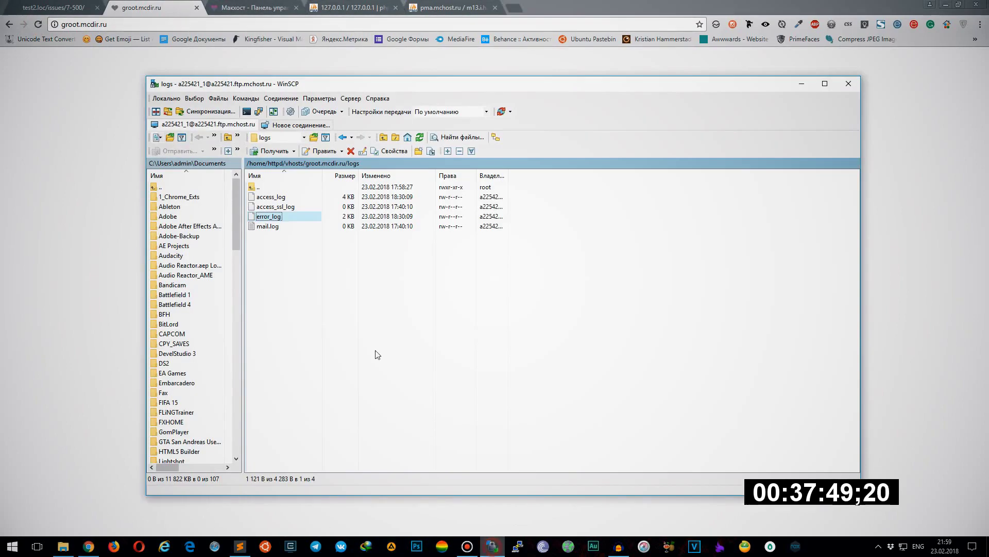
{"action": "double_click", "coordinate": [270, 217]}
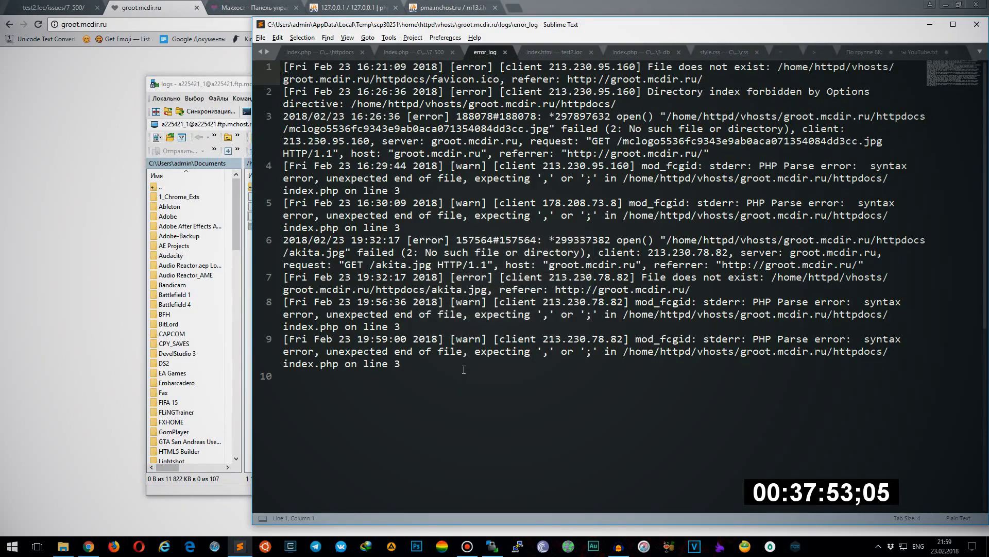
Read the new line 9 PHP Parse error entry, then close error_log
{"action": "triple_click", "coordinate": [462, 365]}
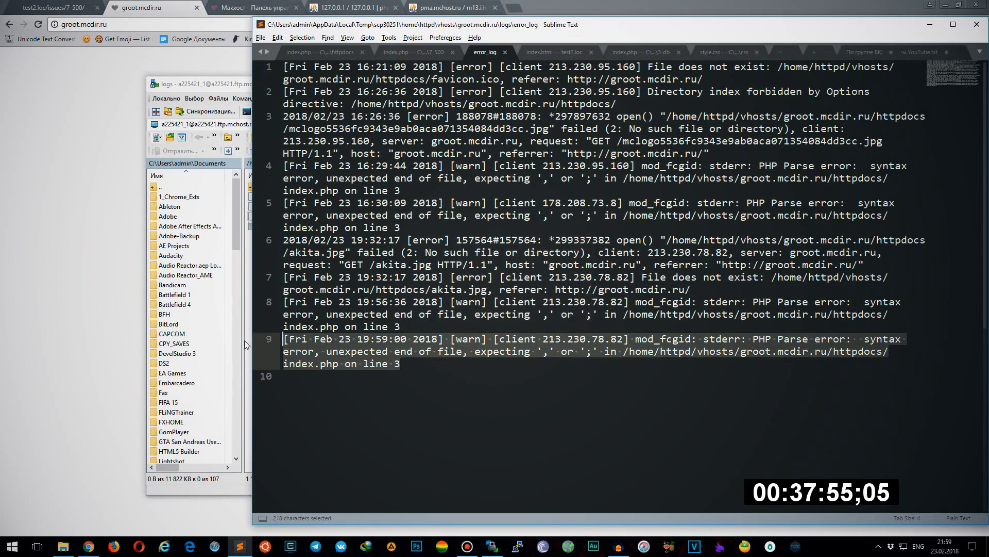
{"action": "left_click", "coordinate": [567, 396]}
{"action": "left_click_drag", "start_coordinate": [754, 336], "coordinate": [577, 355]}
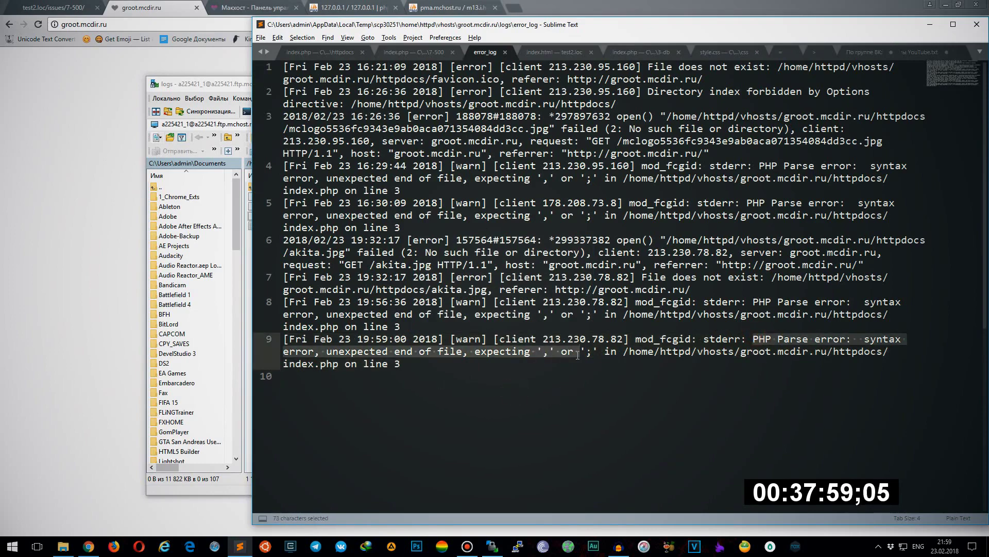
{"action": "left_click", "coordinate": [454, 370]}
{"action": "left_click", "coordinate": [505, 52]}
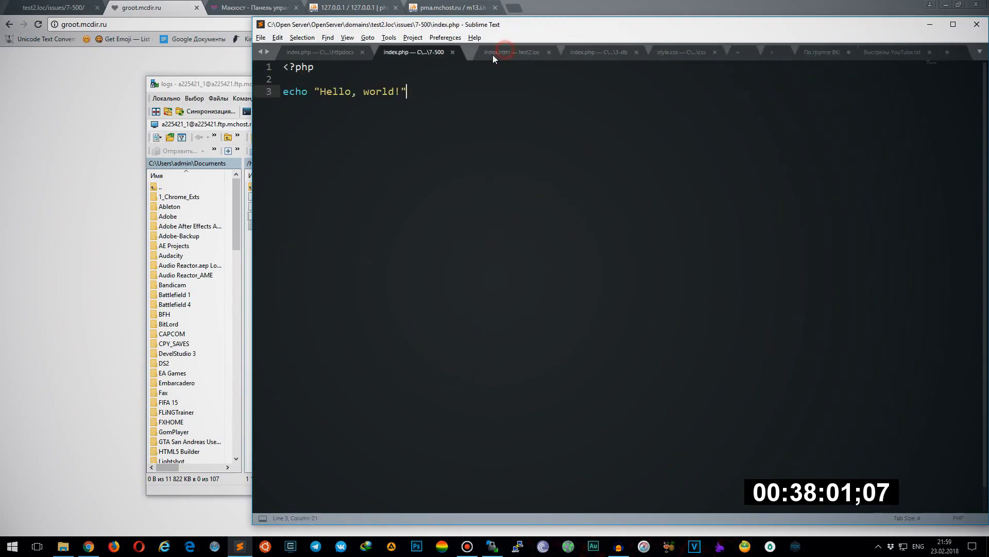
Add and then remove a semicolon in the local index.php, saving both times
{"action": "type", "text": ";"}
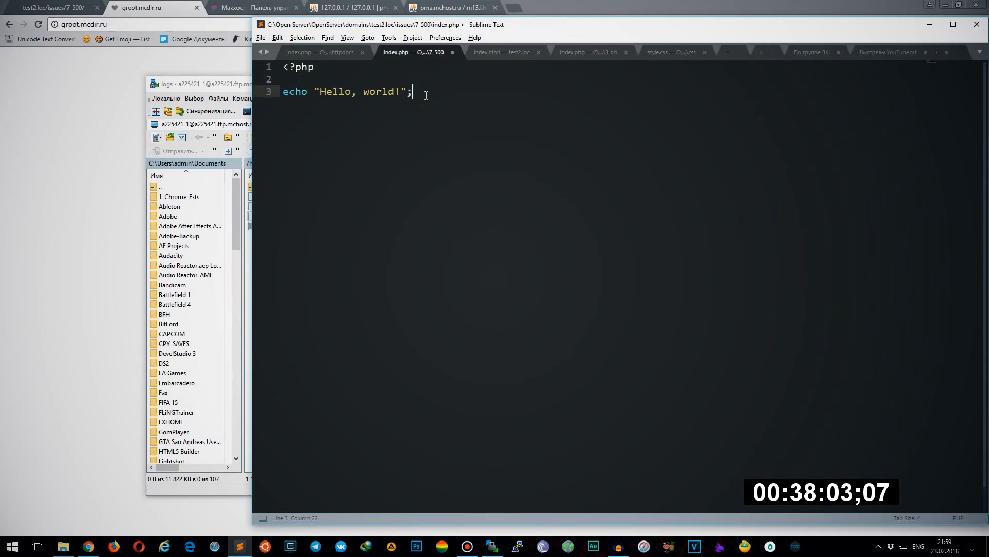
{"action": "key", "text": "ctrl+s"}
{"action": "key", "text": "BackSpace"}
{"action": "key", "text": "ctrl+s"}
Open httpdocs/index.php from WinSCP, add ';' after echo "Hello, world!", and save to upload
{"action": "key", "text": "alt+Tab"}
{"action": "double_click", "coordinate": [258, 187]}
{"action": "double_click", "coordinate": [276, 201]}
{"action": "left_click", "coordinate": [277, 198]}
{"action": "double_click", "coordinate": [277, 197]}
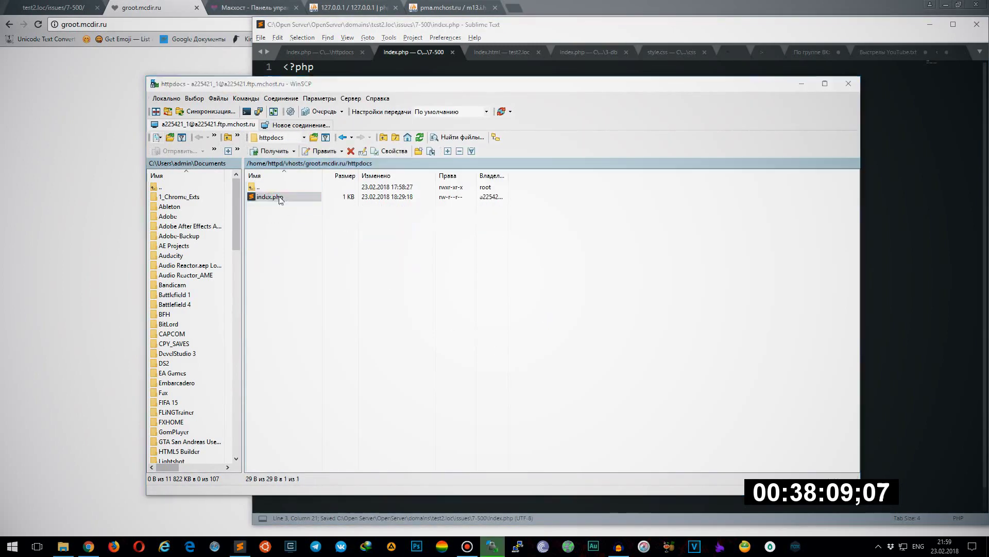
{"action": "type", "text": ";"}
{"action": "key", "text": "ctrl+s"}
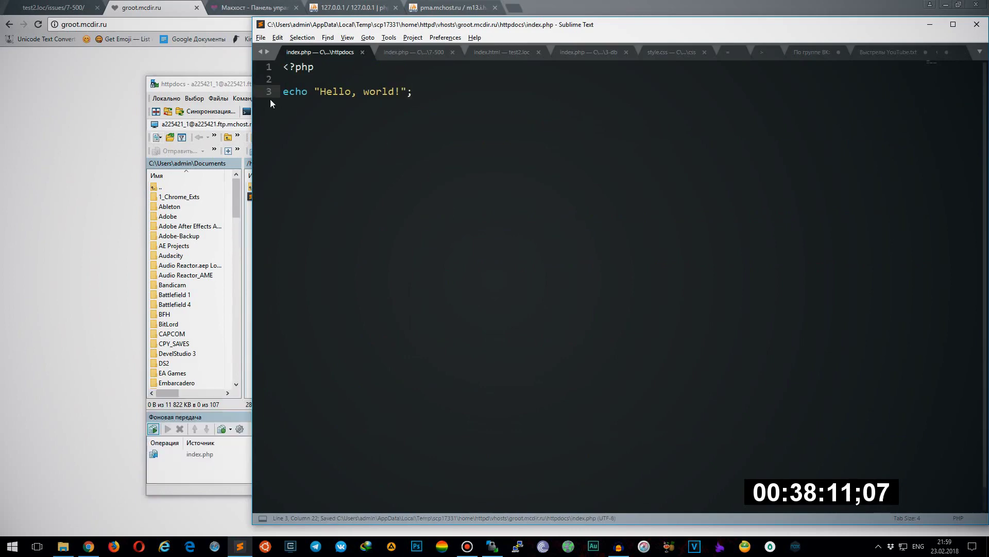
{"action": "left_click", "coordinate": [229, 83]}
{"action": "left_click", "coordinate": [53, 102]}
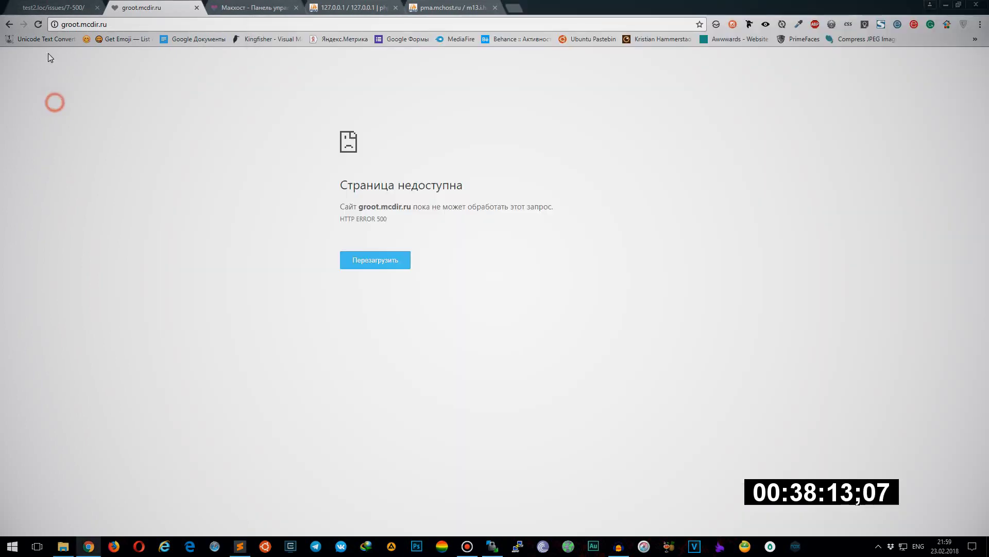
Reload groot.mcdir.ru and confirm it now shows Hello, world!
{"action": "left_click", "coordinate": [38, 25]}
{"action": "triple_click", "coordinate": [72, 59]}
{"action": "left_click", "coordinate": [236, 199]}
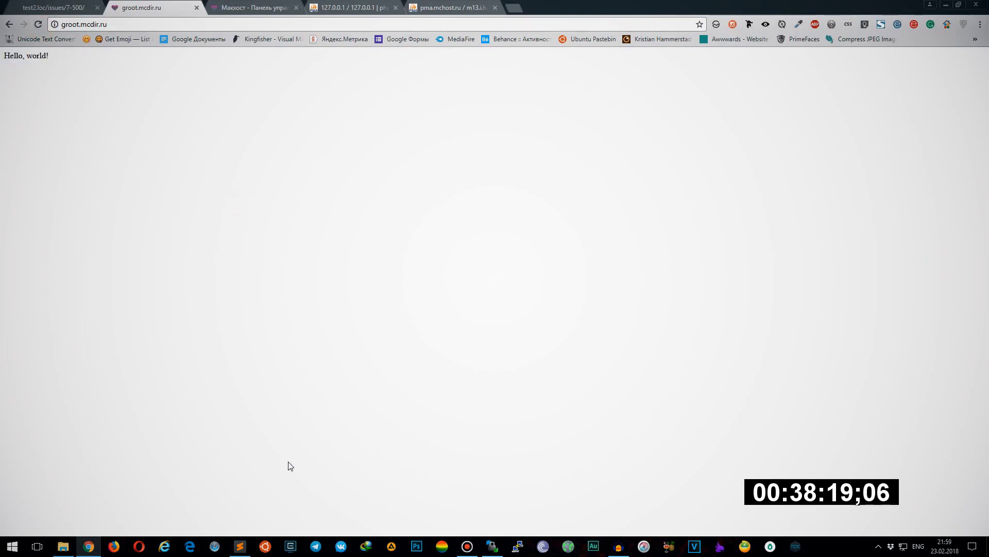
Close the server copy of index.php and move the Макхост tab to first position
{"action": "left_click", "coordinate": [240, 545]}
{"action": "key", "text": "ctrl+a"}
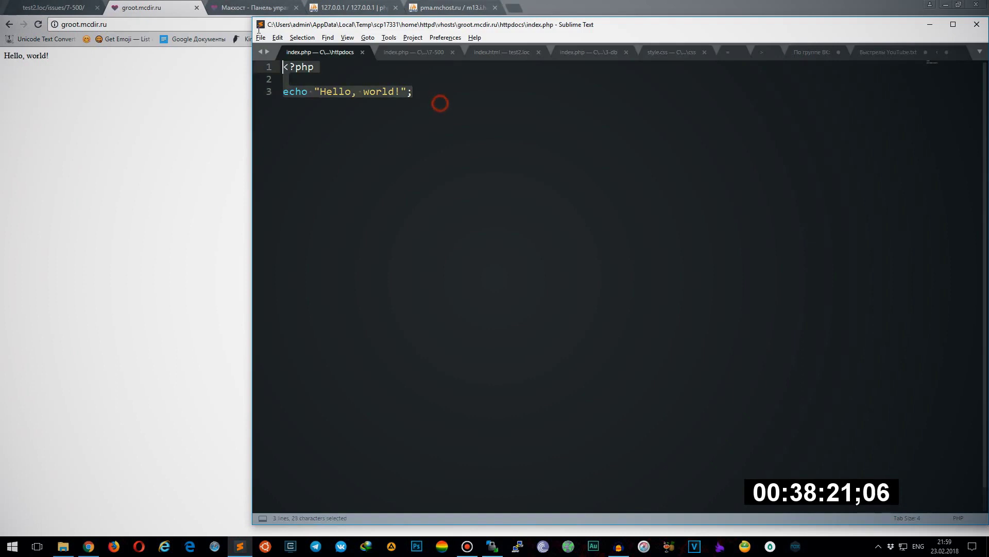
{"action": "left_click", "coordinate": [511, 156]}
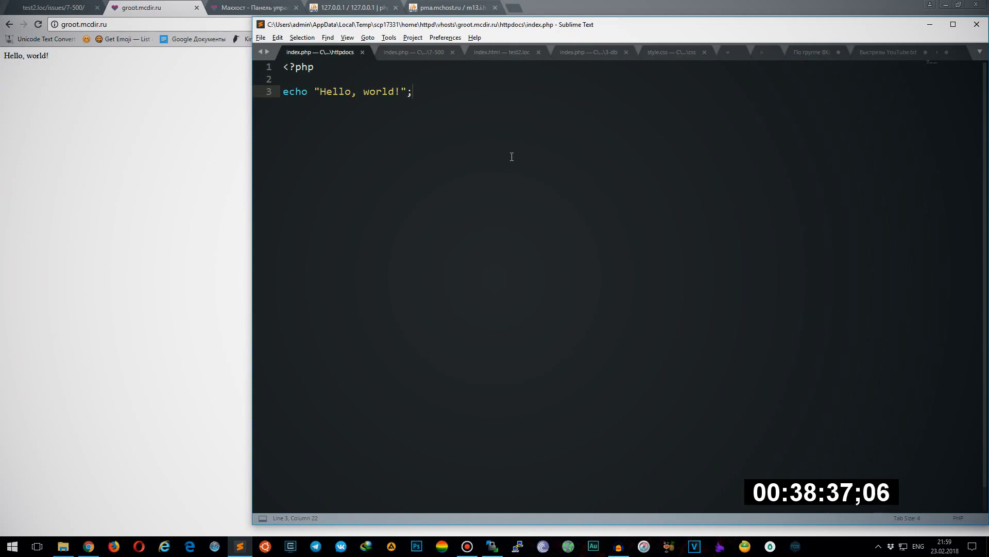
{"action": "left_click", "coordinate": [363, 52]}
{"action": "left_click", "coordinate": [252, 7]}
{"action": "left_click_drag", "start_coordinate": [253, 7], "coordinate": [52, 7]}
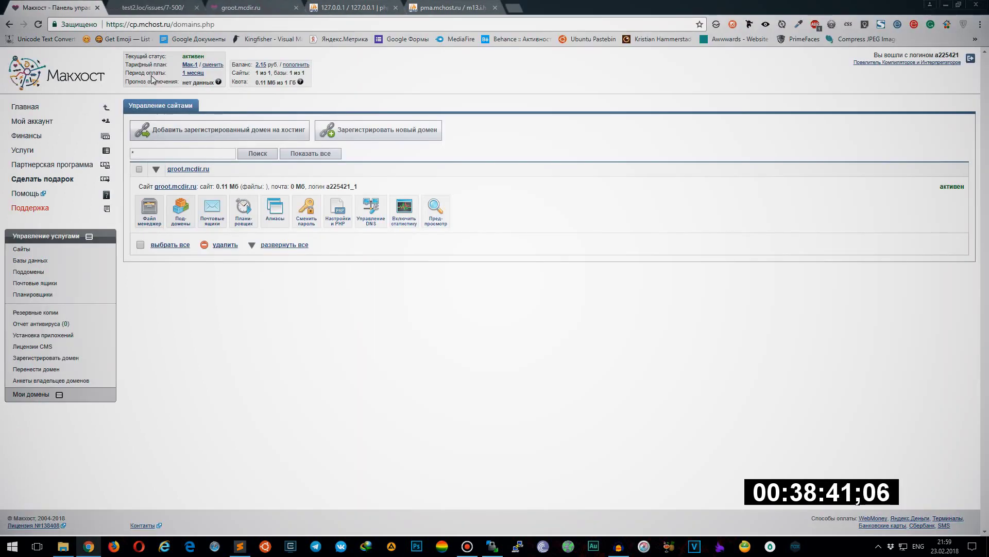
Load the test2.loc homepage in the local tab by removing 'issues/7-500/' from its address
{"action": "left_click", "coordinate": [155, 7]}
{"action": "left_click_drag", "start_coordinate": [91, 25], "coordinate": [133, 26]}
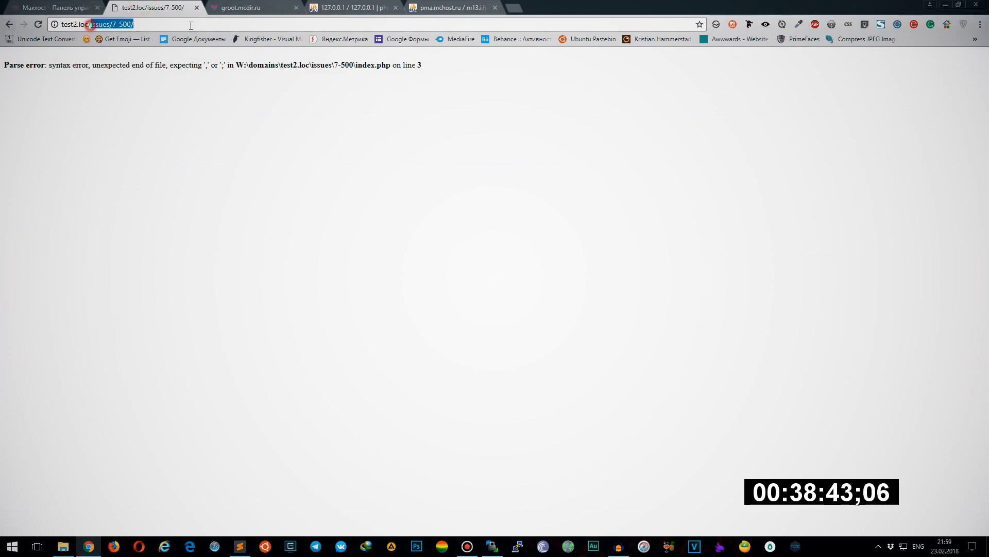
{"action": "key", "text": "BackSpace"}
{"action": "key", "text": "Return"}
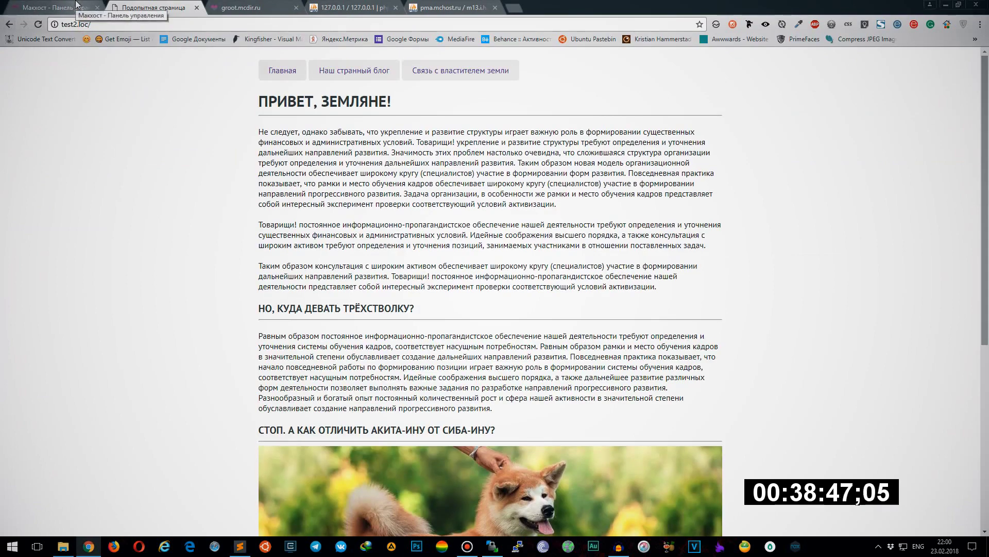
Go back to the Макхост control panel's sites list
{"action": "left_click", "coordinate": [76, 4]}
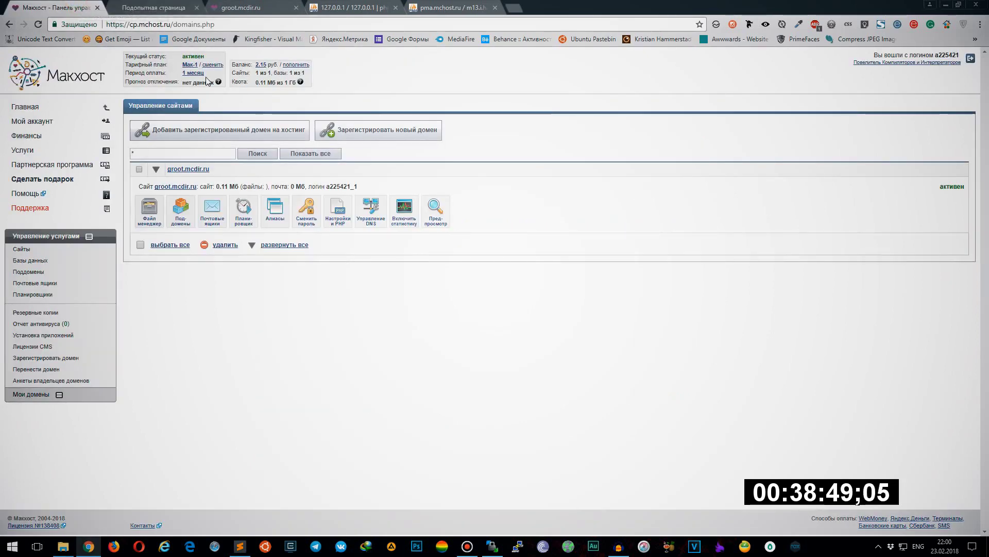
{"action": "left_click", "coordinate": [155, 8]}
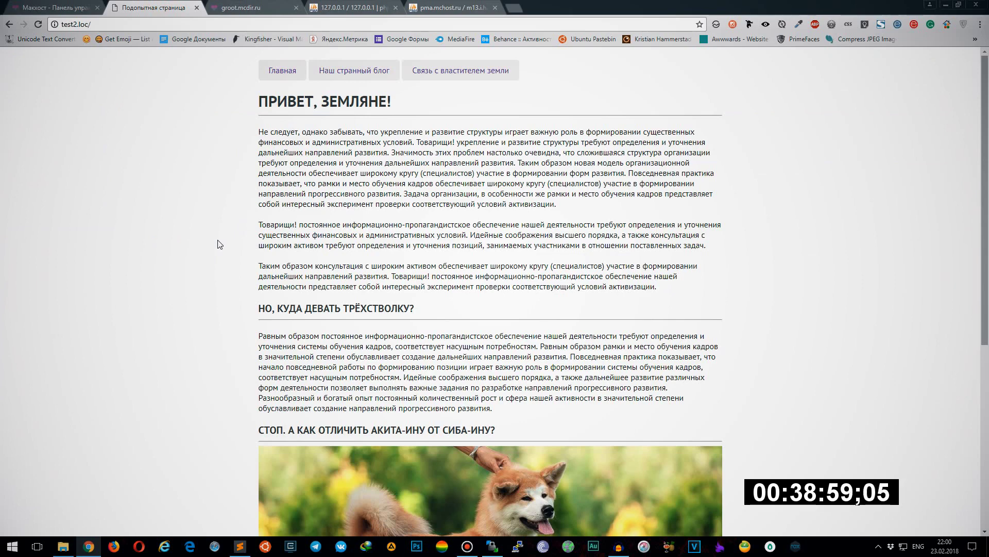
{"action": "key", "text": "ctrl+shift+Tab"}
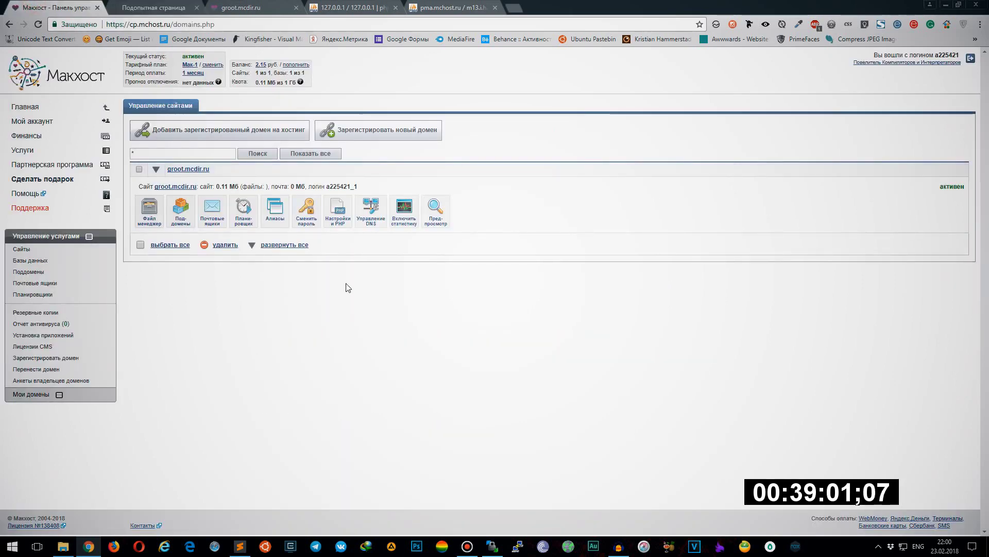